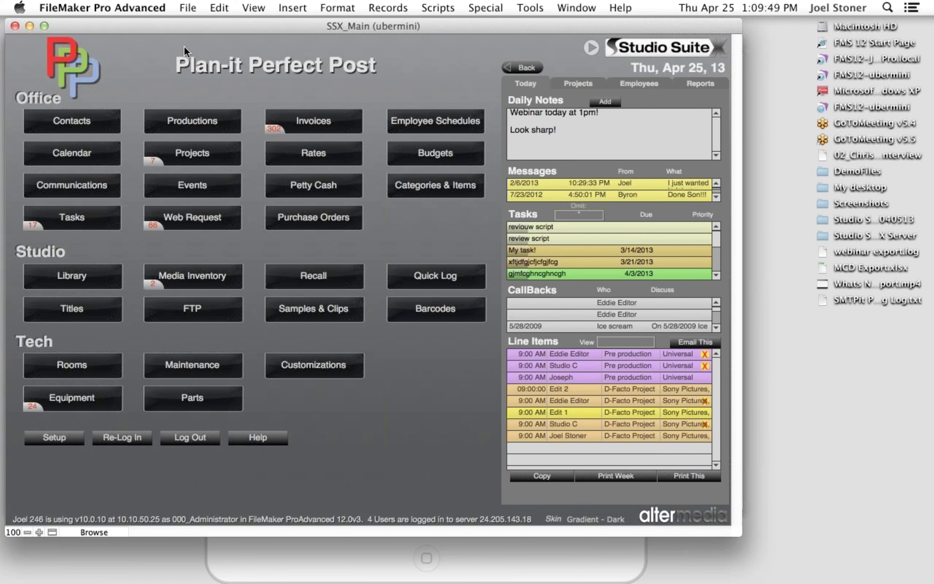
- Cycle through the alternate main menu layouts and return to the full Office, Studio and Tech layout
key(super+1)
key(super+1)
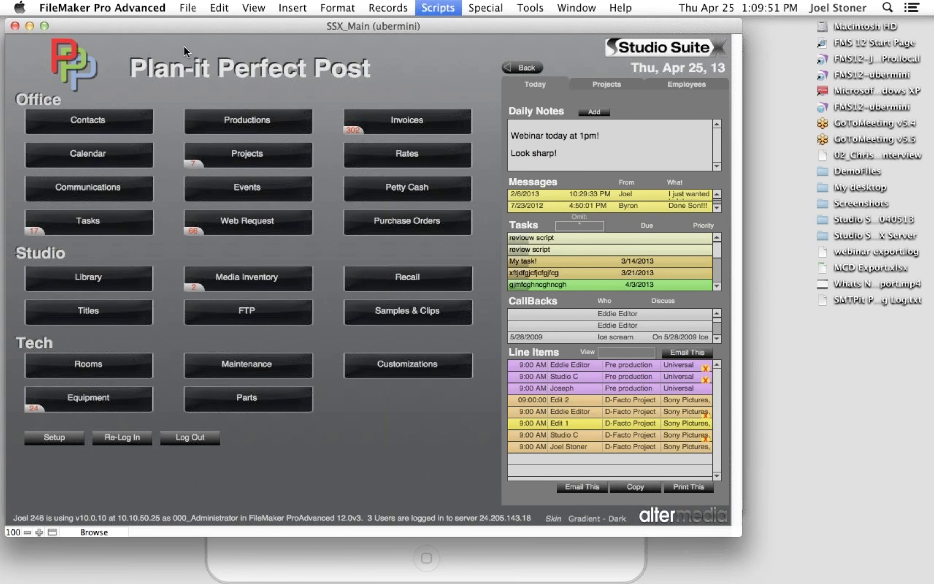
key(super+1)
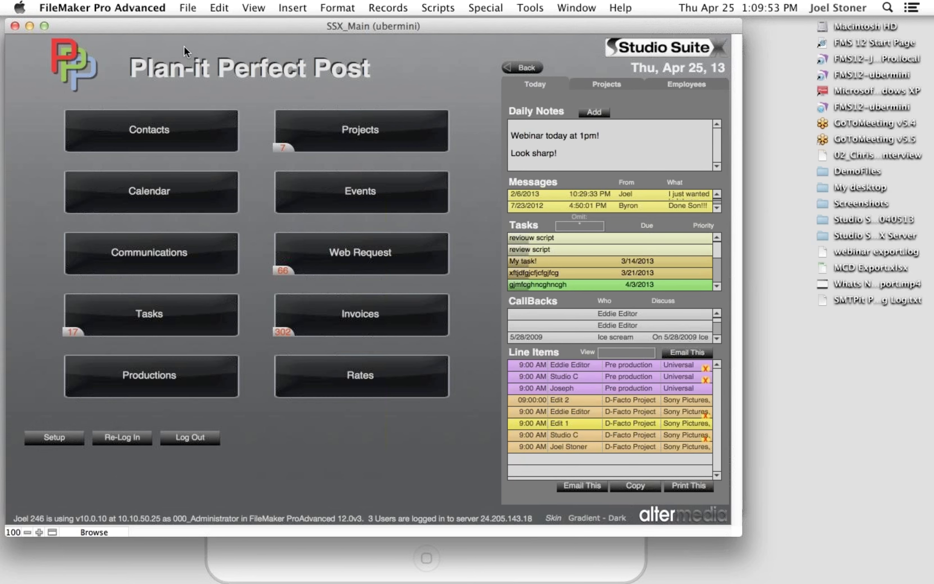
key(super+1)
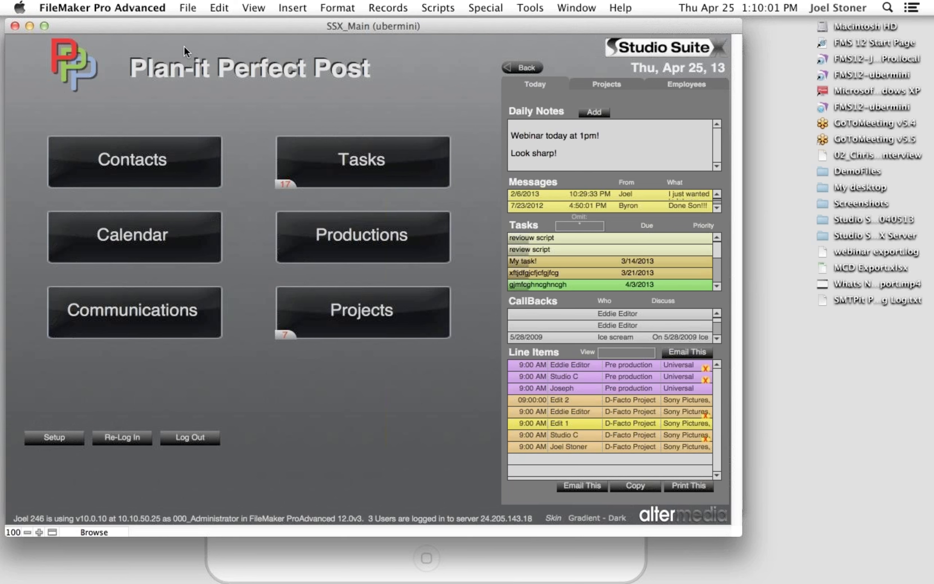
key(super+1)
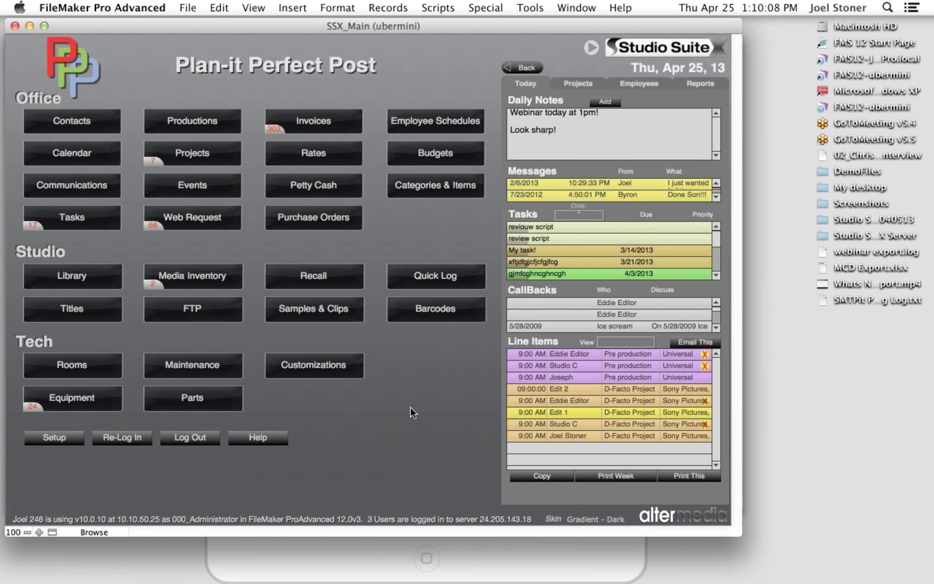
- Try the NC Cliffs skin on the main menu and switch back to Gradient - Dark
click(583, 521)
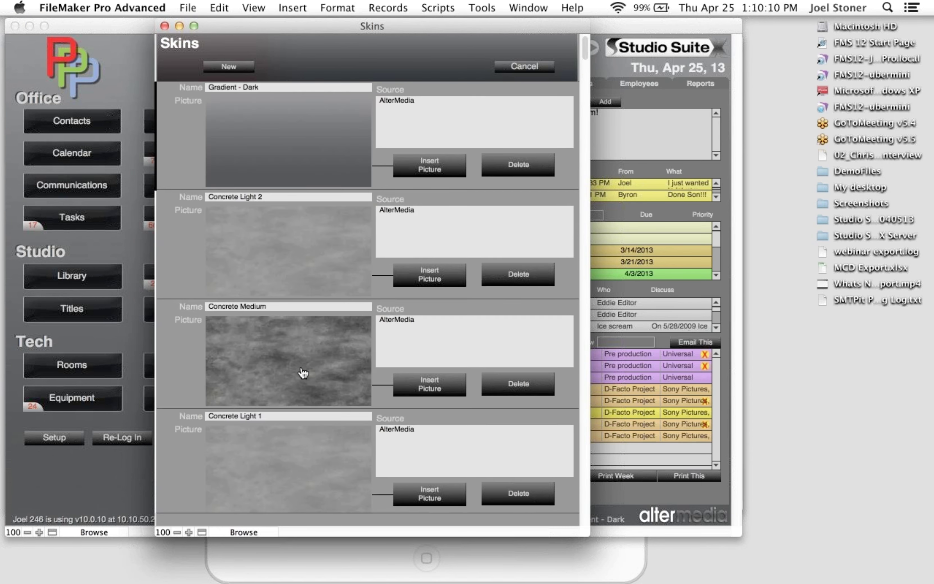
scroll(301, 377, down, 10)
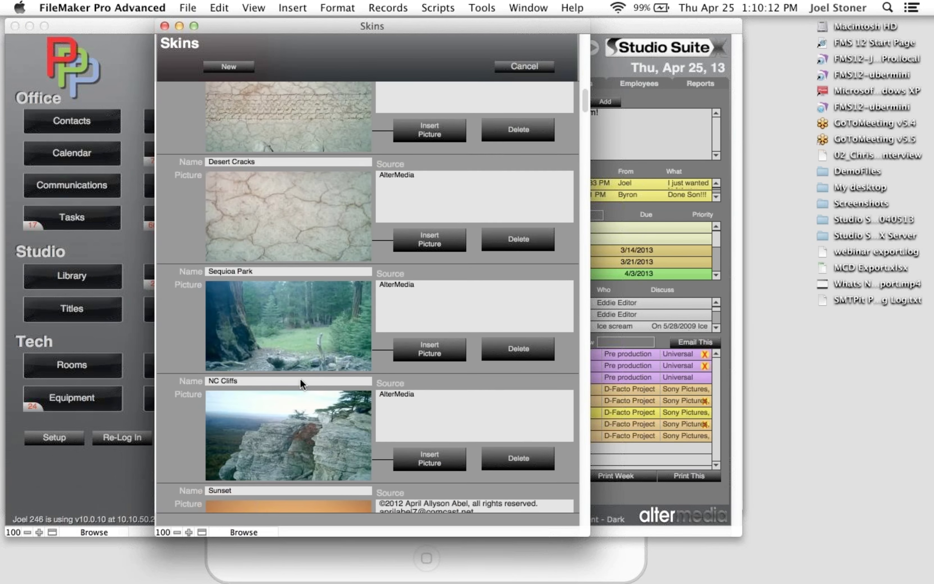
click(299, 440)
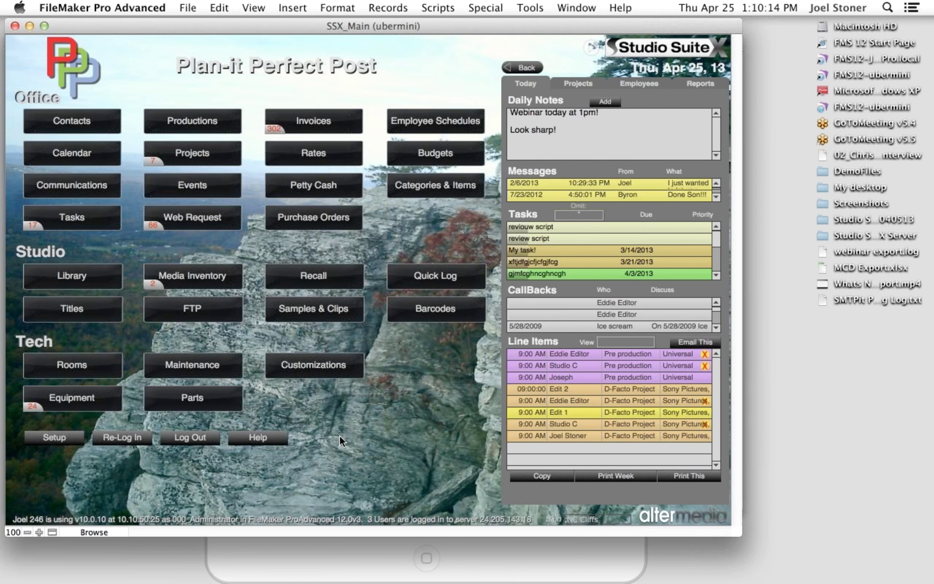
click(617, 529)
click(284, 143)
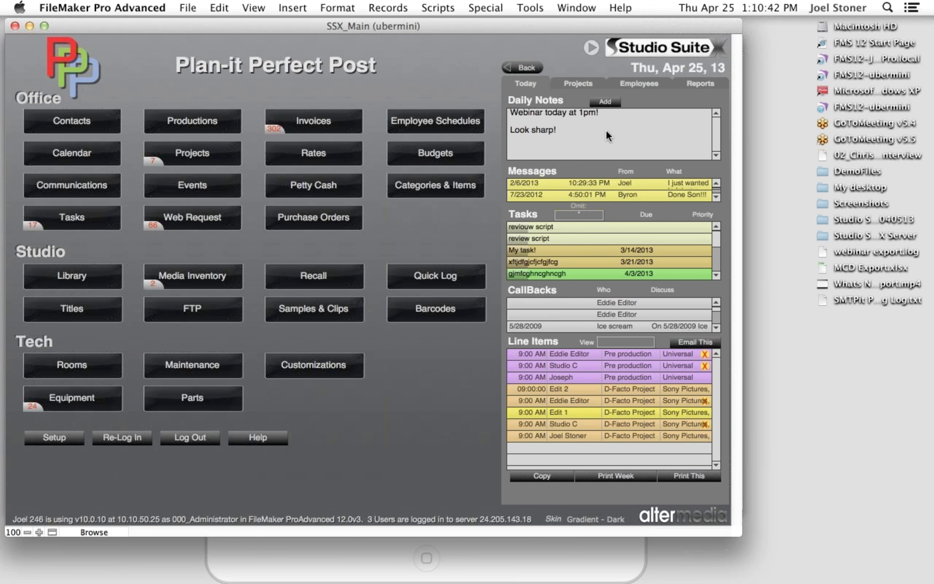
- Add the line "pizza in the kitchen!" below the existing text in today's Daily Notes
mouse_move(603, 131)
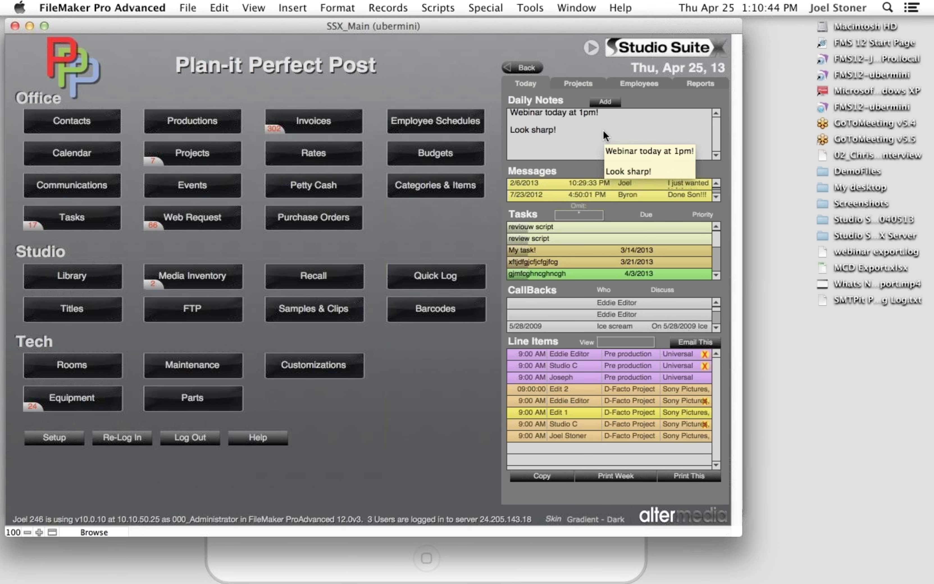
click(599, 134)
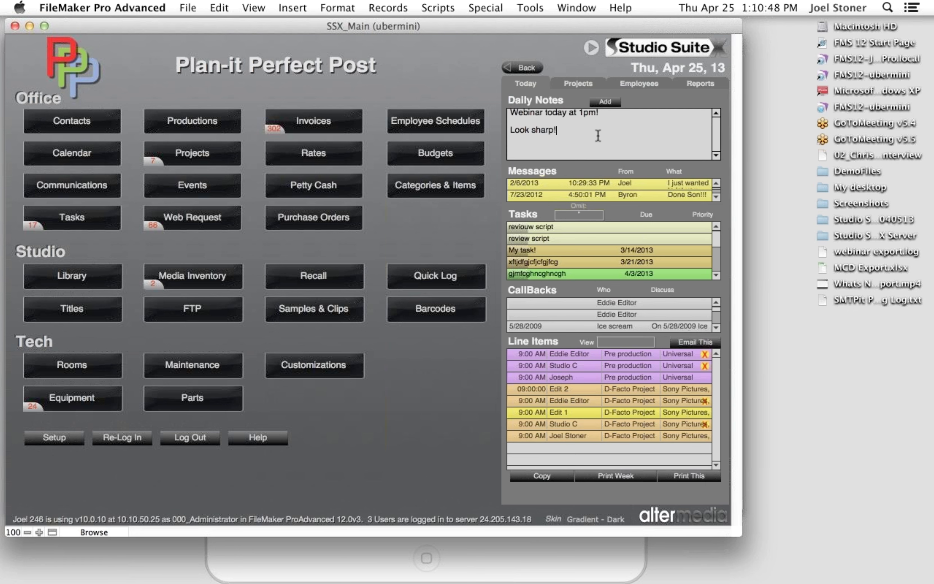
key(Return)
key(Return)
text(pizza in the kitchen!)
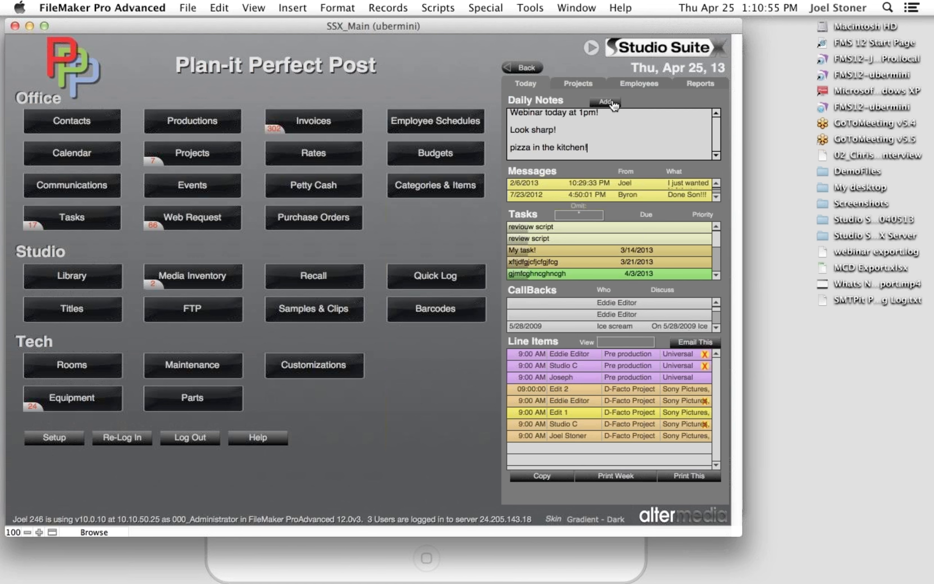
click(546, 53)
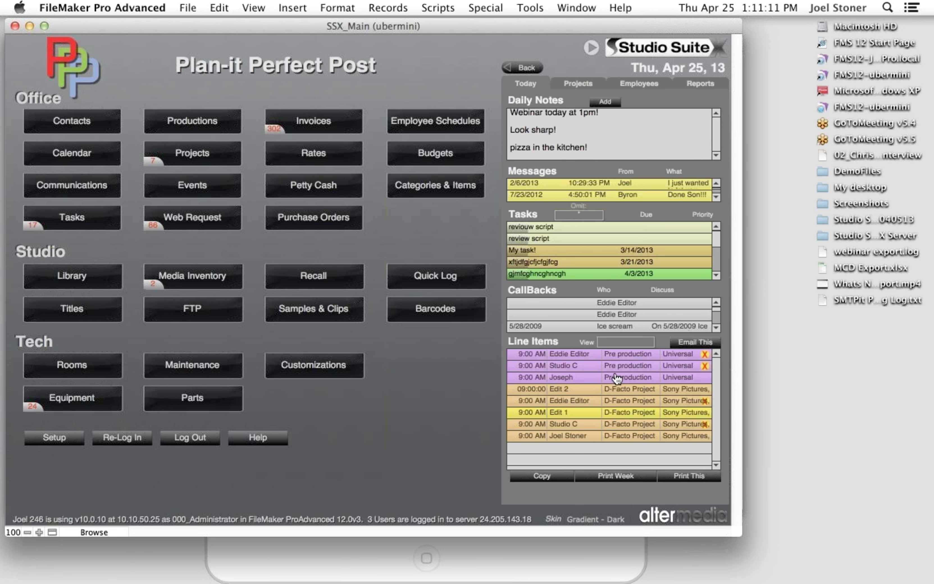
- Open today's third Universal pre-production line item and set the event's end time to 6:00 PM
mouse_move(617, 378)
click(573, 377)
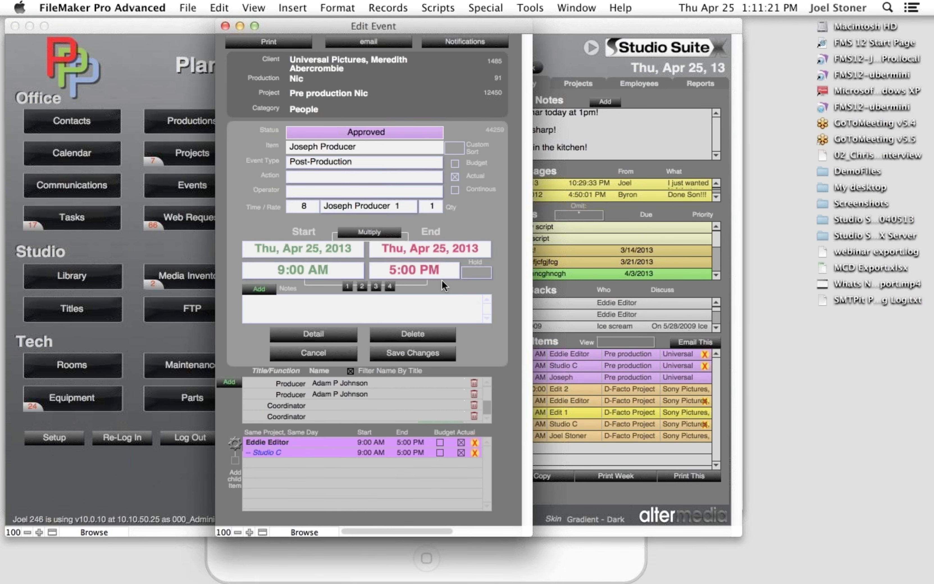
click(423, 269)
click(425, 313)
- Add the note "ouhad lifuvsd" to the event and save it without matching the project's other events
click(256, 293)
text(ouhad lifuvsd)
click(436, 358)
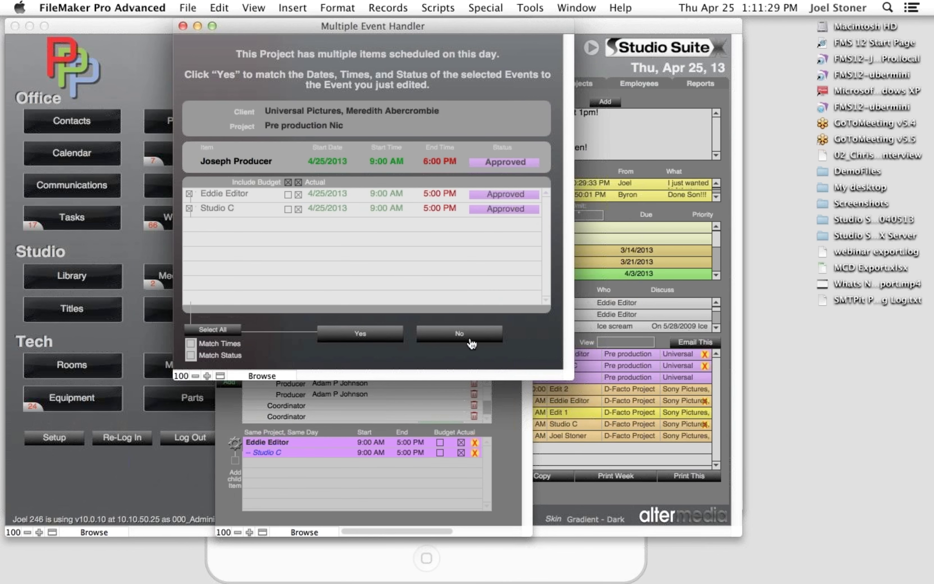
click(471, 337)
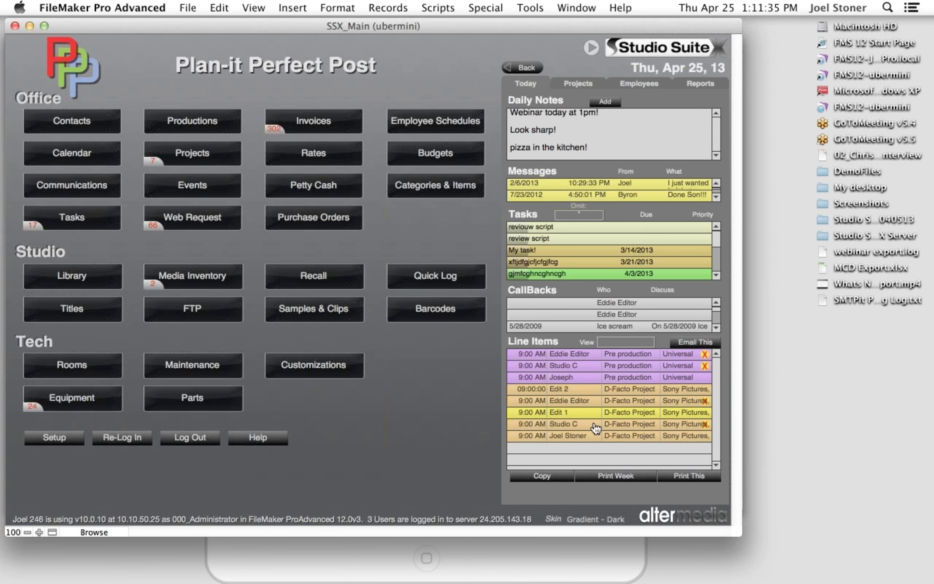
- Filter today's line items by one employee, check the booking's details and restore the view of all items
click(628, 338)
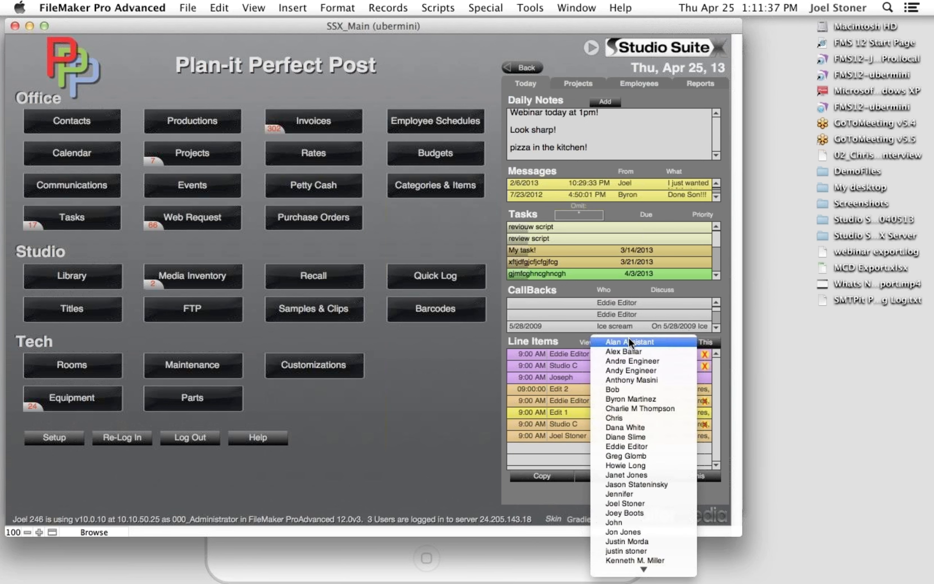
click(644, 503)
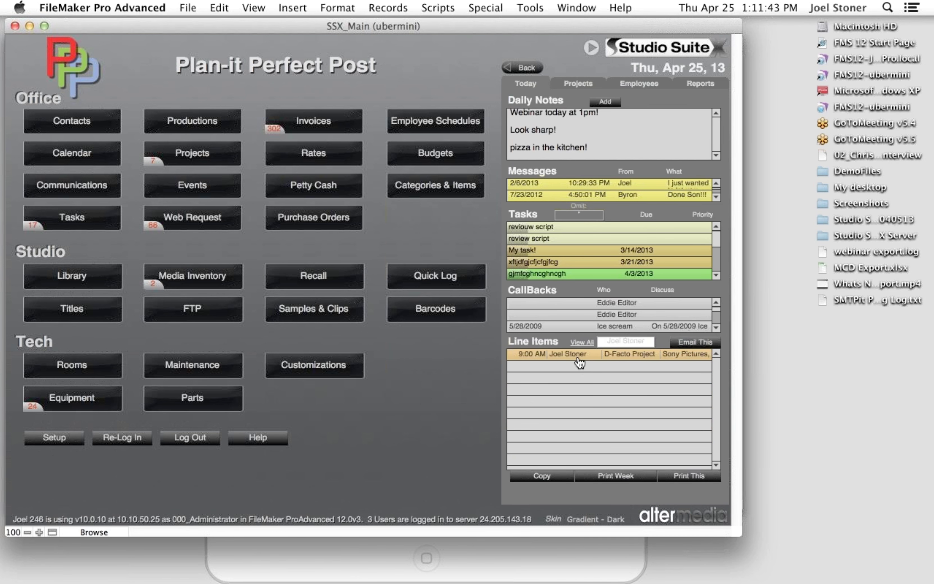
mouse_move(580, 362)
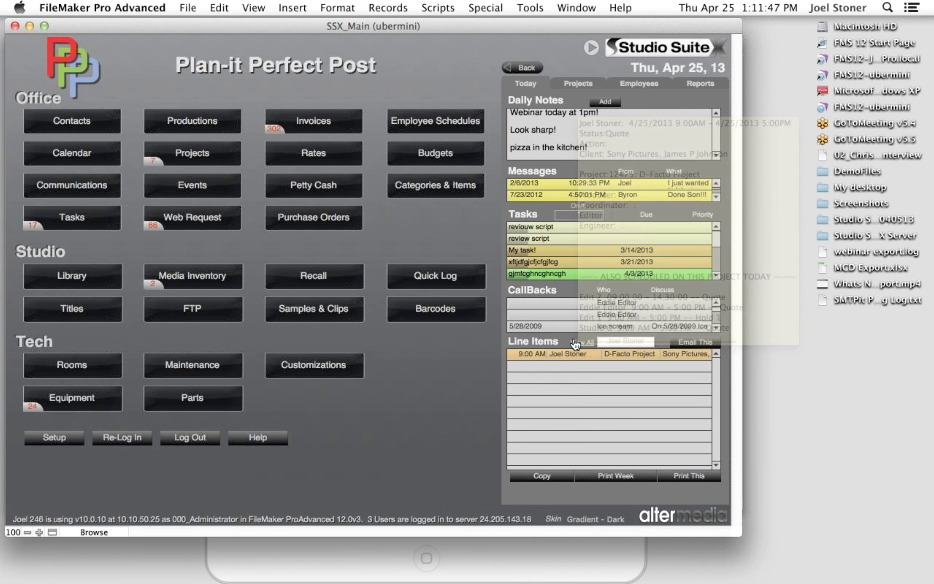
click(576, 343)
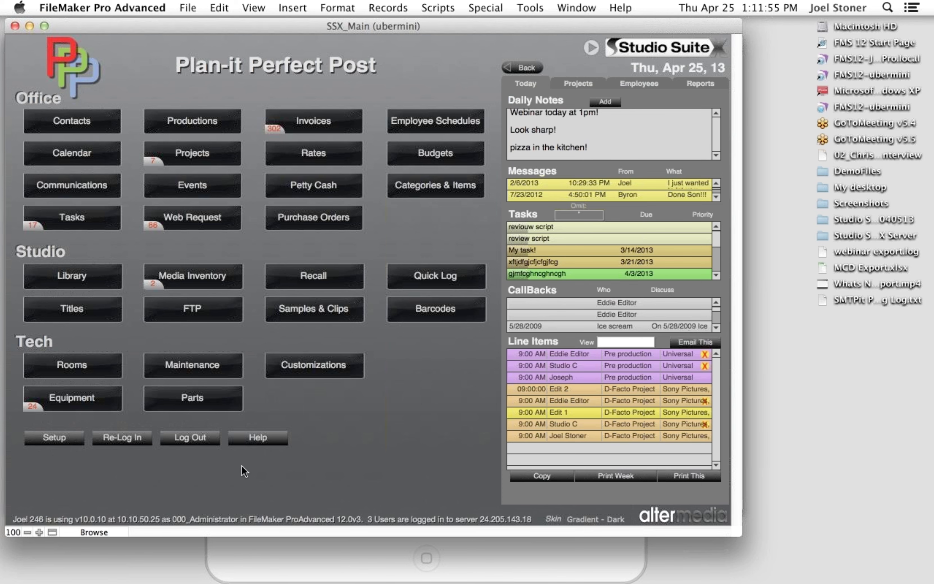
- Open the system setup and page through the company location records, returning to Plan-it Perfect Post
click(54, 438)
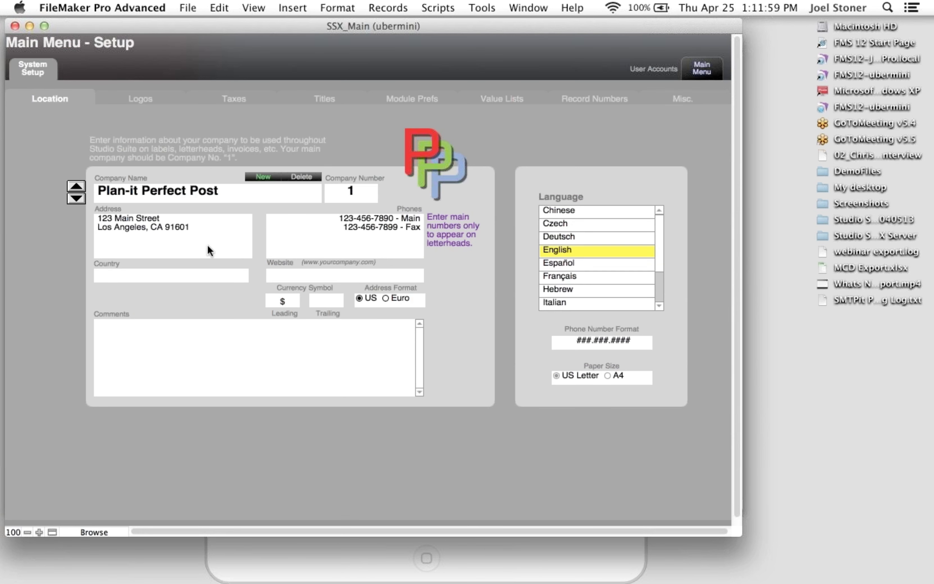
click(224, 196)
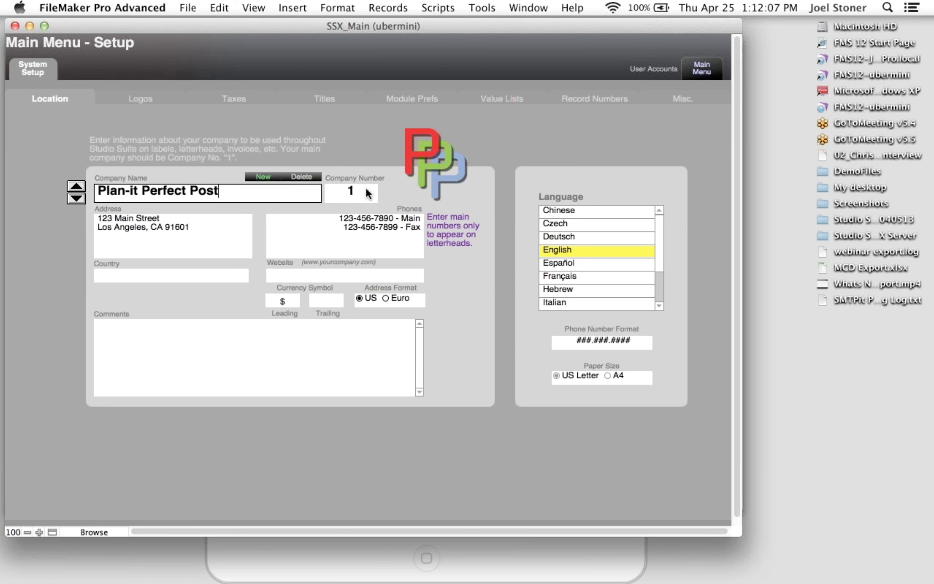
click(337, 203)
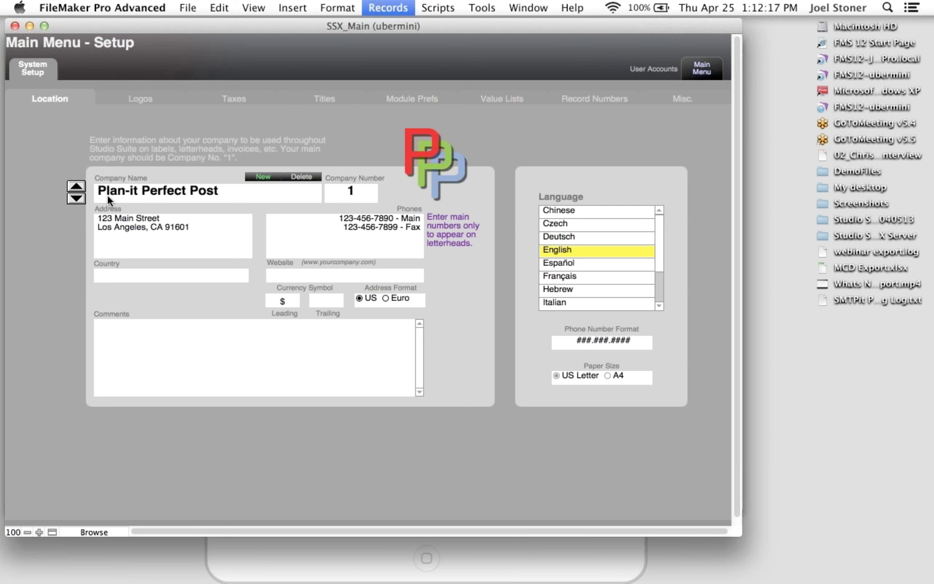
click(77, 199)
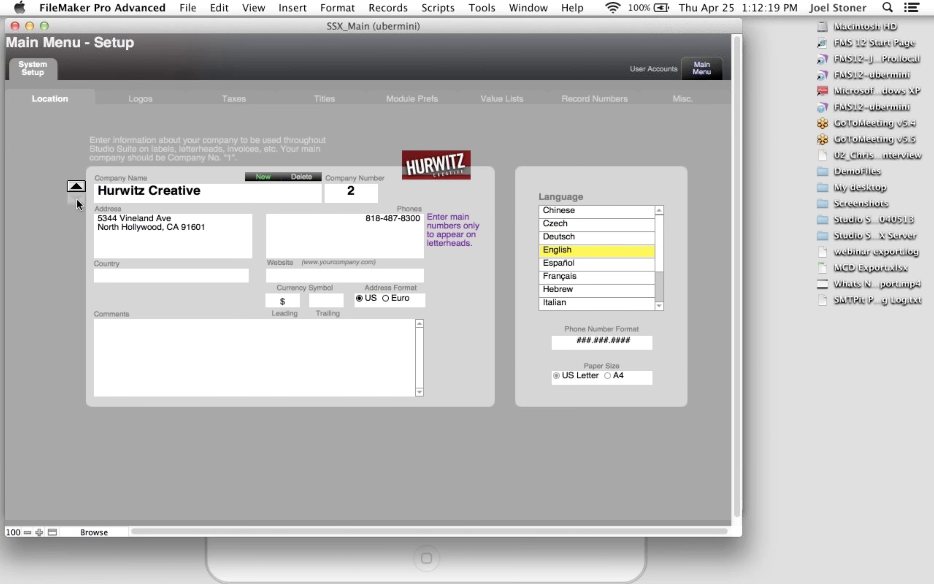
click(76, 198)
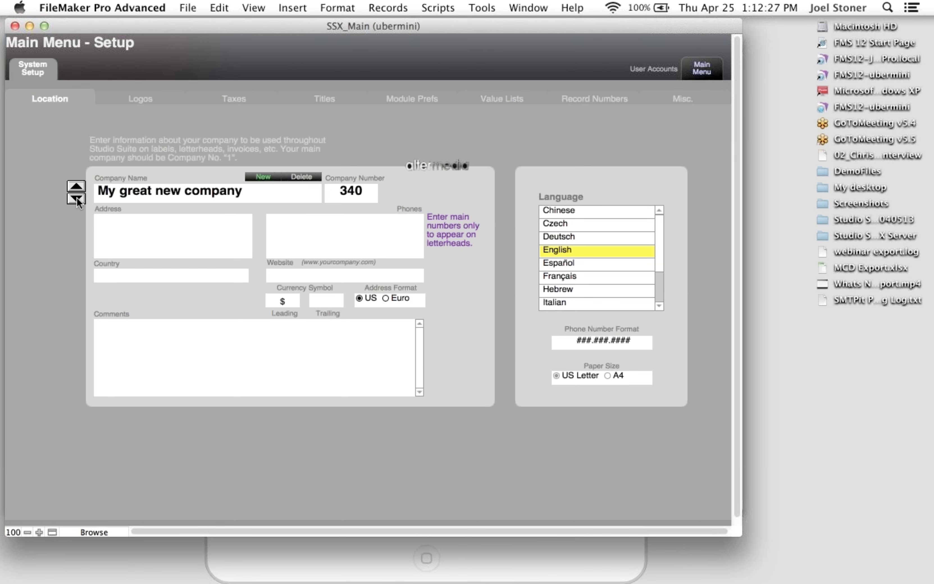
click(77, 199)
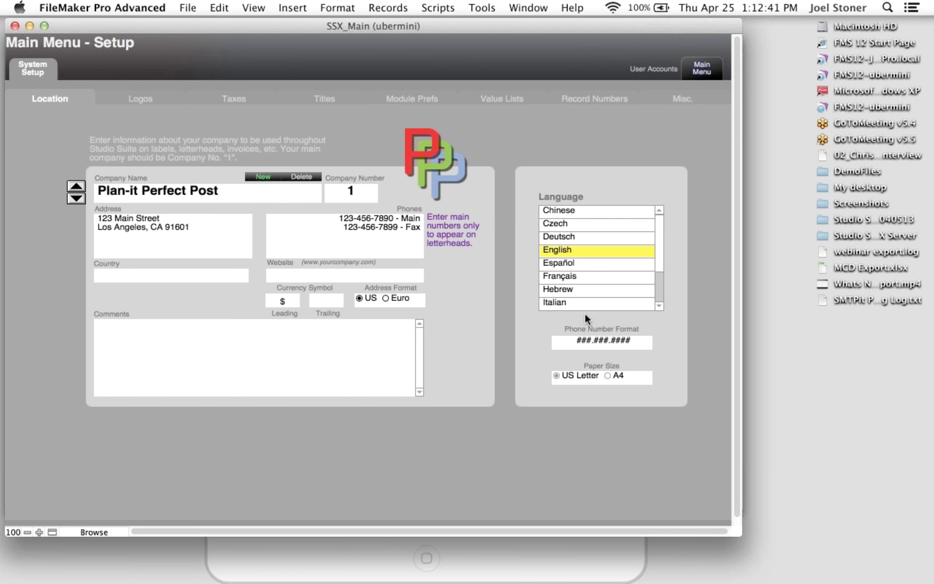
- Review the Logos, Taxes, Titles and Module Prefs setup sections and go to the user accounts
click(132, 98)
right_click(144, 152)
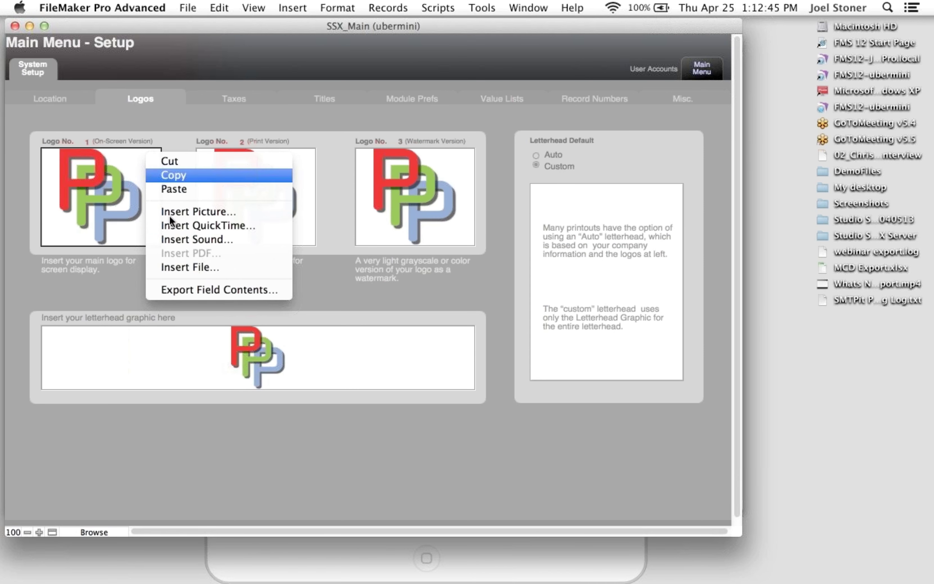
click(237, 99)
click(237, 100)
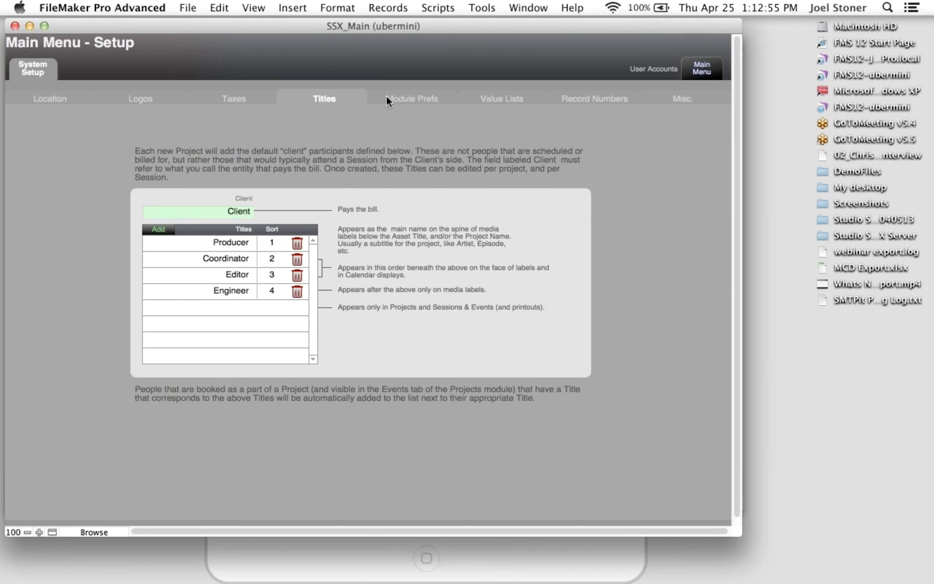
click(401, 97)
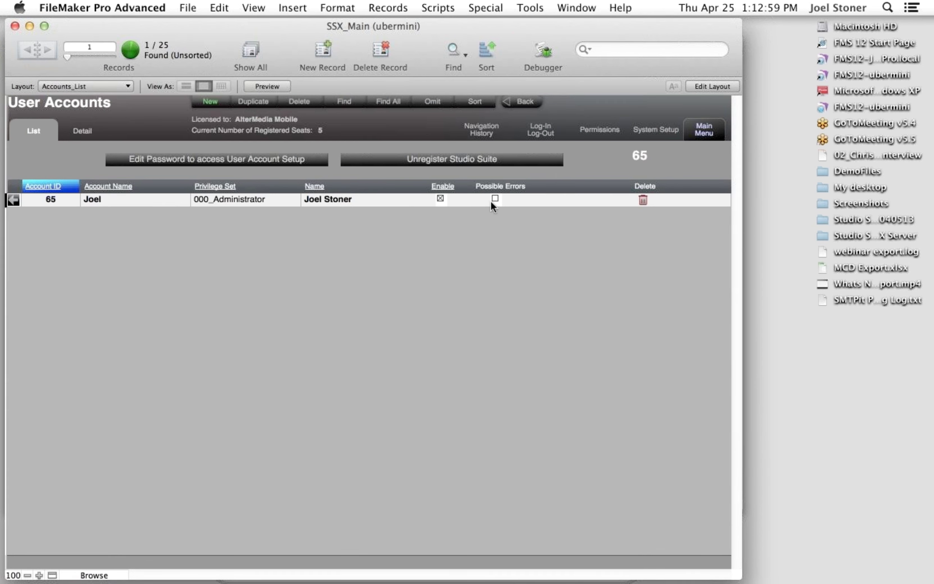
- Show all user accounts and review the privilege sets of the accounting and editor accounts
key(super+j)
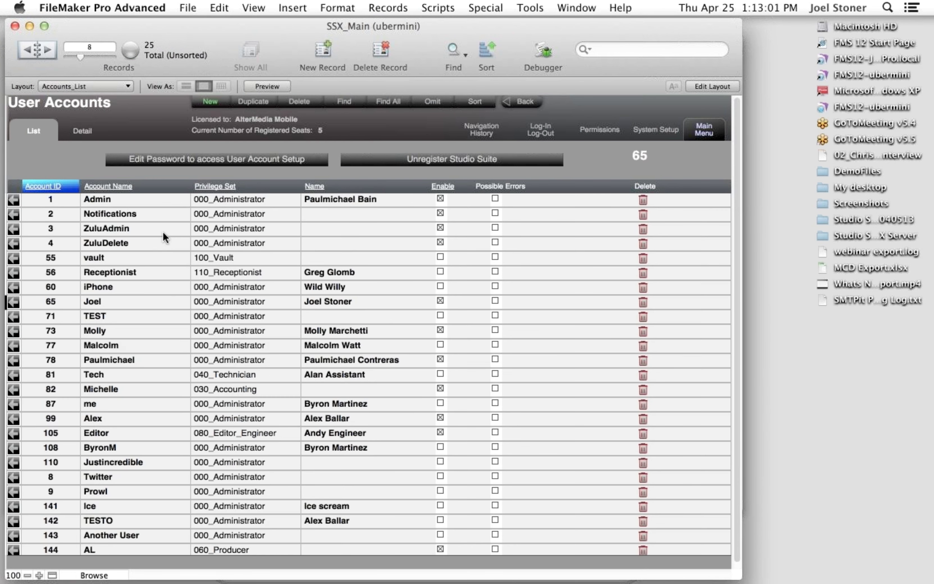
scroll(170, 332, down, 1)
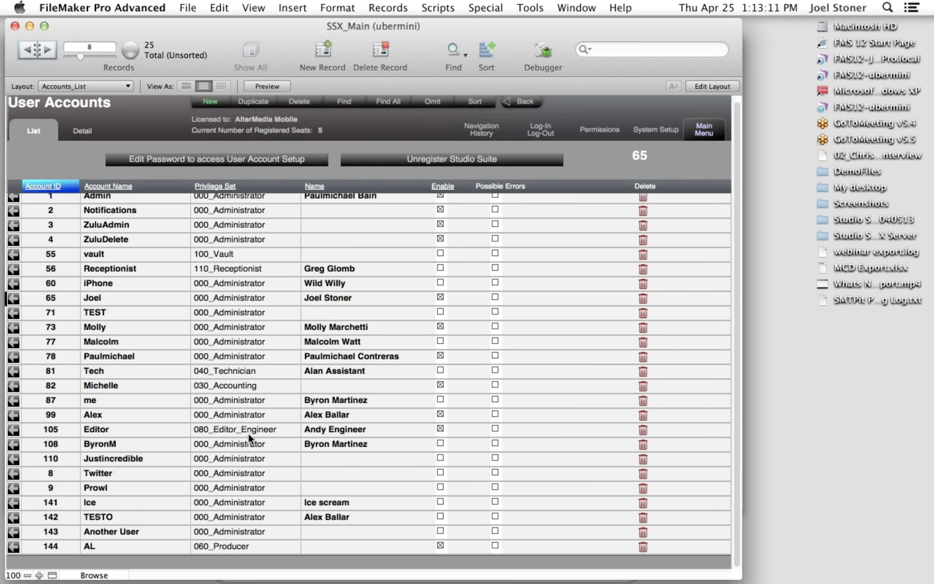
click(251, 386)
click(276, 426)
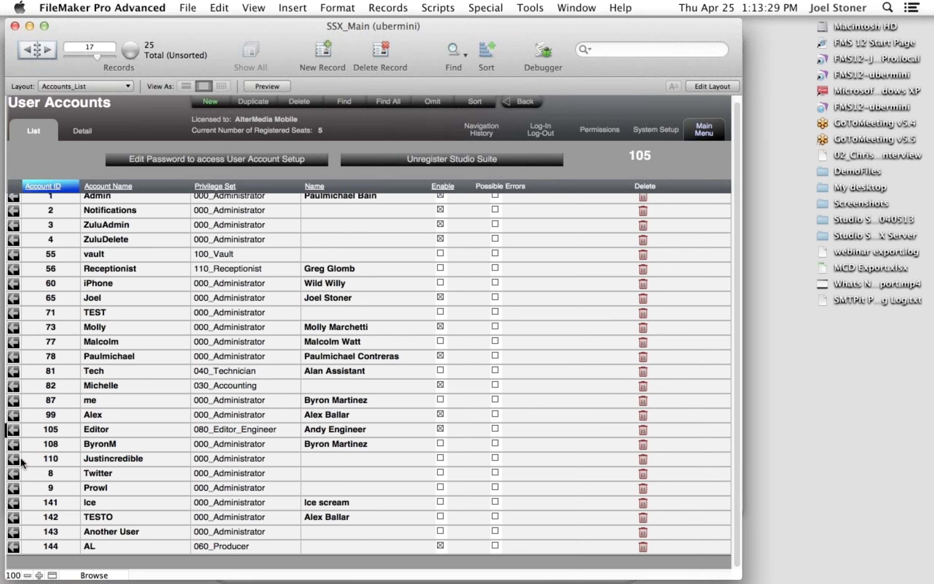
- Examine the privilege sets offered for enabling the Justincredible account and leave without enabling it
click(441, 457)
click(538, 233)
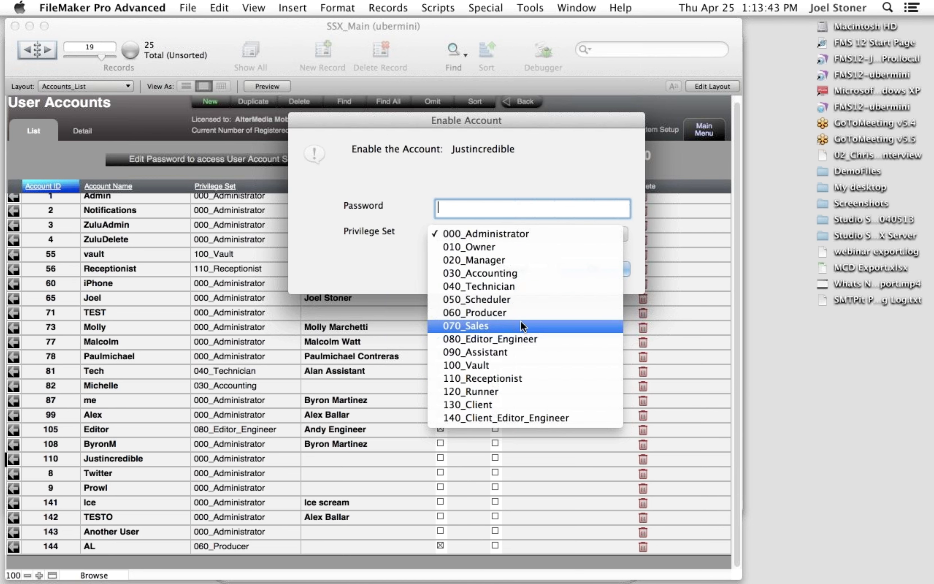
click(384, 270)
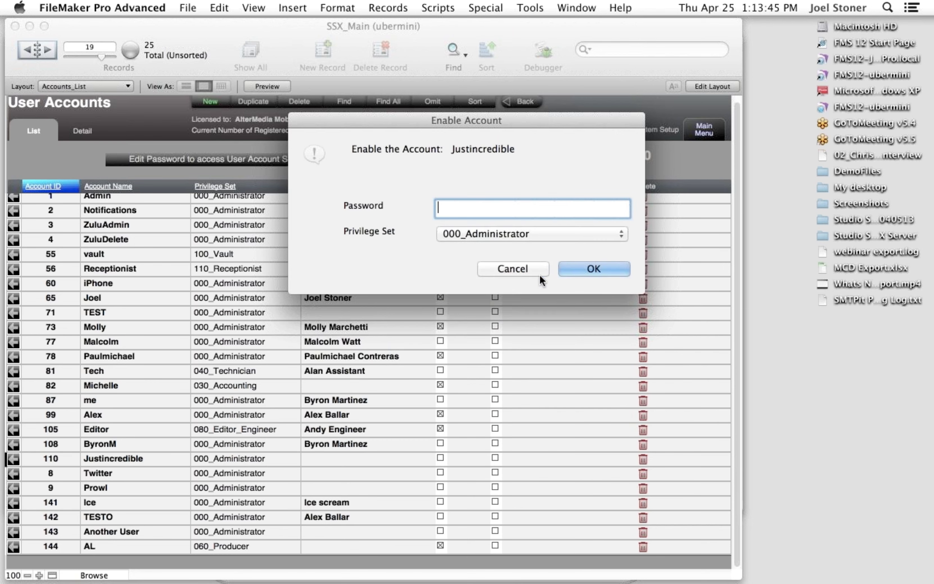
click(517, 272)
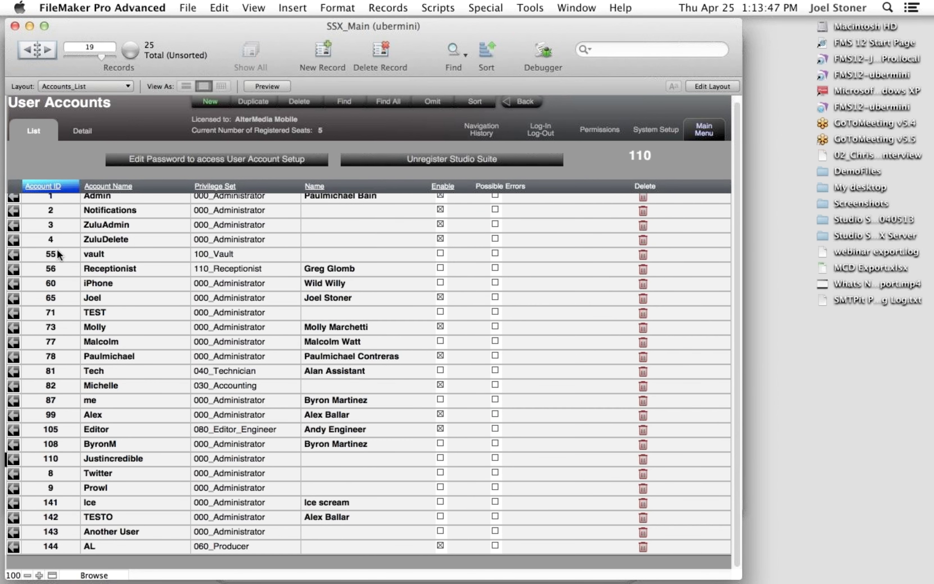
- Open the detail record of the administrator account that is currently logged in
click(13, 302)
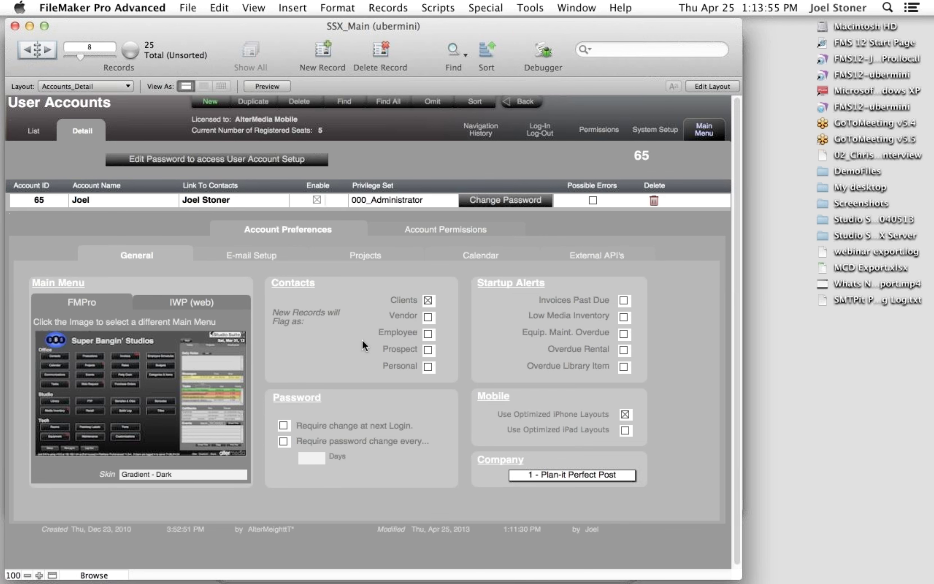
- Filter the administrator account's permissions to the Invoices module and revoke its INV_ViewModule permission
click(429, 229)
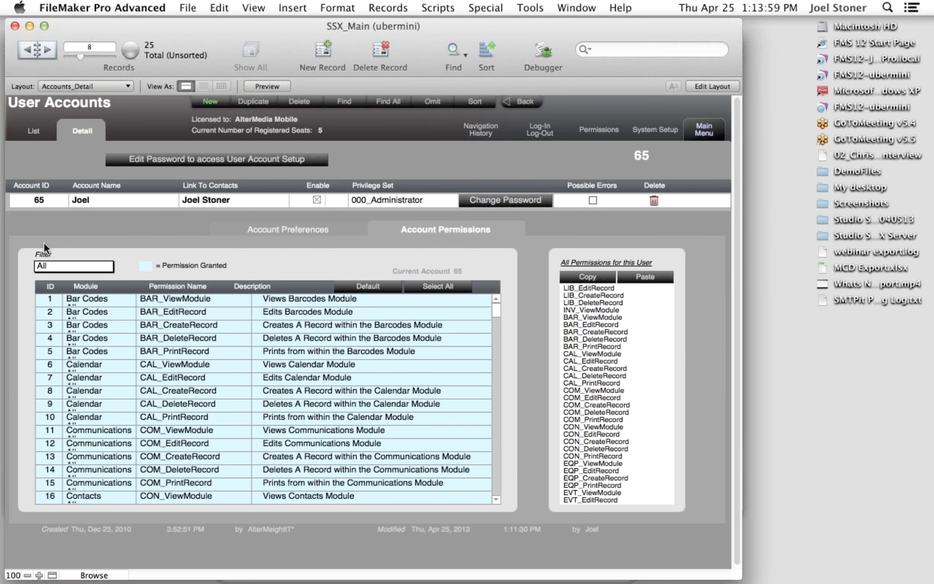
click(55, 263)
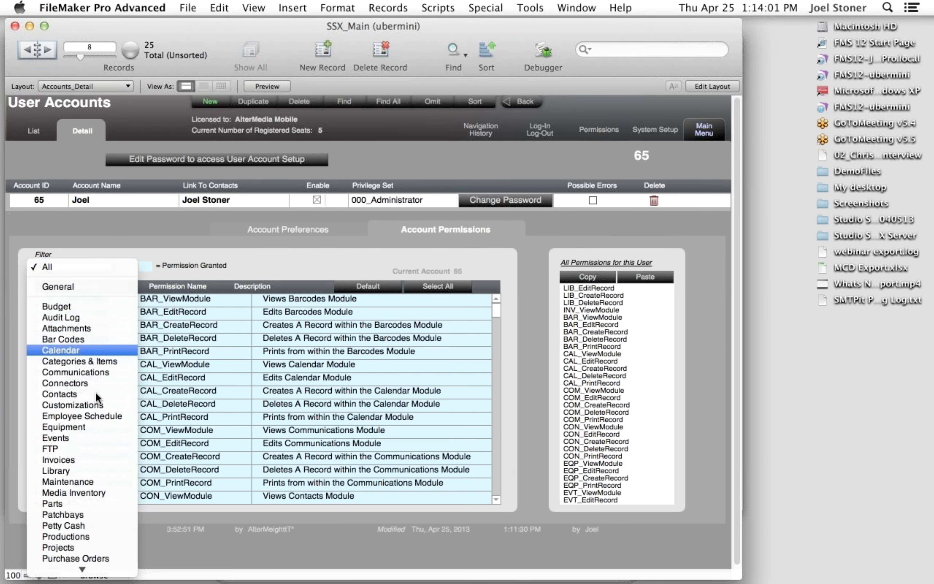
click(97, 460)
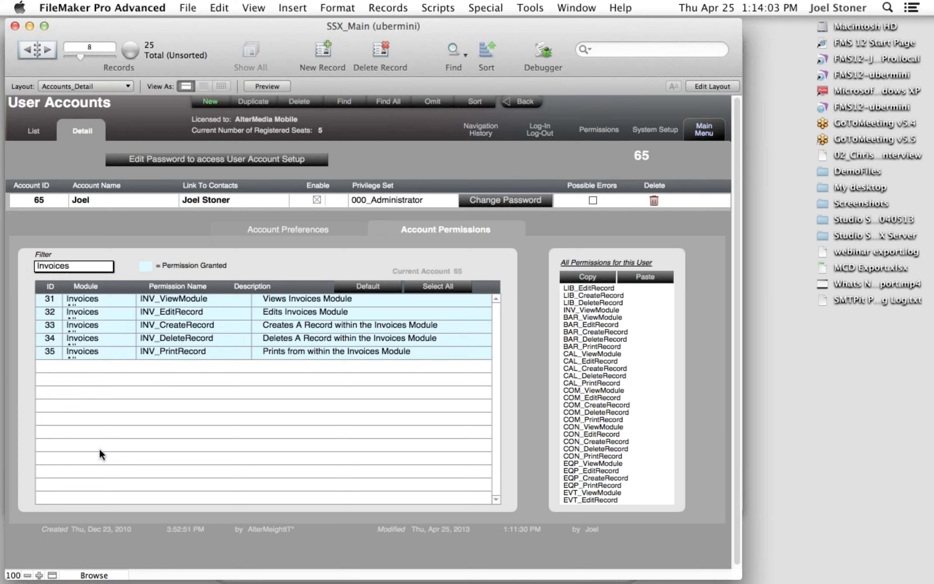
click(174, 302)
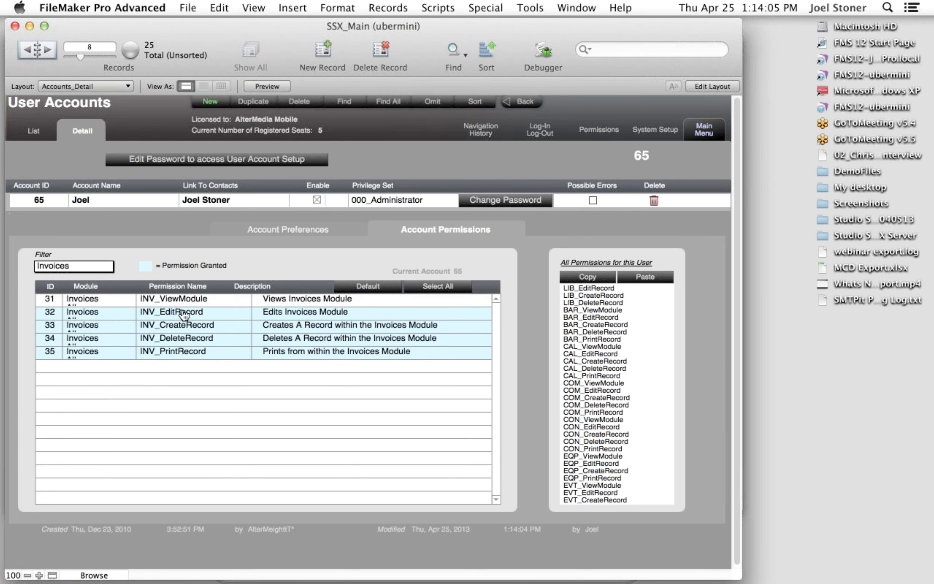
- Filter the account permissions to the Equipment module and revoke EQP_DeleteRecord, EQP_EditRecord and EQP_Rates
click(56, 267)
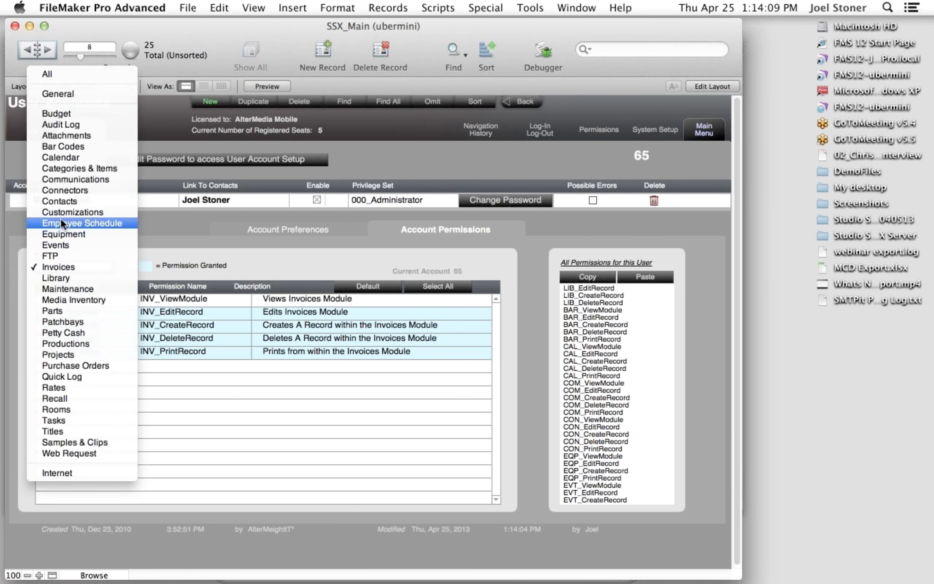
click(66, 236)
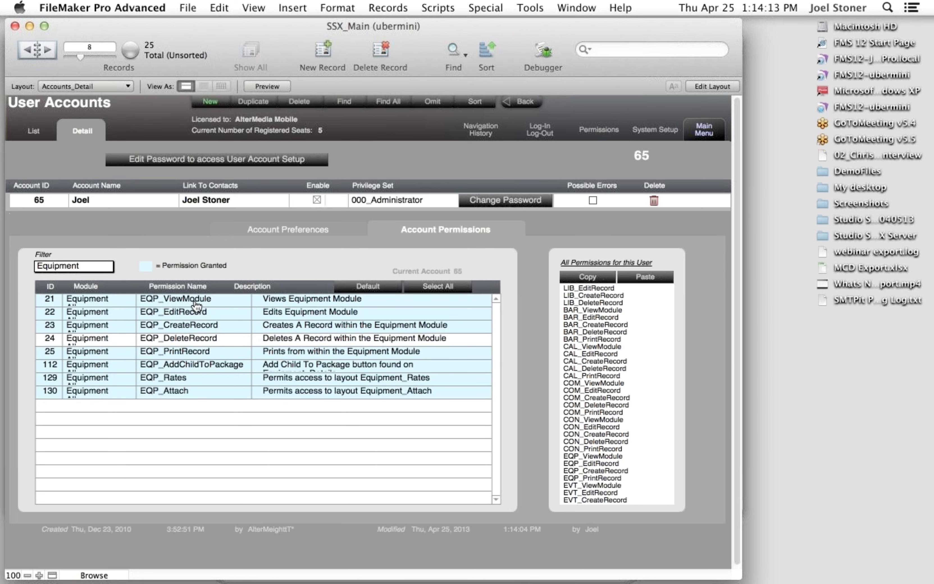
click(185, 343)
click(185, 342)
click(185, 312)
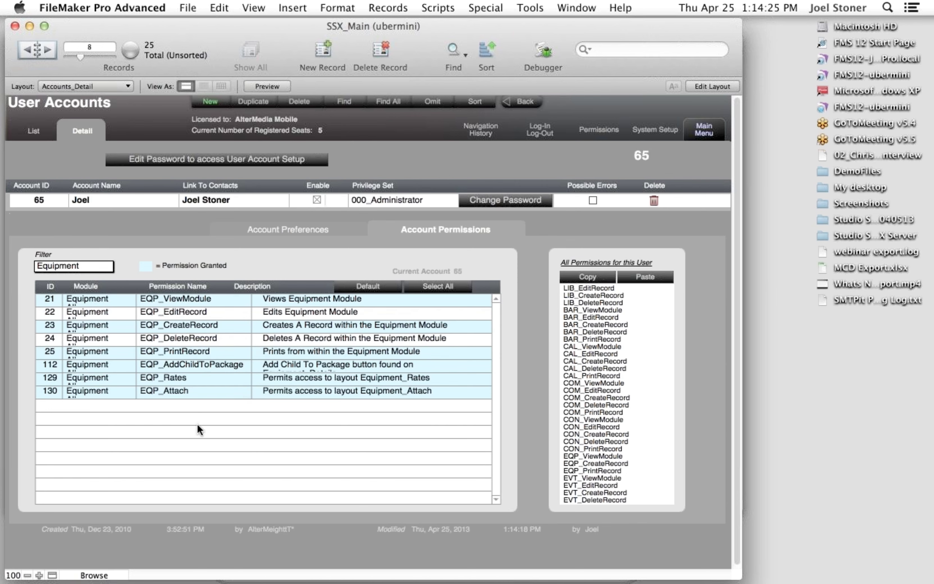
click(178, 378)
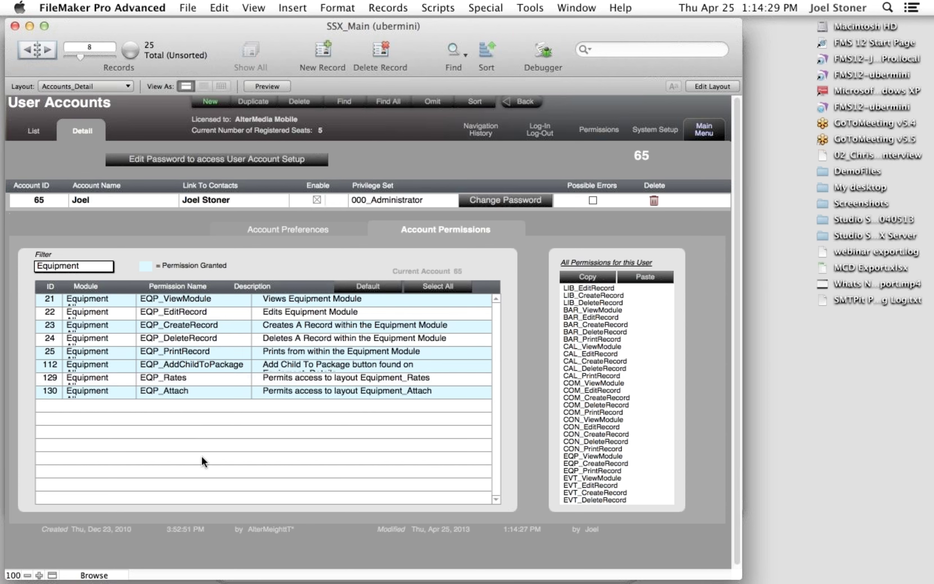
- Grant the Equipment permissions EQP_Rates, EQP_DeleteRecord and EQP_EditRecord to the account again
click(186, 377)
click(186, 339)
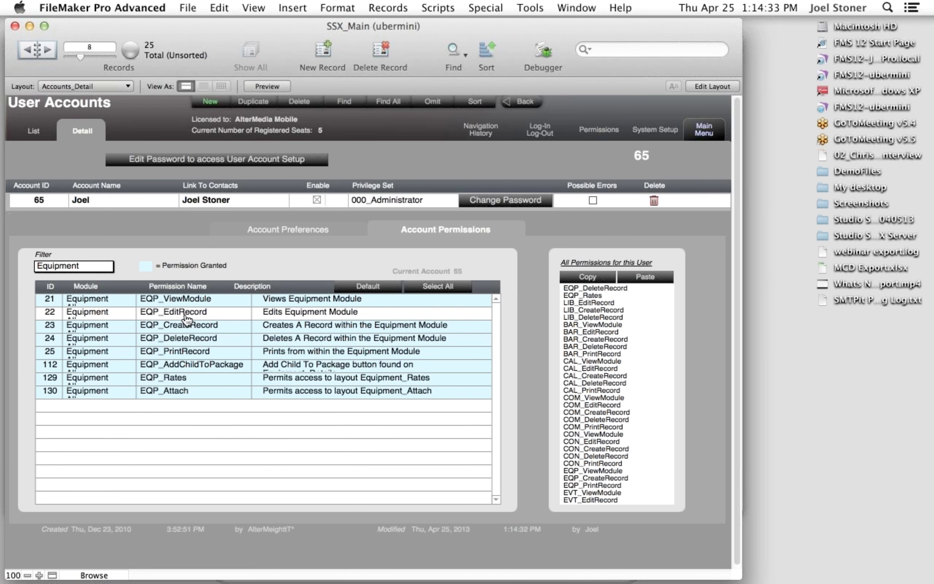
click(187, 314)
- Set the permission filter to All, review the full list and copy all permissions of this account
click(59, 266)
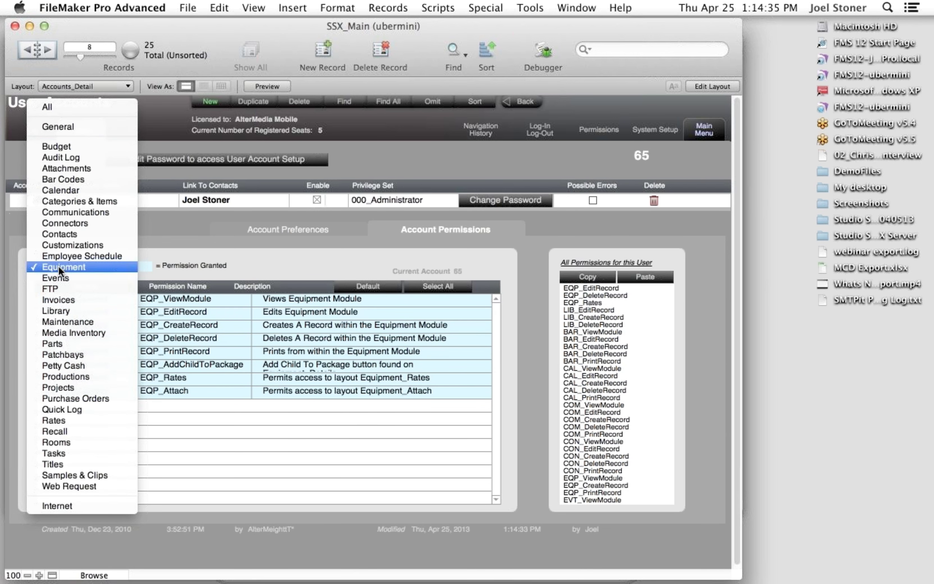
click(60, 110)
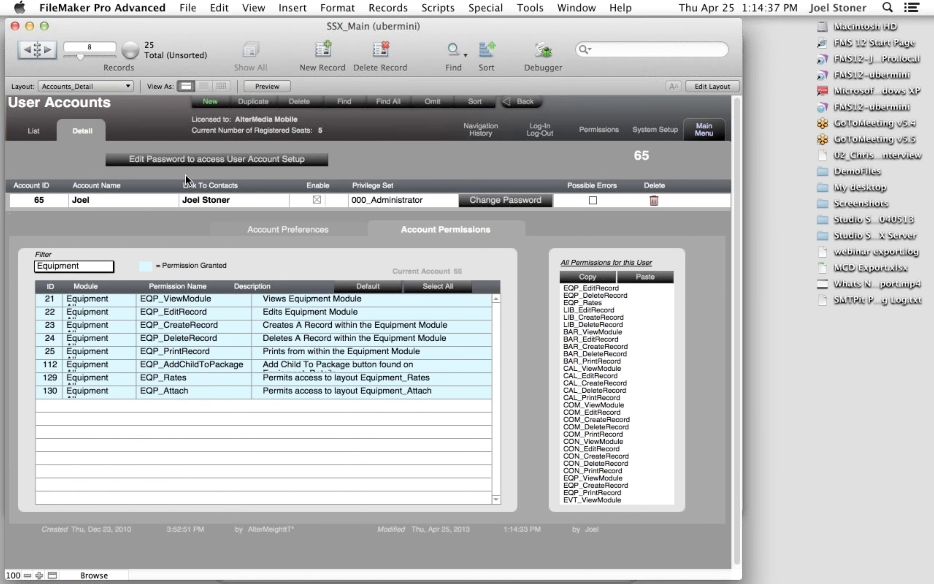
scroll(306, 376, down, 15)
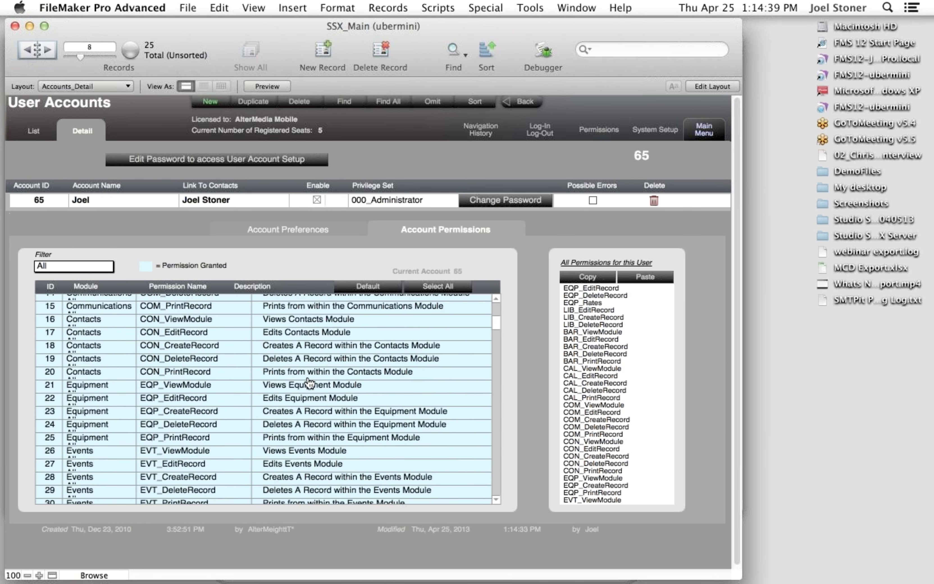
scroll(306, 377, down, 20)
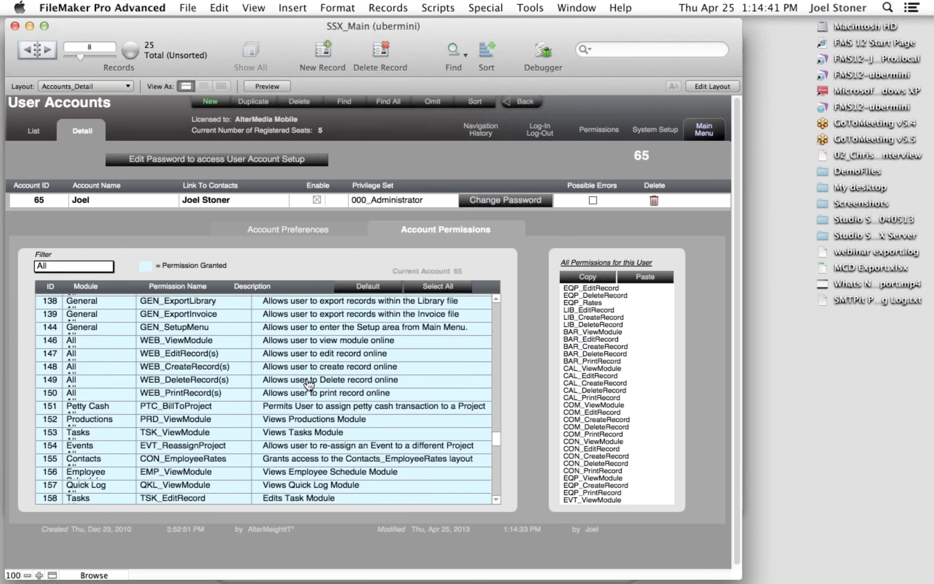
scroll(309, 382, up, 20)
scroll(309, 385, up, 15)
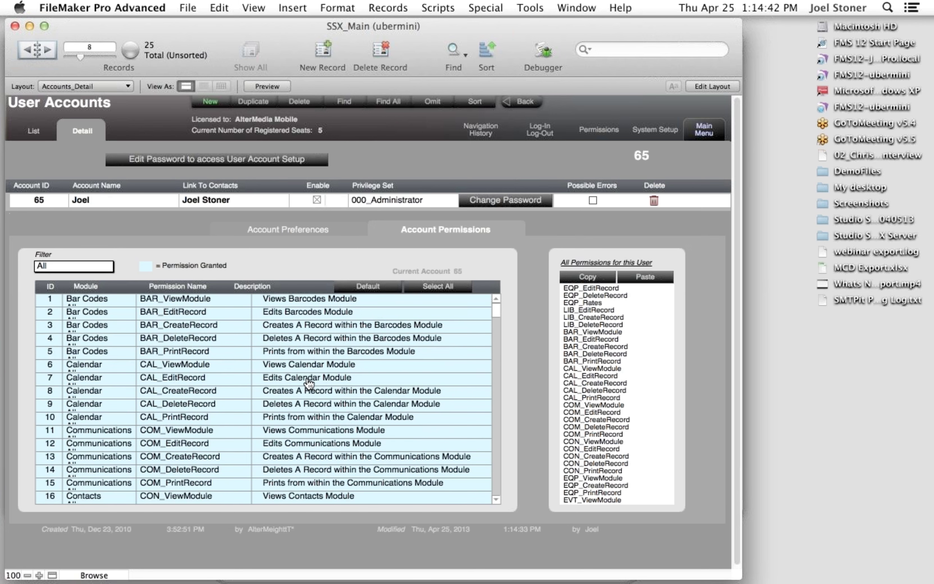
click(592, 281)
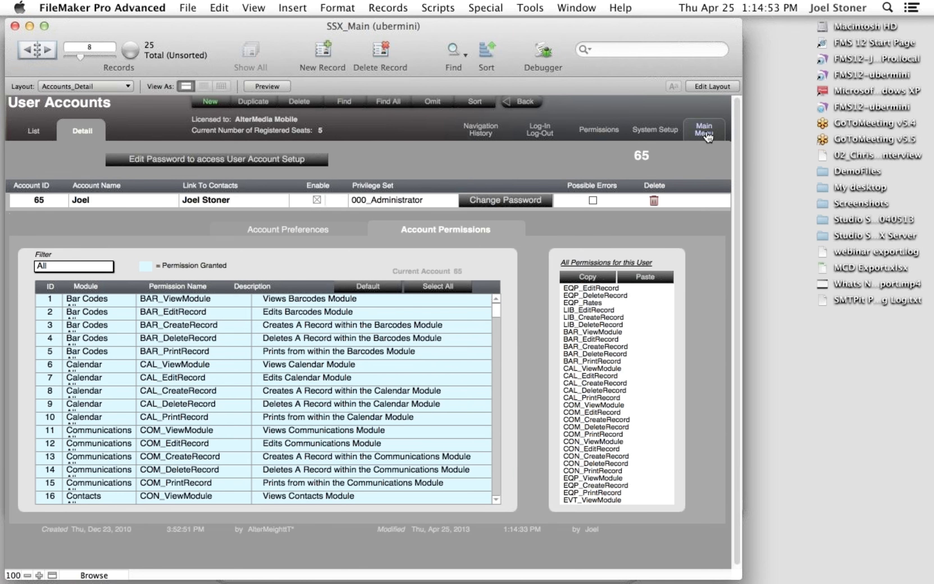
- Open the Contacts module from the main menu, look at the first contact's detail layout and return to the contact list
click(681, 136)
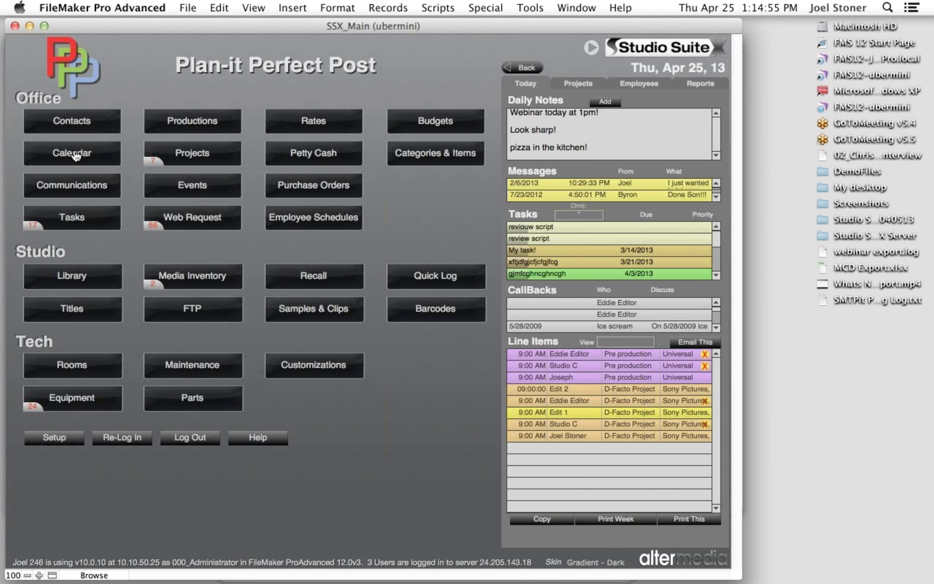
click(78, 126)
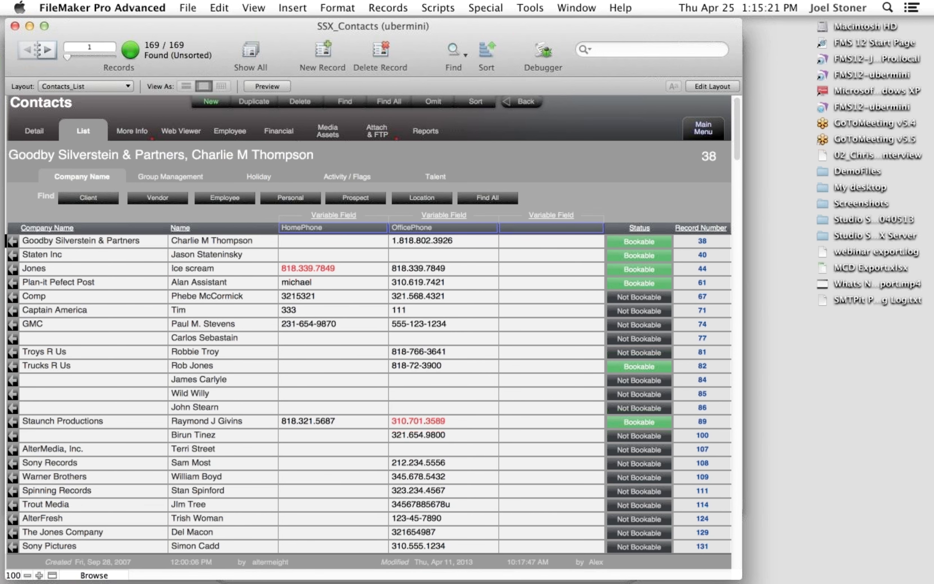
drag(673, 26, 672, 27)
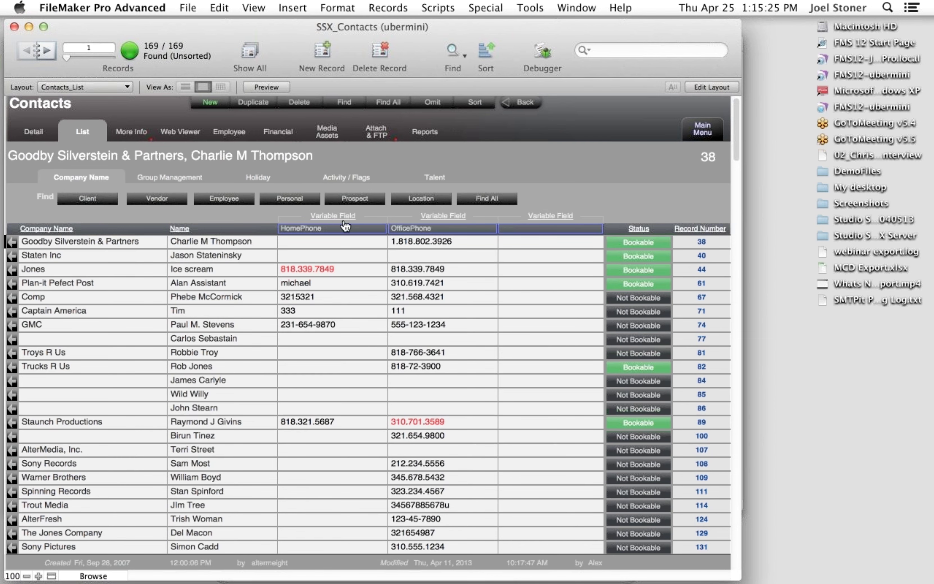
click(38, 134)
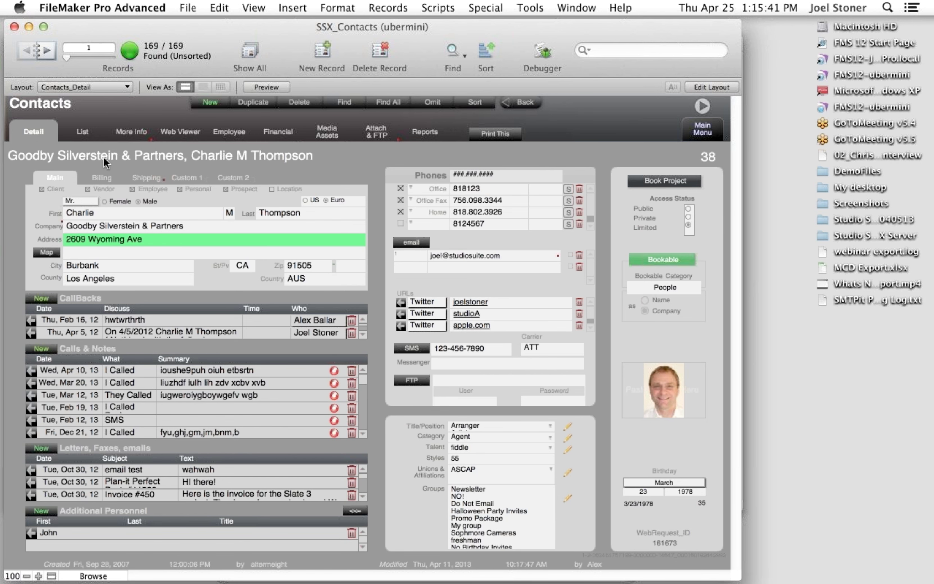
click(86, 136)
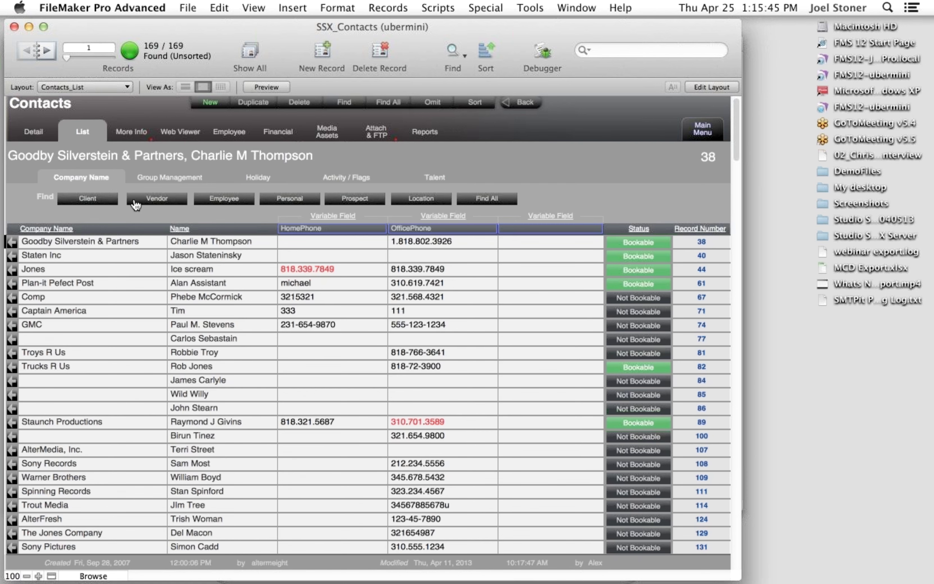
- Find the client contacts, the vendor contacts and finally the employee contacts in the contact list
click(107, 200)
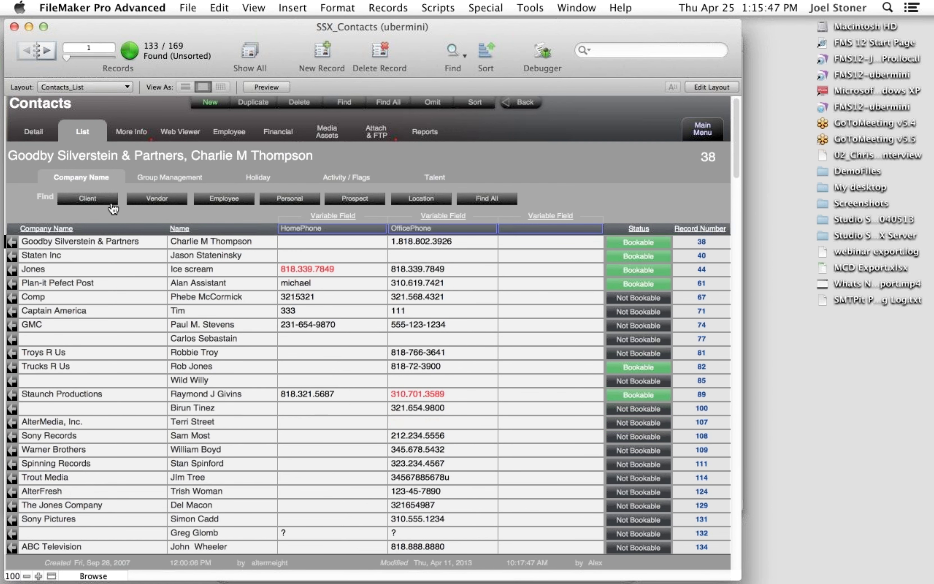
click(162, 201)
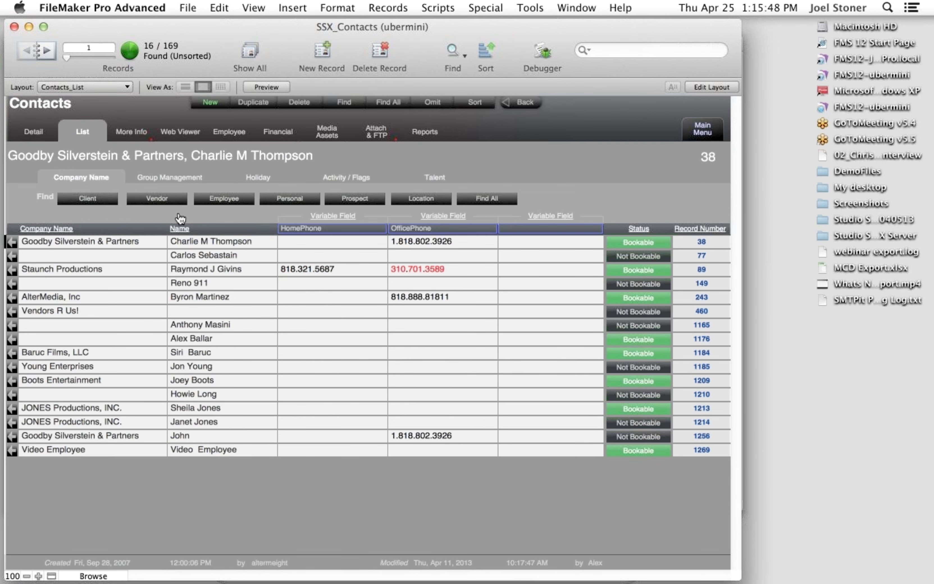
click(224, 199)
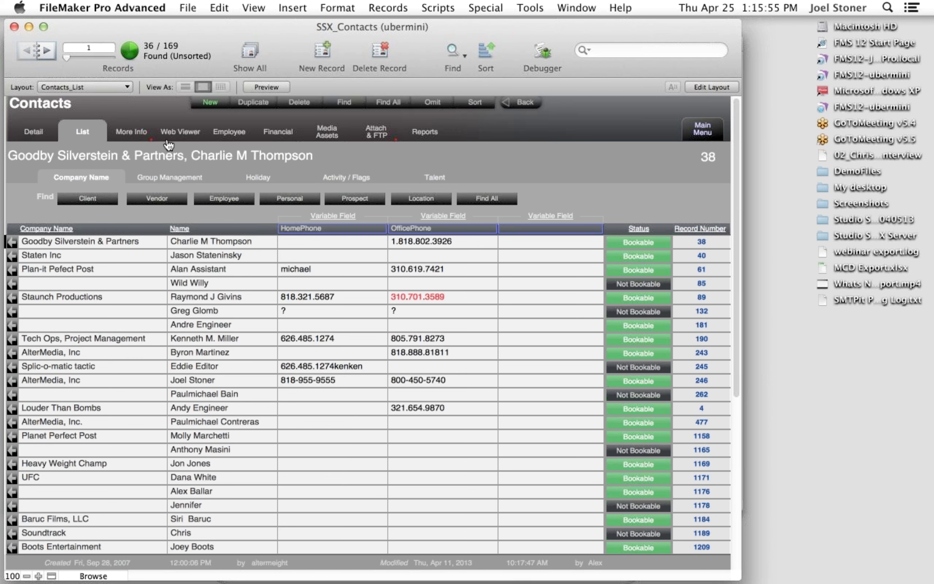
- Review the first contact's More Info layout with its projects as client, as participant and as talent
click(137, 136)
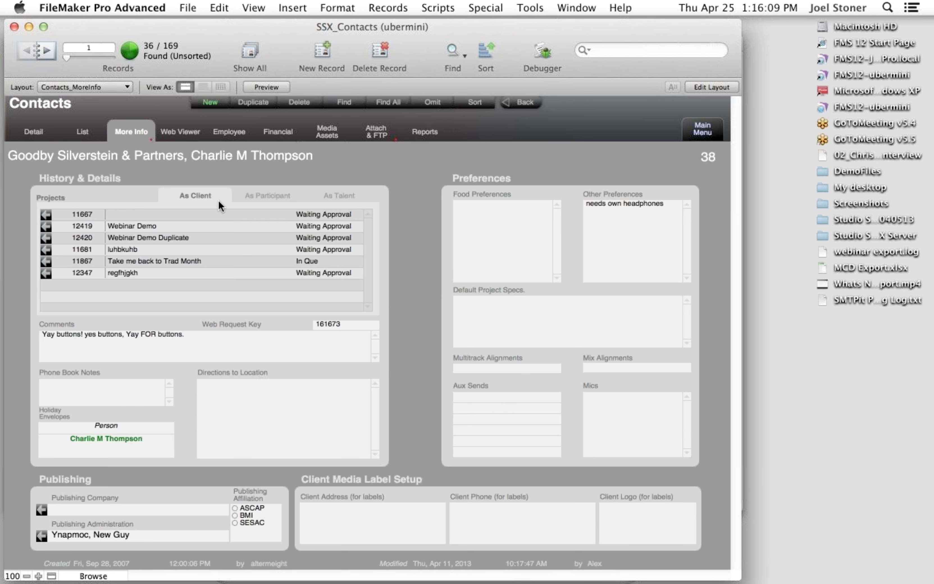
click(250, 195)
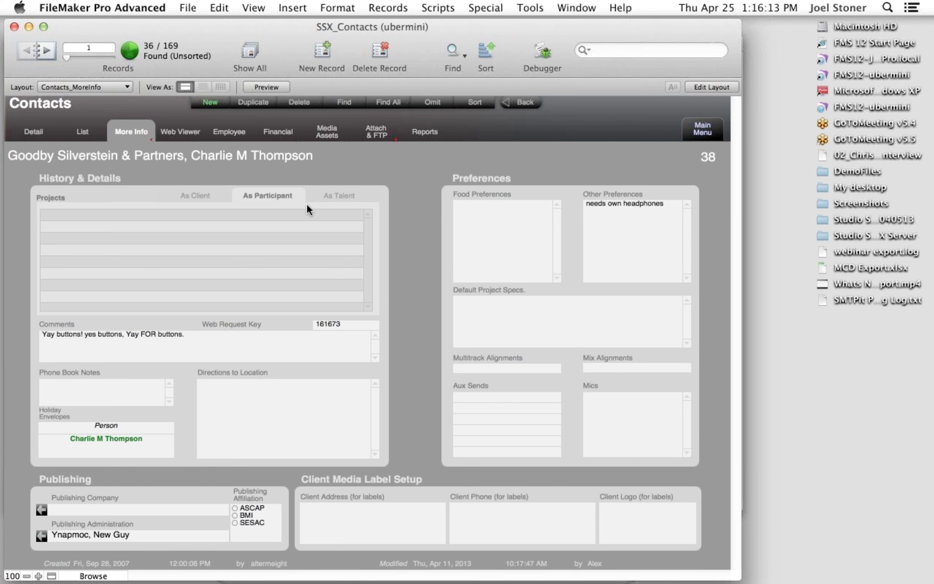
click(323, 195)
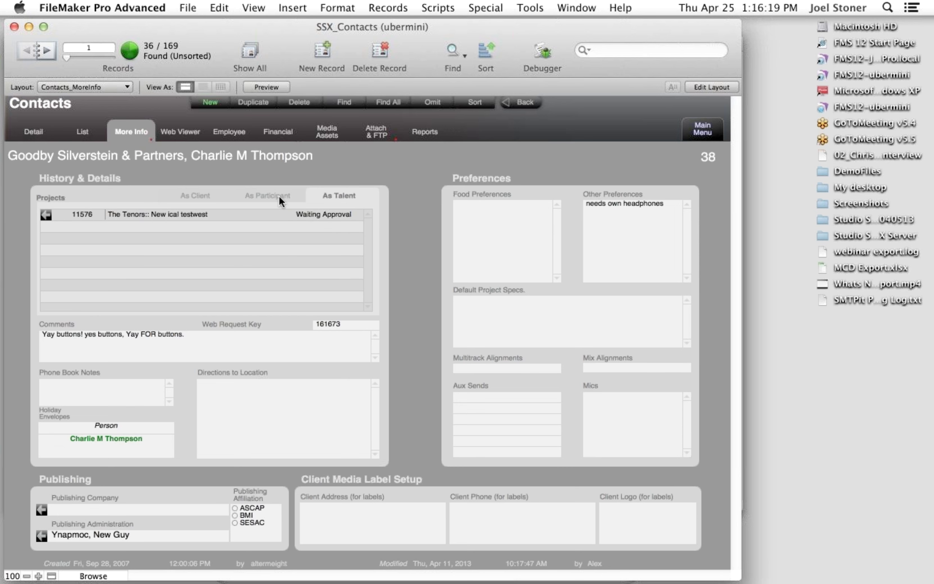
click(261, 195)
click(208, 196)
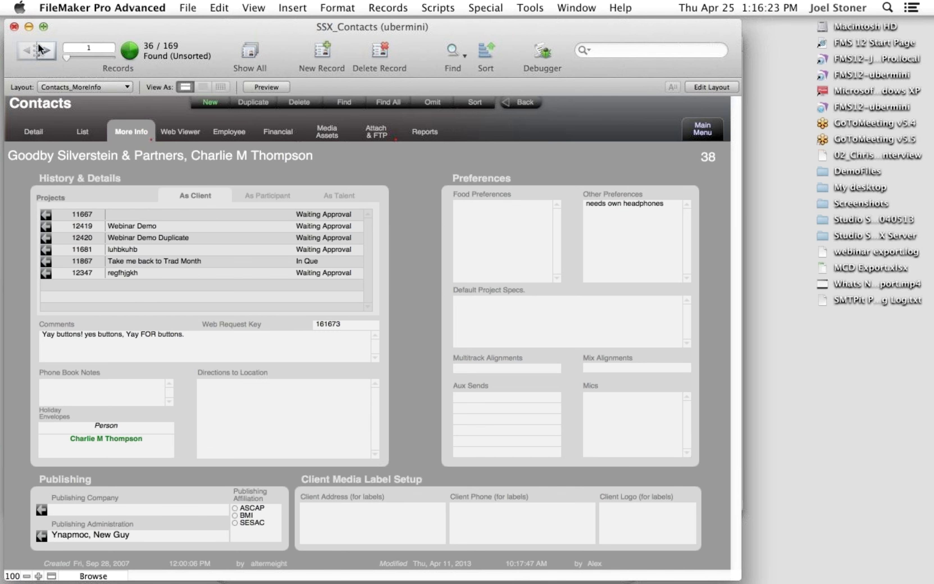
- Browse the More Info layout of the following contacts and return to the first contact
click(43, 48)
click(43, 48)
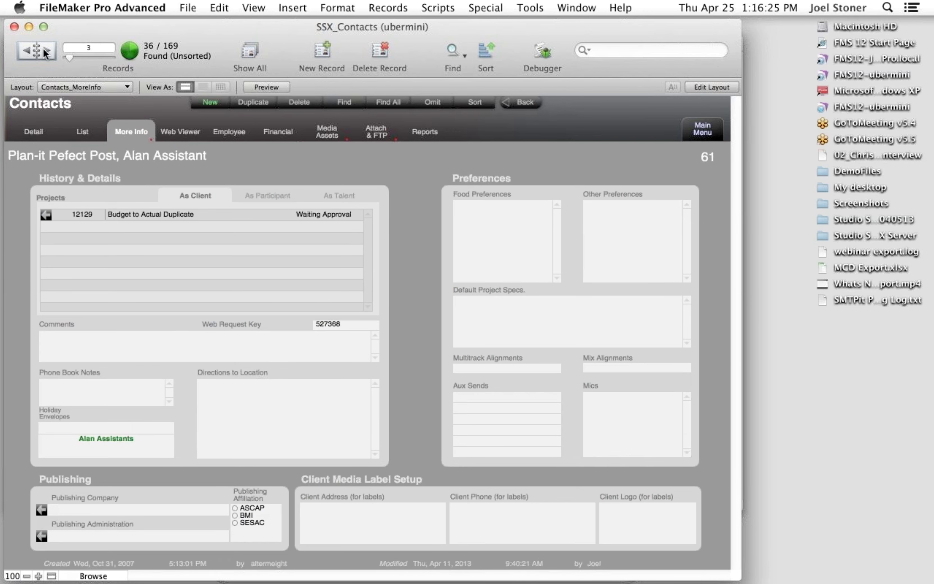
click(43, 49)
click(23, 51)
click(23, 50)
click(23, 50)
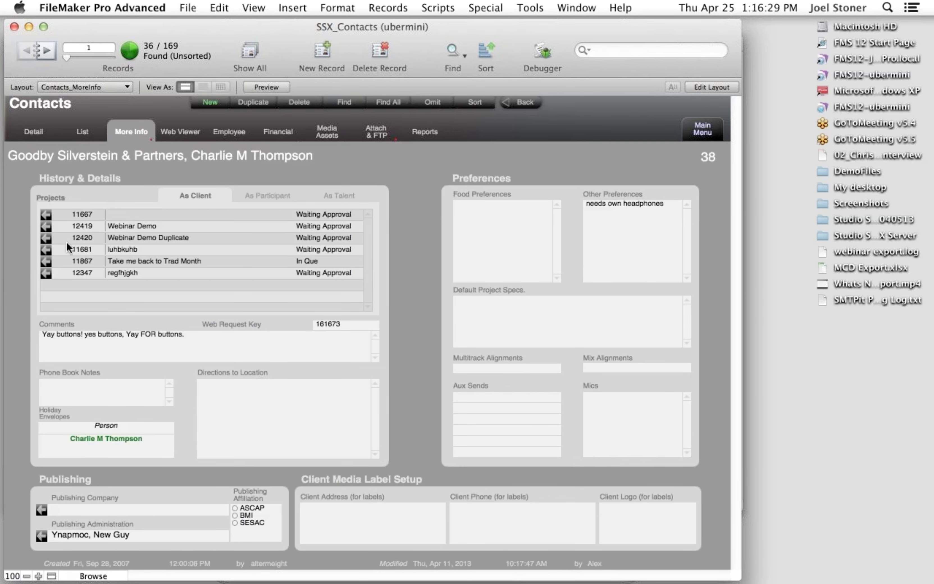
- Open the linked project Webinar Demo (12419) from the contact's project history and go back to the contact
click(45, 226)
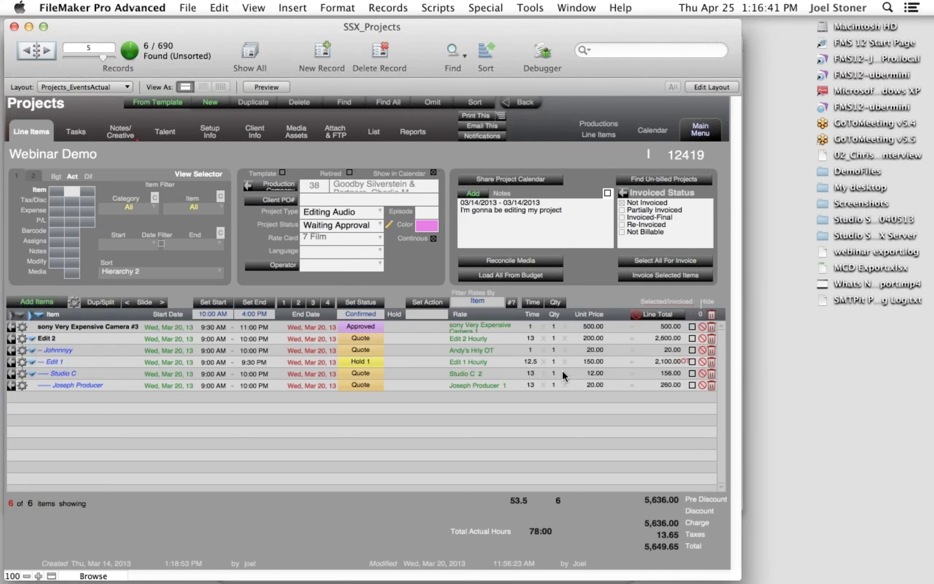
click(534, 110)
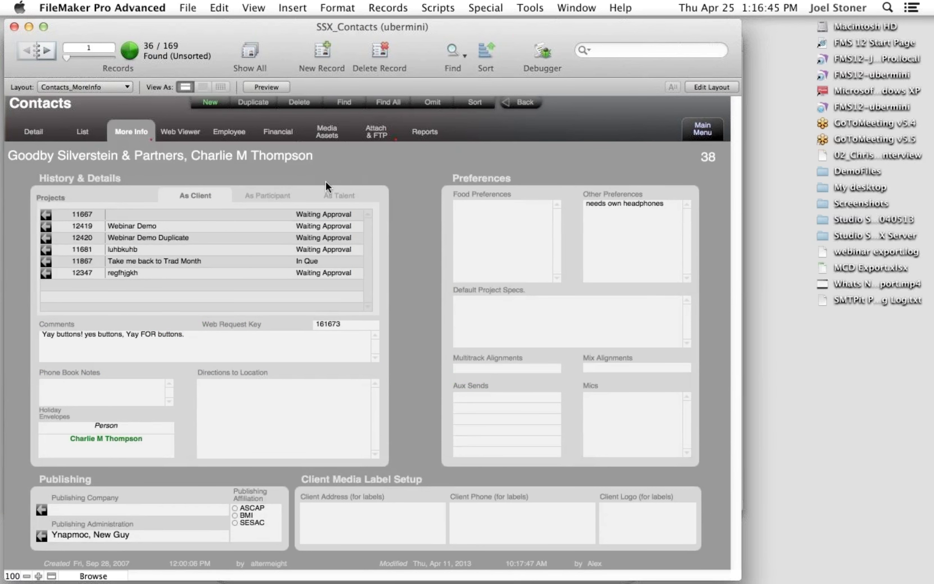
- View the contact's Google search in the Web Viewer layout, browse the following contacts' searches and return to the first contact
click(189, 133)
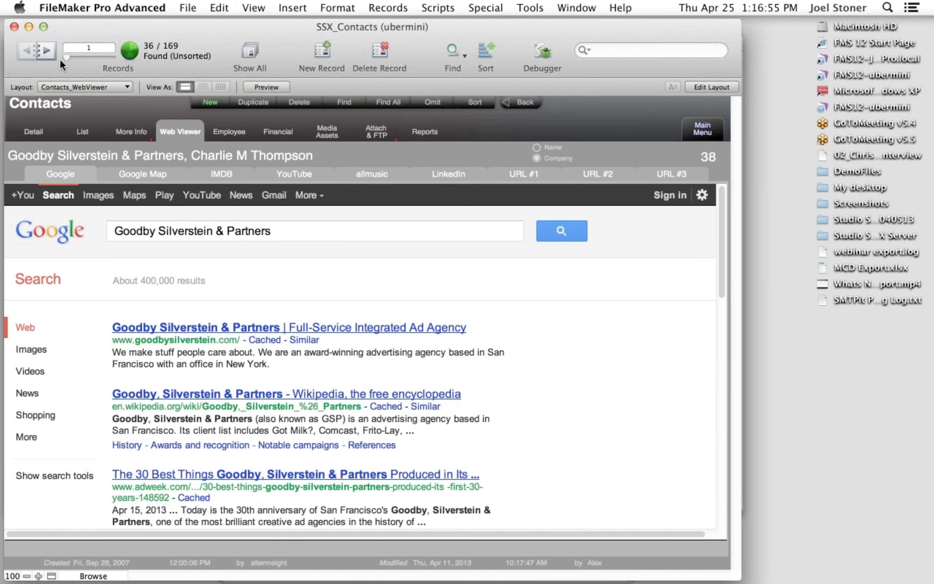
click(53, 51)
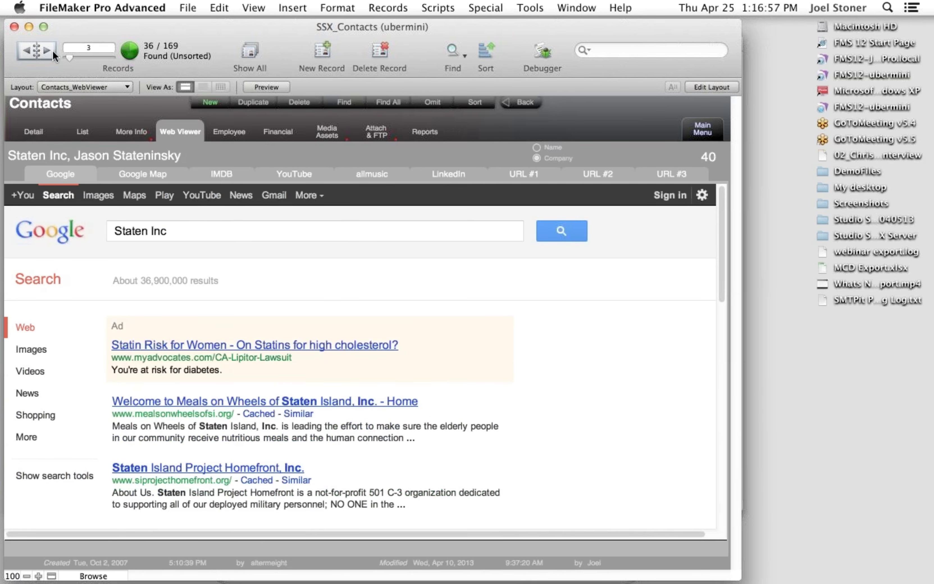
click(52, 50)
click(51, 51)
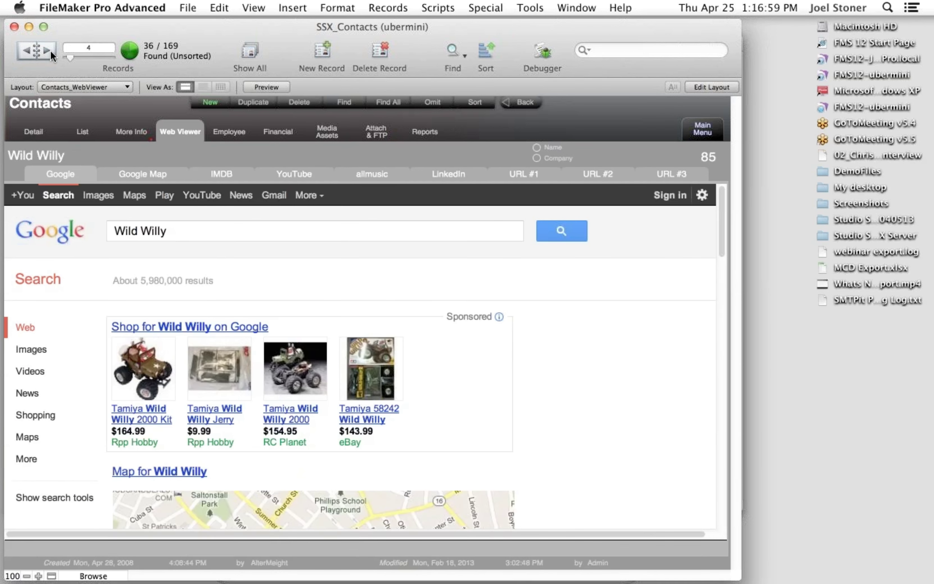
click(51, 50)
click(49, 51)
click(19, 54)
click(20, 54)
click(20, 54)
click(20, 54)
click(20, 54)
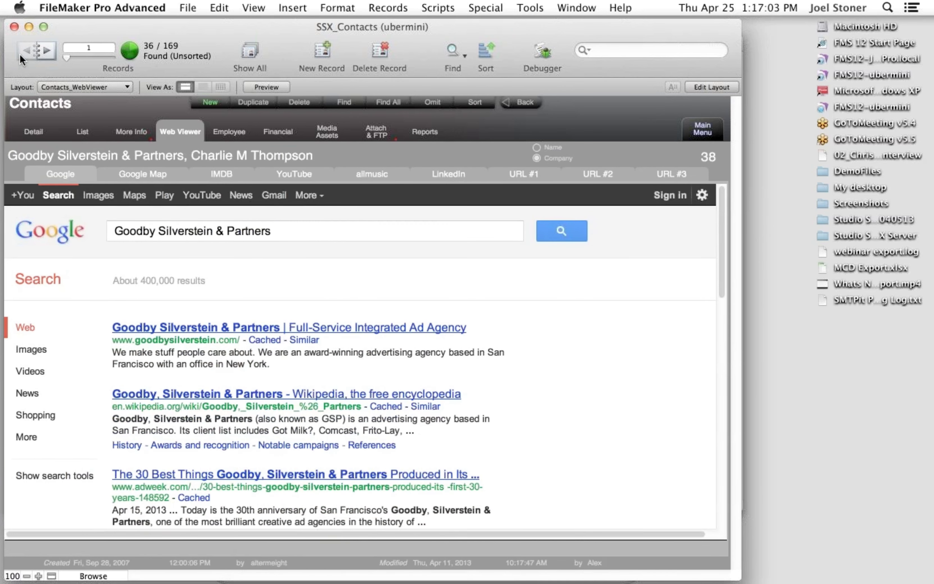
- View the first contact's Google Map, IMDB, YouTube, allmusic and URL #1 pages in the Web Viewer layout
click(136, 174)
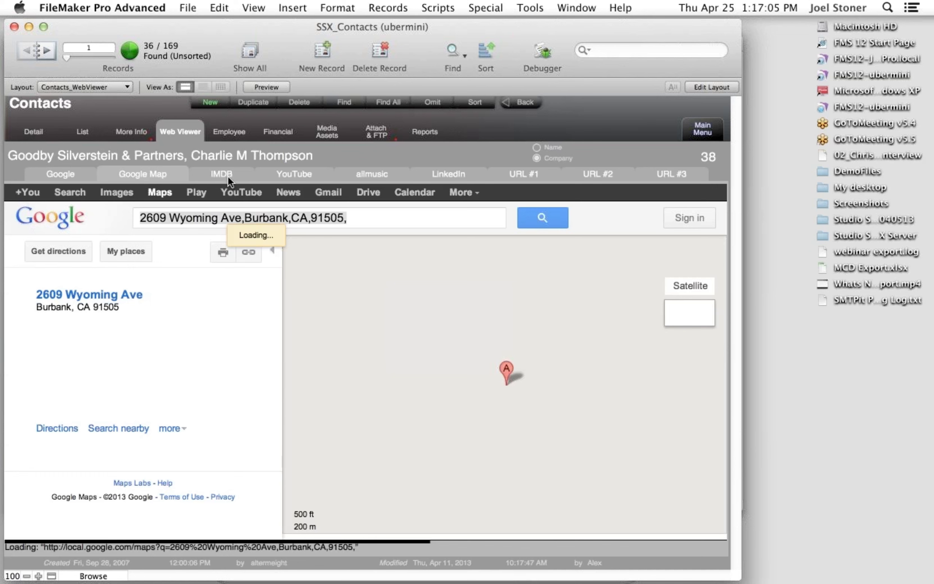
click(241, 177)
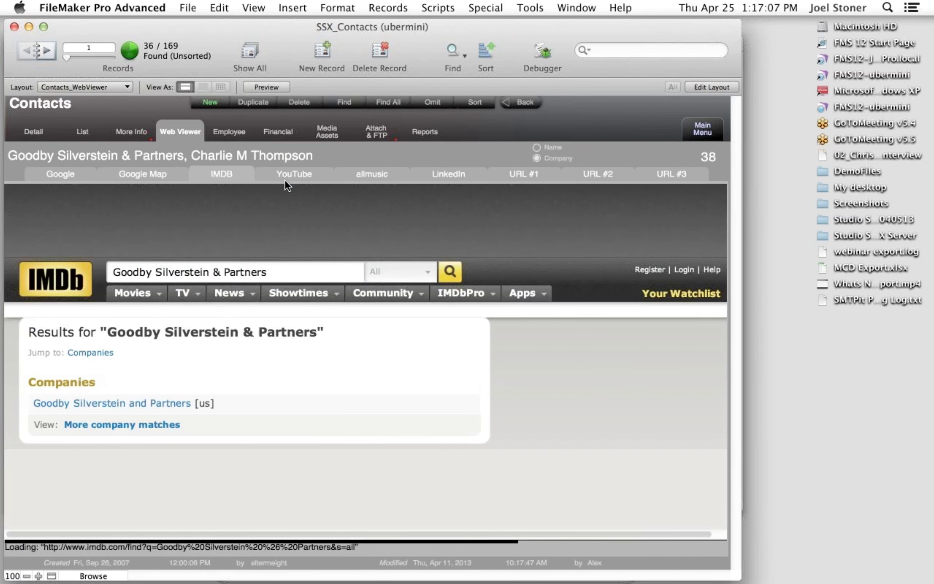
click(291, 173)
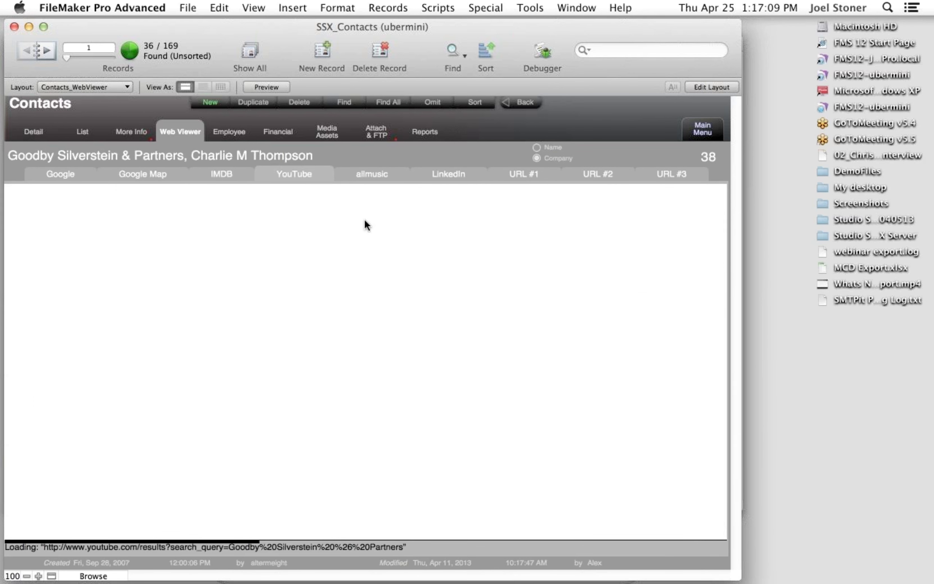
click(386, 178)
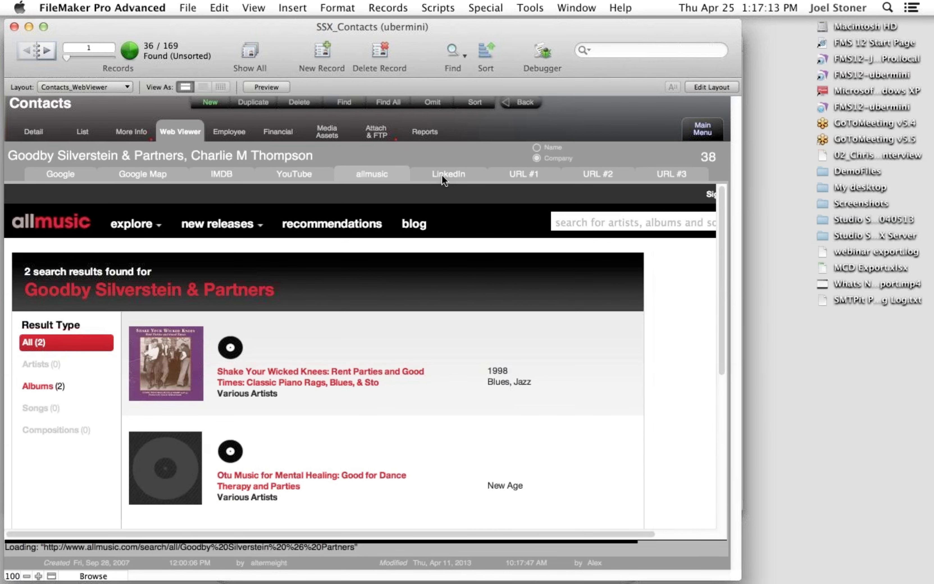
click(499, 173)
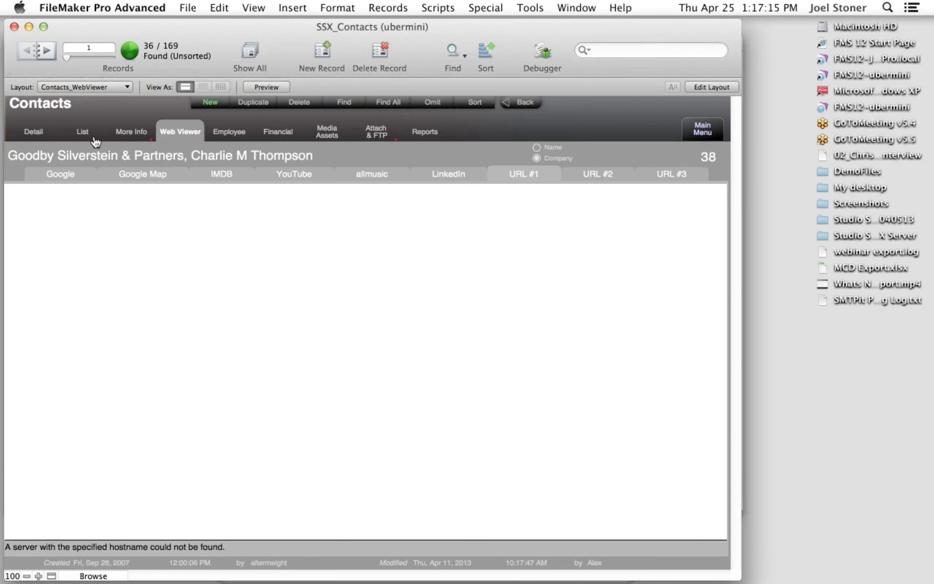
- Log a new "I Called" entry with the summary "kjbsdlfjbhlihjbsdfbsfgn" under Calls & Notes in the contact's Detail layout
click(39, 138)
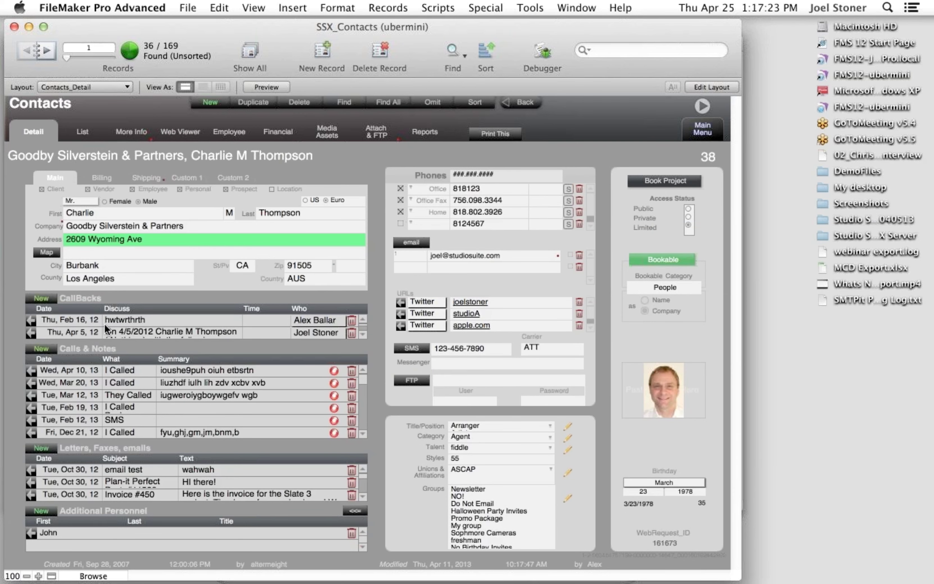
click(49, 349)
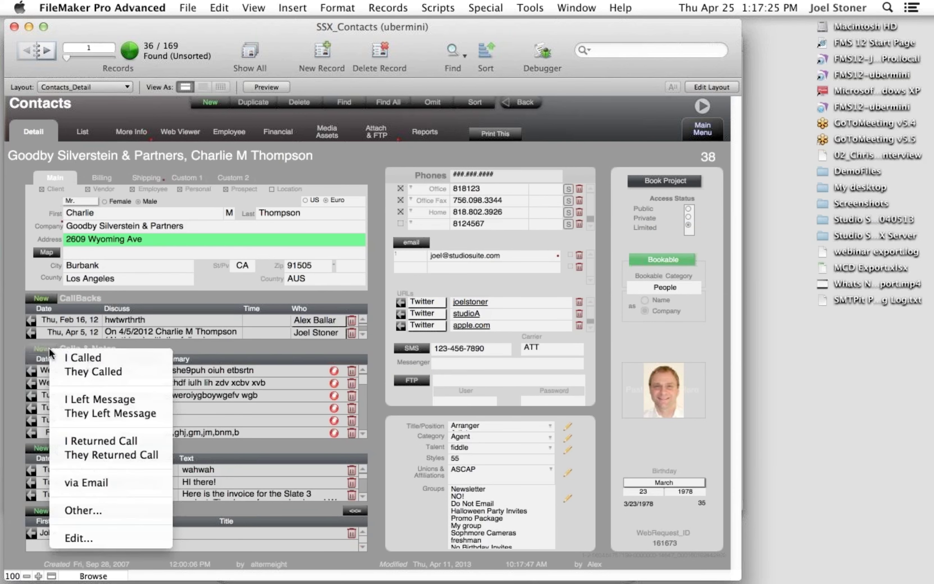
click(84, 357)
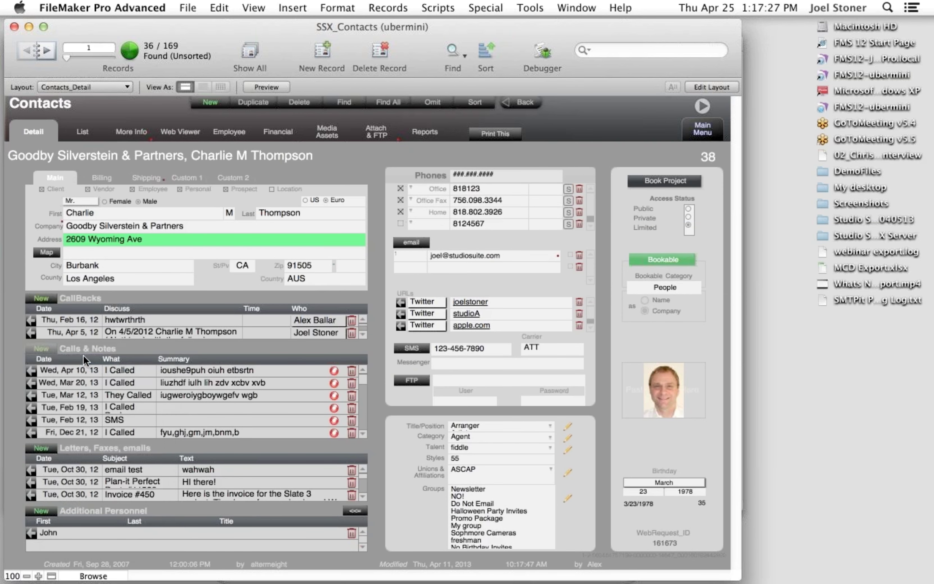
text(kjbsdlfjbhlihjbsdfbsfgn)
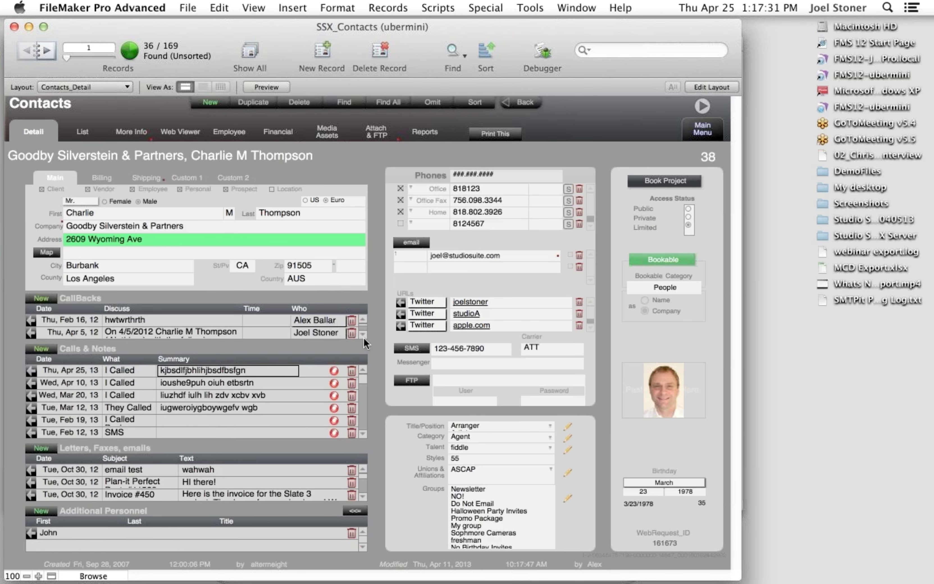
click(371, 342)
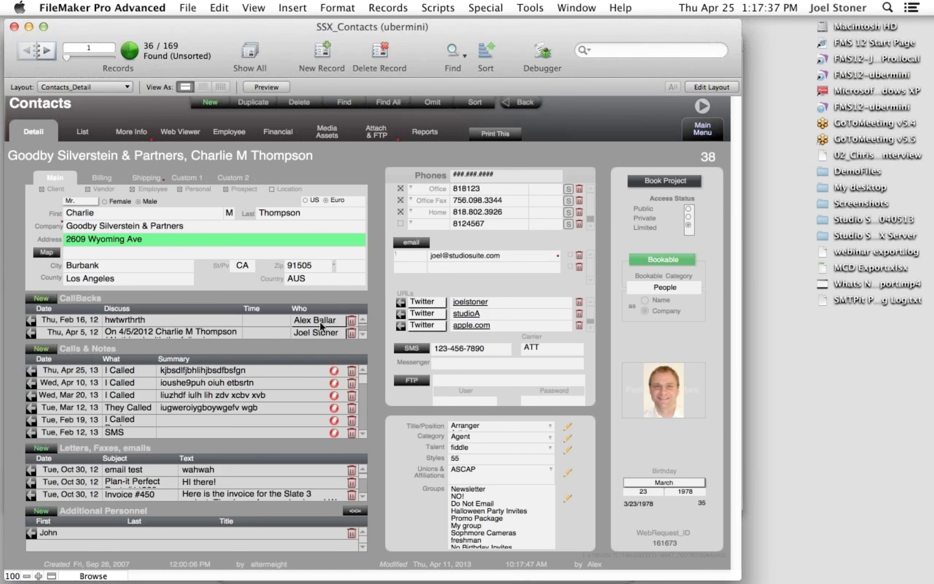
- View the contact's Employee layout and set the Financial layout's invoice list to show All and Either
click(234, 136)
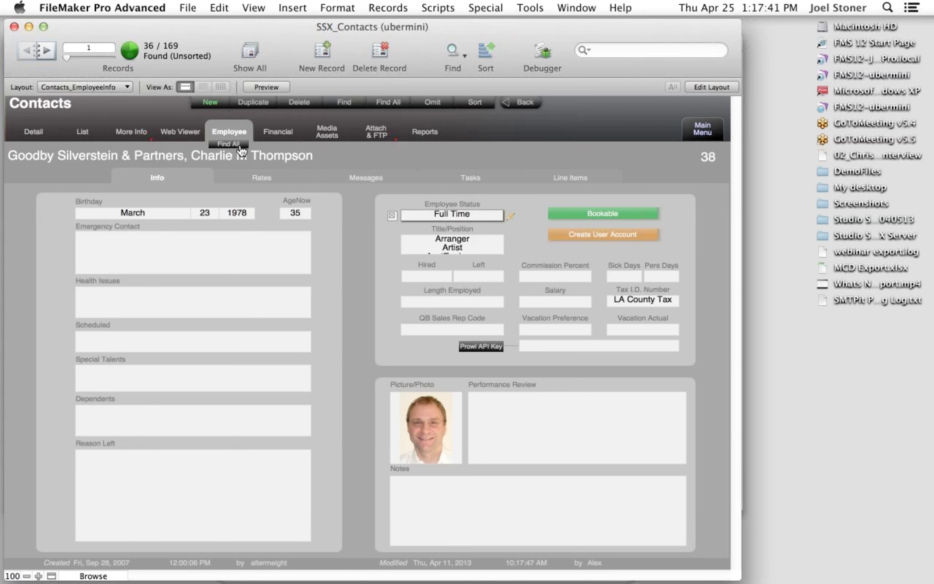
click(278, 136)
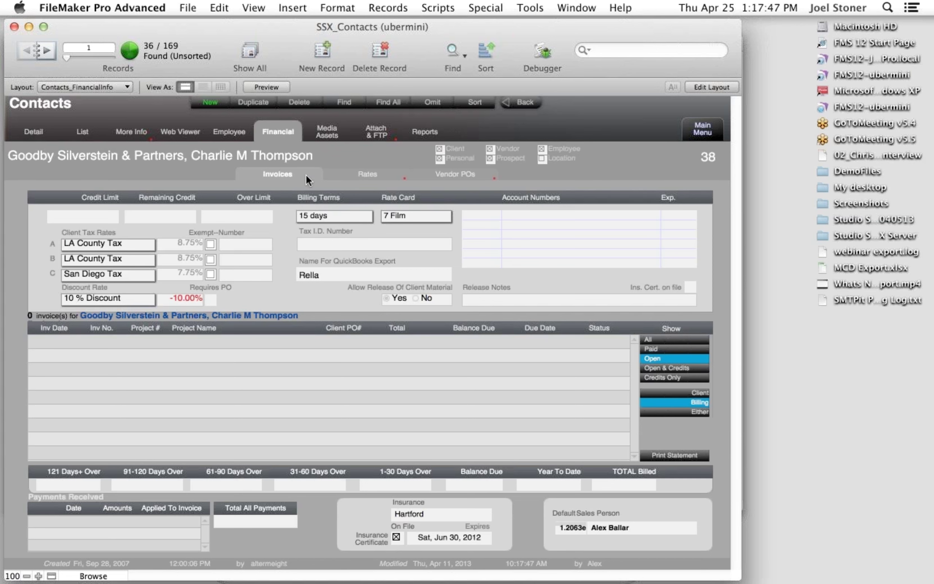
click(673, 341)
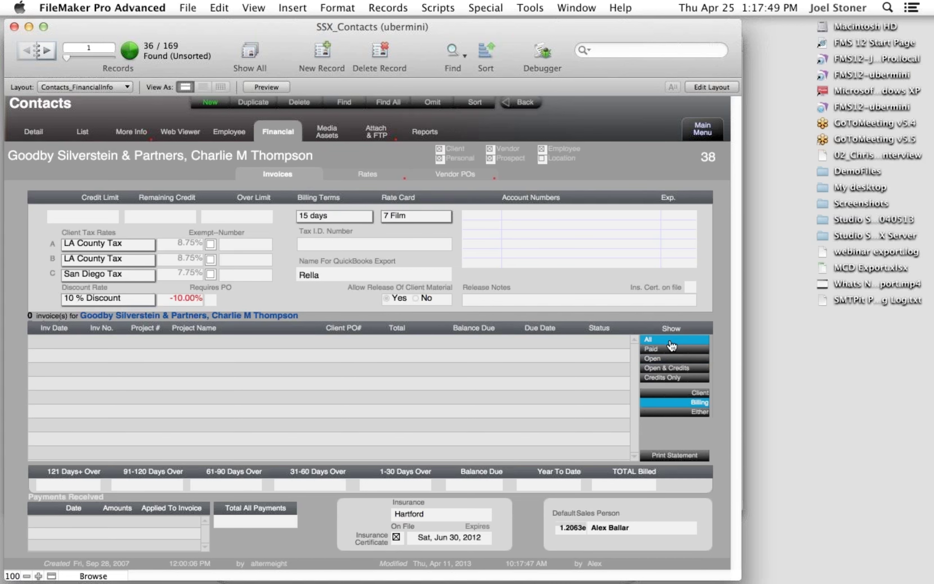
click(680, 412)
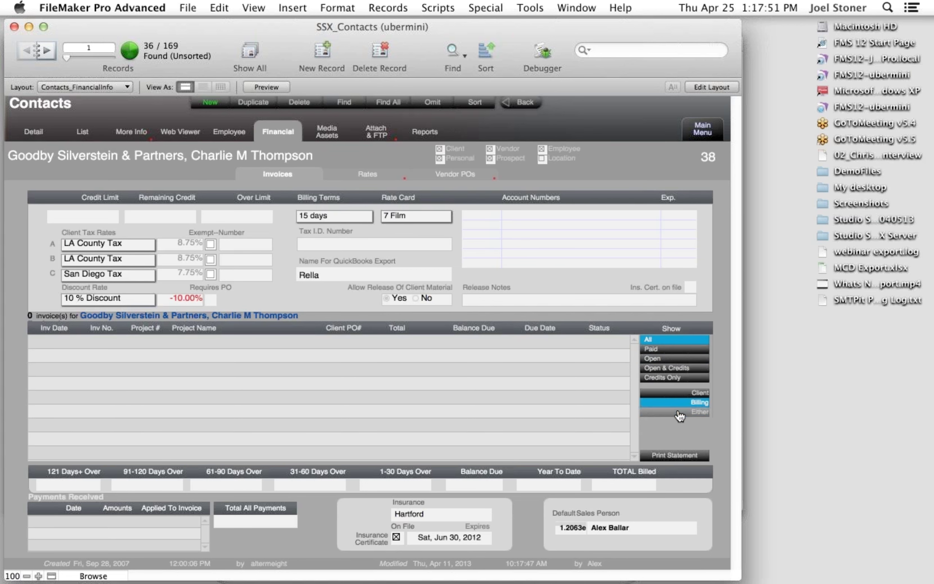
- Move to the third contact's financial information and try to open its Tape Transfer invoice
click(50, 57)
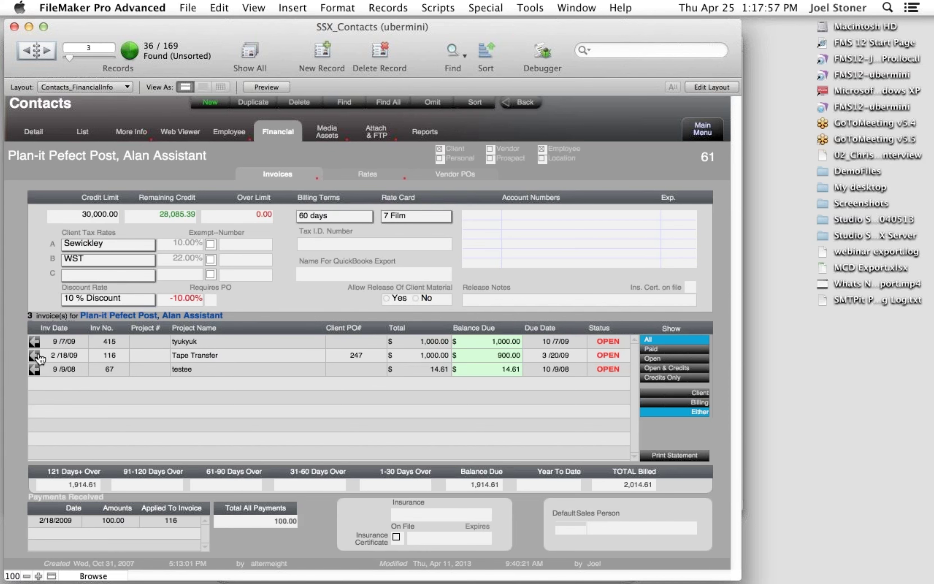
click(34, 355)
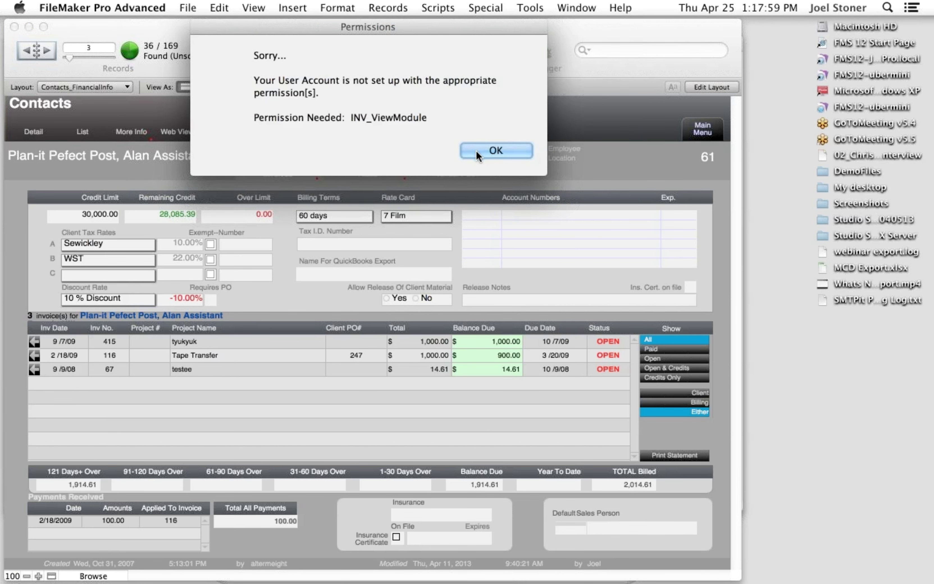
click(496, 151)
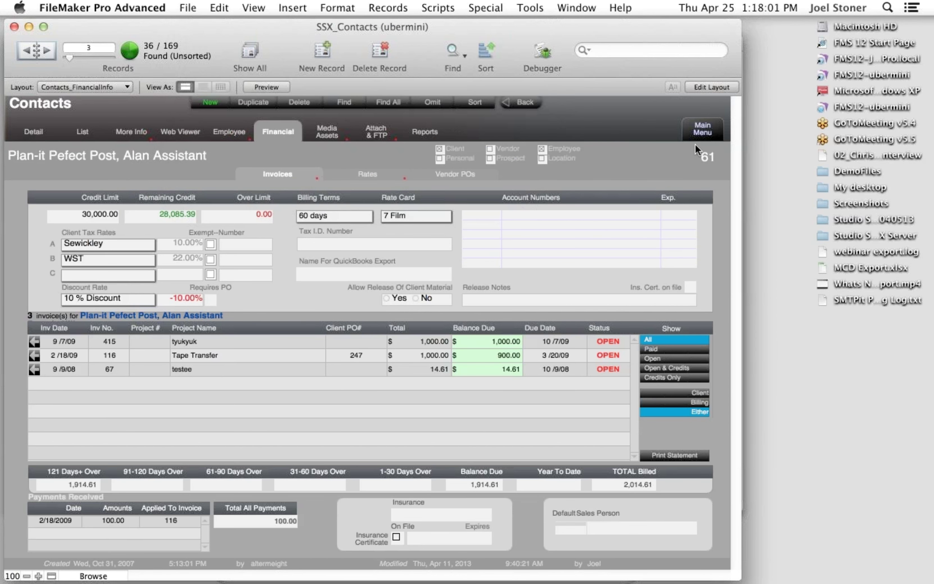
- Grant all permissions to the current user account in the setup's User Accounts
click(700, 136)
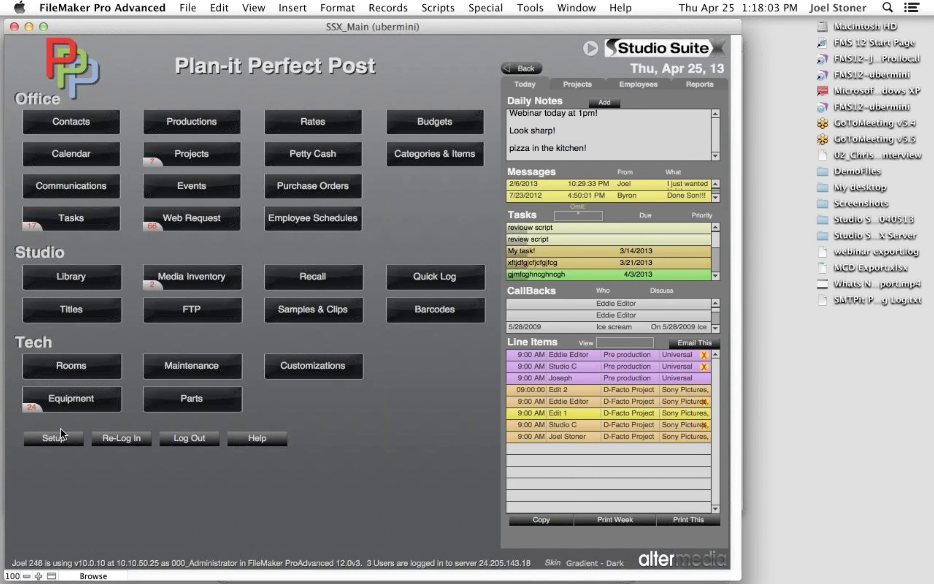
click(58, 437)
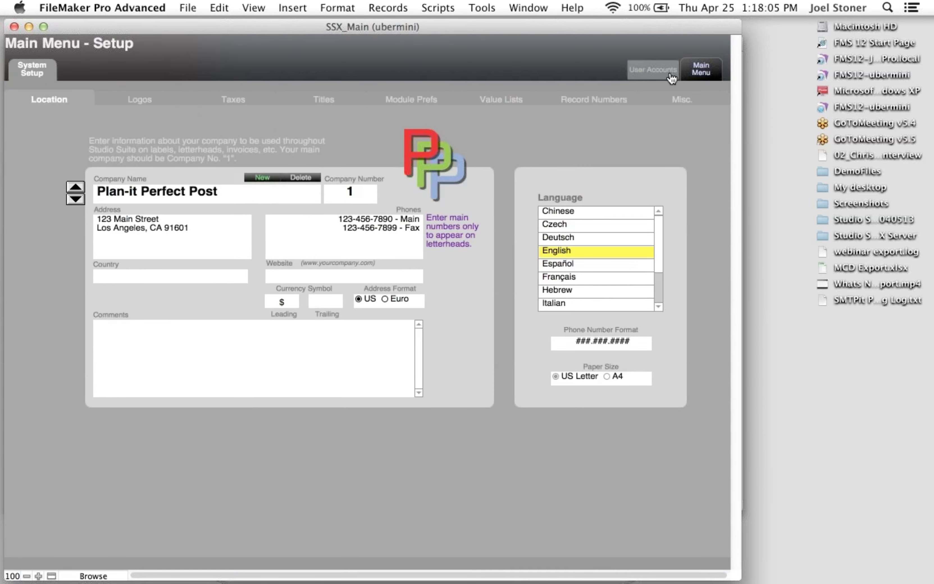
click(654, 76)
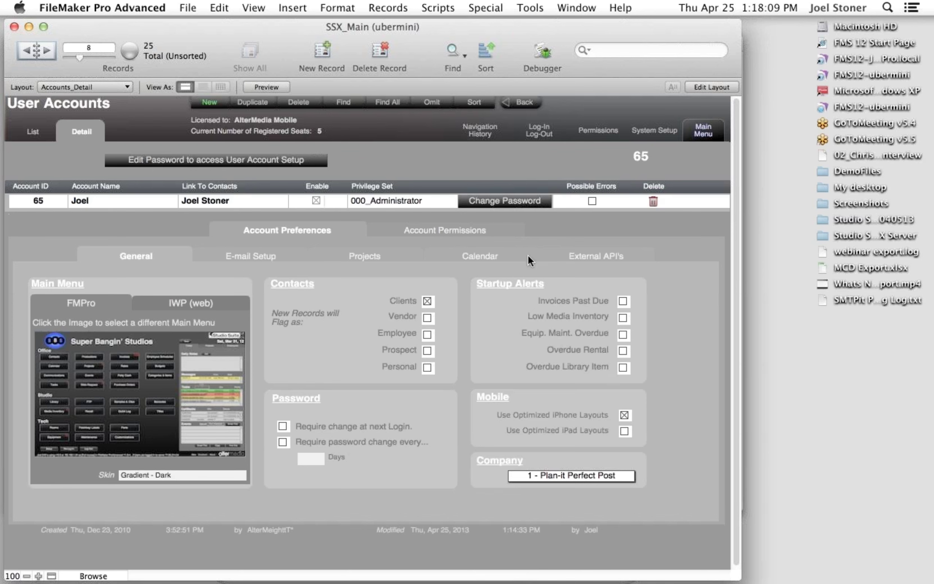
click(481, 226)
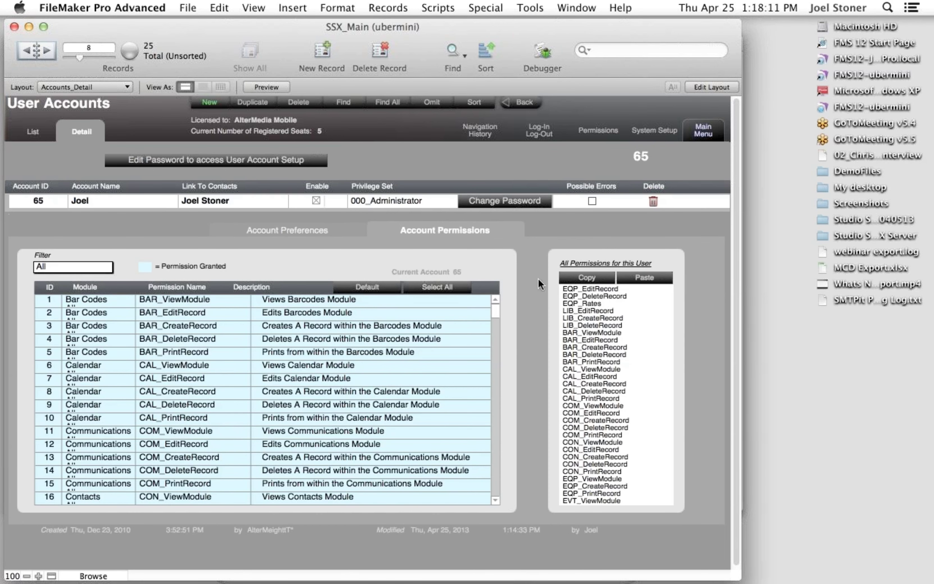
click(462, 291)
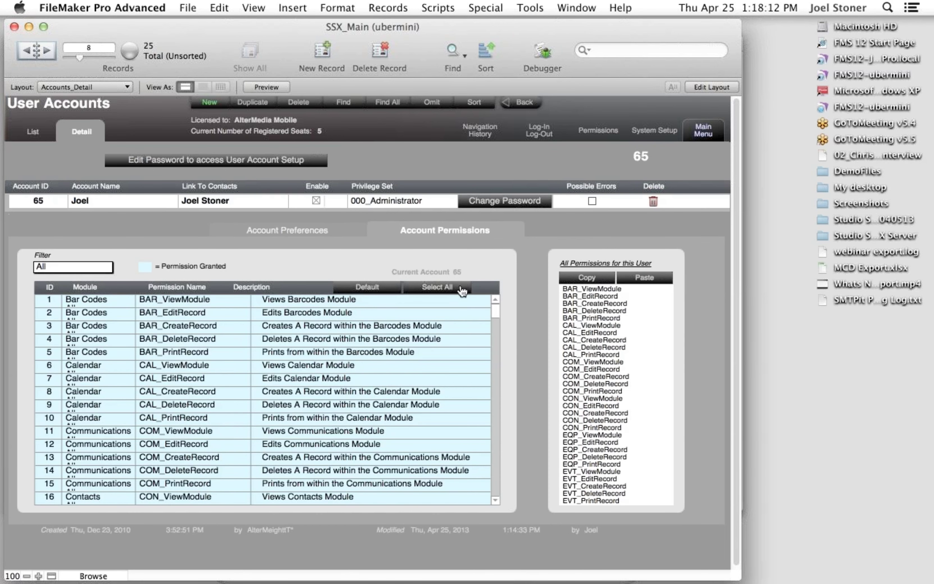
- Return to the third contact's Financial layout in Contacts and open its Tape Transfer invoice
click(704, 133)
click(72, 129)
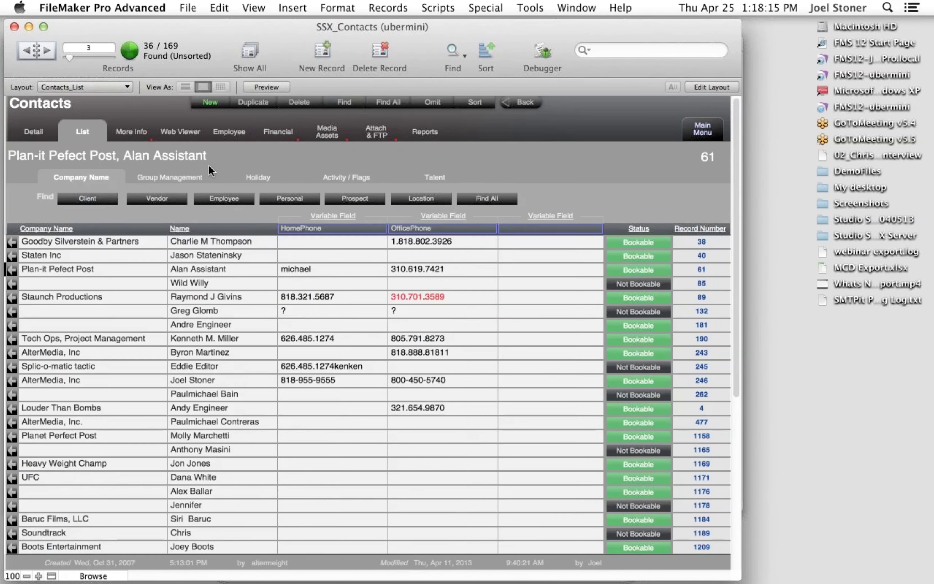
click(270, 133)
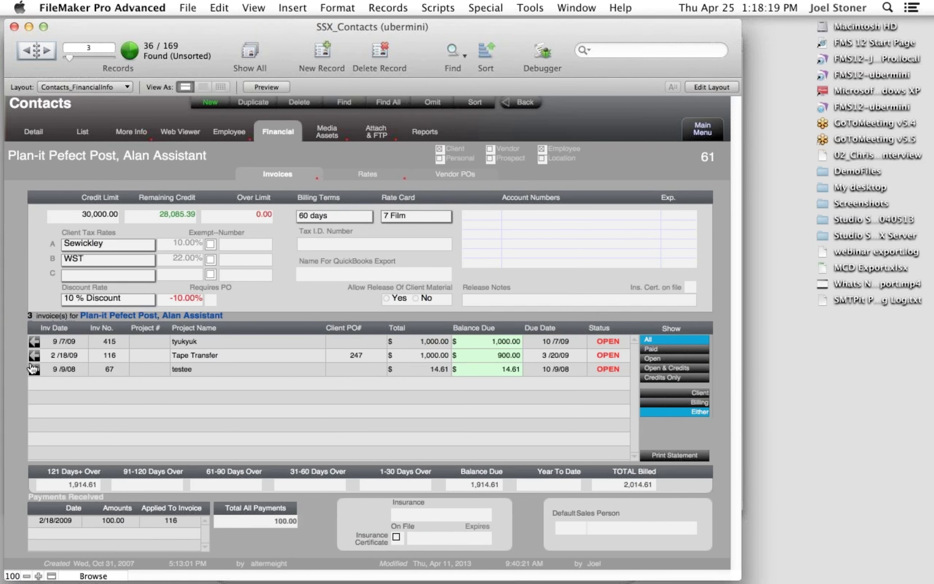
click(34, 354)
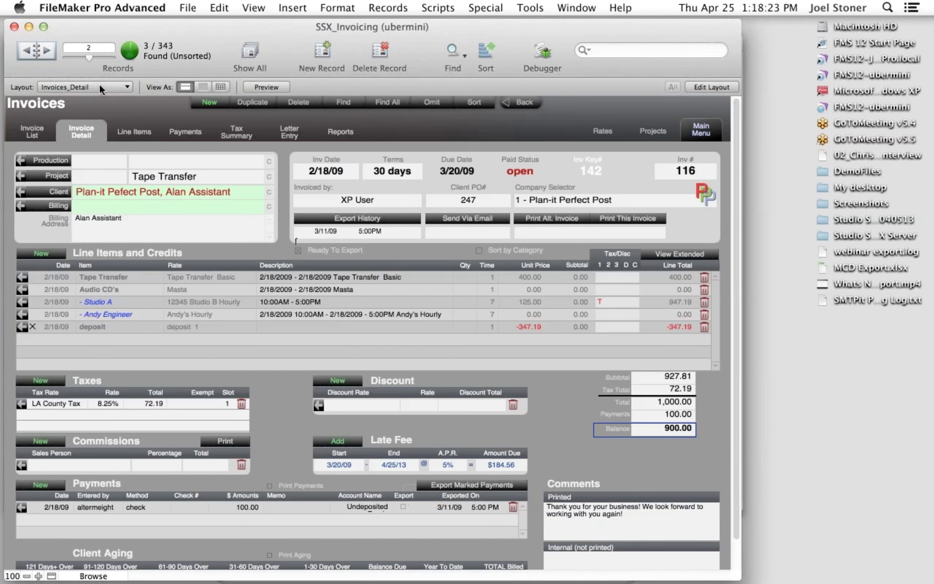
- Browse the contact's other invoices in the Invoices module and go back to the contact
click(53, 55)
click(27, 53)
click(29, 52)
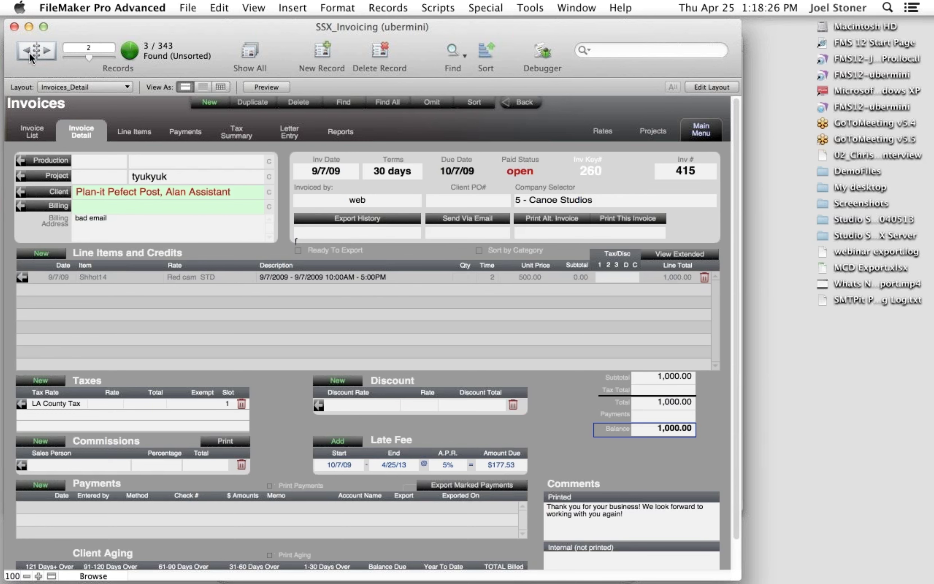
click(507, 105)
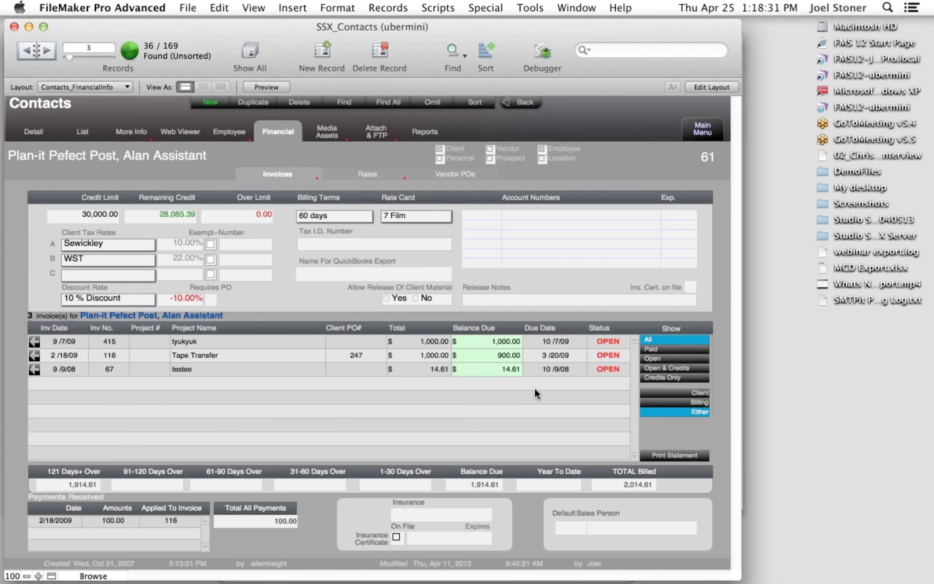
- View the contact's rates in the Financial layout and return to the first contact's rates
click(385, 180)
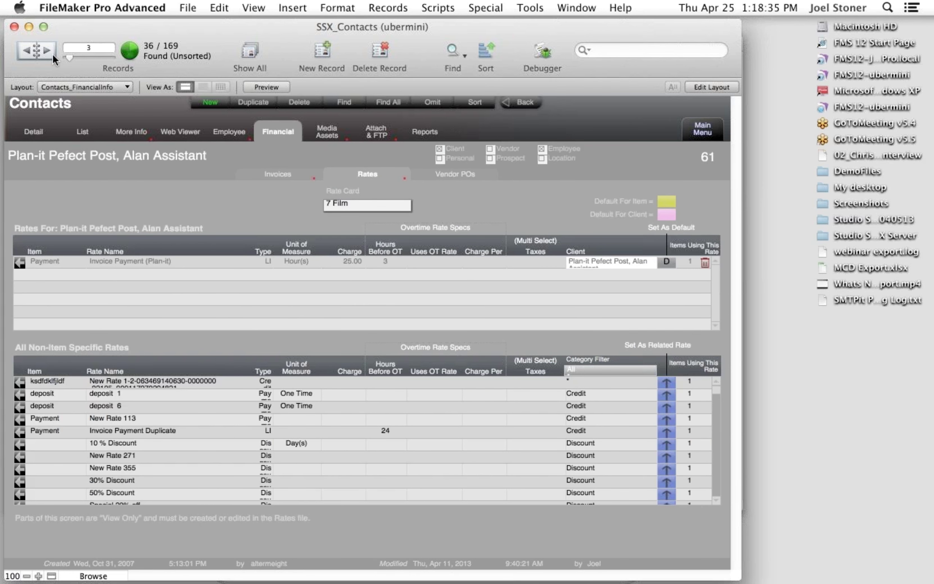
click(28, 51)
click(29, 51)
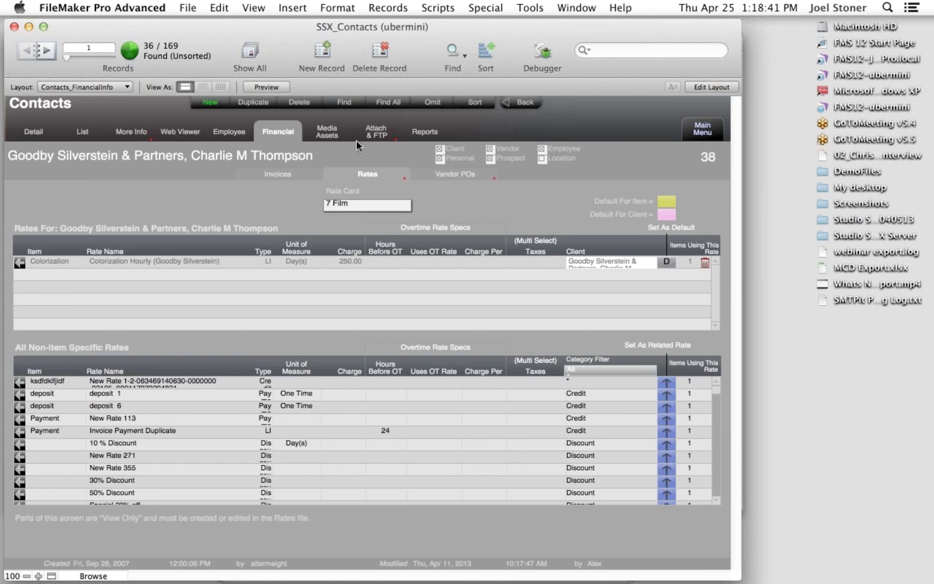
- View the first contact's Media Assets layout and browse the media assets of the following contacts up to the fifth
click(334, 134)
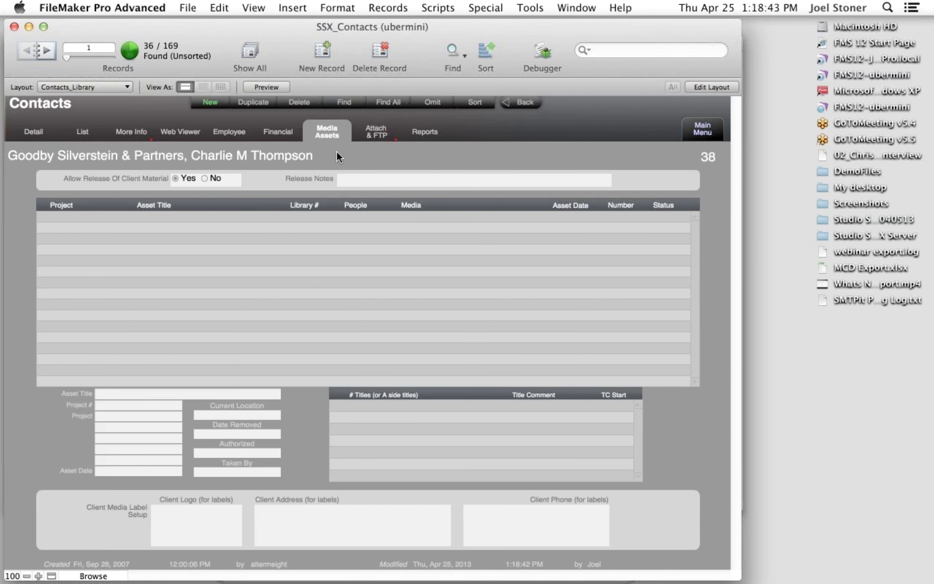
click(50, 47)
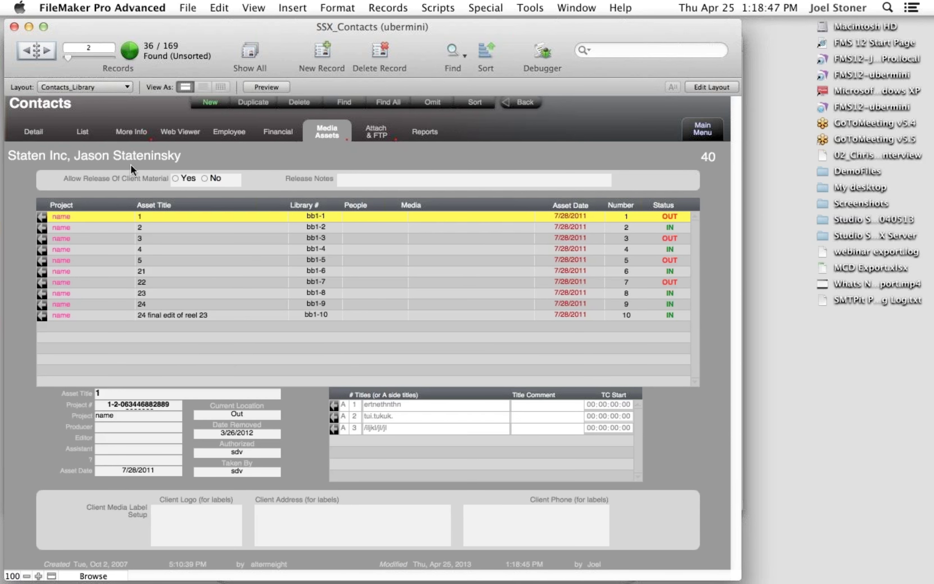
click(45, 54)
click(45, 54)
click(45, 53)
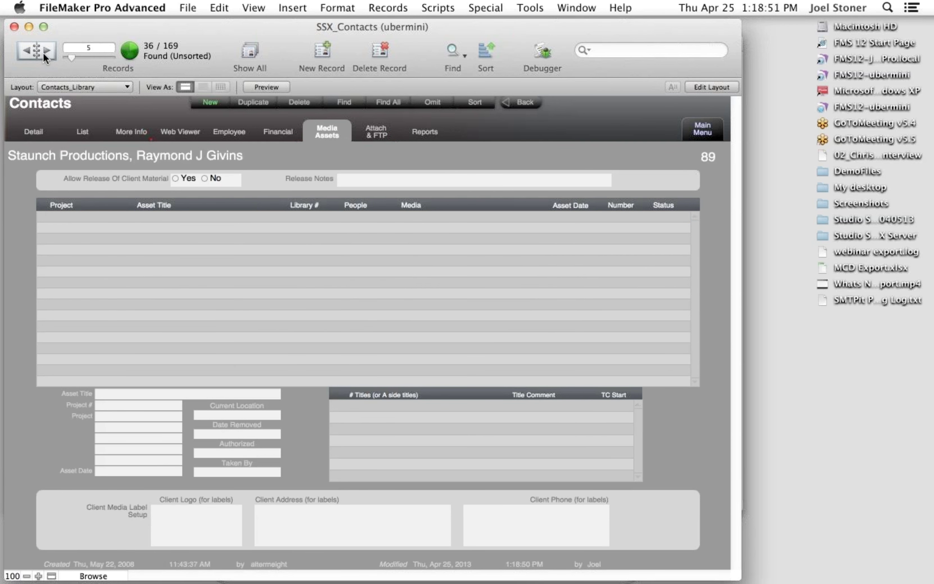
- Return to the third contact, open its media asset "one" in the Library and go back to the contact
click(23, 50)
click(23, 50)
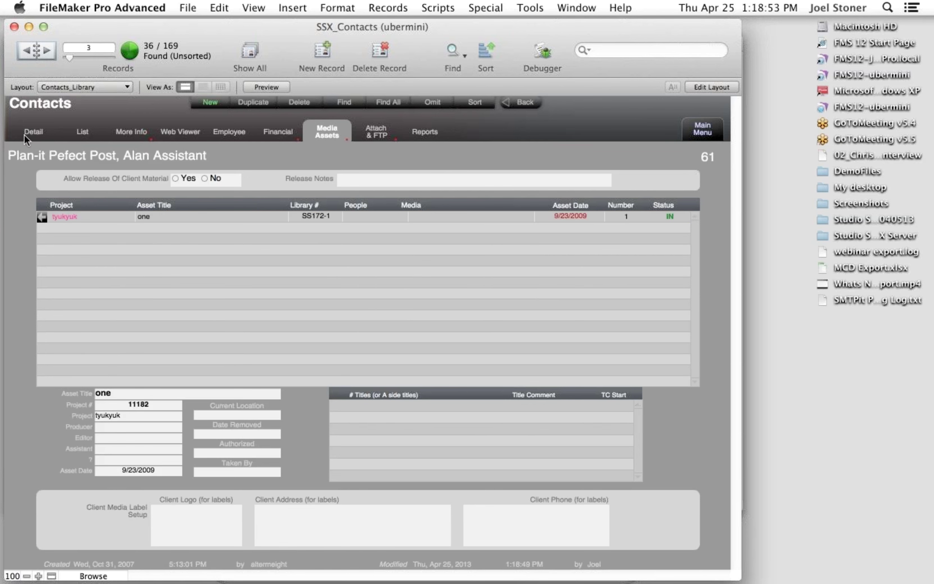
click(41, 218)
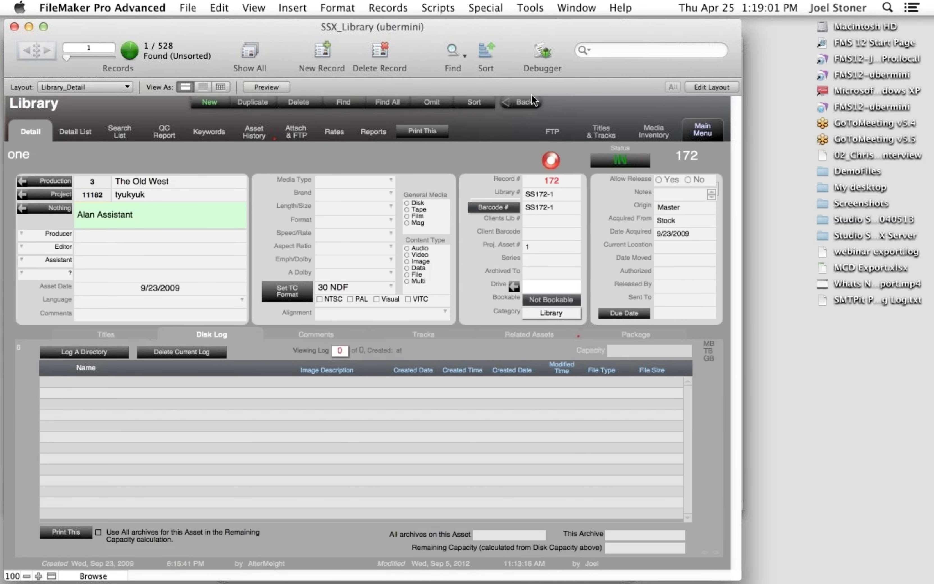
click(529, 106)
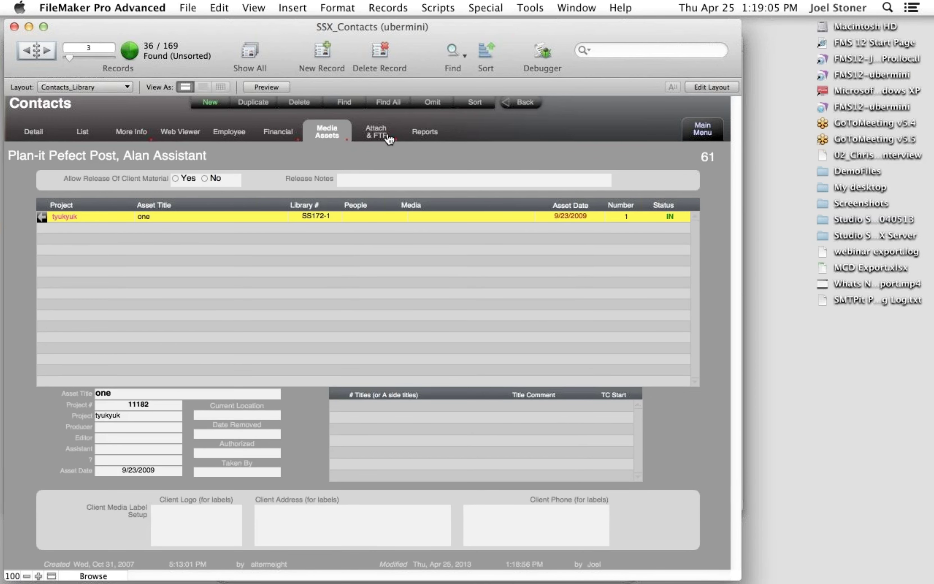
- View the third contact's attachments in the Attach & FTP layout and return to the first contact's attachments
click(382, 137)
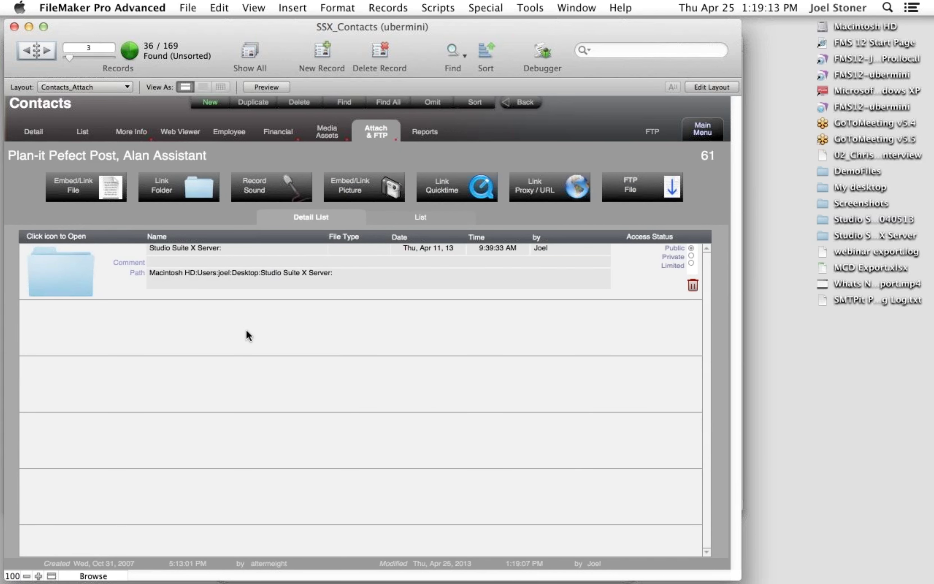
click(32, 51)
click(28, 51)
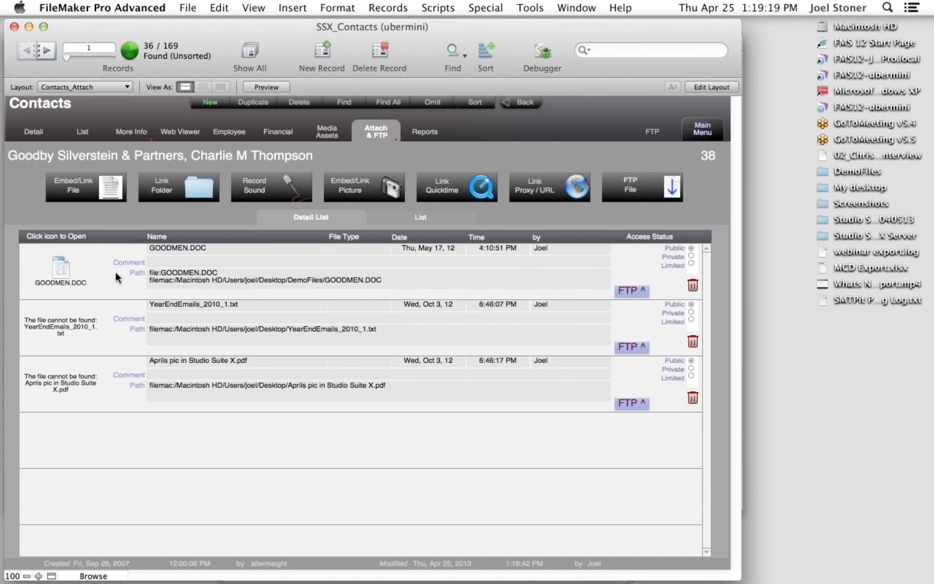
click(69, 269)
- Attach the file SMTPit Pro Debug Log.txt from the desktop to the first contact
click(837, 374)
click(822, 300)
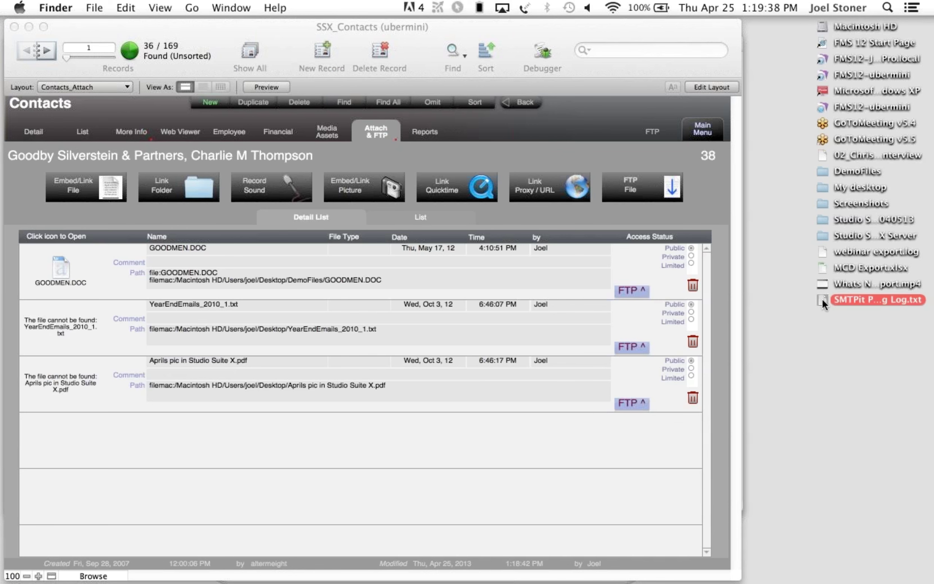
drag(822, 298, 241, 455)
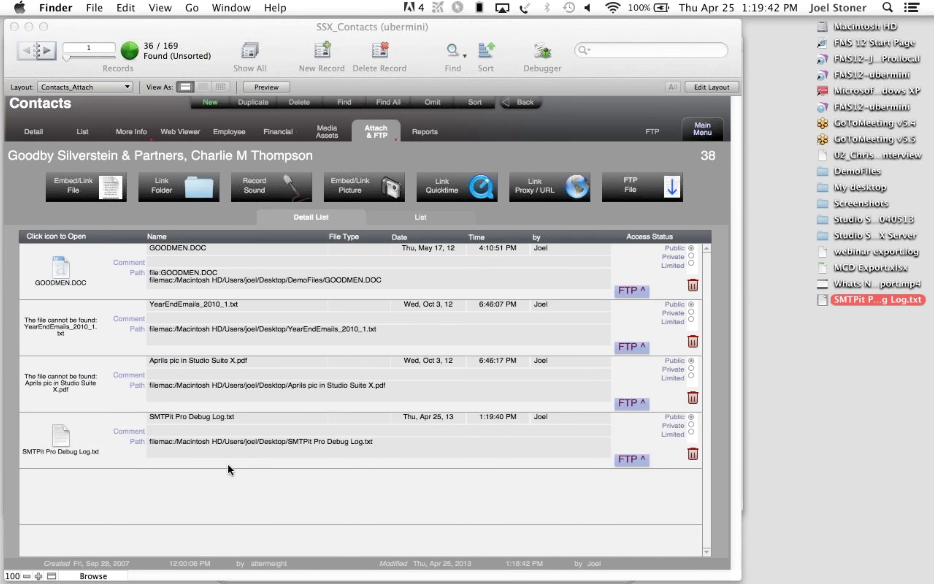
- Examine the stored path of the SMTPit Pro Debug Log.txt attachment against the original file on the desktop
click(202, 439)
triple_click(203, 440)
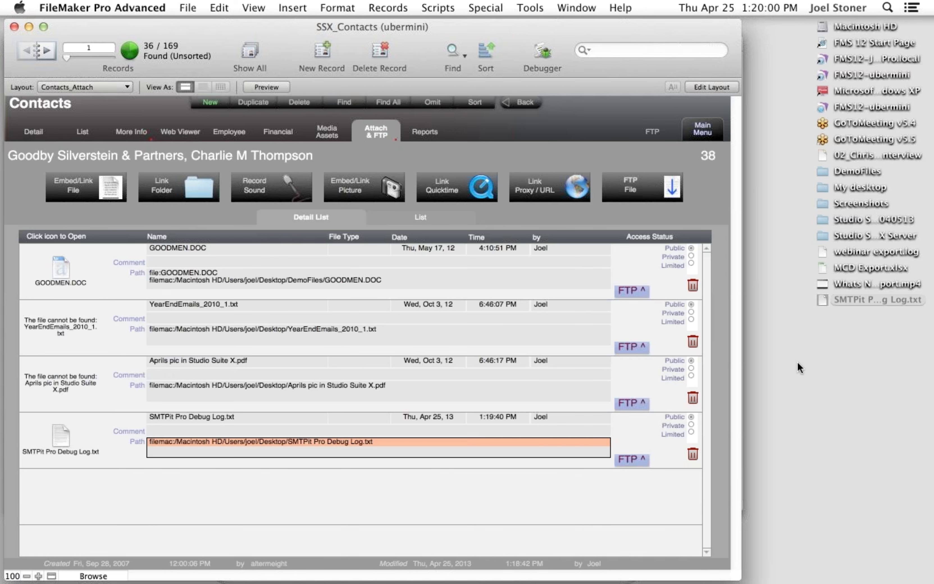
click(824, 299)
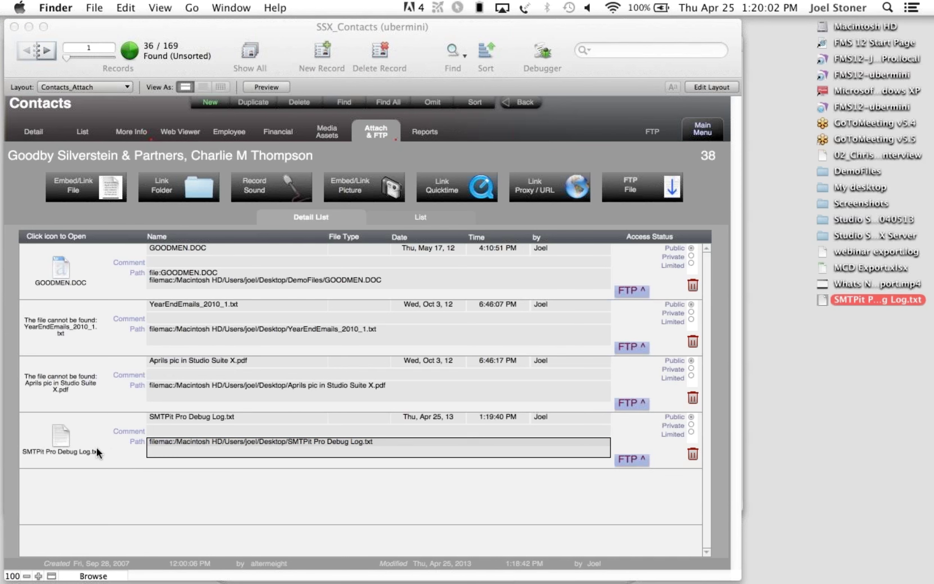
click(62, 437)
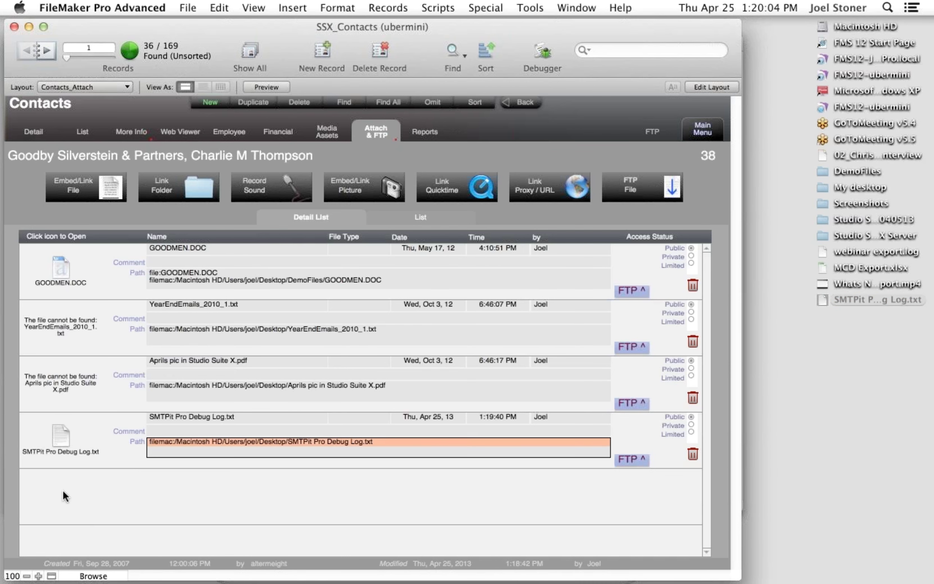
click(784, 423)
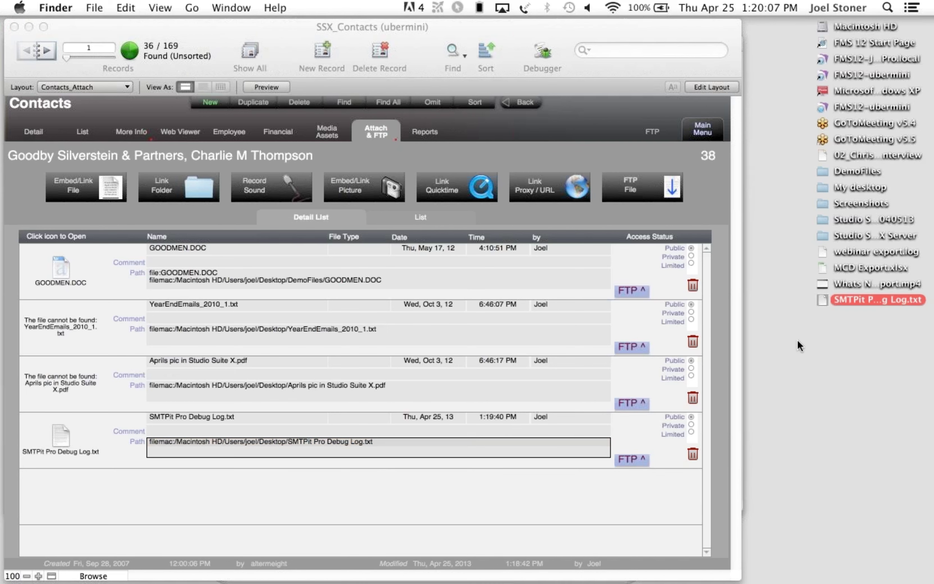
click(818, 327)
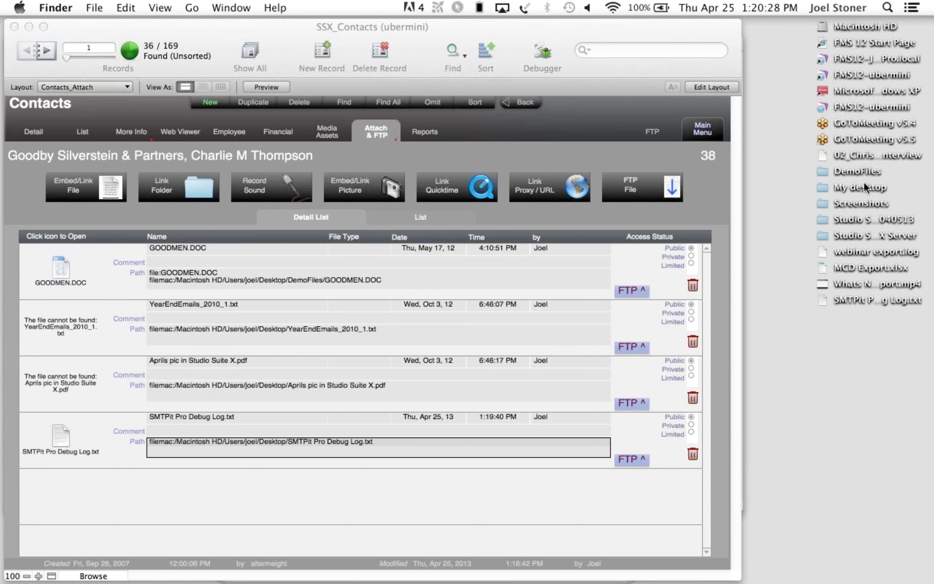
- Attach the DemoFiles folder from the desktop to the contact, then open the new attachment and close its attachment window
click(824, 172)
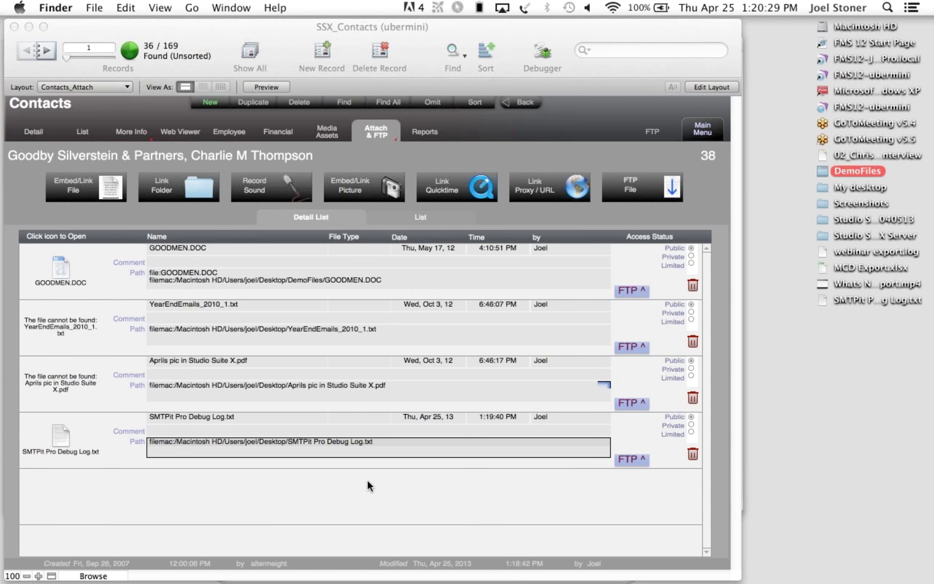
drag(370, 485, 252, 509)
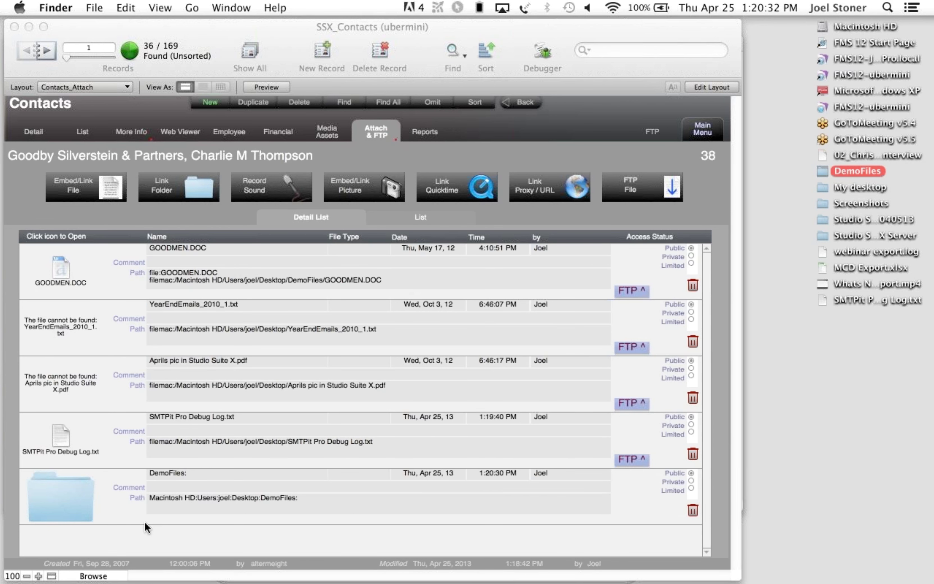
click(150, 547)
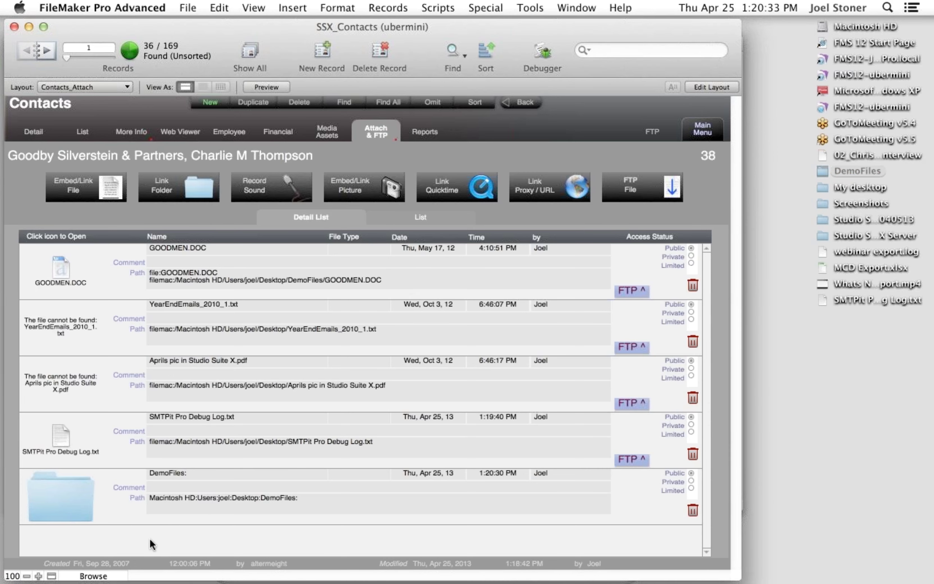
click(100, 517)
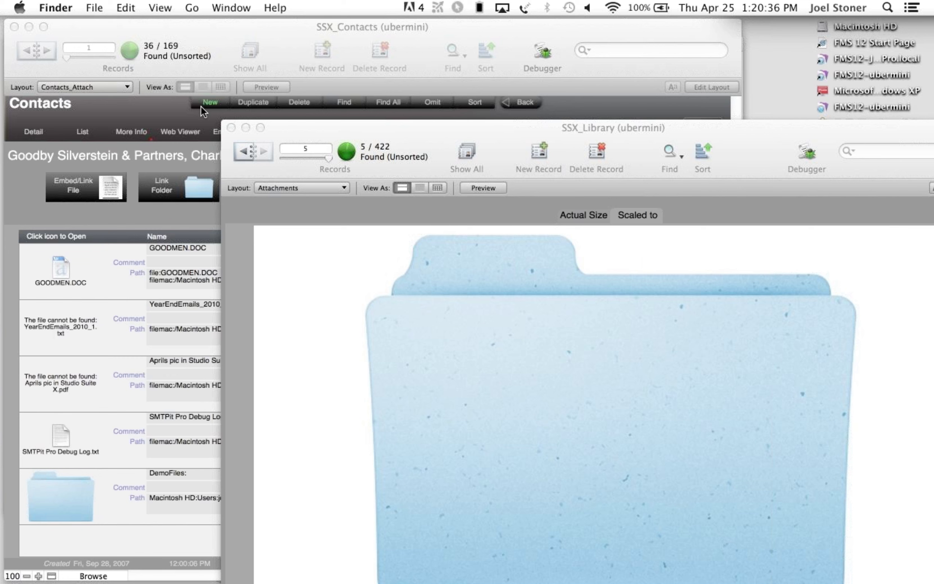
click(231, 128)
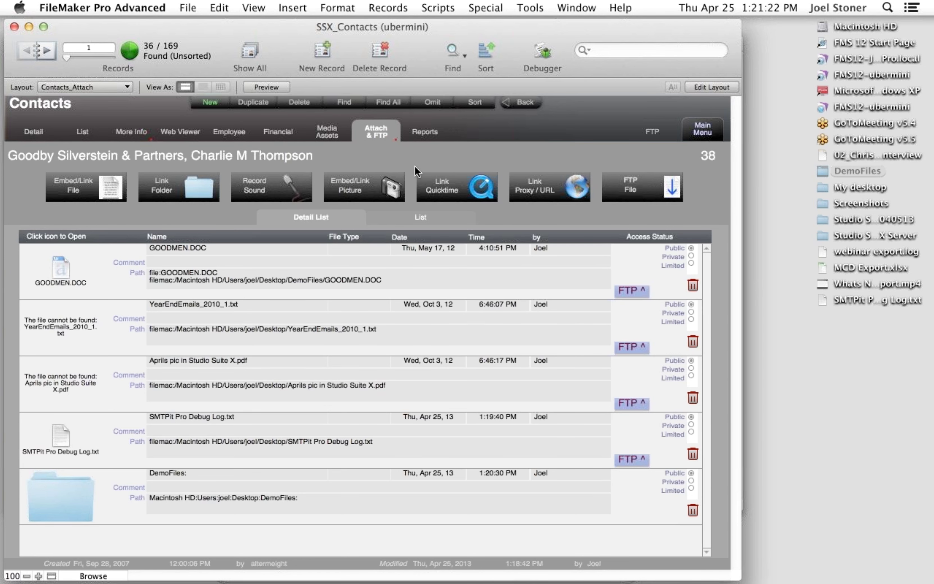
- View the contact's print options in Reports, preview the letterheads of My great new company and Fidelity Images, and reselect 1 - Plan-it Perfect Post
click(422, 135)
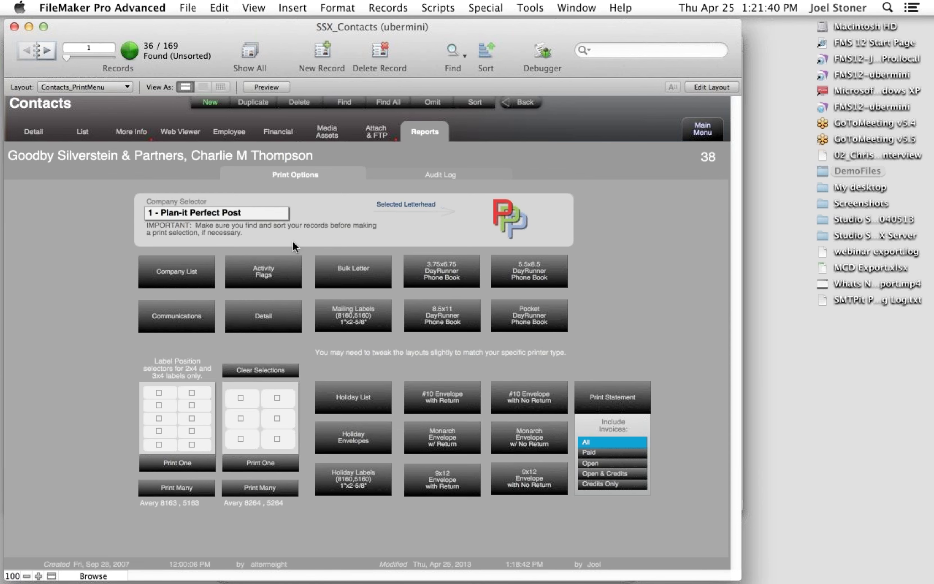
click(272, 214)
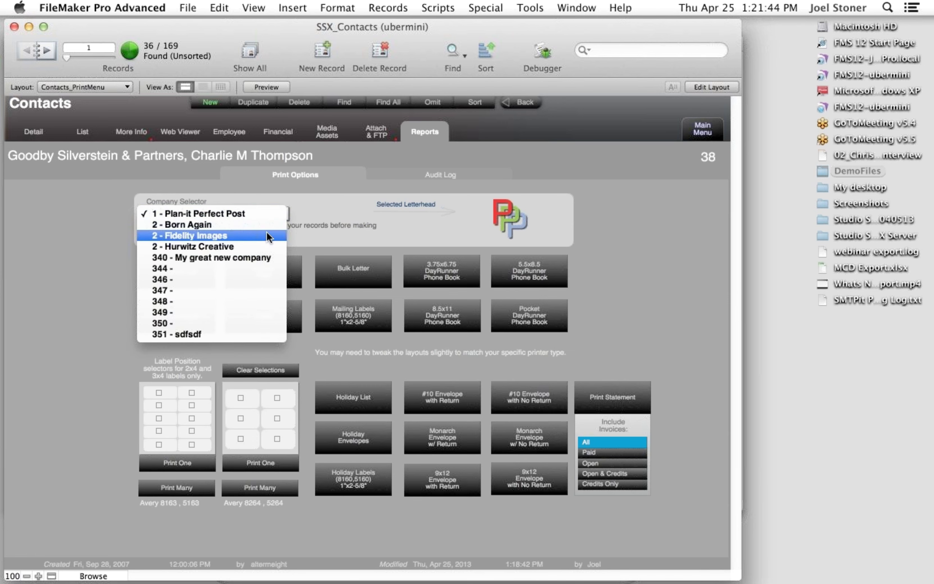
click(268, 255)
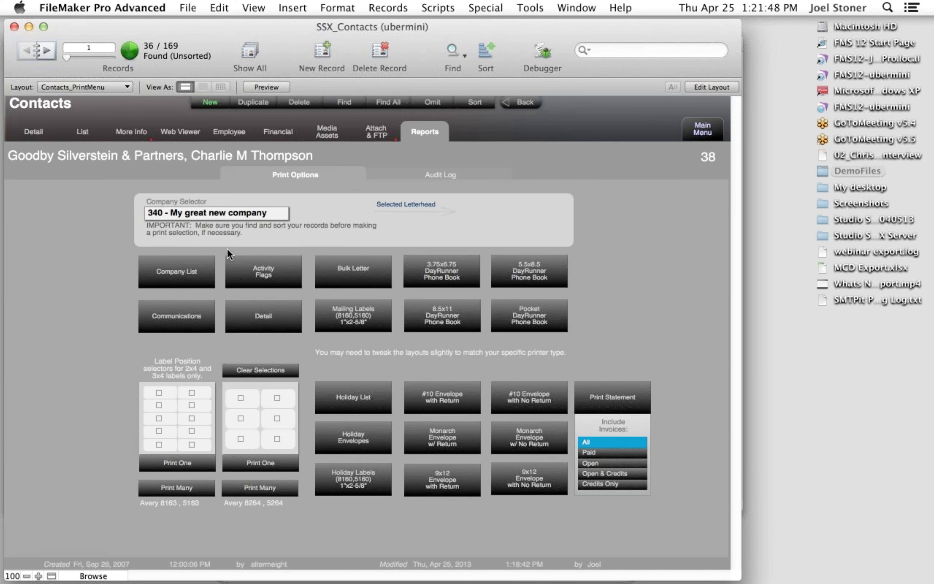
click(245, 215)
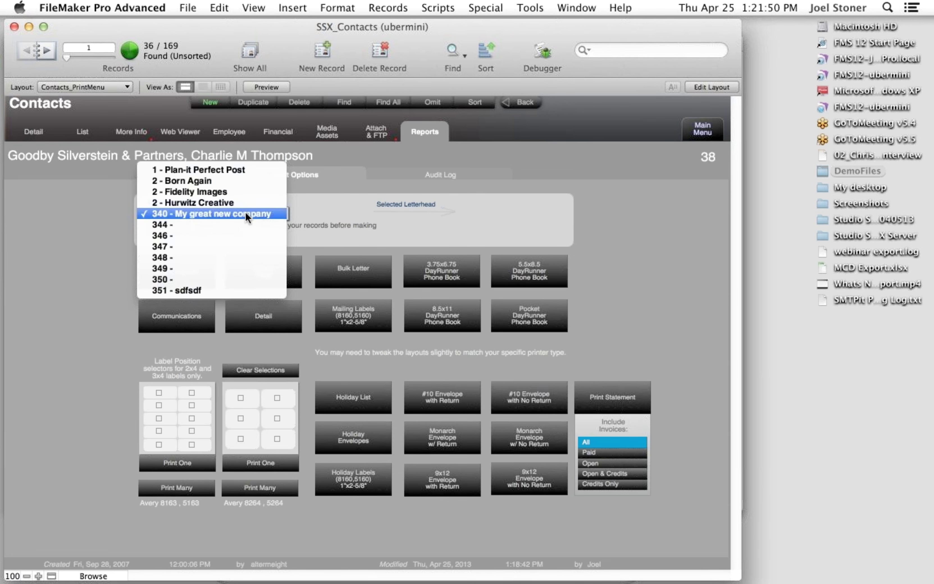
click(246, 192)
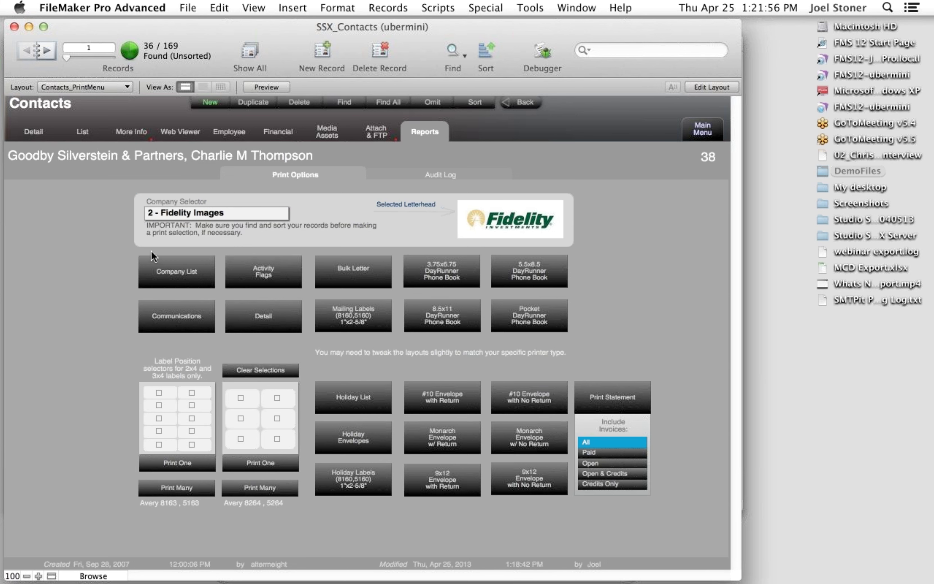
click(220, 215)
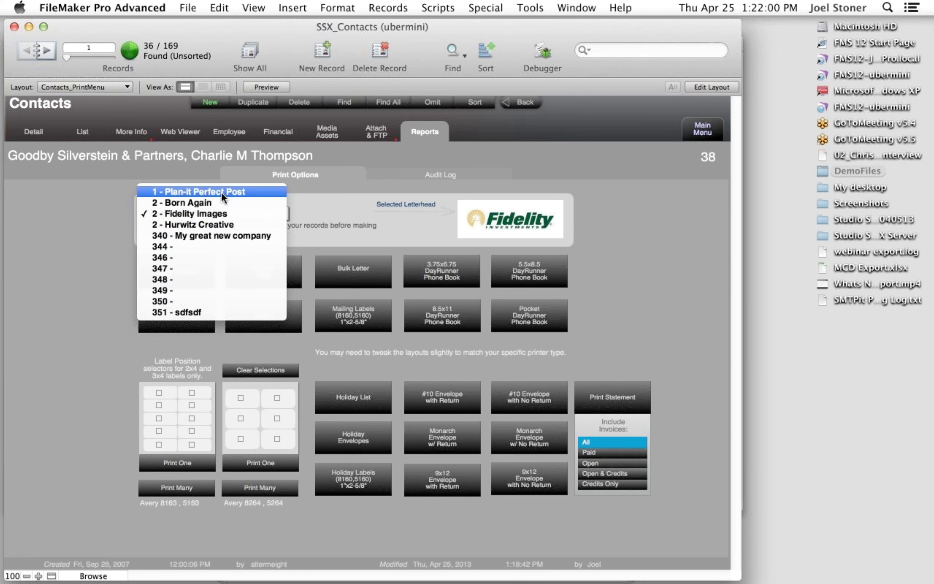
click(221, 191)
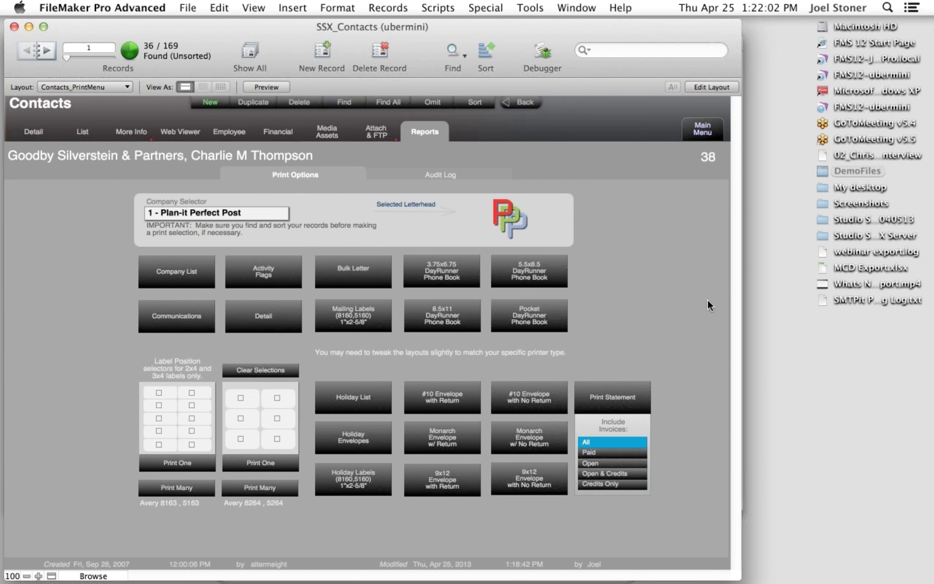
click(708, 300)
- Examine the first contact's audit log, browse the logs of the following contacts up to the fourth and return to the first contact
click(468, 176)
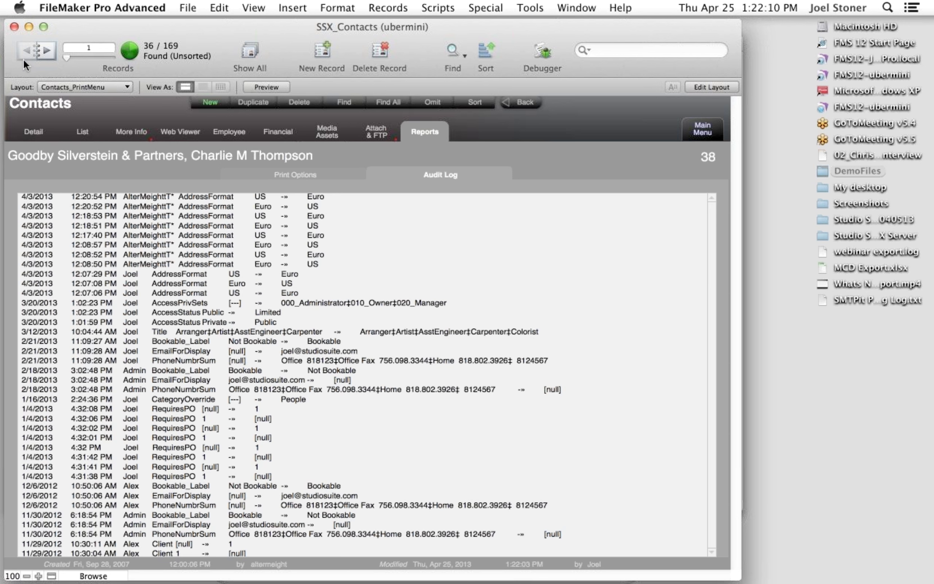
drag(87, 236, 254, 236)
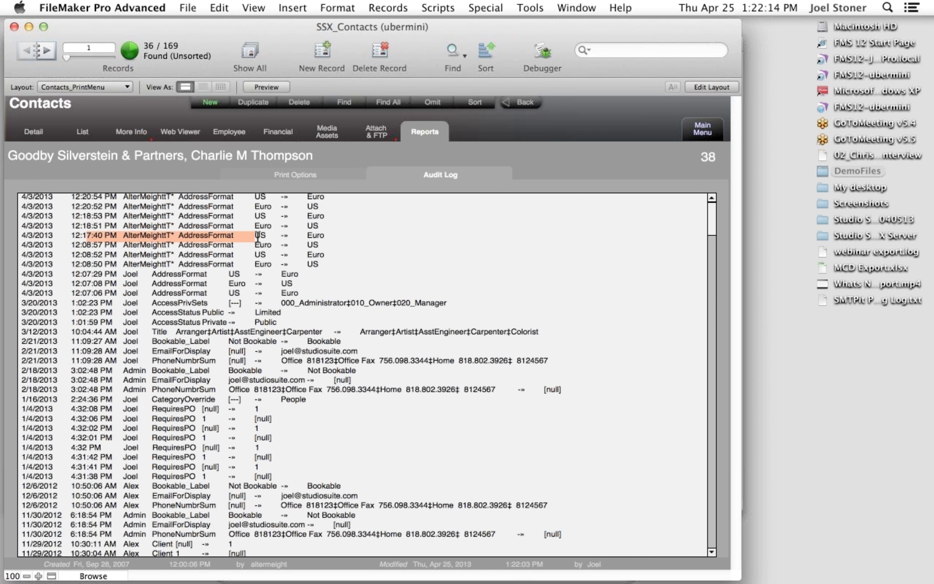
click(50, 47)
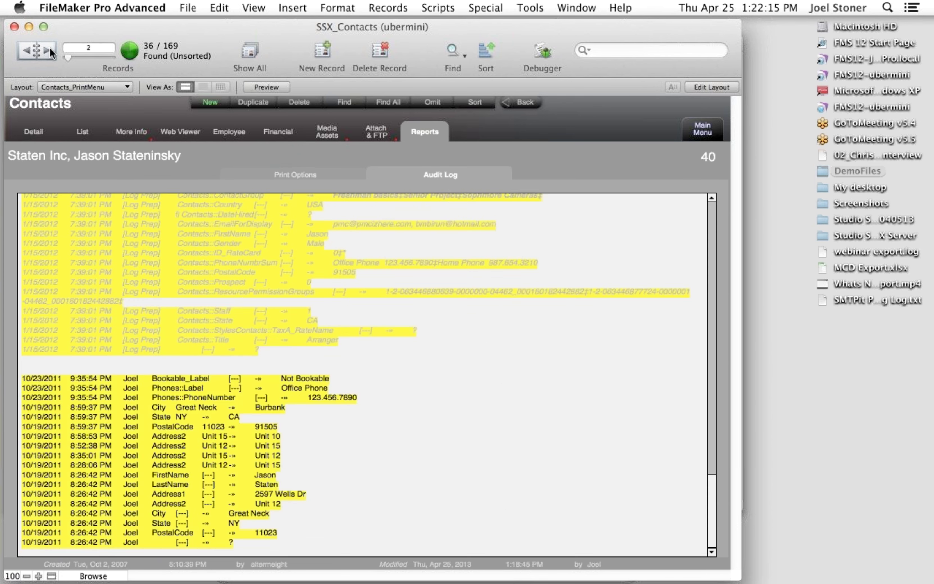
click(50, 46)
click(50, 46)
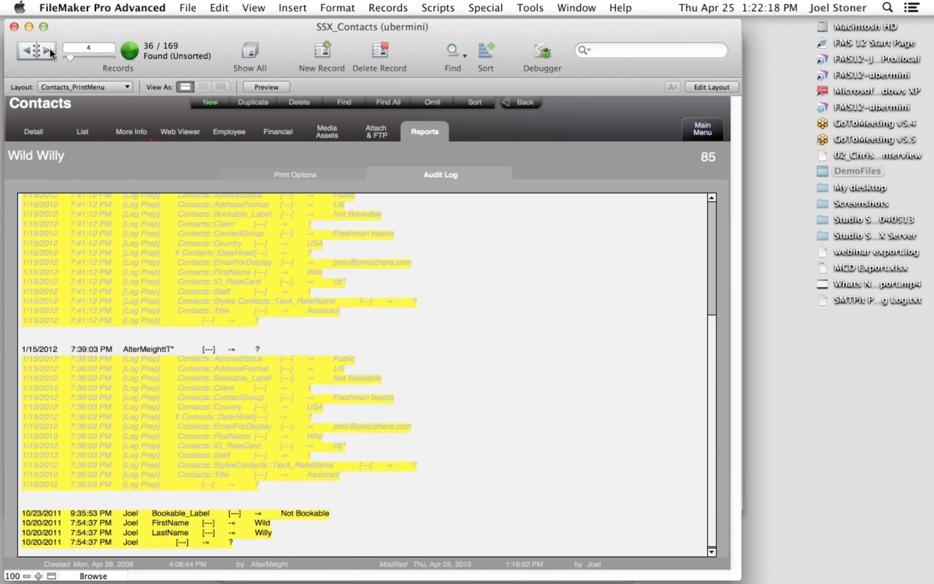
click(215, 243)
click(27, 50)
click(27, 50)
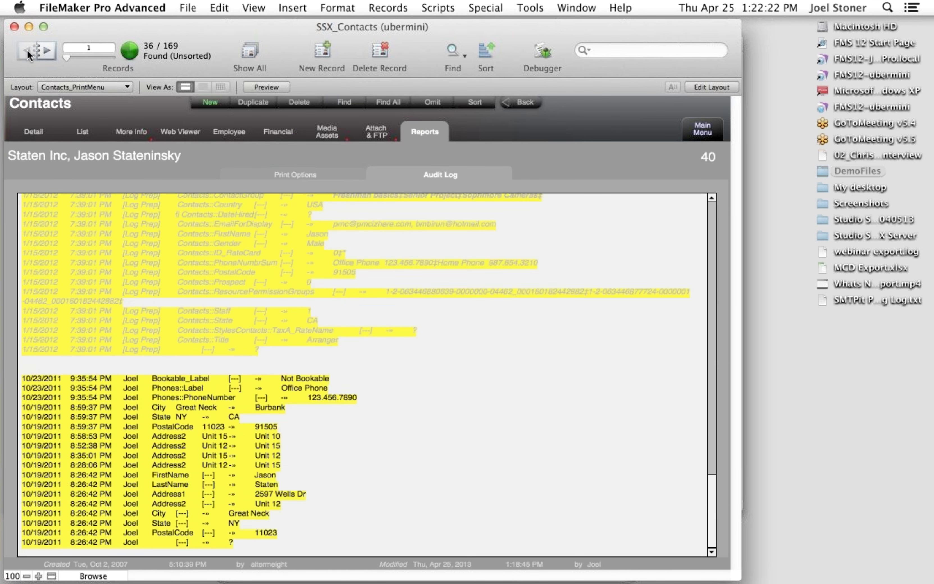
click(28, 50)
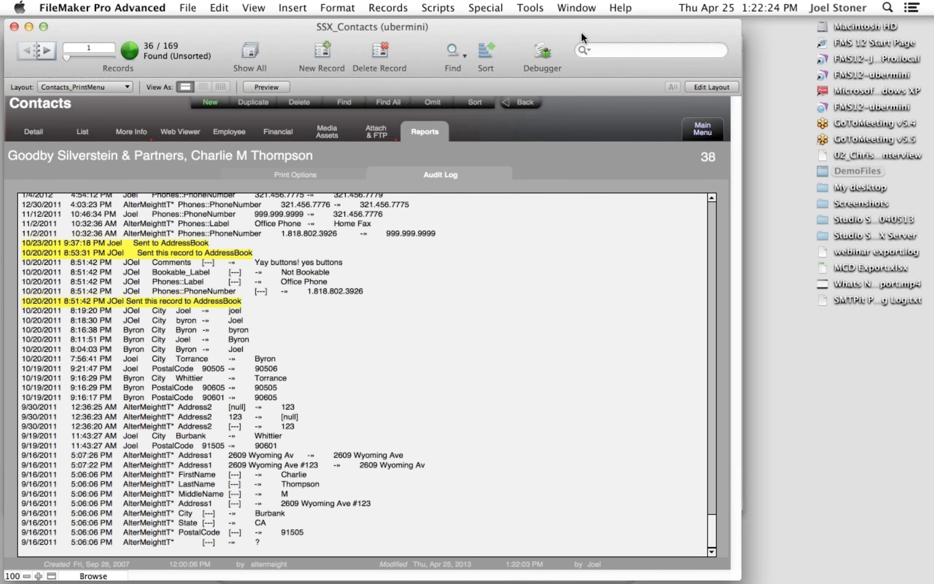
drag(581, 34, 582, 32)
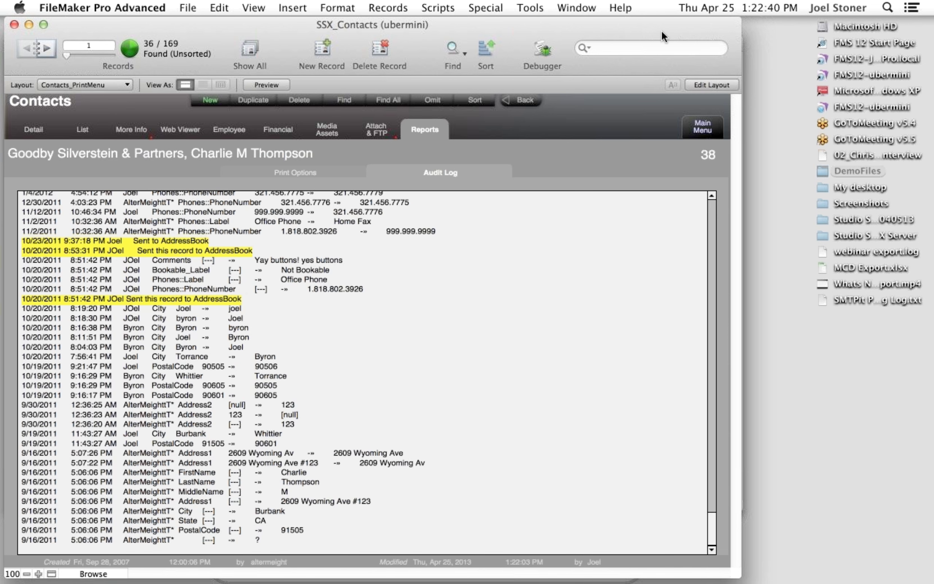
click(617, 118)
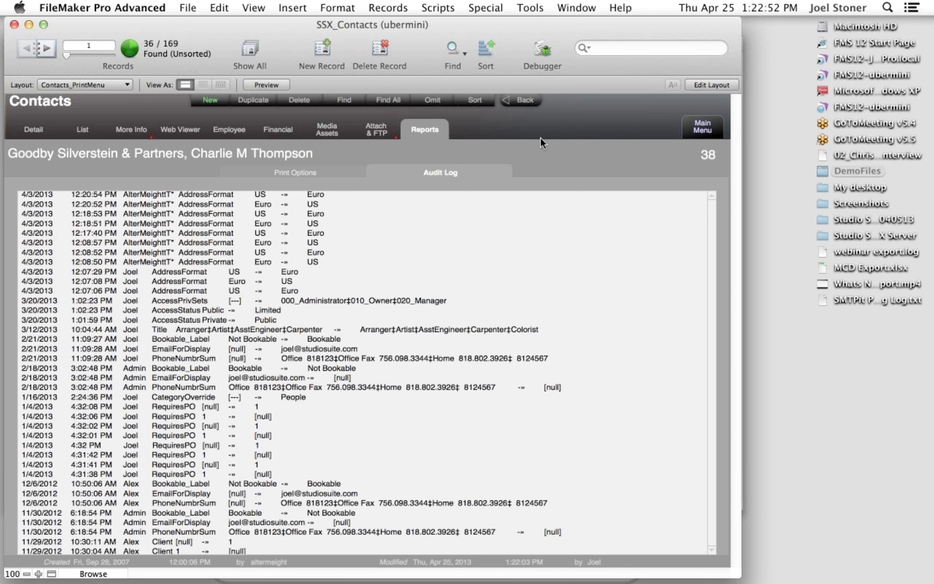
- Sort the contacts by Status in the List layout and look through the sorted list
click(92, 135)
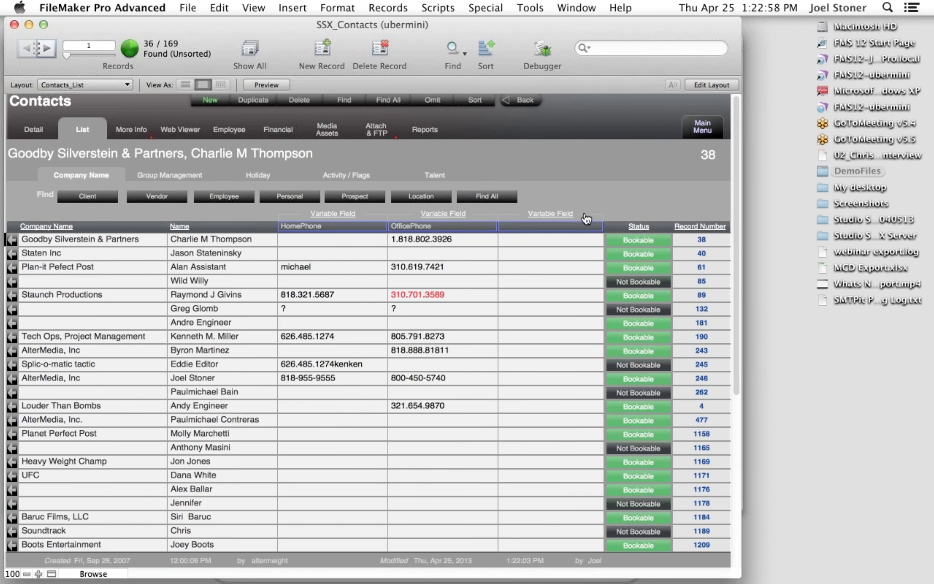
click(636, 231)
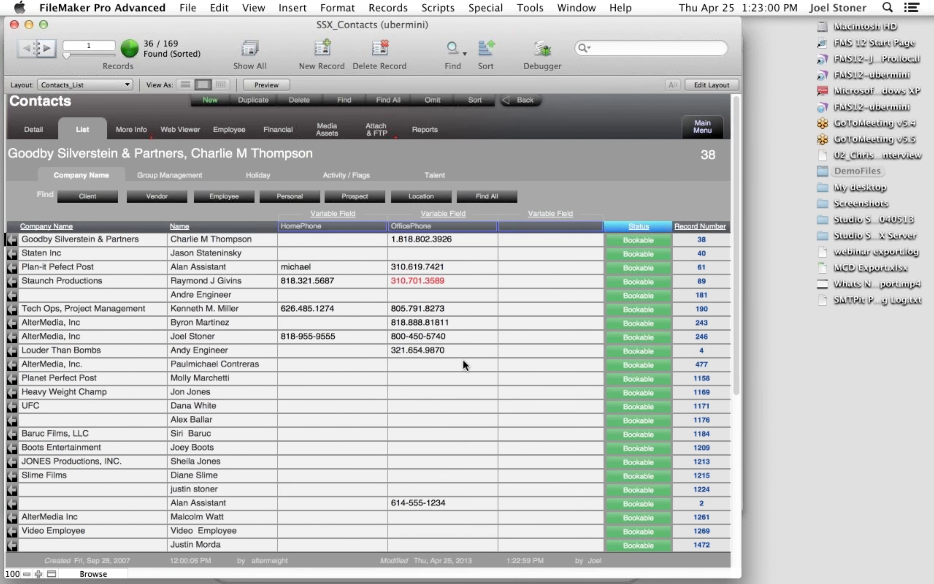
scroll(467, 374, down, 5)
scroll(467, 375, up, 5)
- Go back to the main menu, open the Rooms module and look through the list of rooms
click(686, 134)
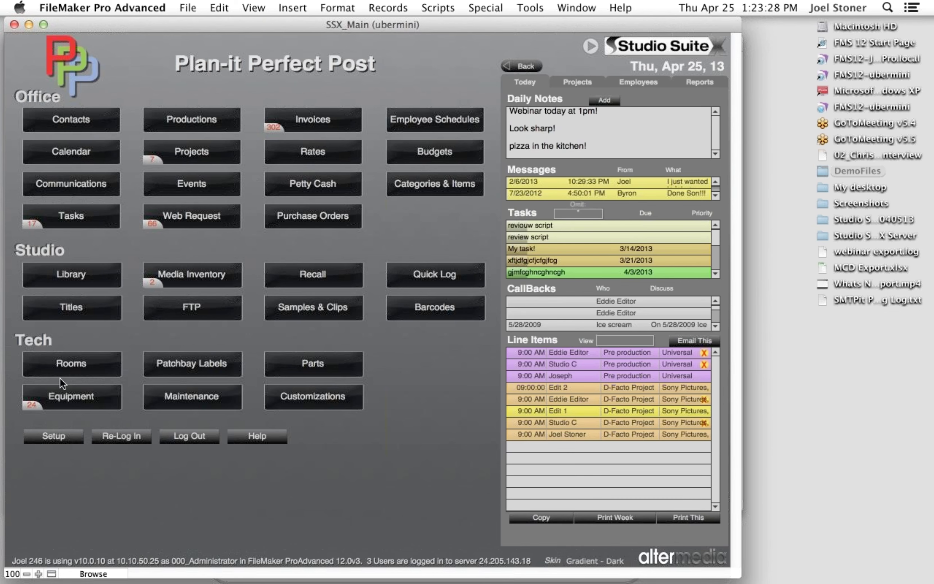
click(64, 370)
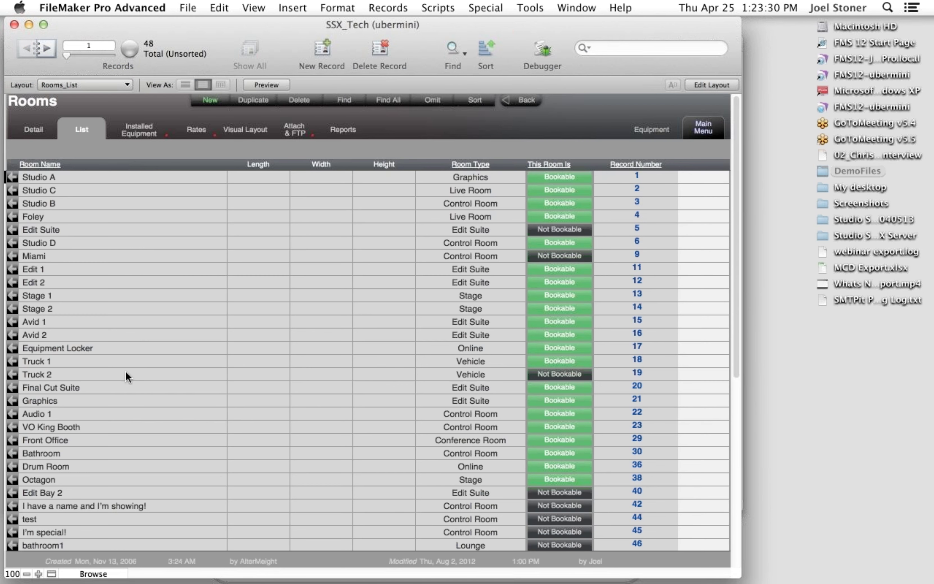
scroll(343, 315, down, 5)
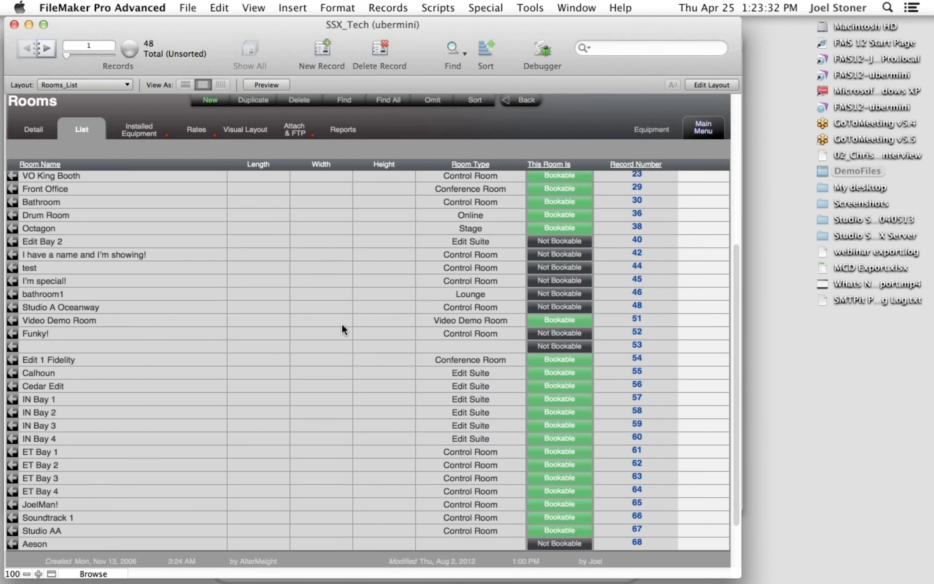
scroll(341, 323, up, 5)
scroll(101, 261, down, 5)
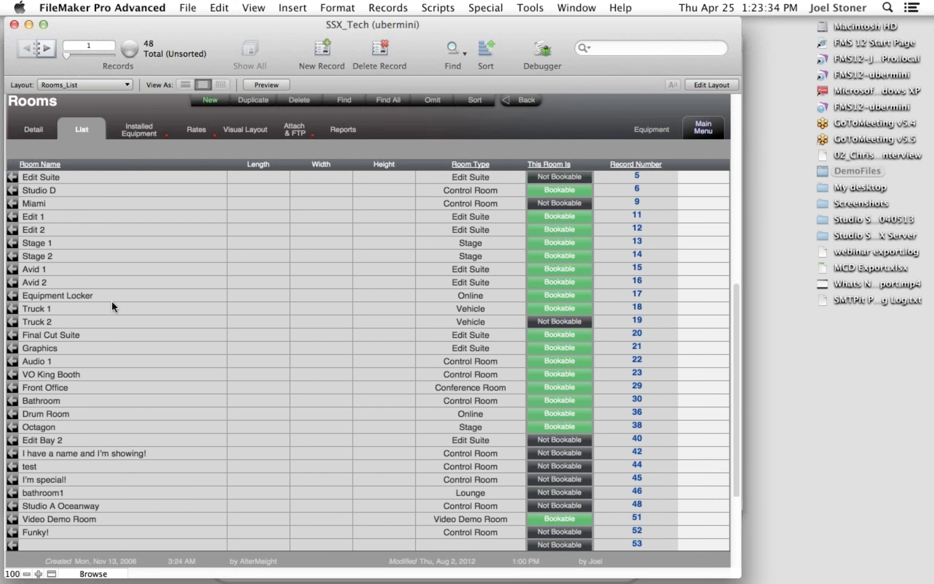
- Look through the room list and view the rates of Truck 2 and of the first room, Studio A
scroll(135, 368, up, 5)
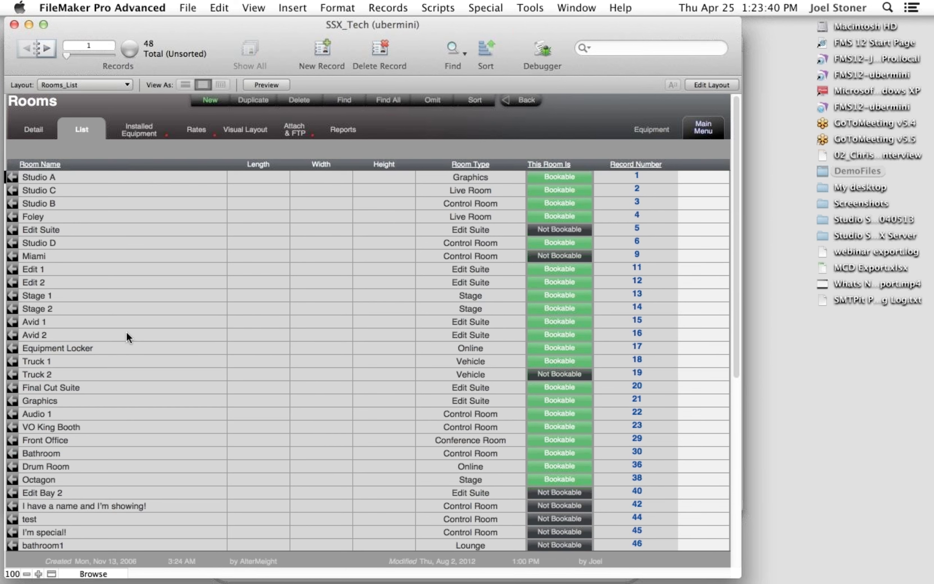
click(101, 358)
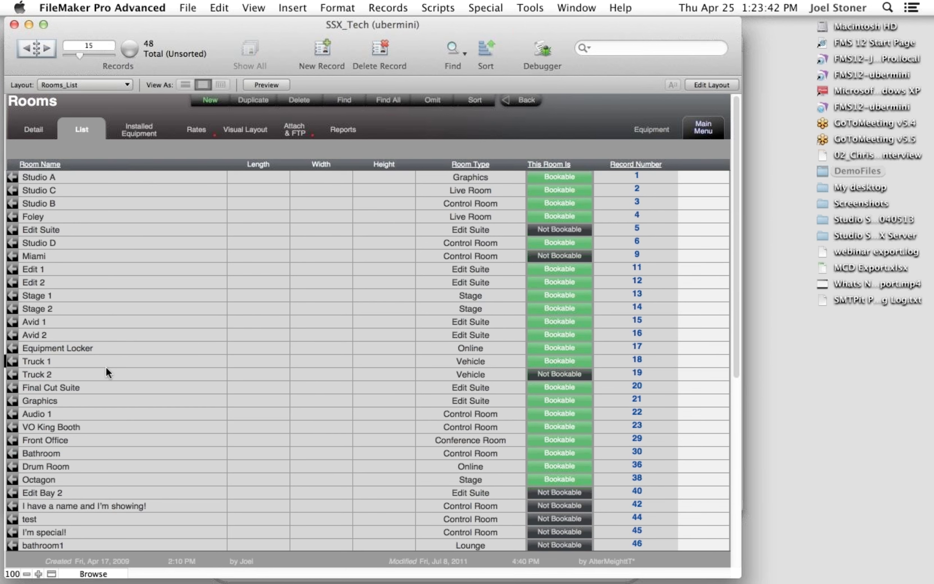
click(108, 371)
click(192, 136)
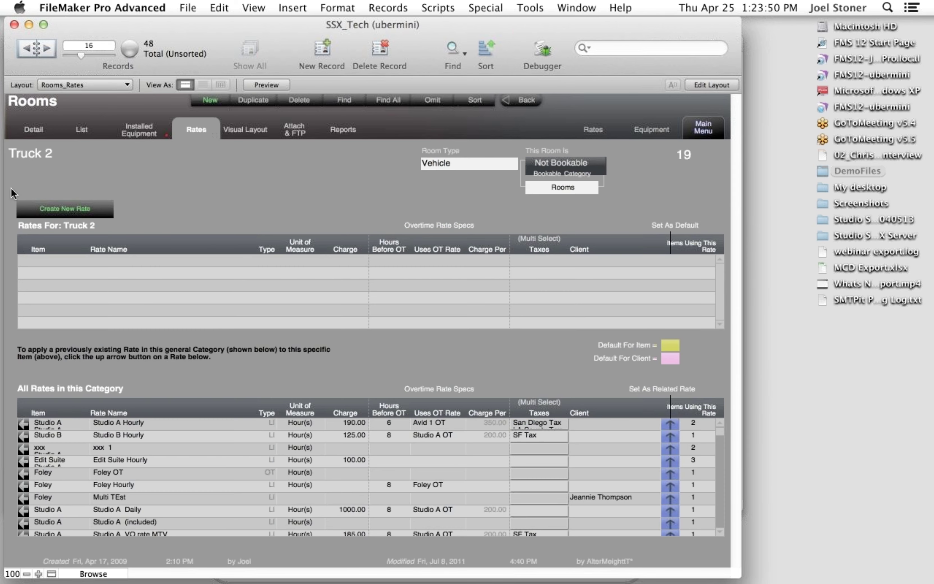
drag(77, 57, 59, 57)
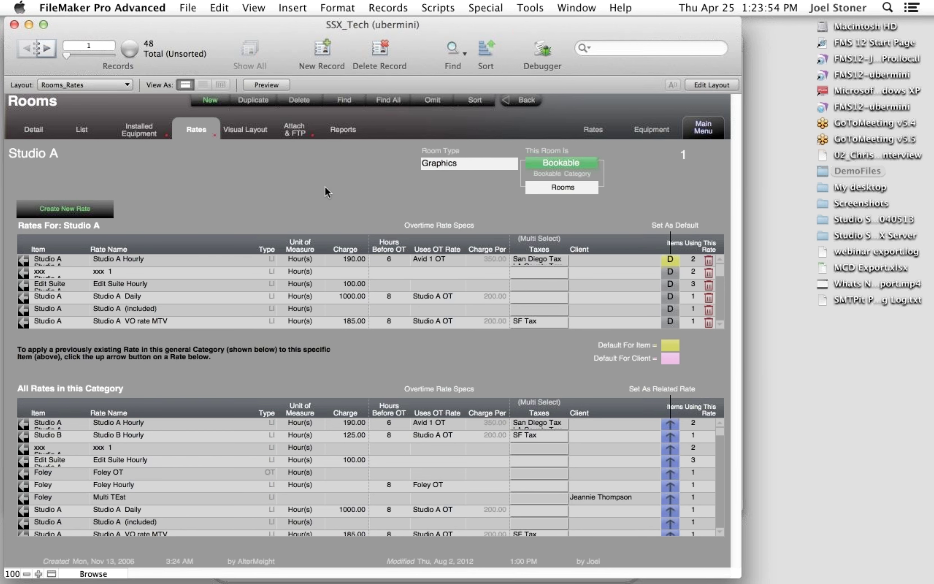
- Create a bookable room named Webinar Room with type Control Room in Building 1, and have it displayed in the calendar
click(211, 100)
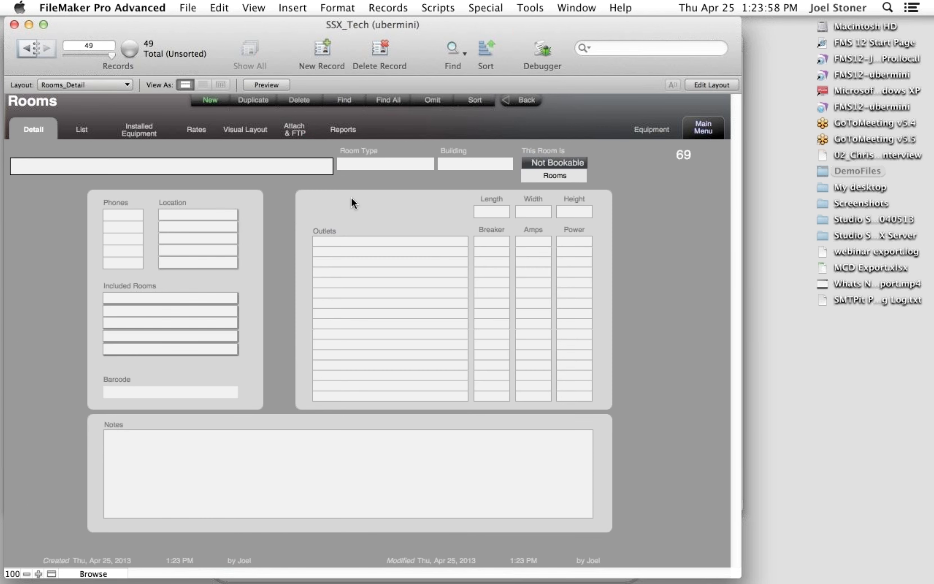
text(Webinar Room)
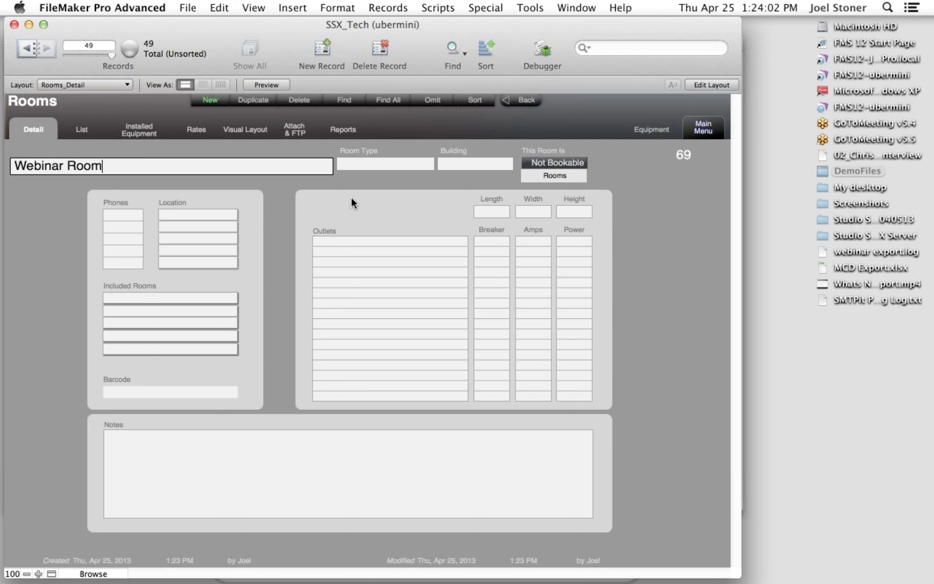
click(399, 164)
click(400, 174)
click(447, 163)
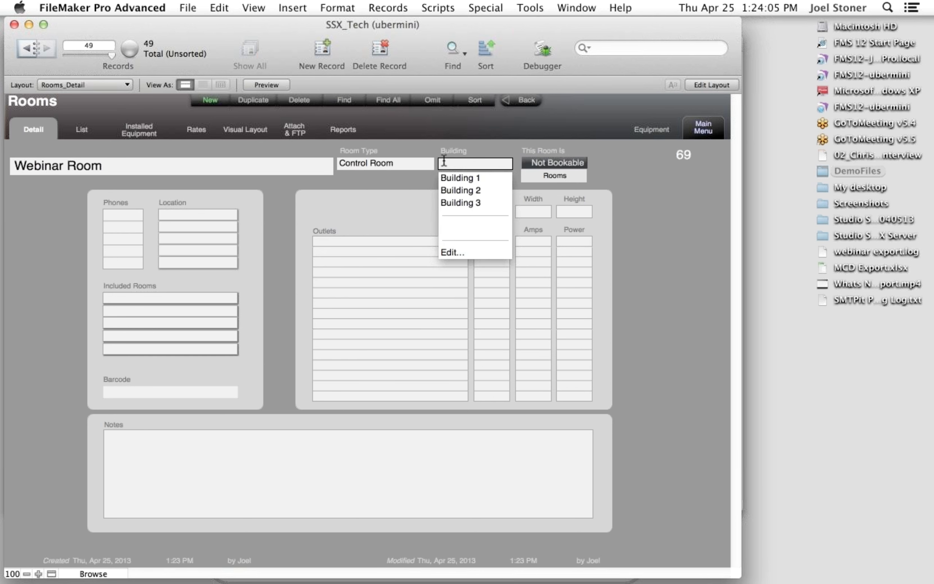
click(448, 177)
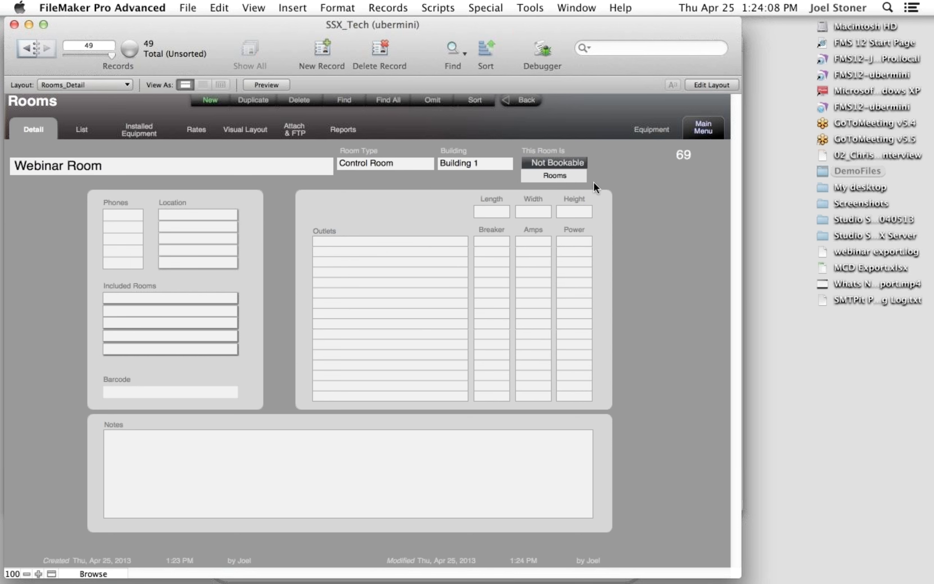
click(563, 168)
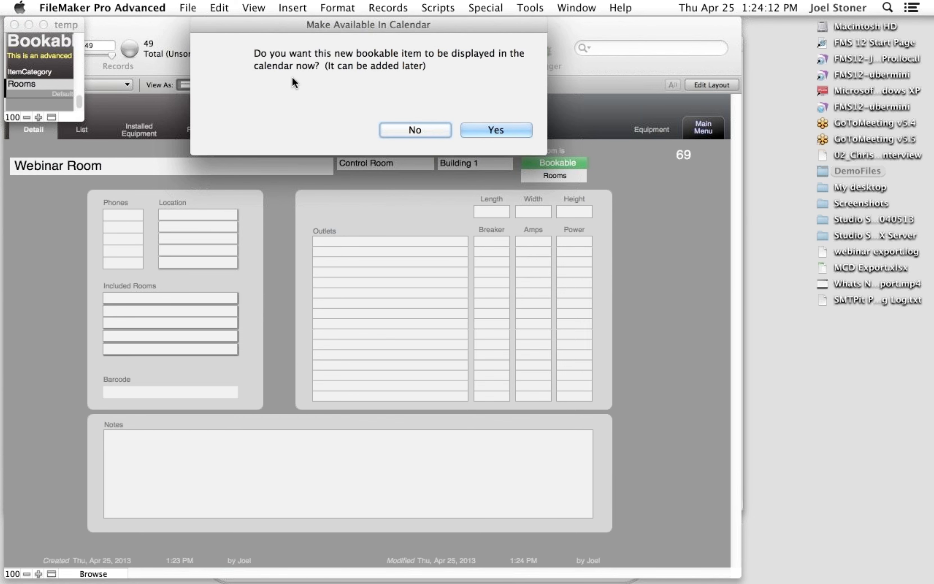
click(481, 130)
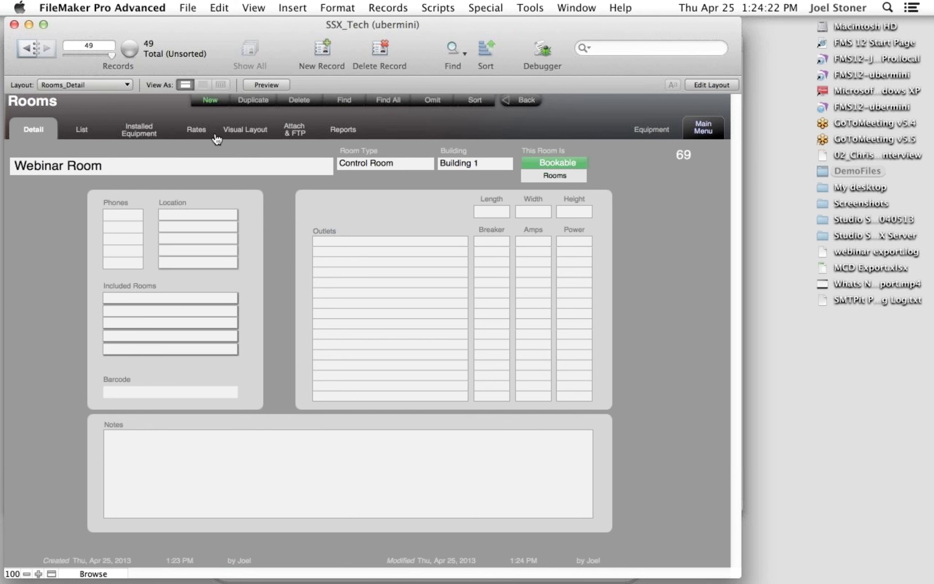
- Start a new regular rate for Webinar Room and name it Webinar Room Hourly
click(200, 132)
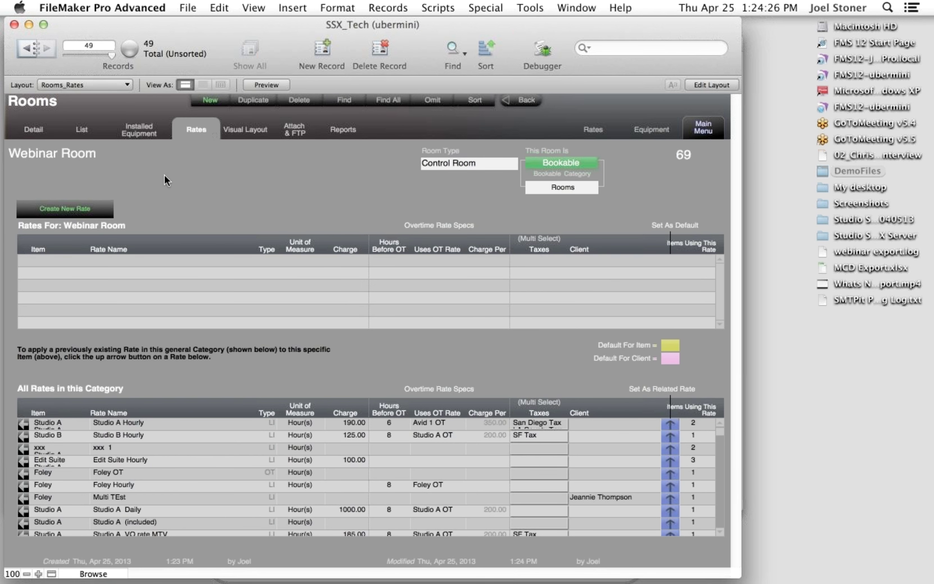
click(81, 218)
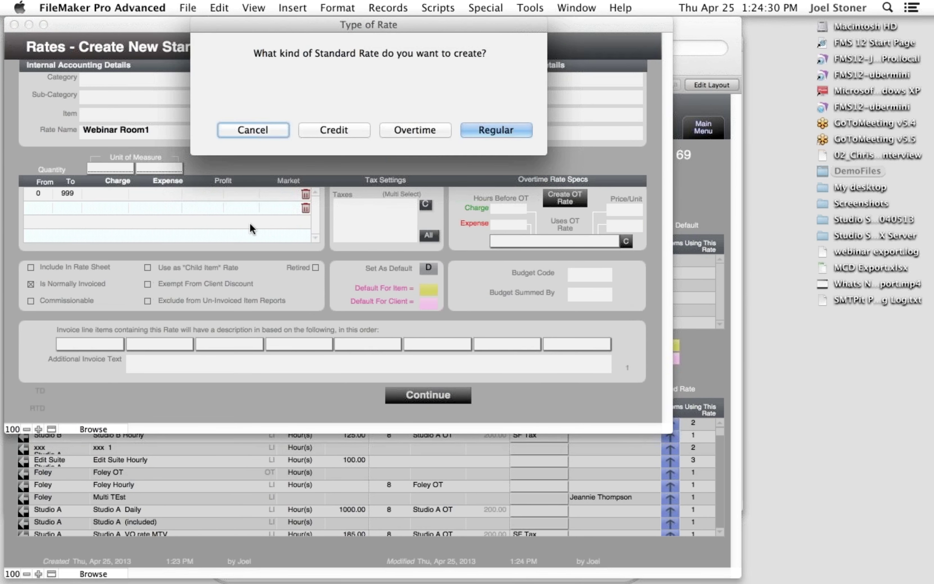
click(483, 130)
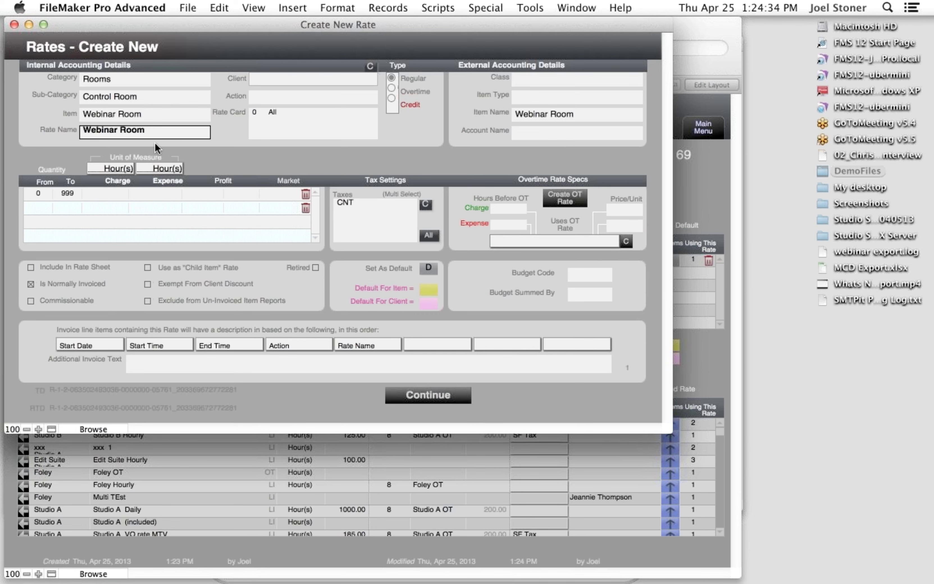
text(Hourly)
click(223, 147)
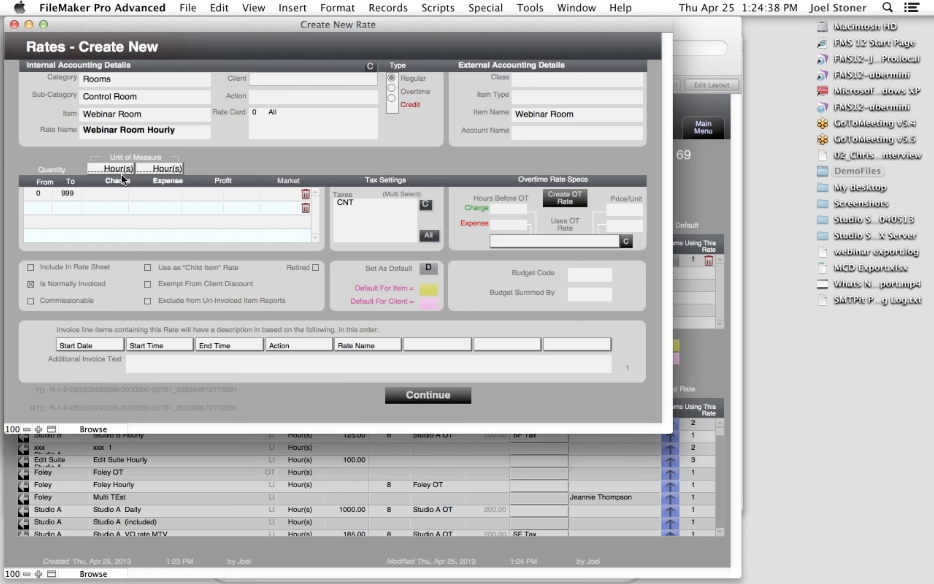
- Keep the hourly unit of measure and set the rate's charge to 100, expense to 10 and market value to 200
click(121, 170)
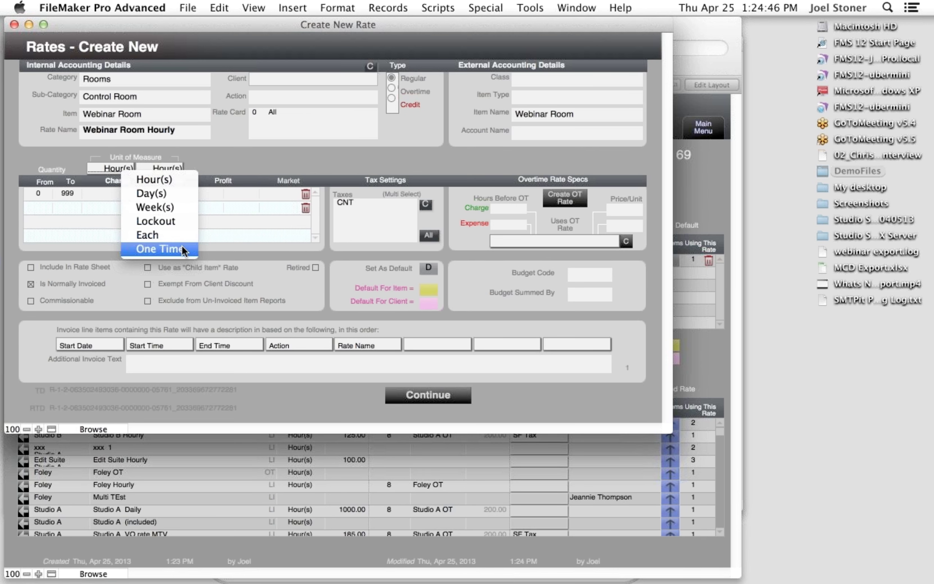
click(227, 160)
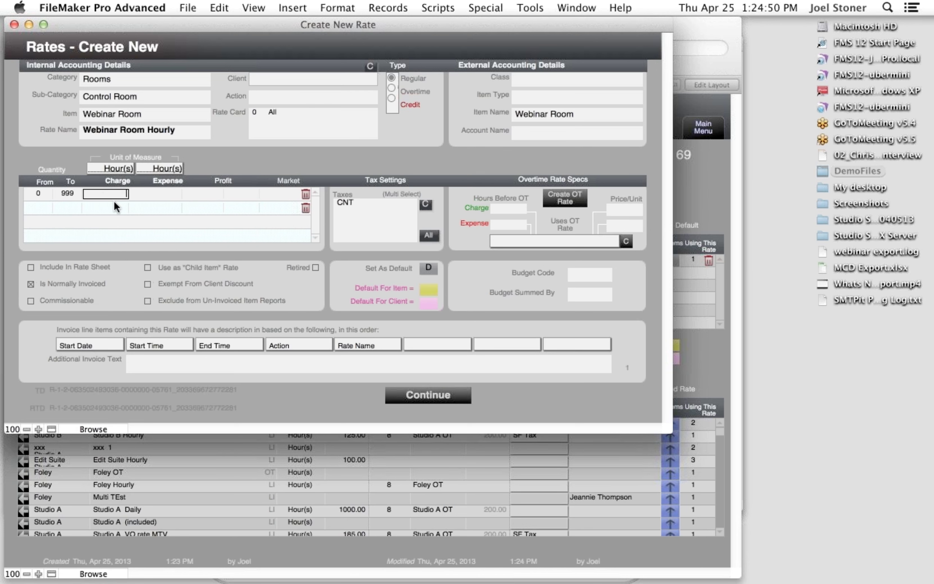
click(144, 191)
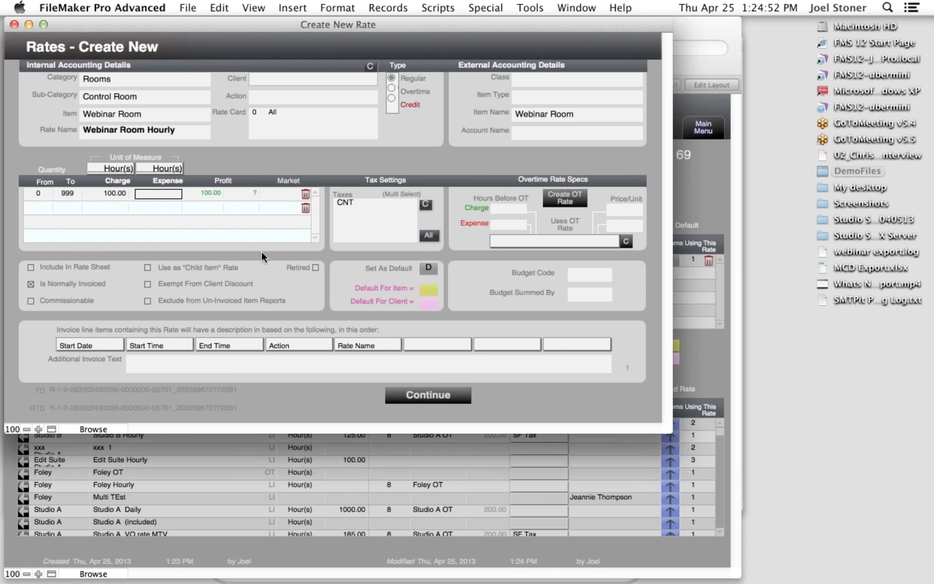
text(10)
click(289, 161)
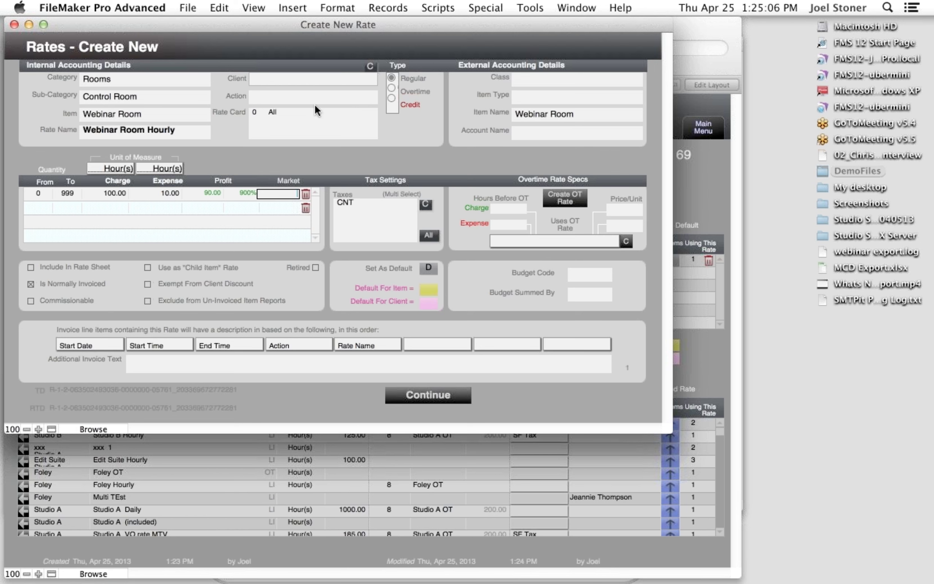
text(200)
click(328, 167)
- Look through the clients that can be assigned to the rate and leave the list without choosing one
click(289, 86)
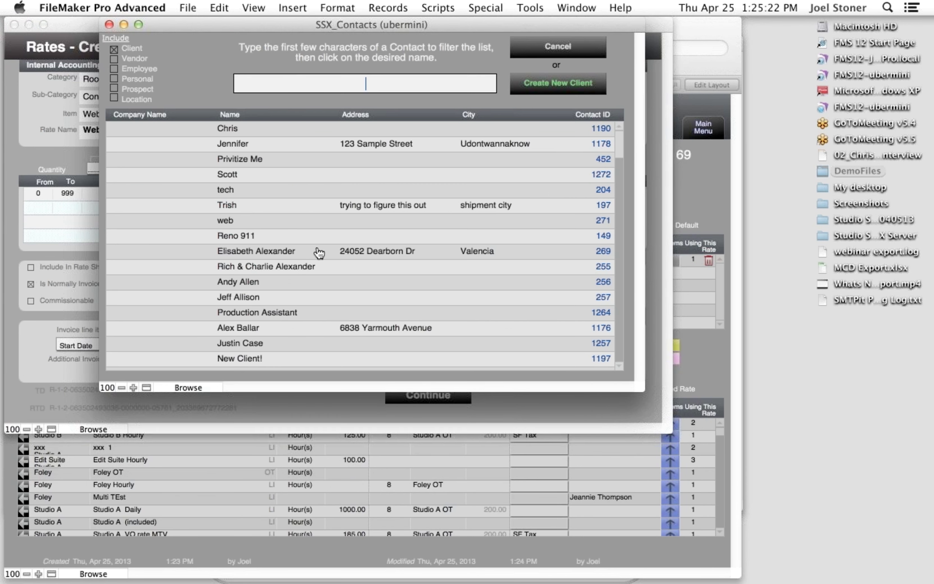
scroll(315, 254, down, 5)
scroll(314, 255, up, 10)
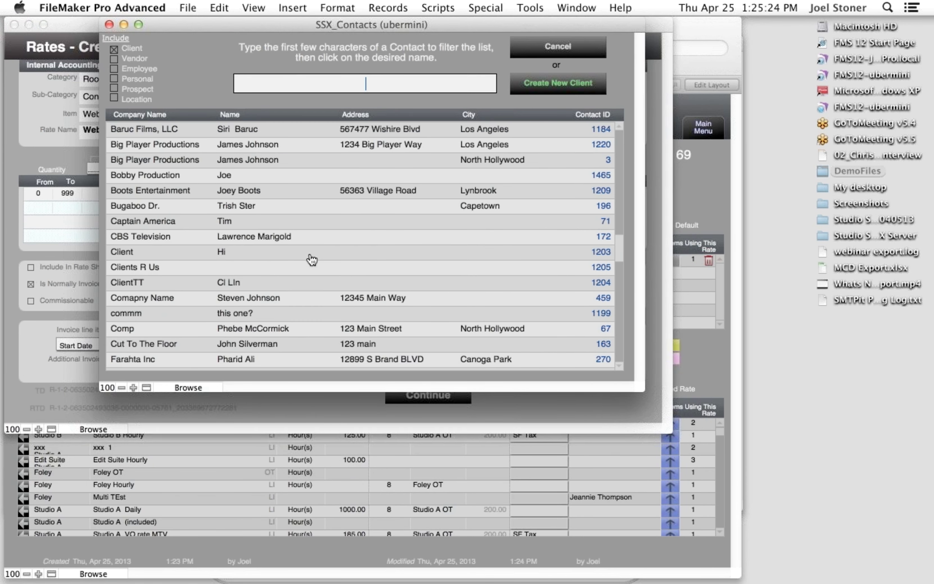
click(563, 49)
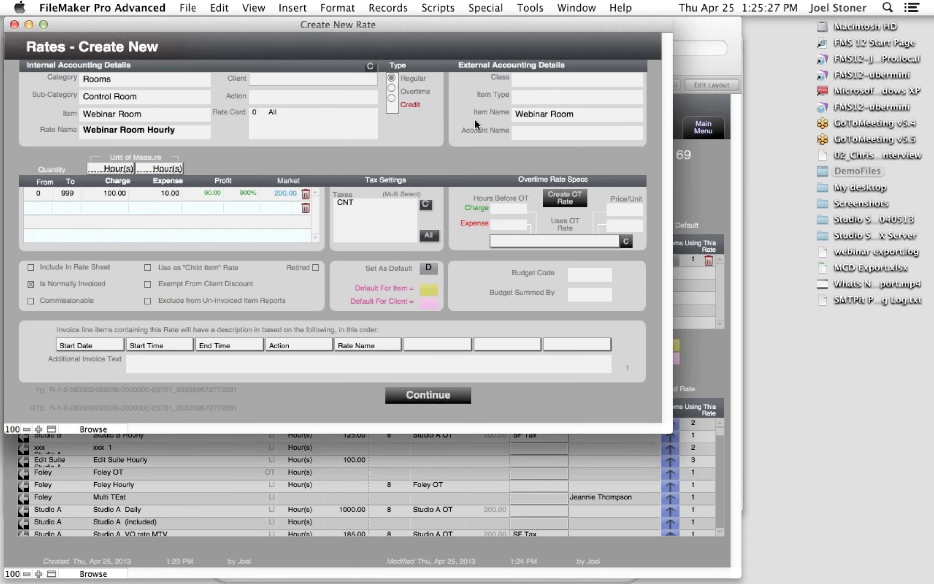
- Look through the available actions and set the hourly rate's action to Editing
click(283, 98)
scroll(305, 155, down, 5)
scroll(297, 158, down, 3)
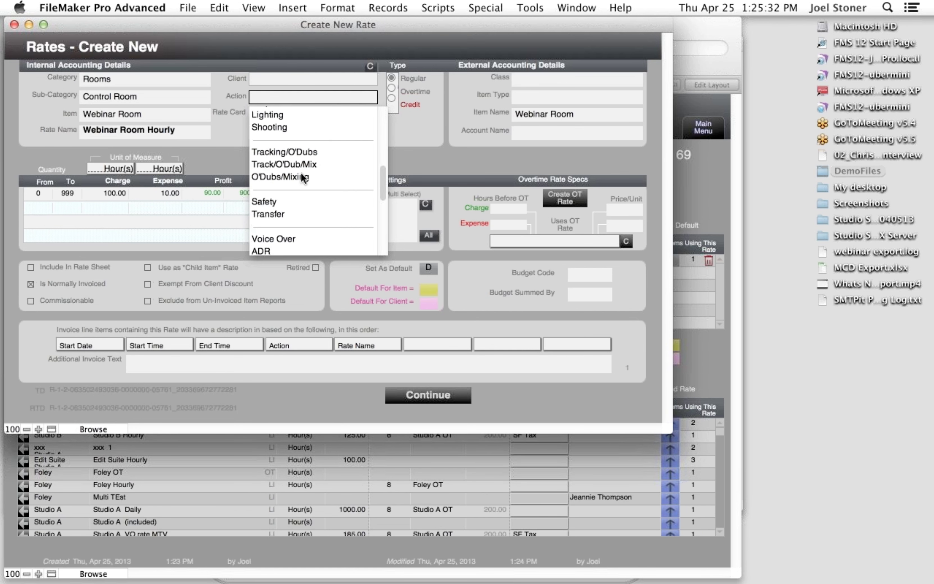
click(285, 97)
text(Editing)
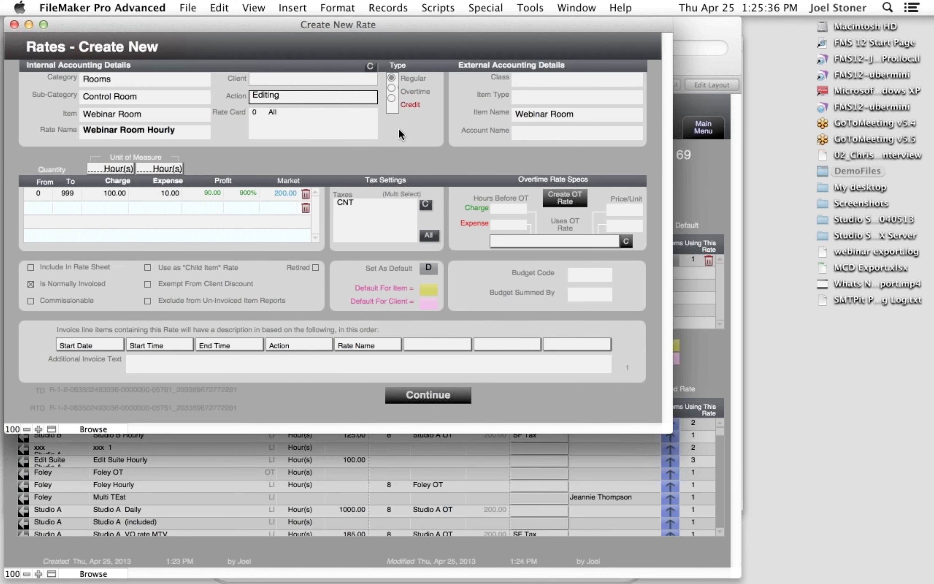
- Examine the rate card options for the hourly rate, keeping 0 All selected
click(300, 116)
click(296, 118)
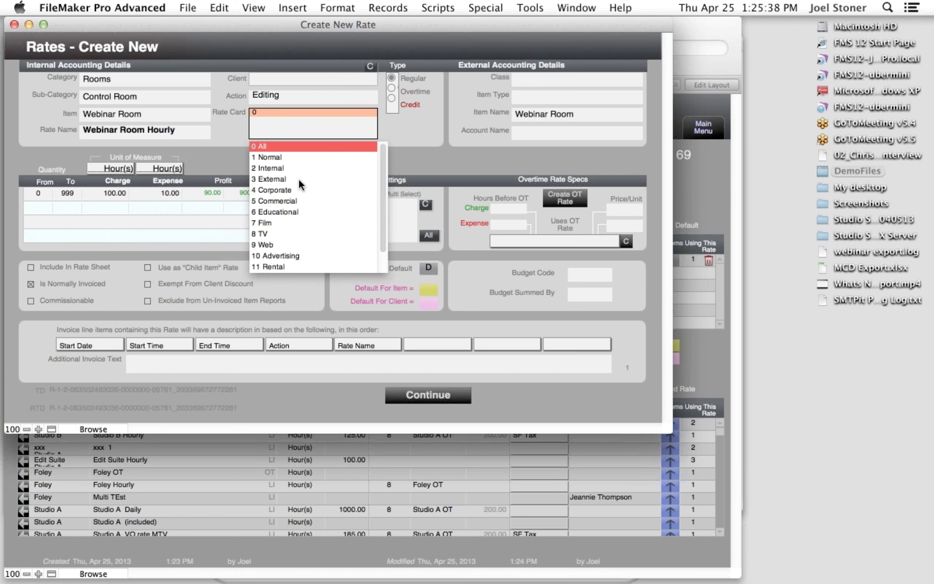
scroll(298, 185, down, 2)
scroll(298, 191, up, 2)
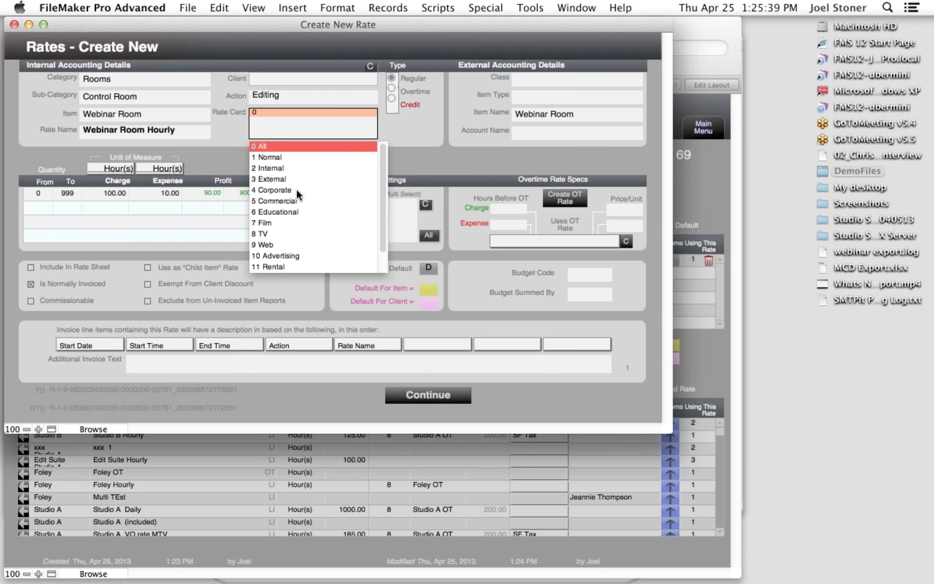
click(266, 146)
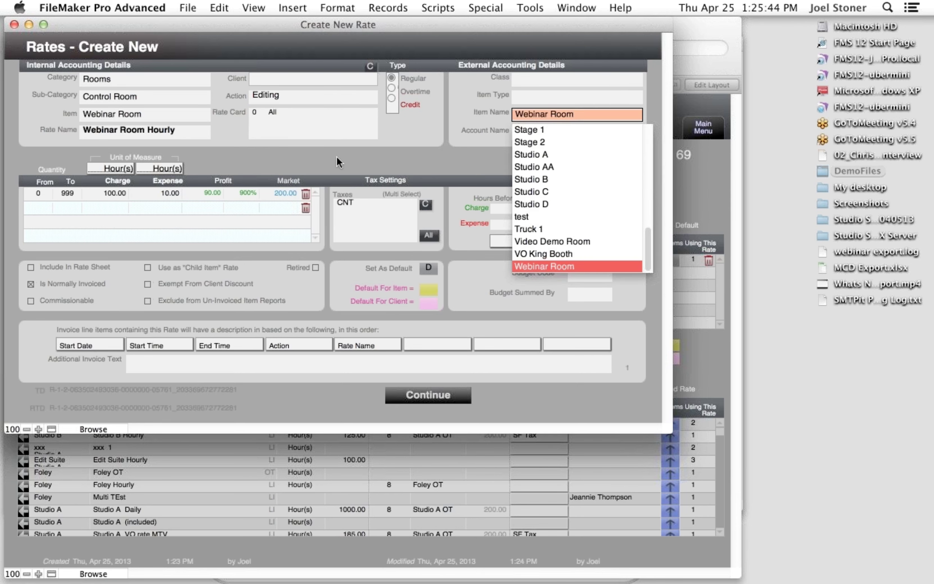
click(266, 113)
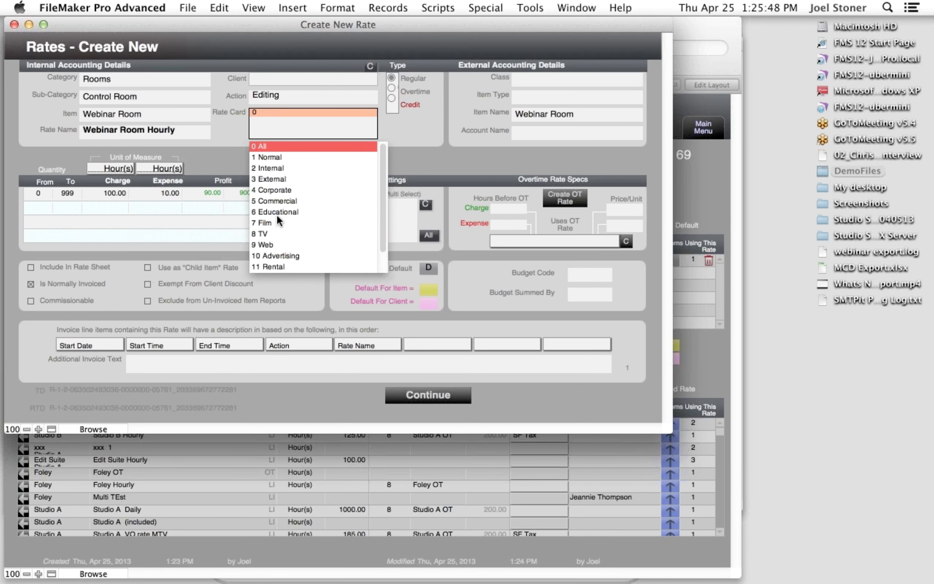
click(396, 146)
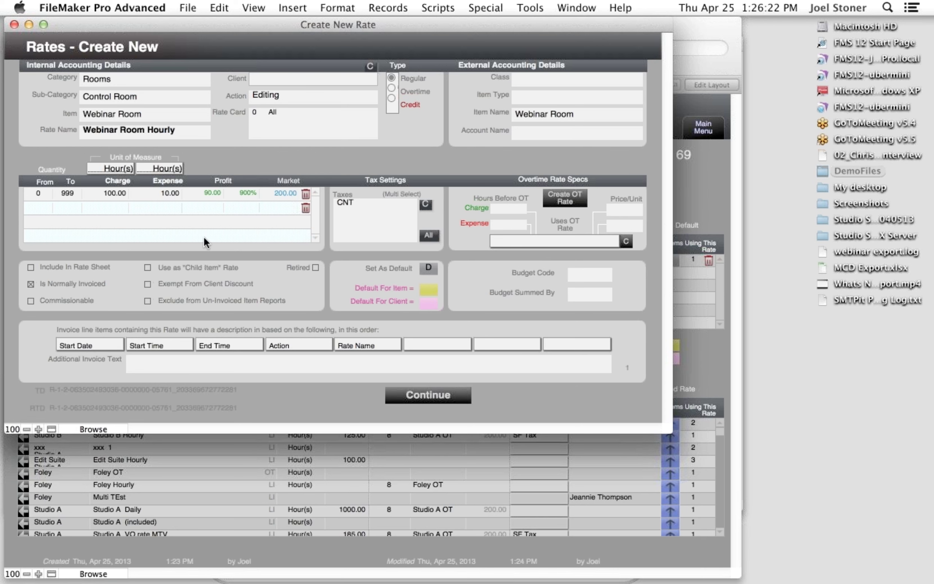
- Review the hourly rate's charge and expense entries and finish creating the rate
click(119, 195)
click(144, 196)
click(187, 194)
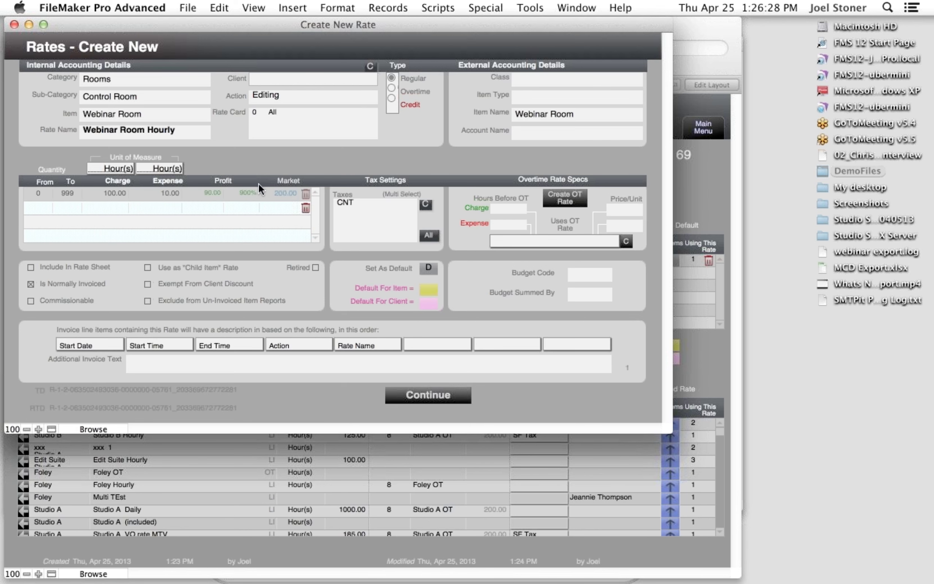
click(285, 159)
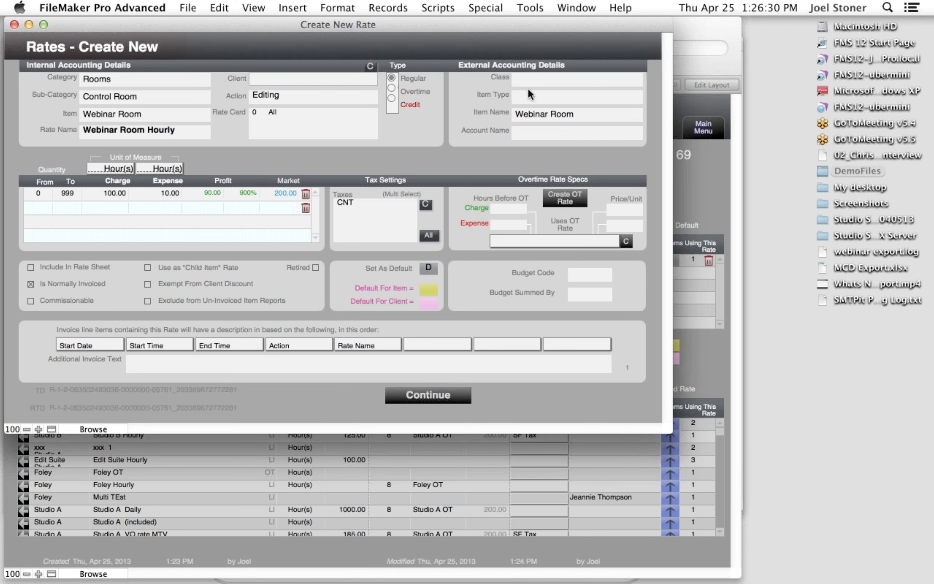
click(432, 400)
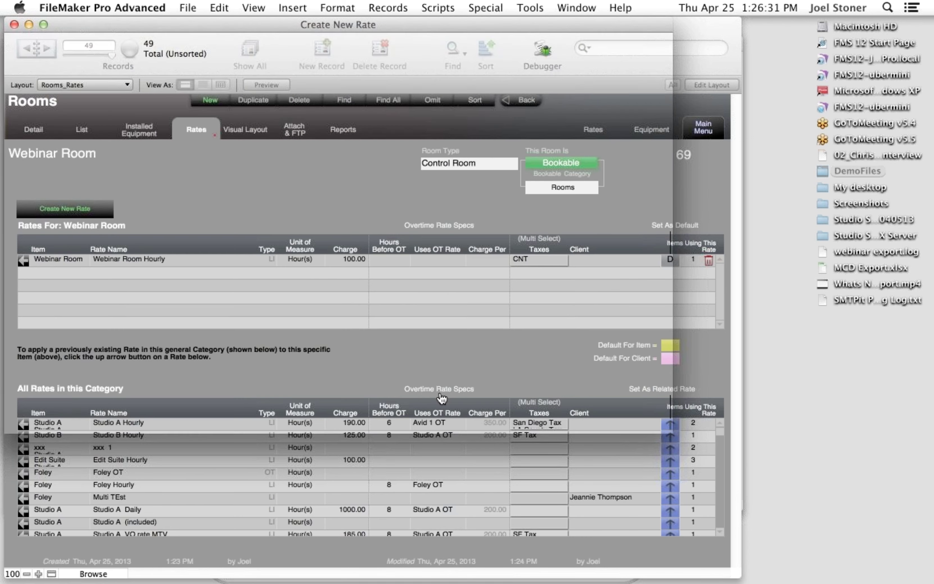
- Start a second regular rate for Webinar Room and name it Webinar Room Daily
click(50, 211)
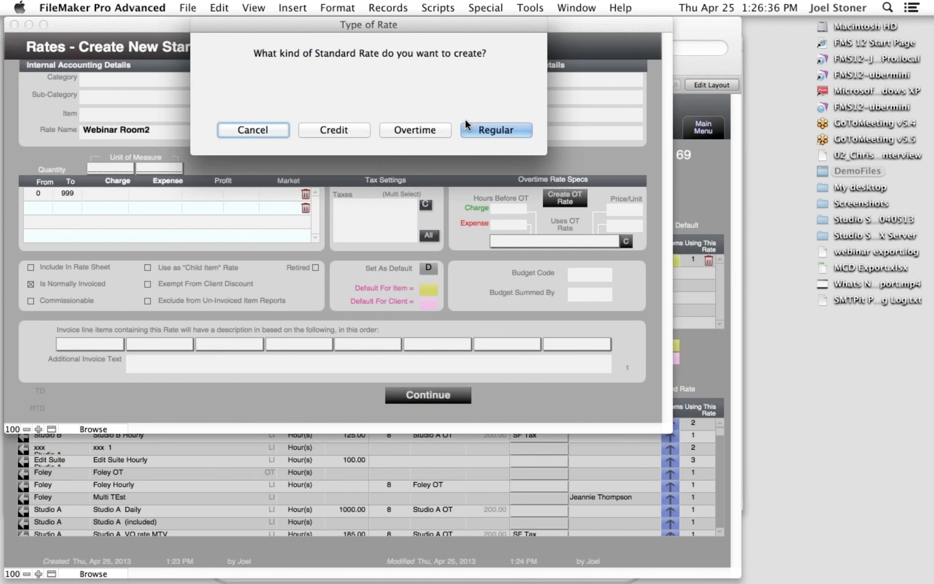
click(467, 129)
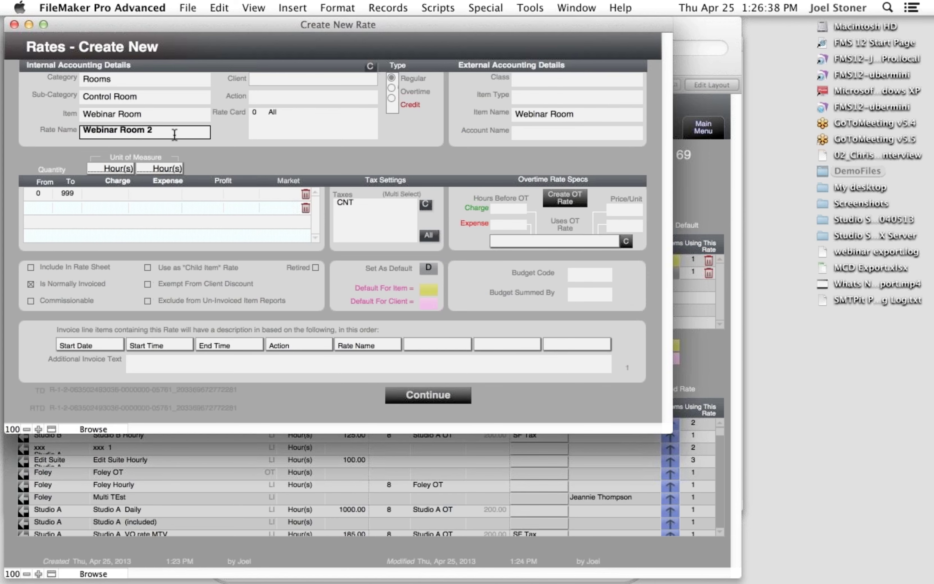
key(BackSpace)
text(Daily)
- Set the Webinar Room Daily rate to Day(s) with charge 1,000, expense 100 and market 1,500, and finish creating it
click(104, 176)
click(112, 189)
text(1000)
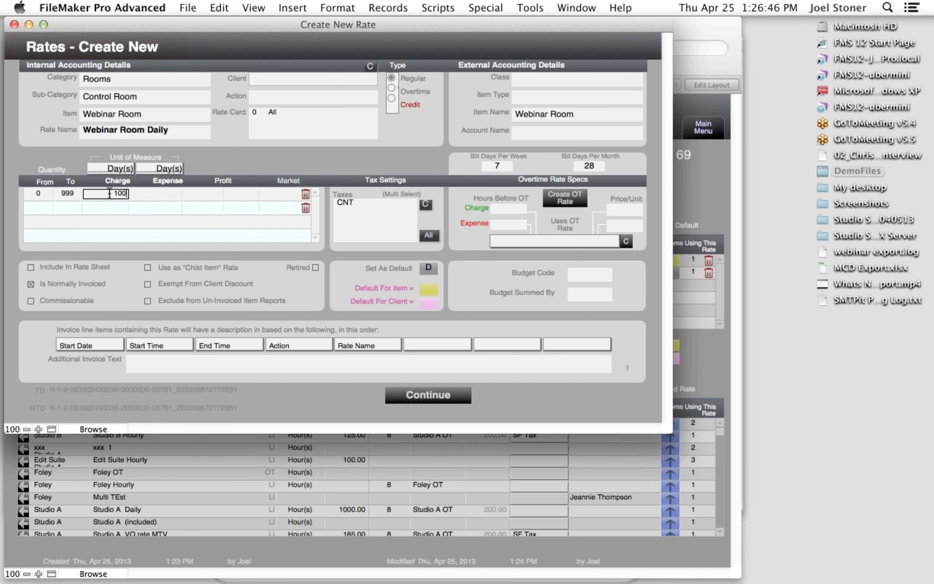
click(174, 193)
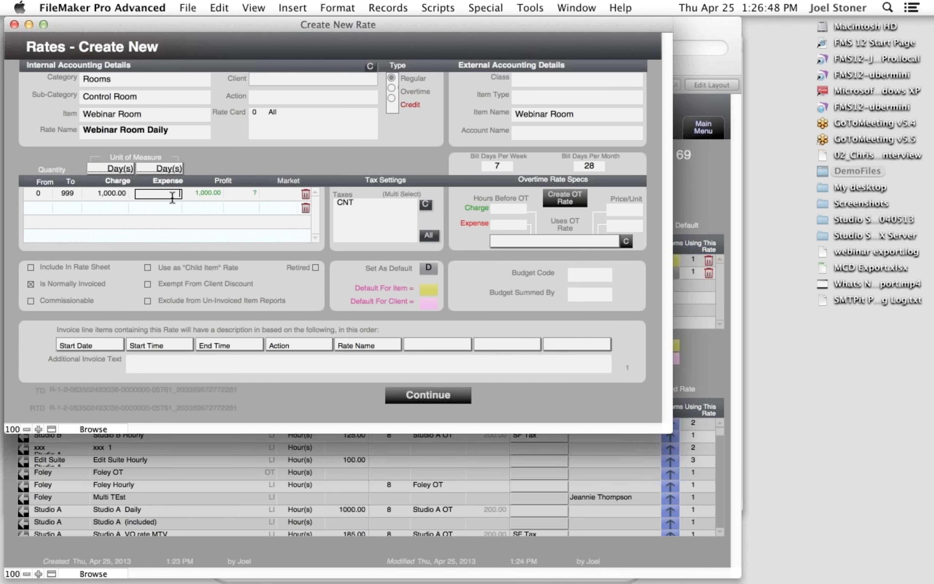
text(100)
click(290, 183)
click(289, 189)
text(1500)
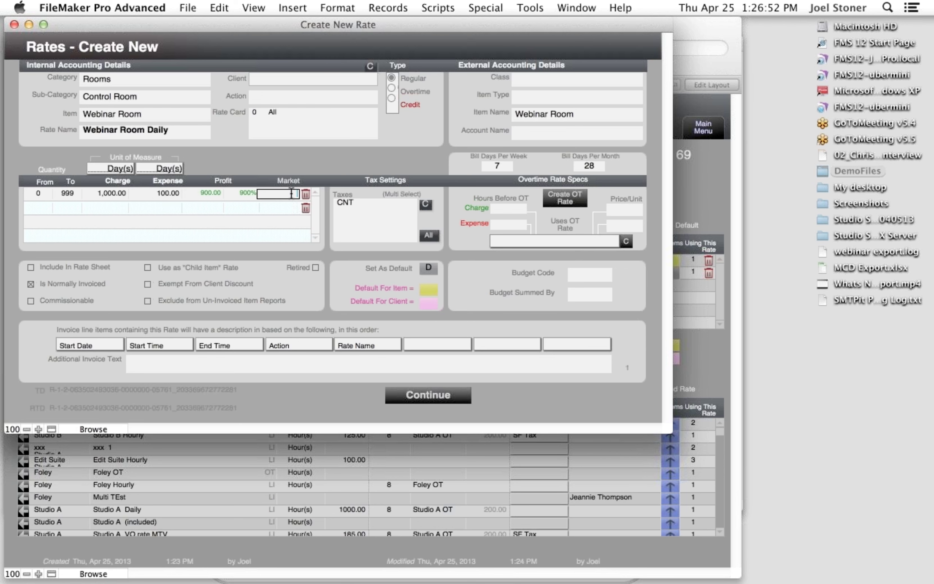
click(366, 167)
click(425, 395)
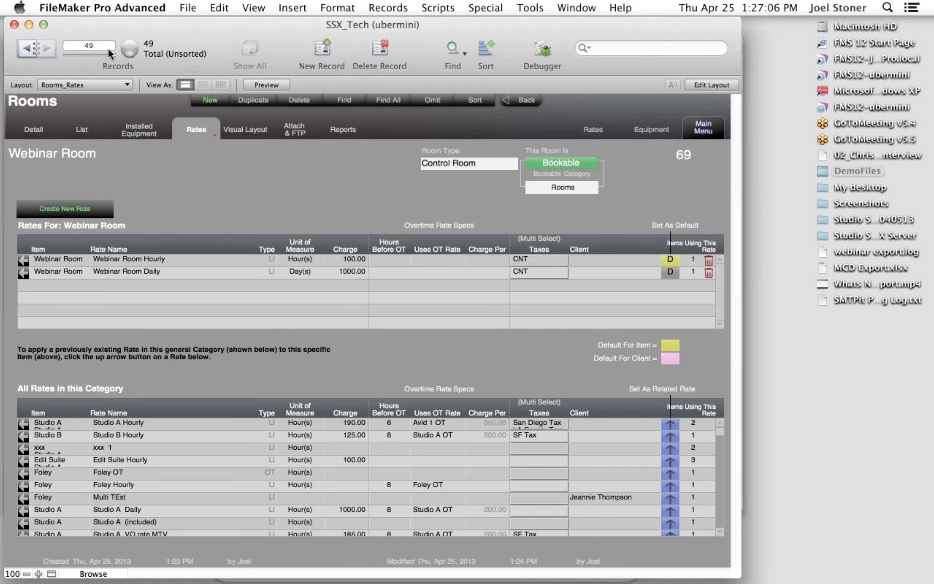
- Go to Studio A's installed equipment, open the Neumann M-49 mic's record and look through its Lease/Own choices
click(148, 139)
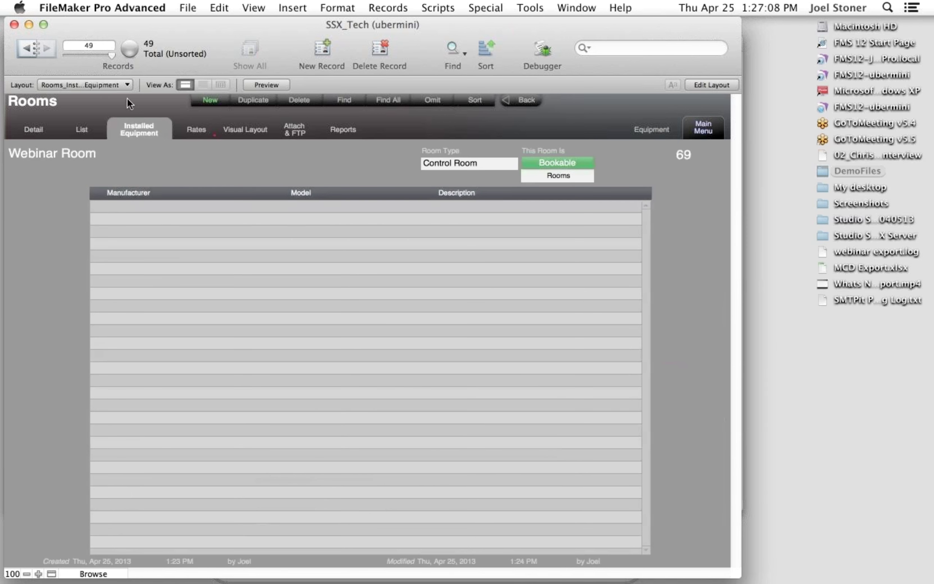
drag(113, 55, 33, 61)
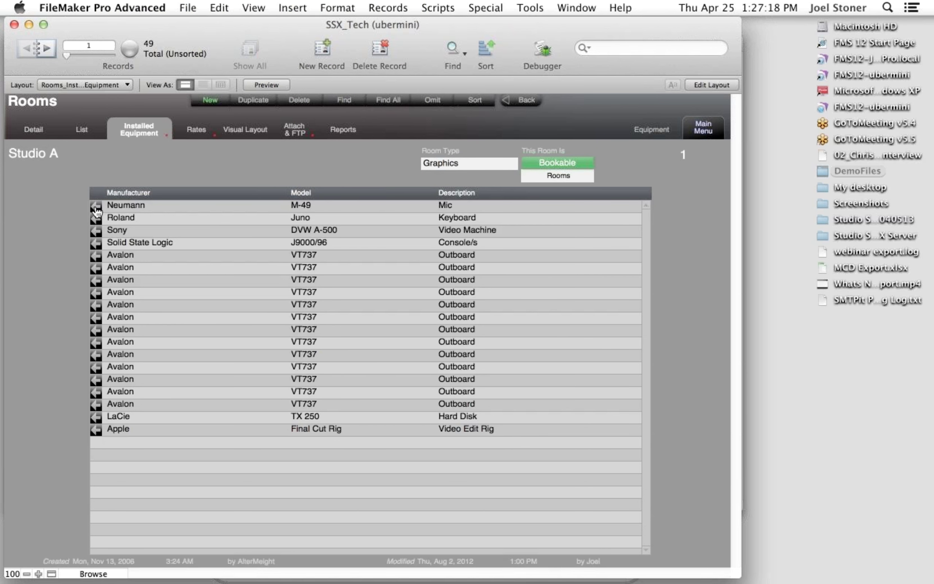
click(95, 206)
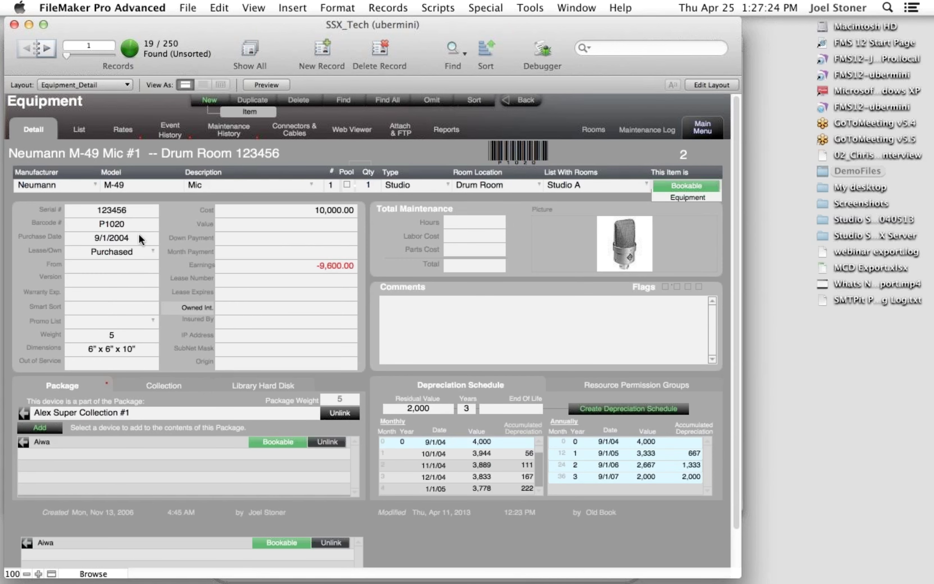
click(133, 254)
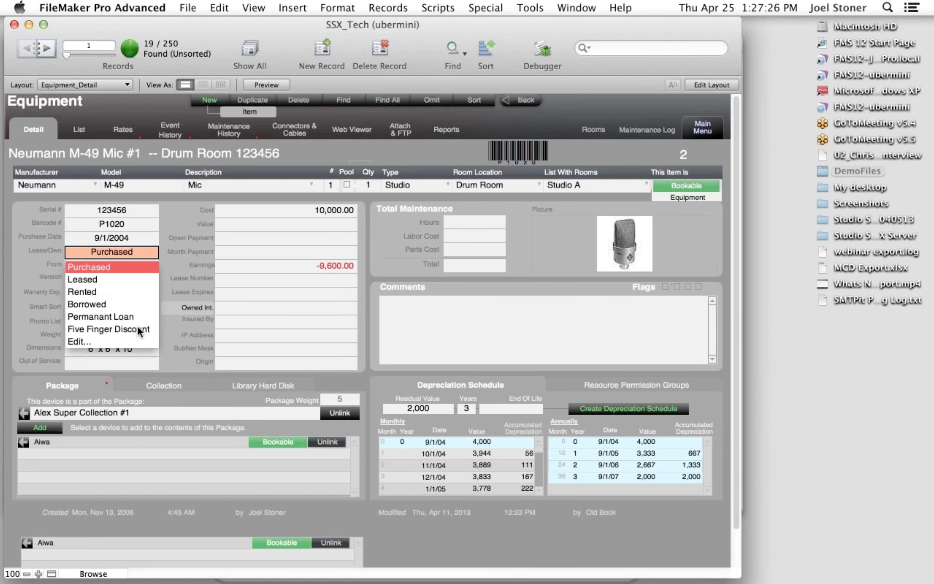
click(171, 215)
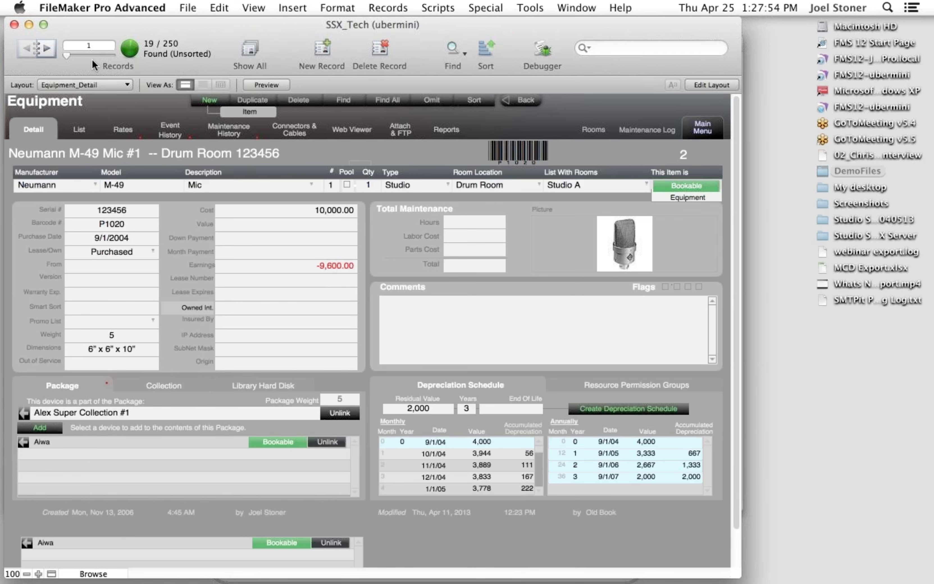
- Search the equipment records for "alex"
click(606, 46)
text(al)
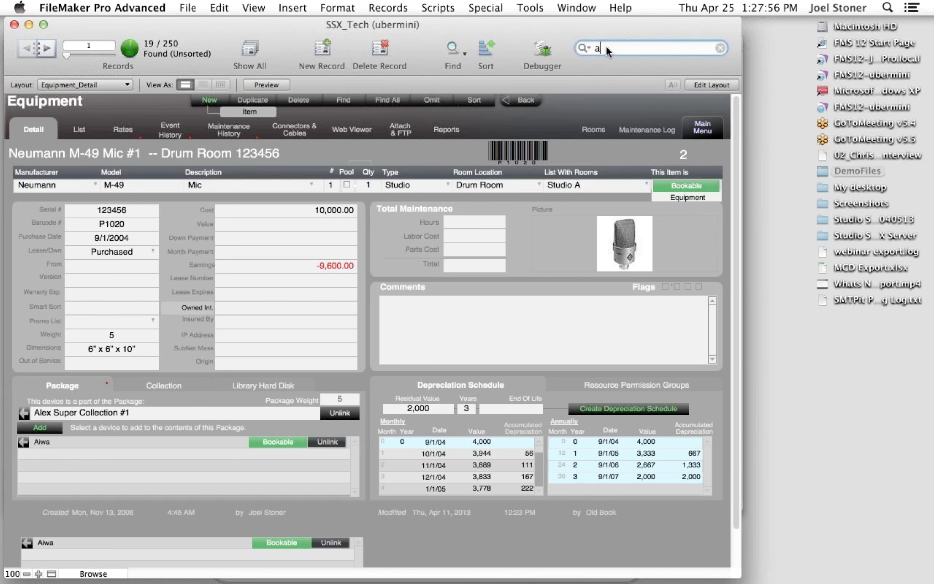
text(ex)
key(Return)
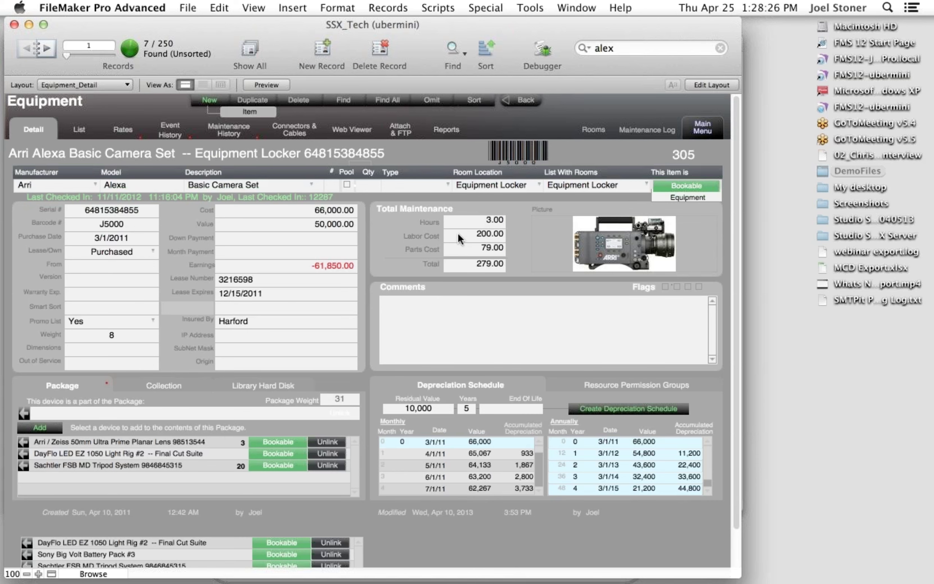
- Examine the Arri Alexa Basic Camera Set's monthly depreciation schedule and the available equipment report options
click(516, 315)
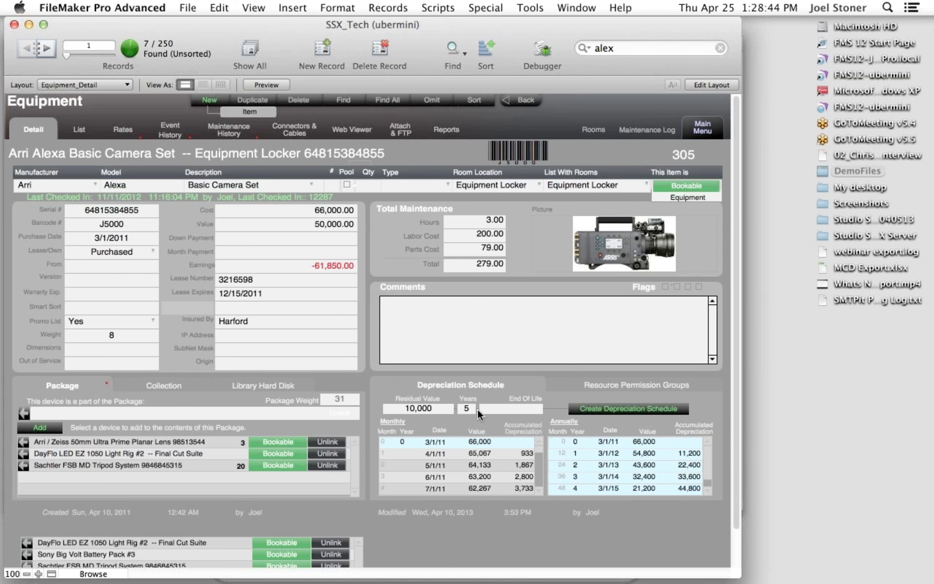
scroll(474, 473, down, 10)
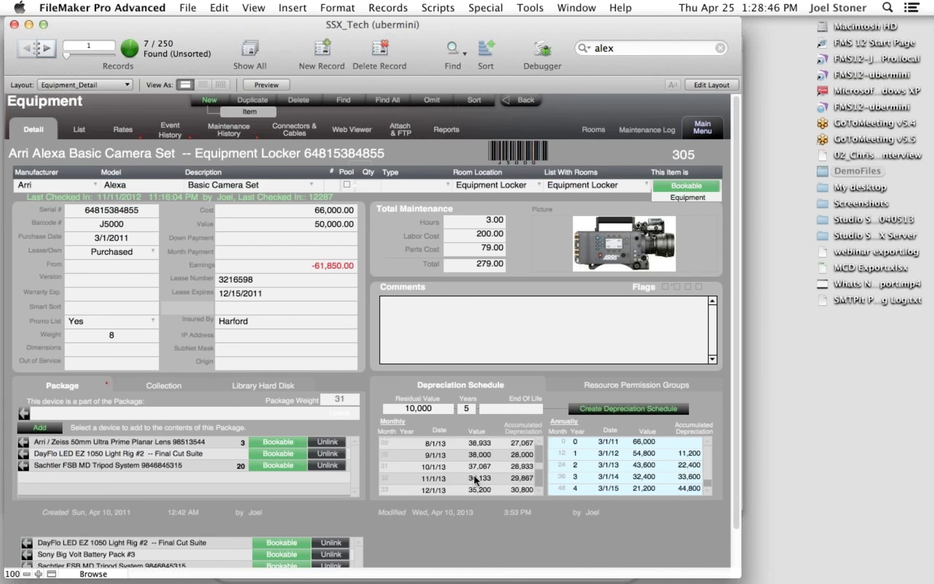
scroll(474, 475, down, 10)
scroll(494, 406, up, 8)
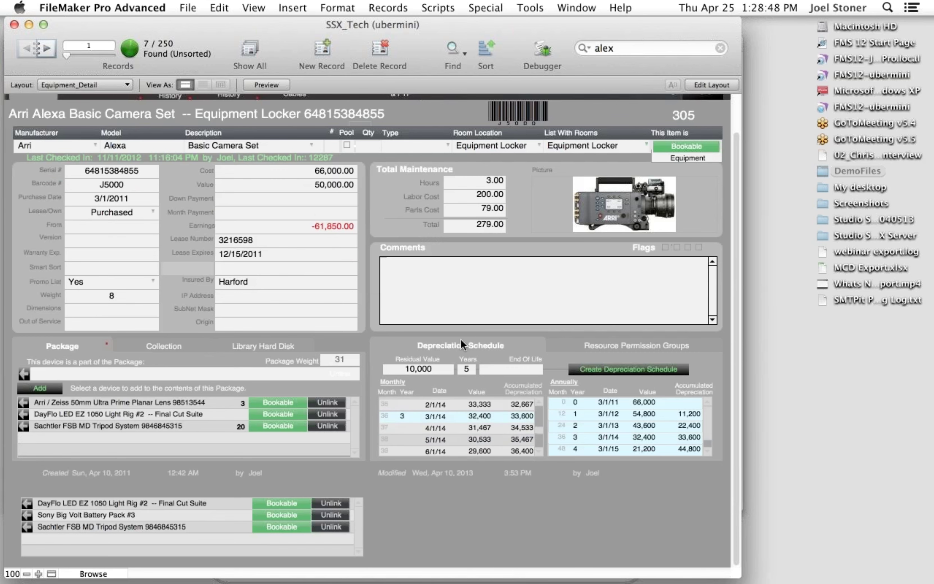
scroll(368, 251, up, 2)
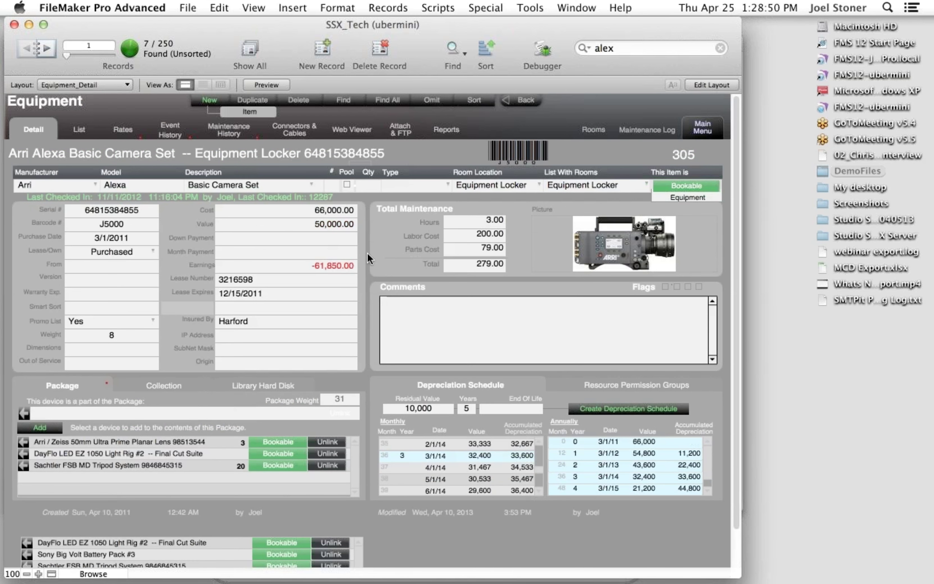
click(447, 131)
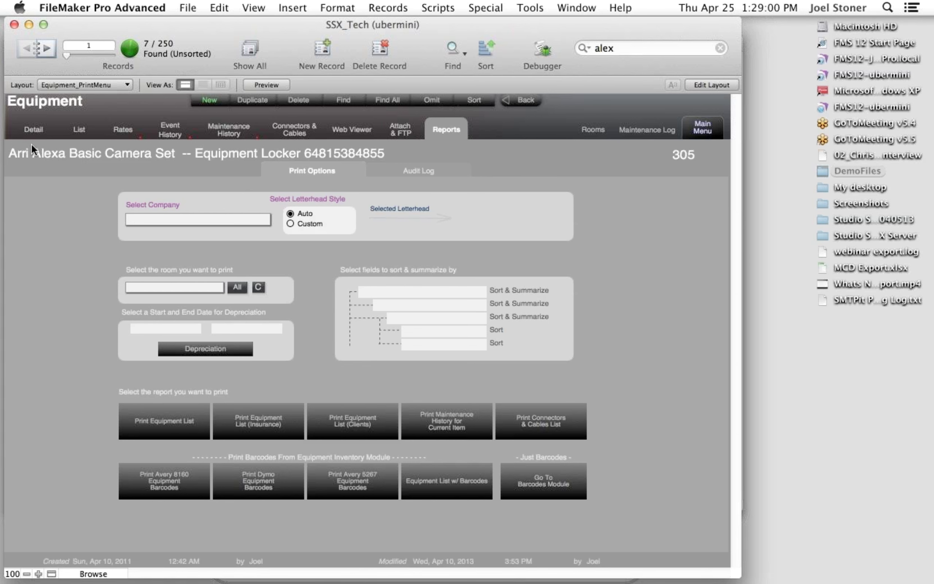
click(32, 129)
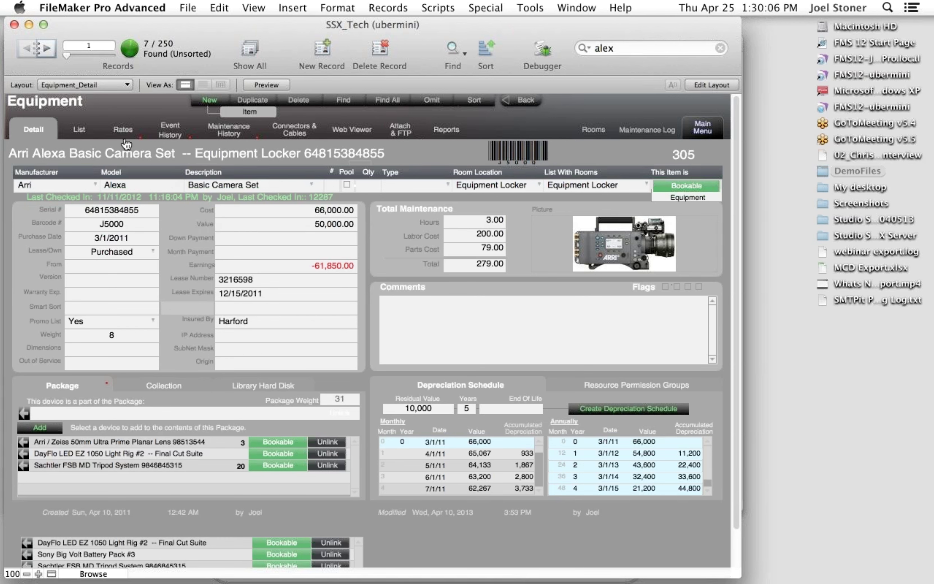
- Review the billed days per week and per month in the Arri Alexa Basic Camera Set 1 rate
click(124, 132)
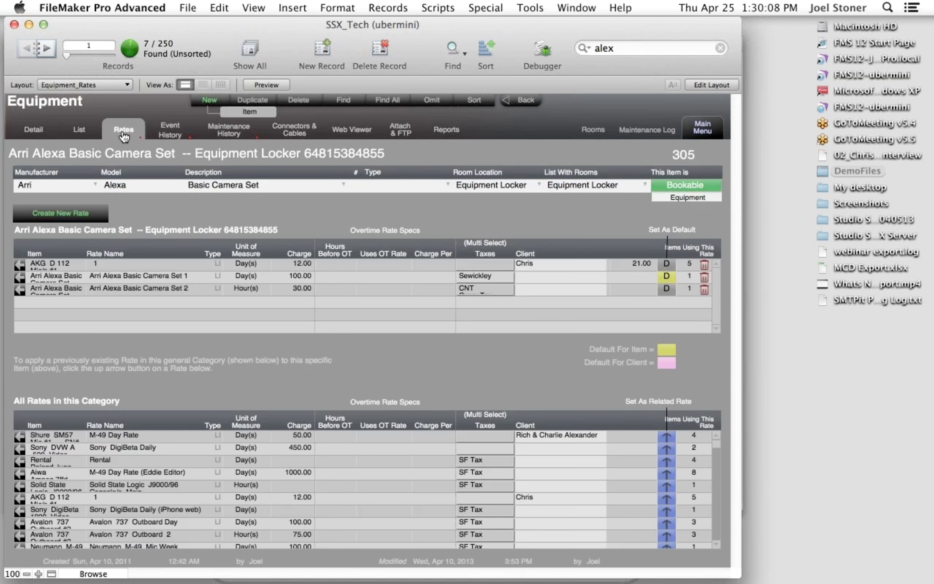
click(23, 277)
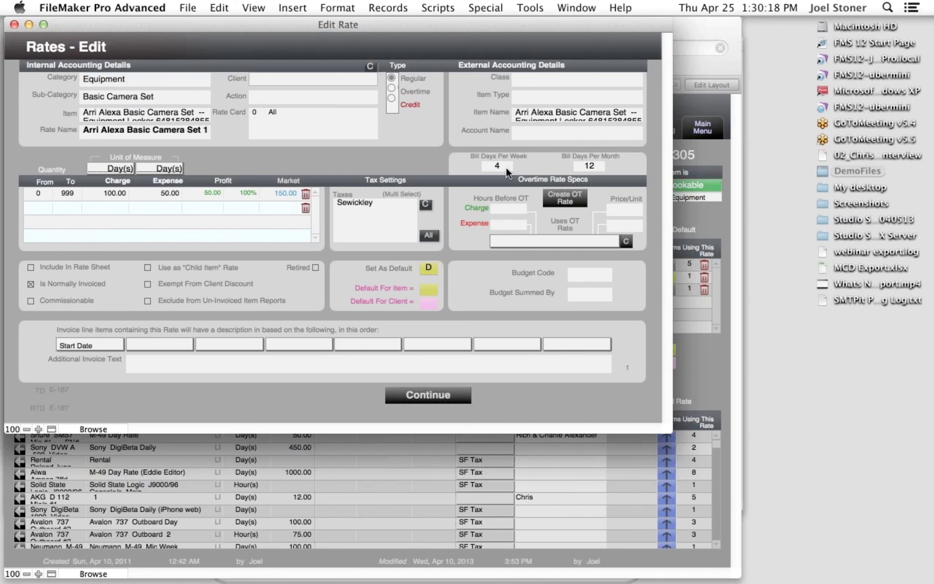
click(492, 166)
click(445, 165)
click(589, 164)
click(447, 158)
click(452, 395)
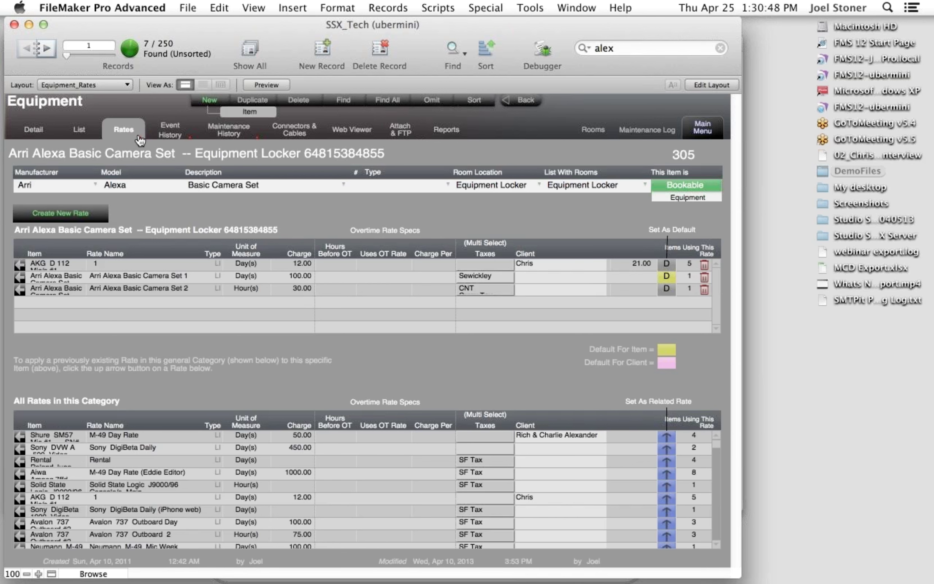
- Review the camera set's event history, including its booking line items, check-in status and earnings
click(180, 136)
scroll(333, 360, down, 5)
scroll(338, 375, up, 5)
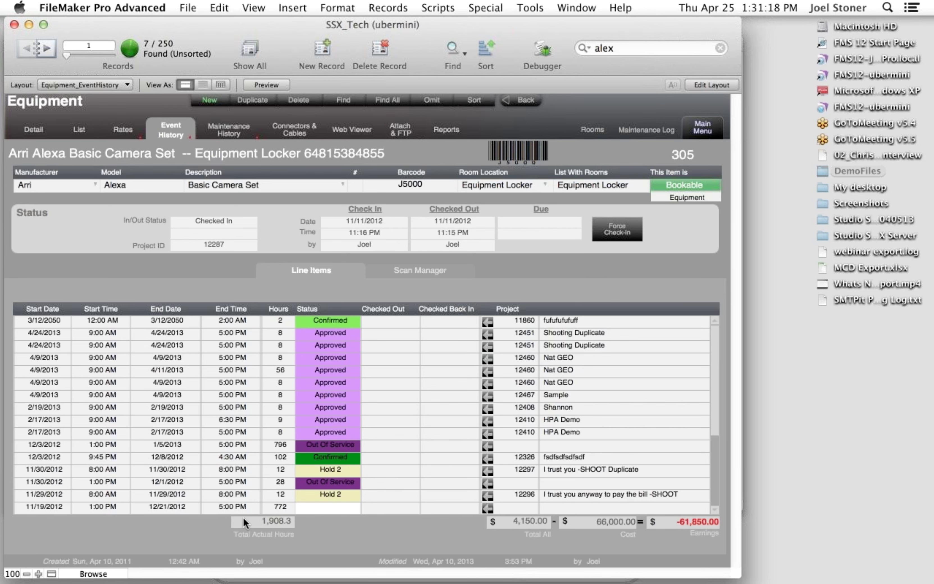
- Log a scan in the Scan Manager with the person's name, location "equipment locker" and barcode P1020
click(409, 270)
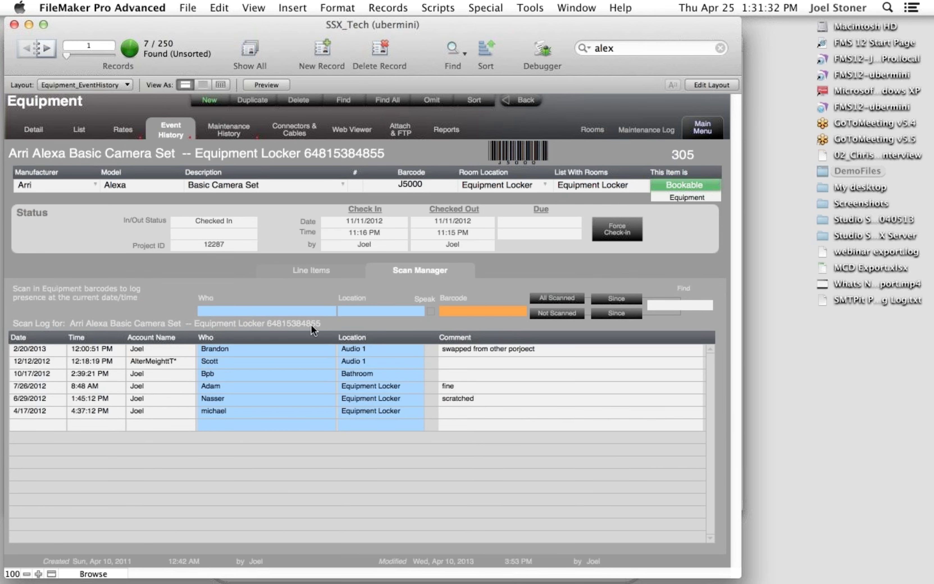
click(302, 313)
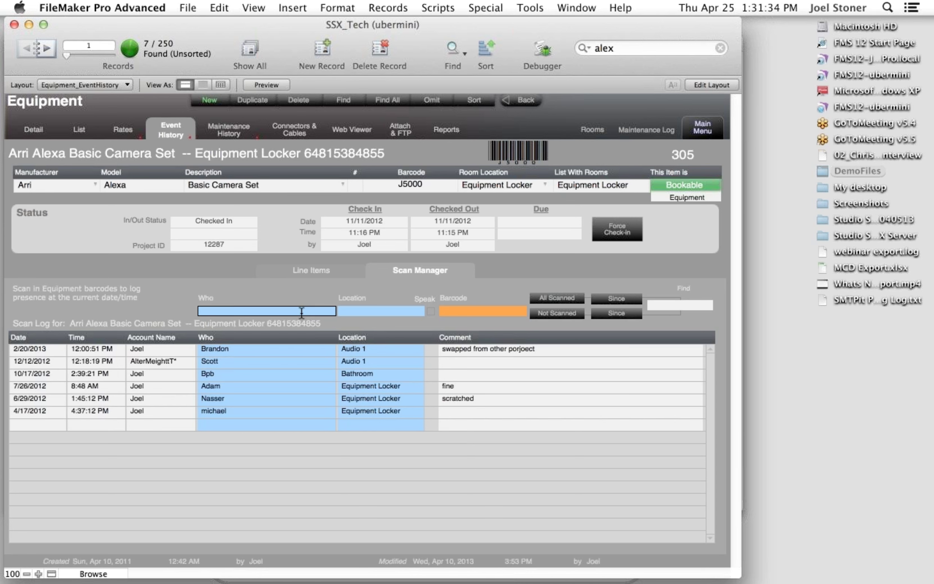
text(joel)
click(346, 311)
key(Escape)
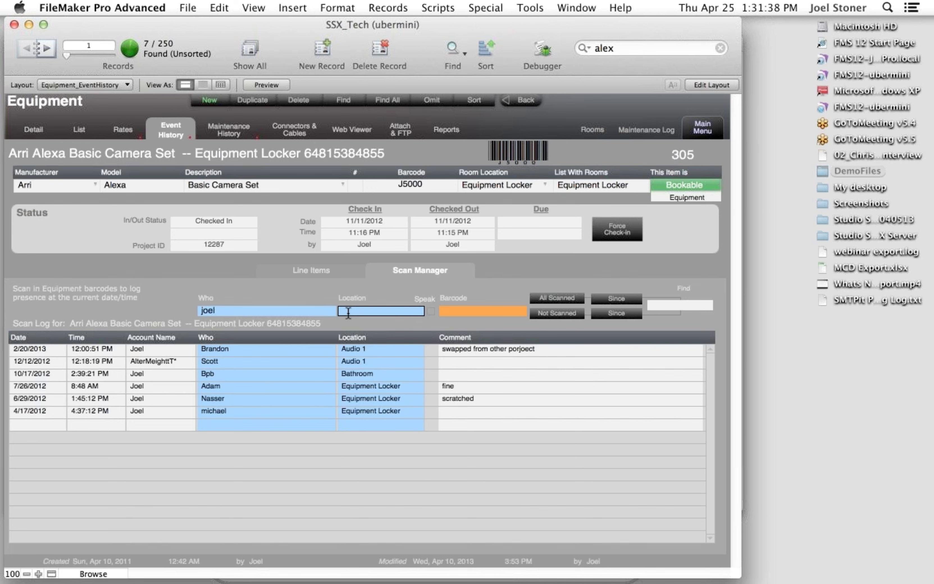
text(equipment locker)
click(467, 312)
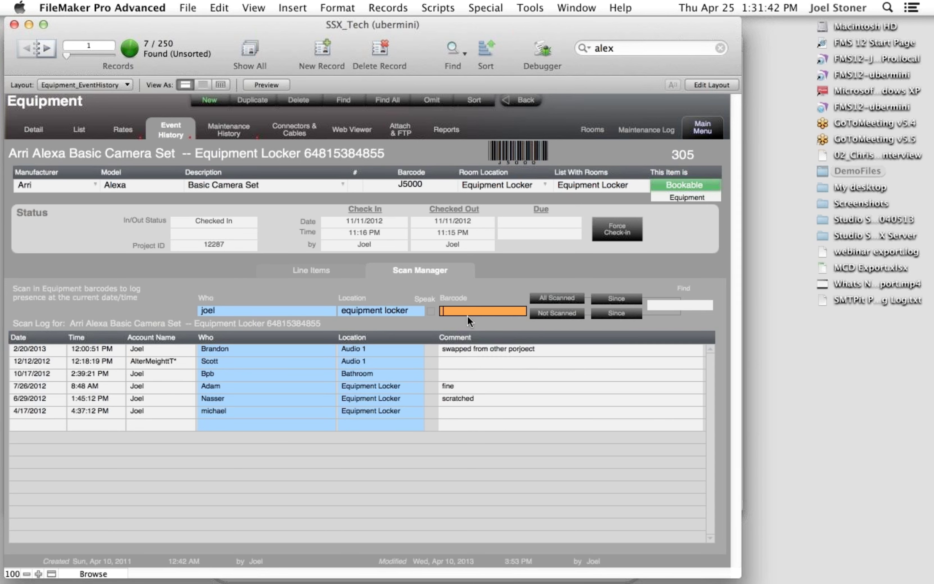
text(J)
key(BackSpace)
text(P1020)
key(Return)
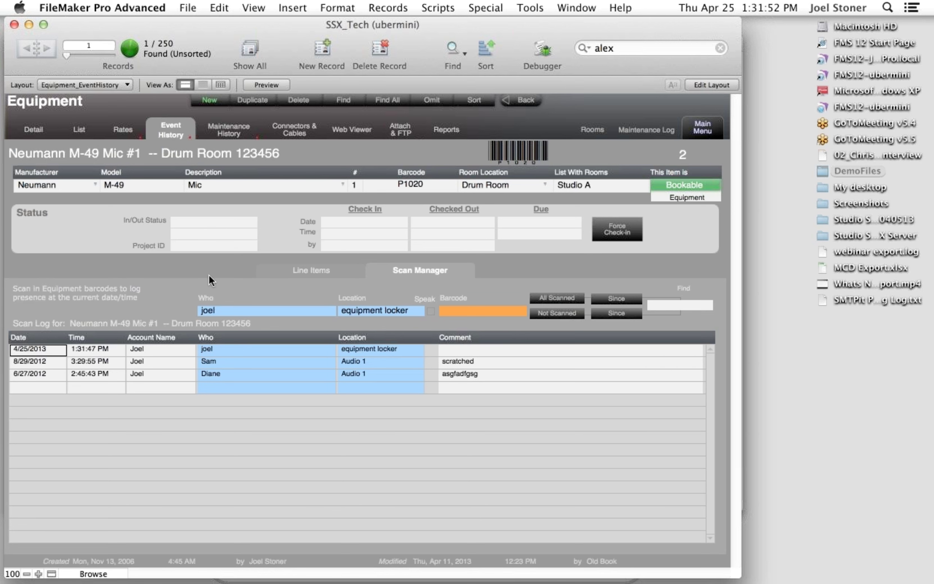
- Check the time, account name and location of the newest scan log entry for the Neumann M-49 mic
click(79, 348)
click(170, 348)
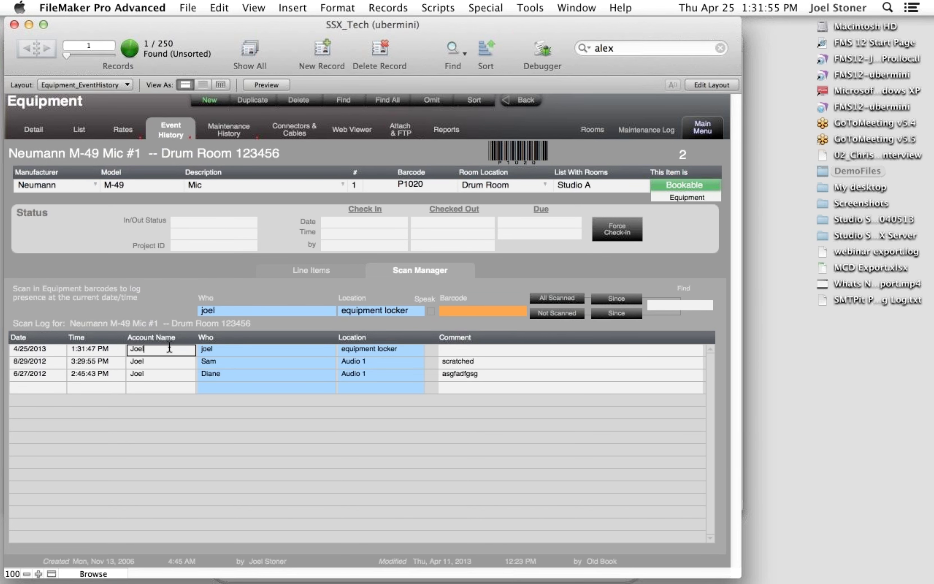
click(378, 348)
click(568, 264)
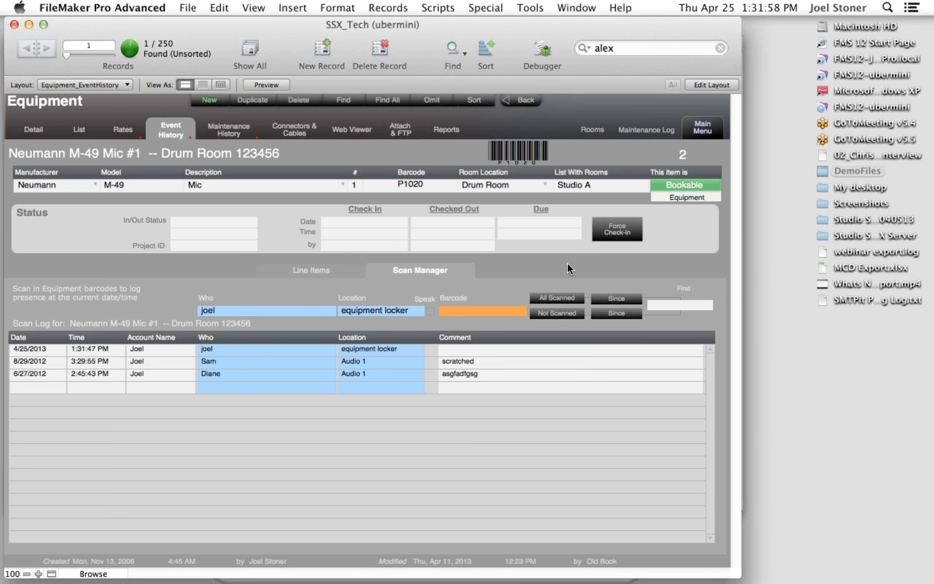
- Find all equipment that has not been scanned since 1/1/2013
click(654, 305)
click(623, 324)
click(624, 324)
click(624, 323)
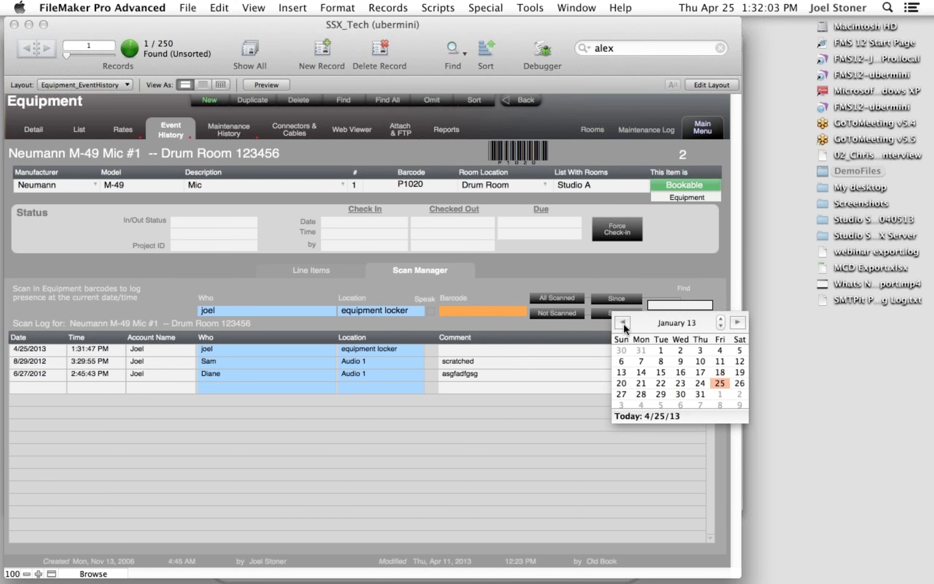
click(661, 350)
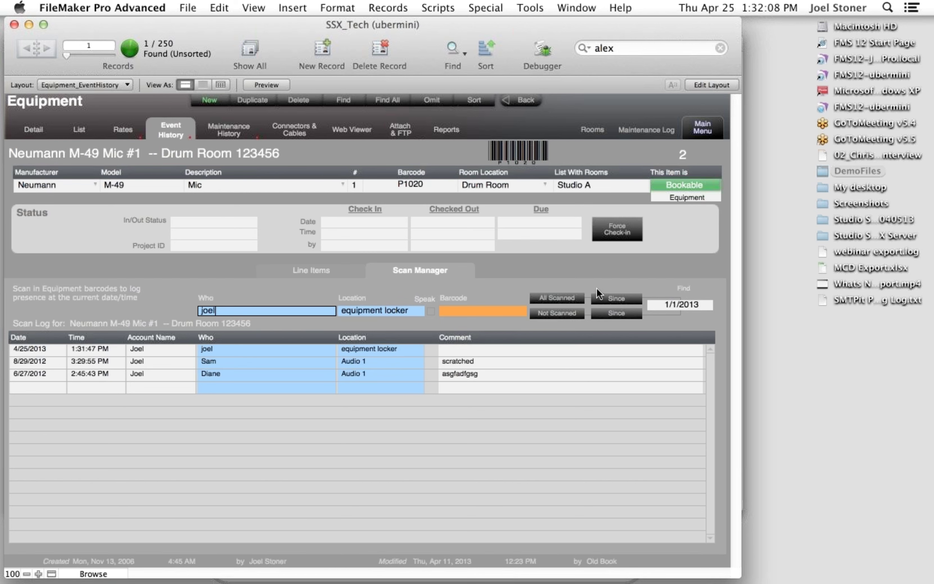
click(568, 320)
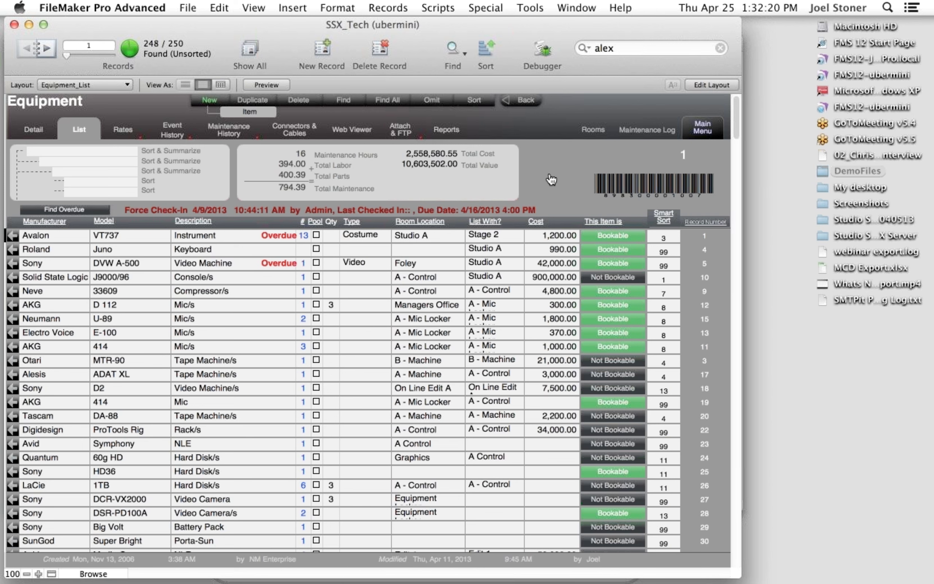
- Look through the Avalon VT737's event history, maintenance history and web search results
click(172, 133)
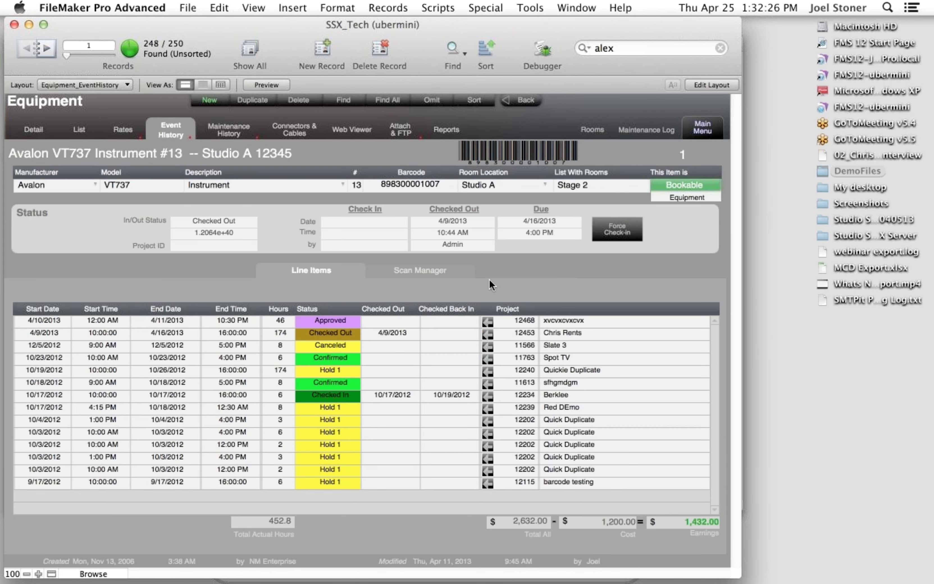
click(230, 131)
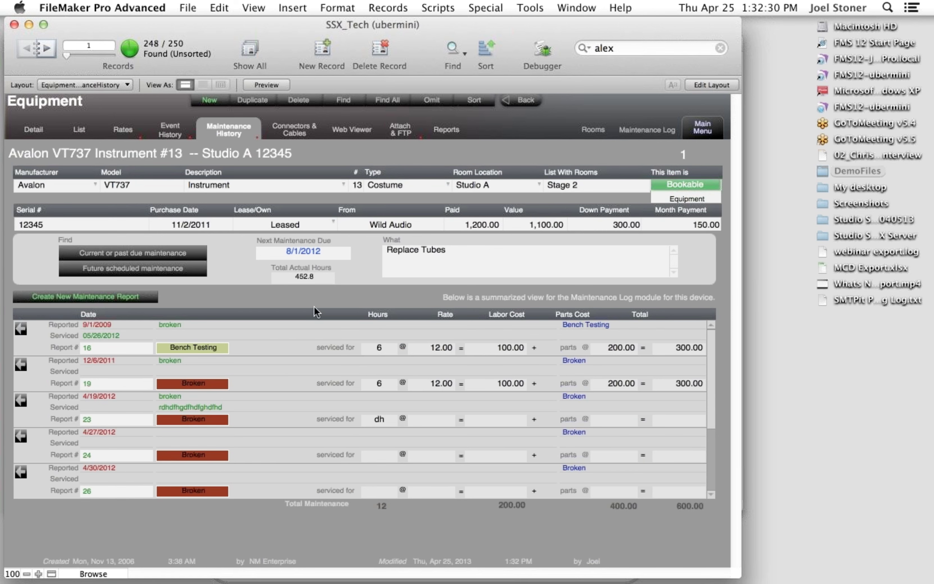
click(299, 141)
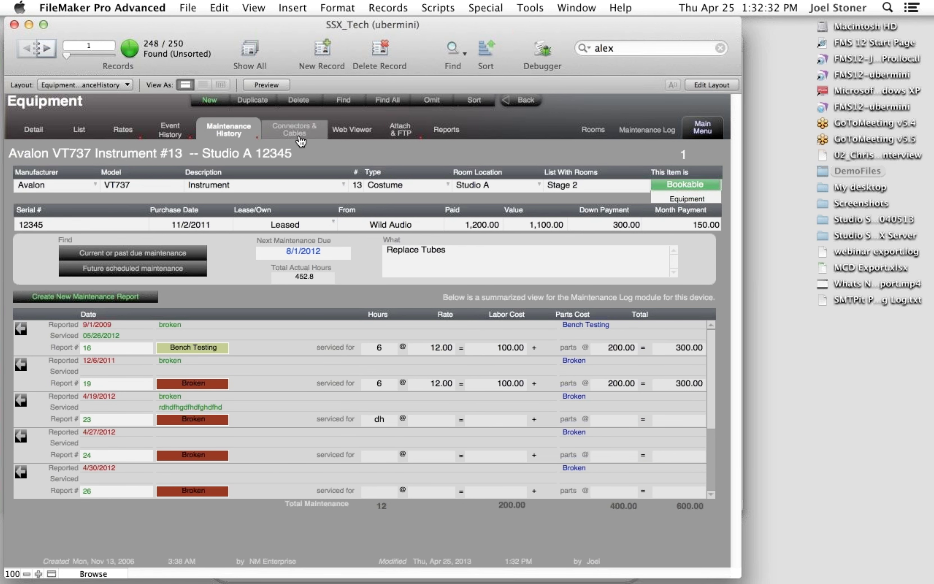
click(354, 140)
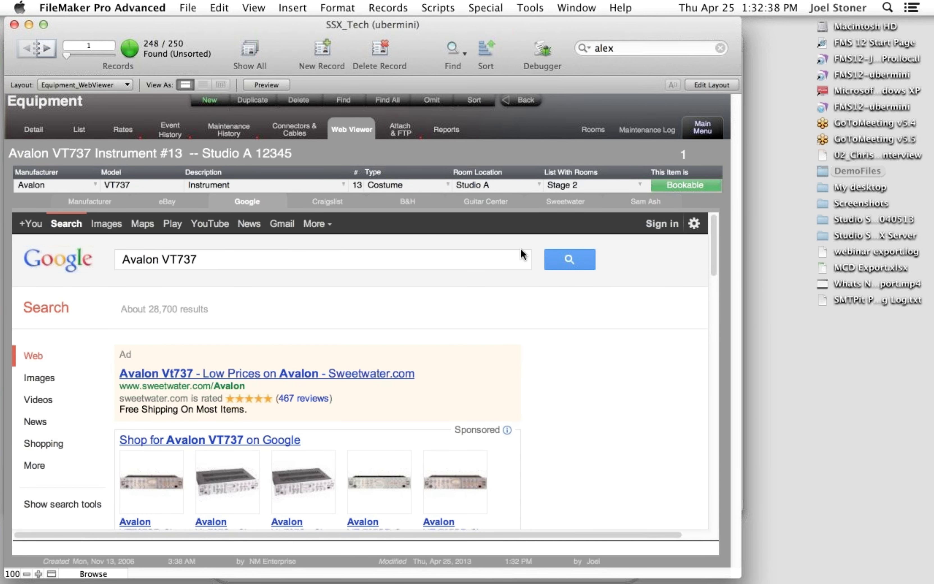
- Look at the Google results for the Roland Juno and the Solid State Logic J9000/96, plus the console's Craigslist results
scroll(412, 404, down, 1)
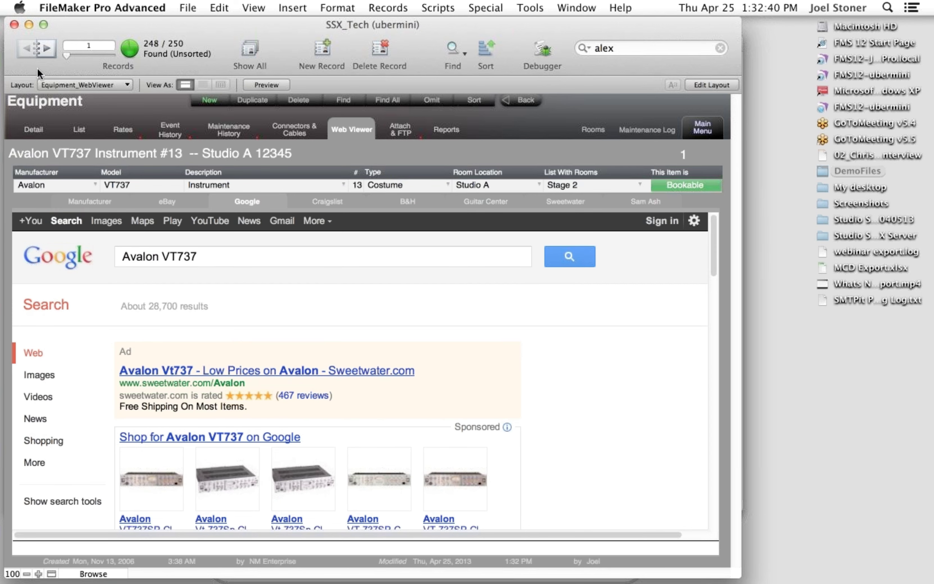
click(41, 49)
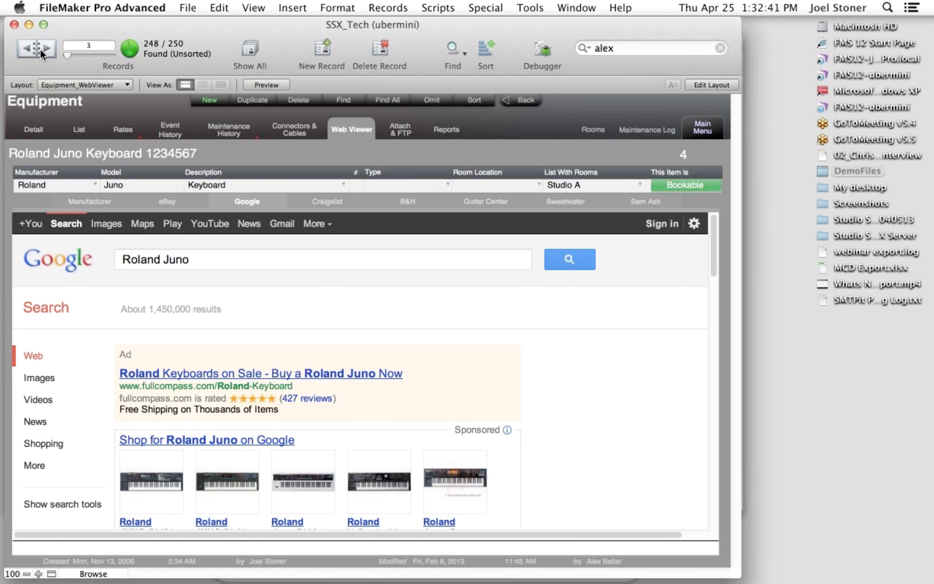
click(40, 49)
click(40, 49)
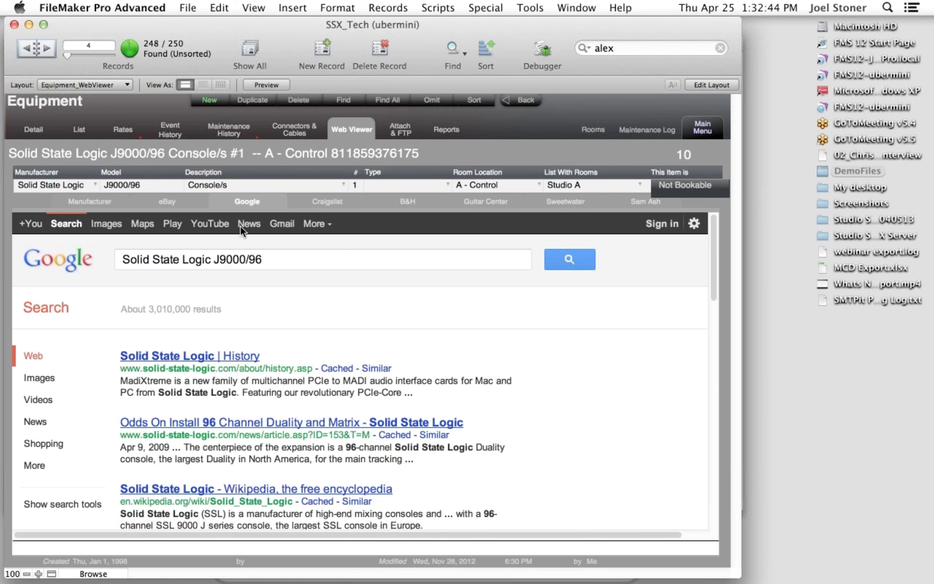
click(321, 203)
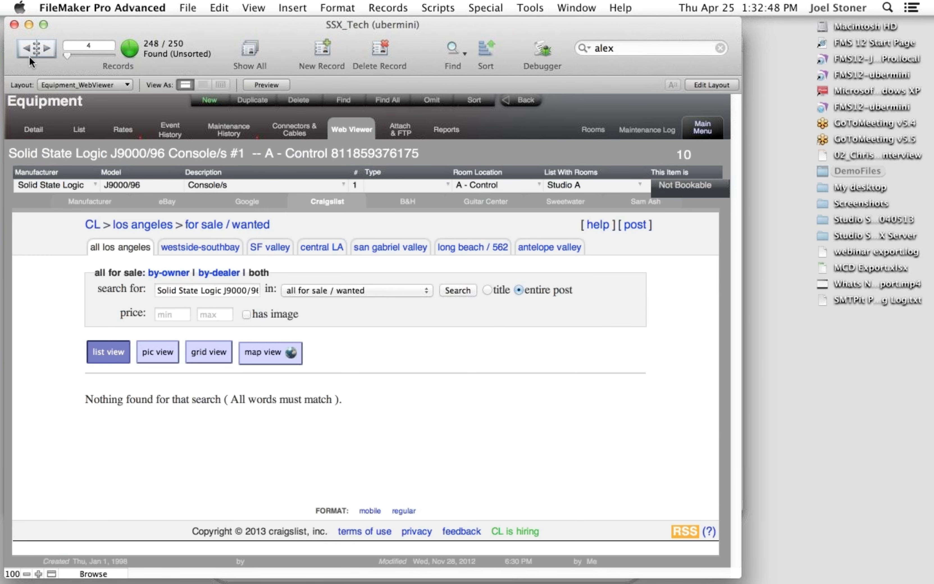
- Look through the eBay listings for the Sony DVW A-500 video machine
click(175, 201)
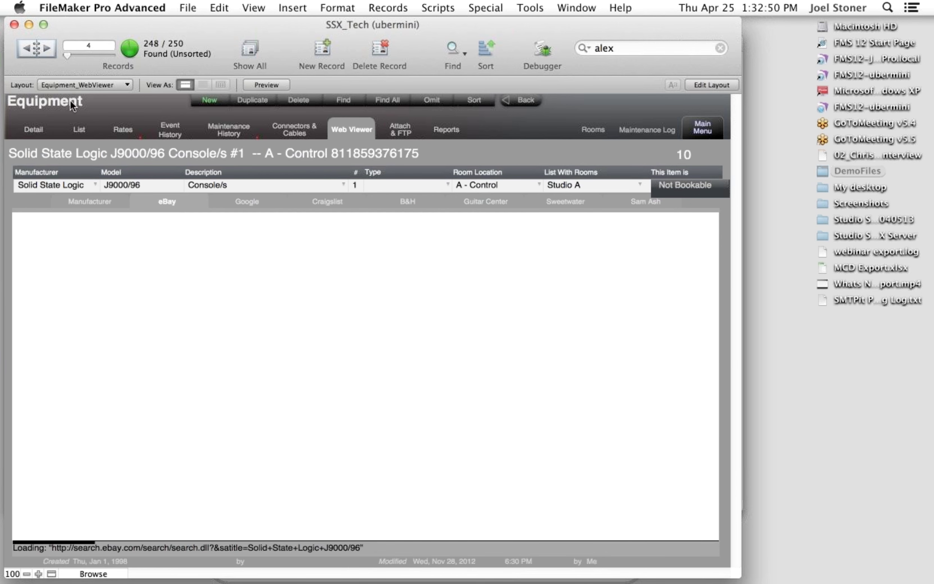
click(27, 49)
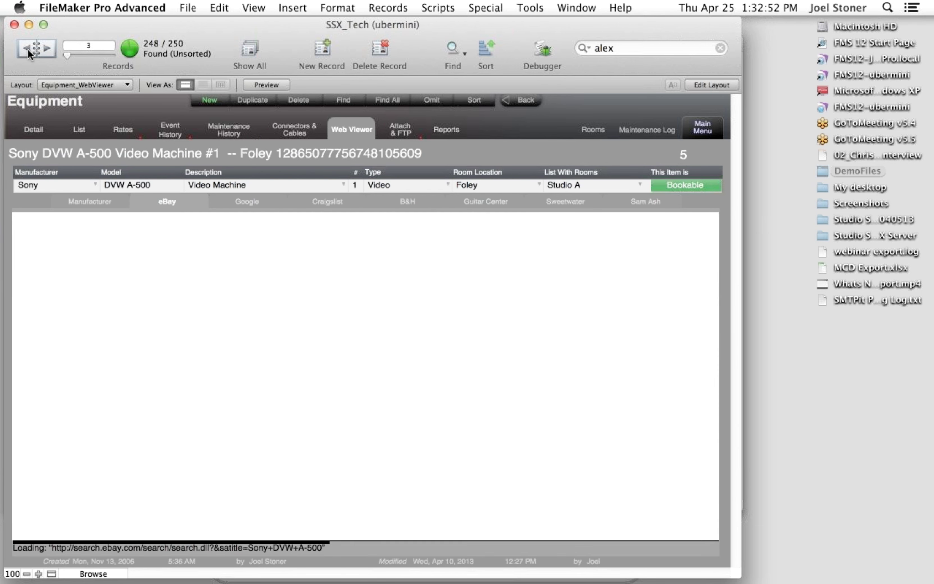
scroll(348, 373, down, 15)
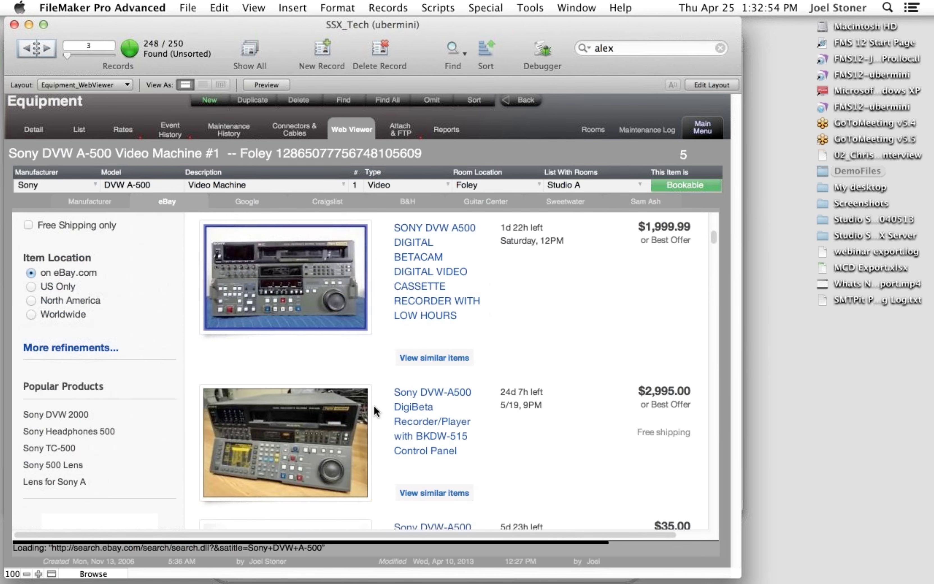
scroll(377, 412, down, 7)
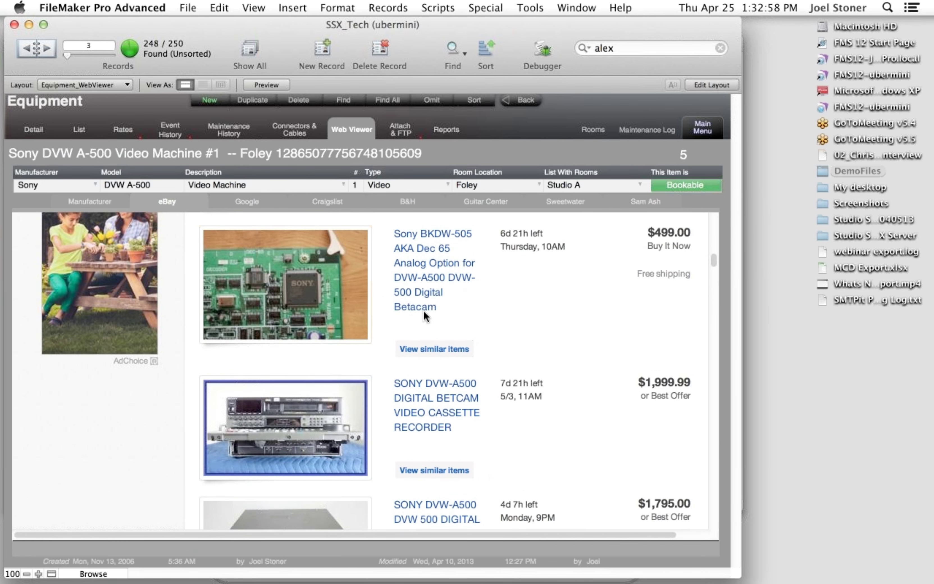
scroll(487, 381, up, 10)
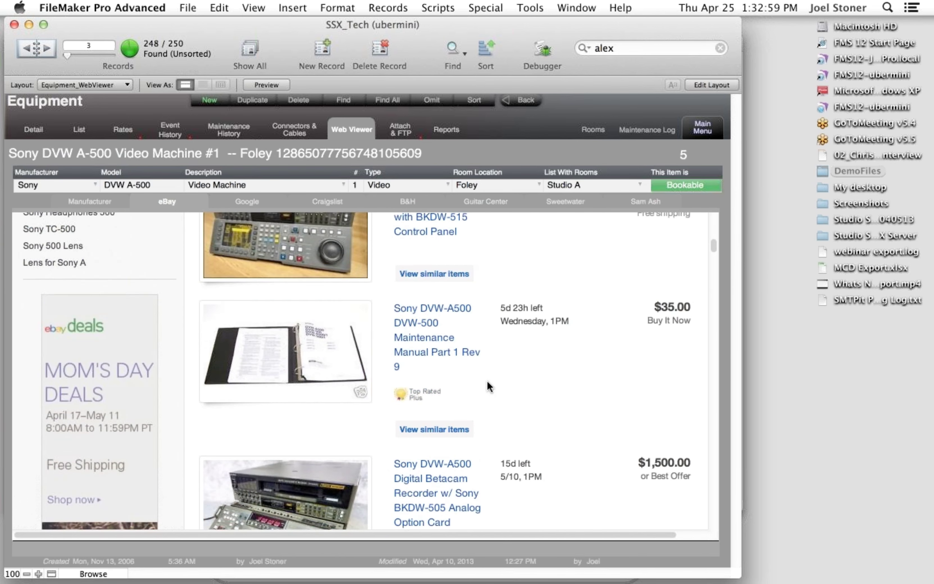
scroll(487, 381, up, 5)
- Look over the manufacturer's web page for the Sony DVW A-500
click(83, 202)
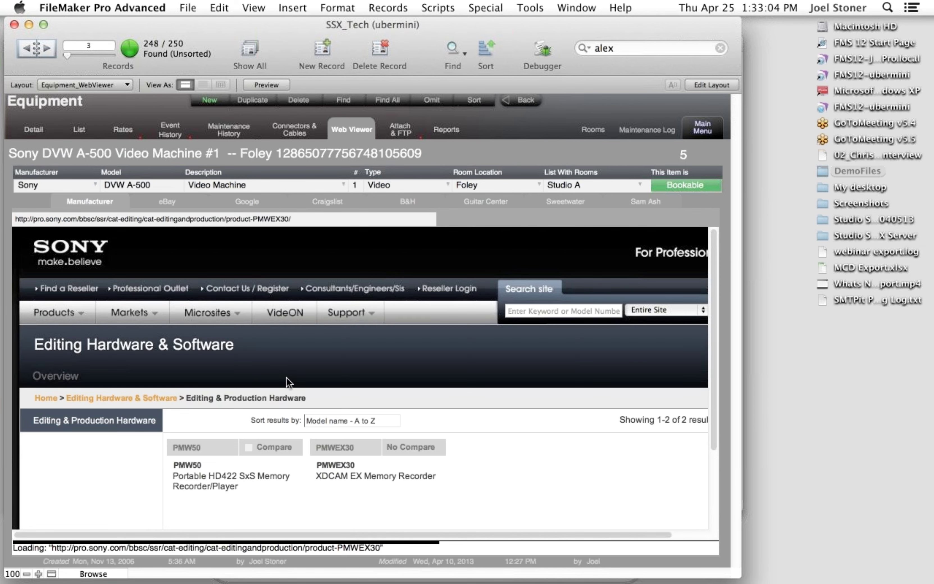
scroll(297, 389, down, 5)
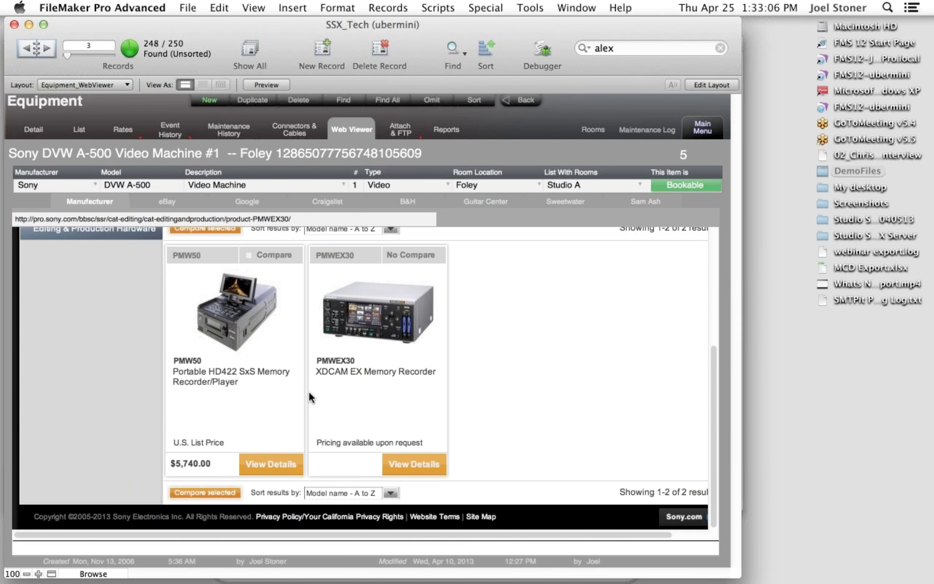
scroll(310, 390, up, 5)
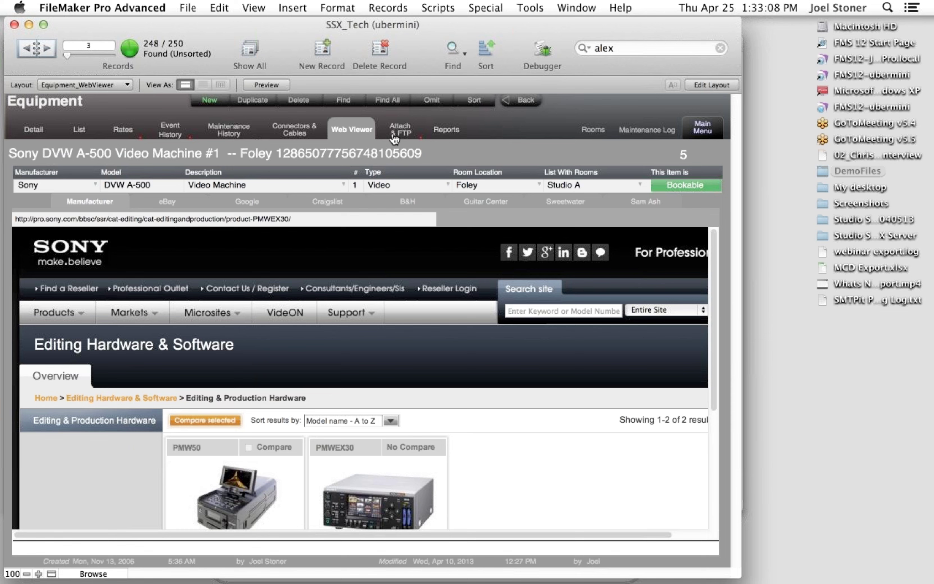
- Open the attached v2222.pdf of the Sony DVW A-500, skim its pages and close it
click(398, 135)
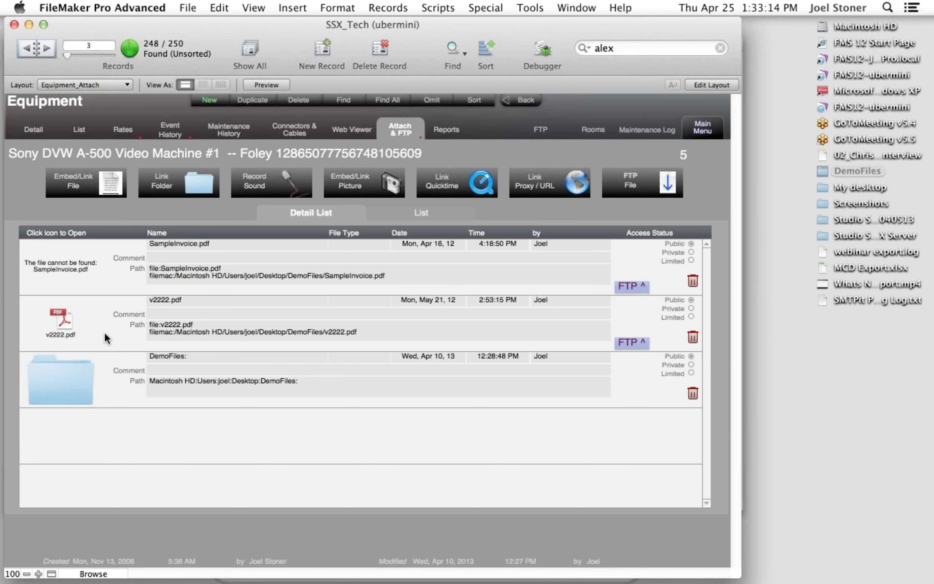
click(62, 326)
scroll(259, 404, down, 10)
scroll(261, 406, up, 12)
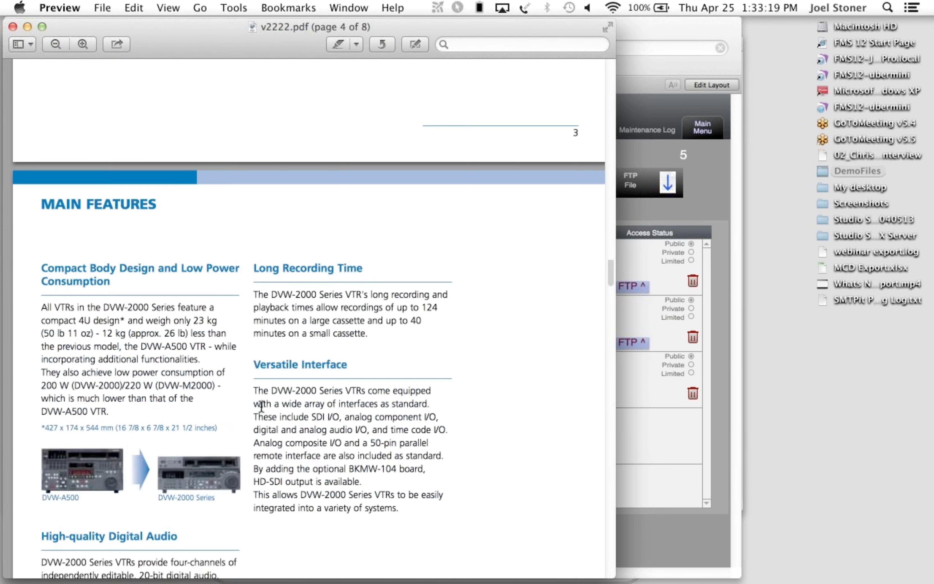
scroll(273, 359, up, 20)
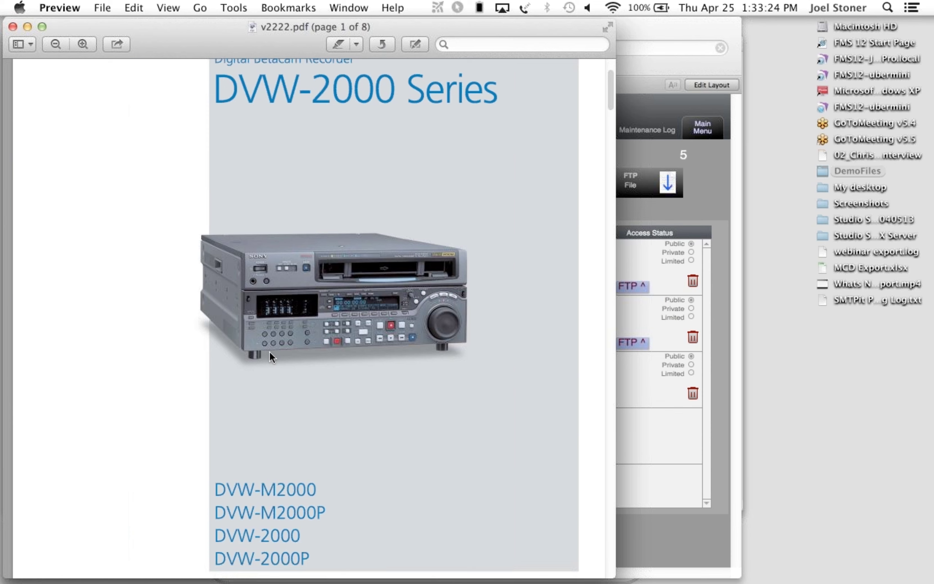
key(super+w)
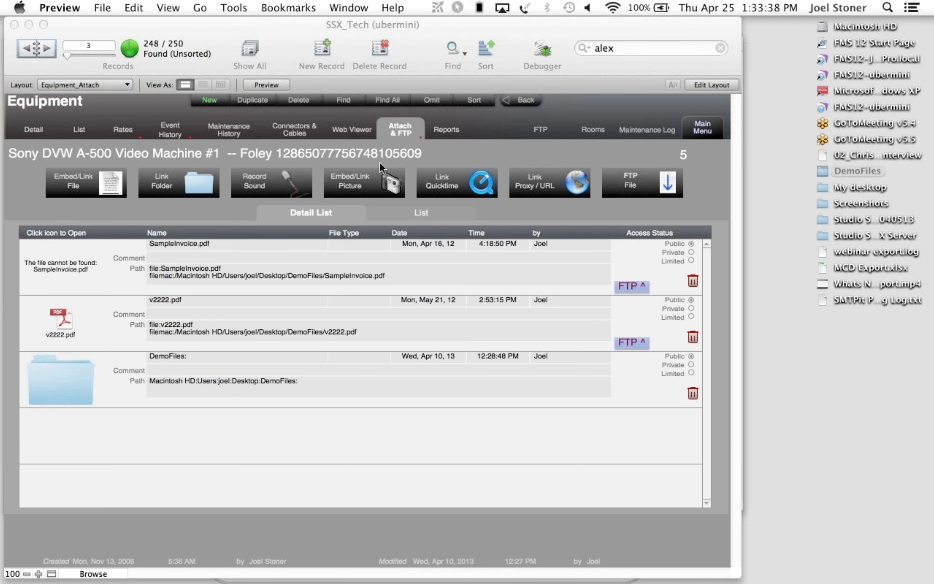
- Switch from the attachments to the equipment list and open the Categories & Items module
click(83, 129)
click(82, 129)
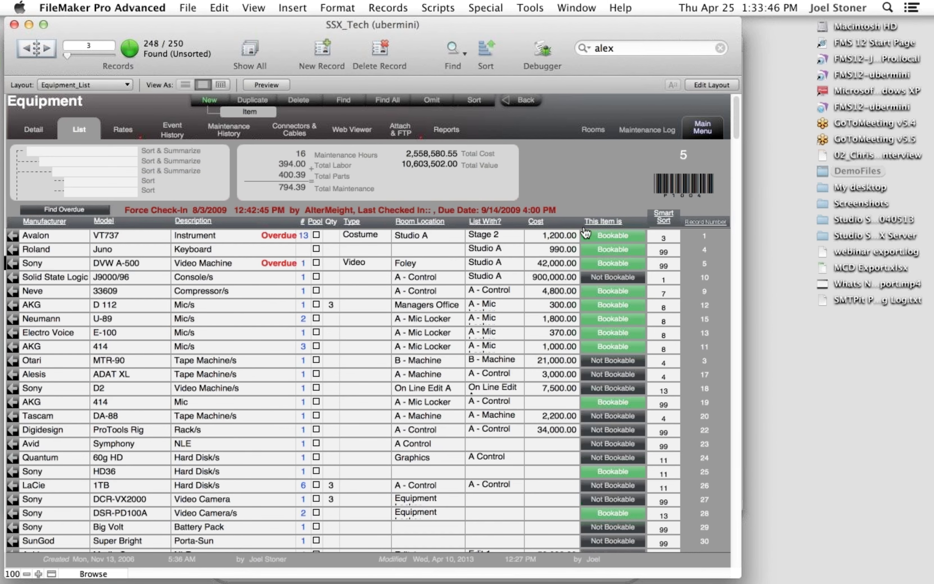
click(700, 127)
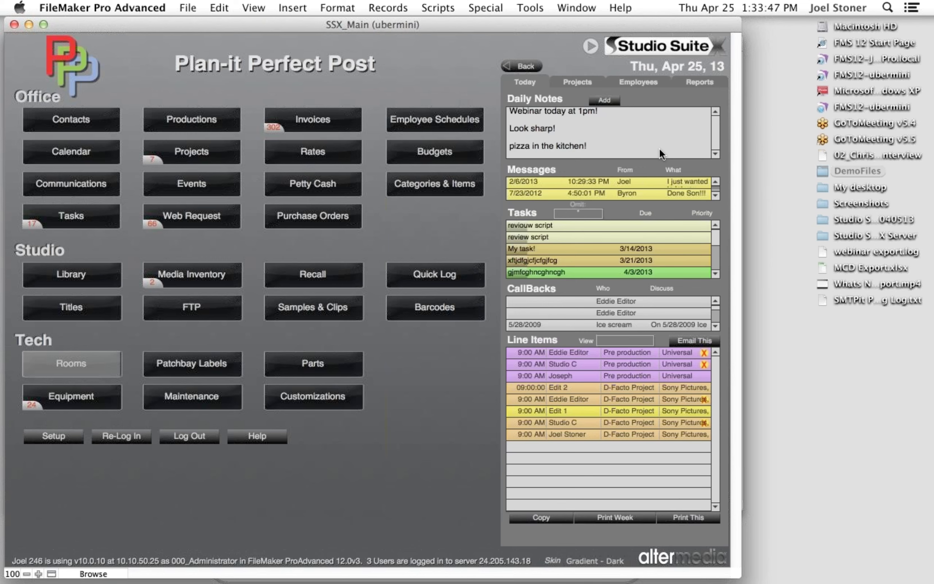
click(448, 197)
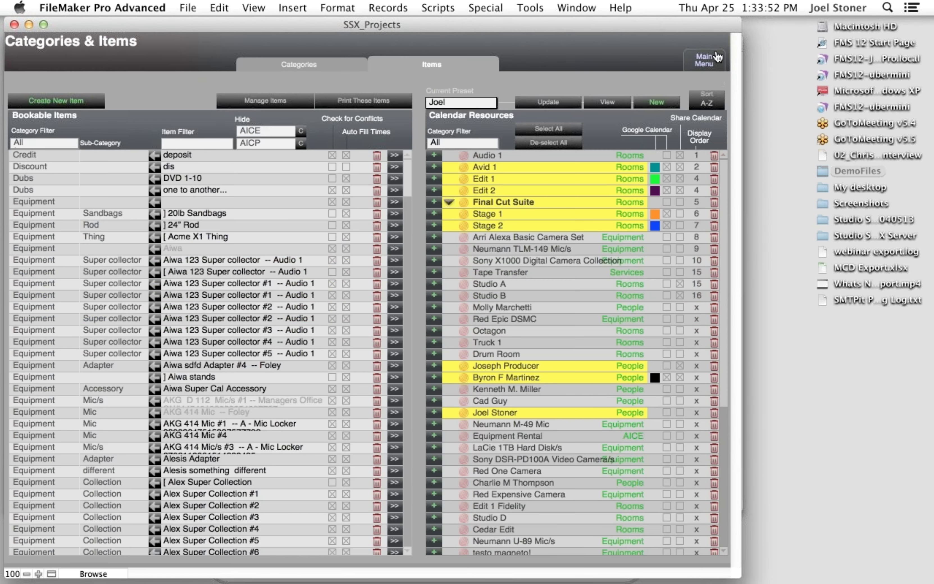
click(705, 59)
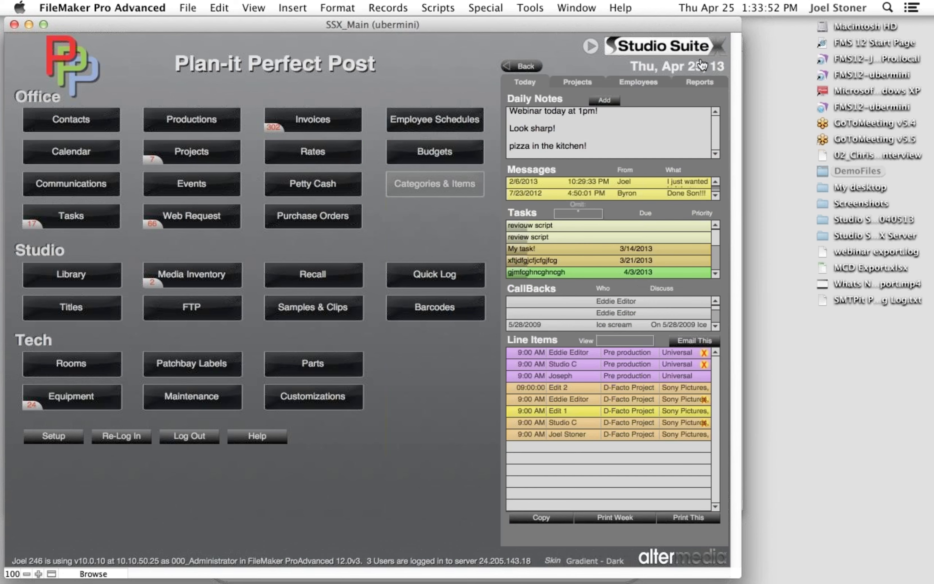
click(464, 193)
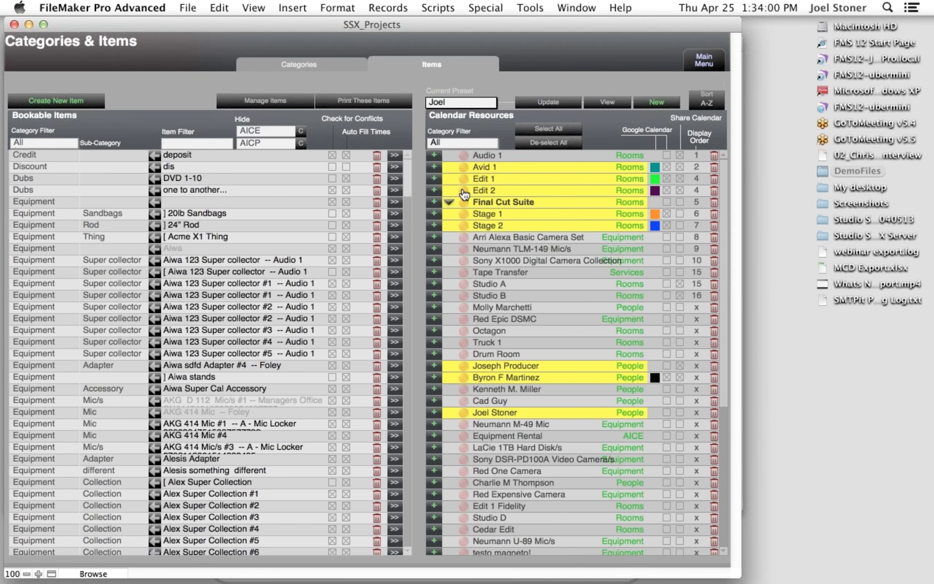
- Filter the bookable items by Services, inspect the Colorization item's booking details and close them without changes
click(50, 146)
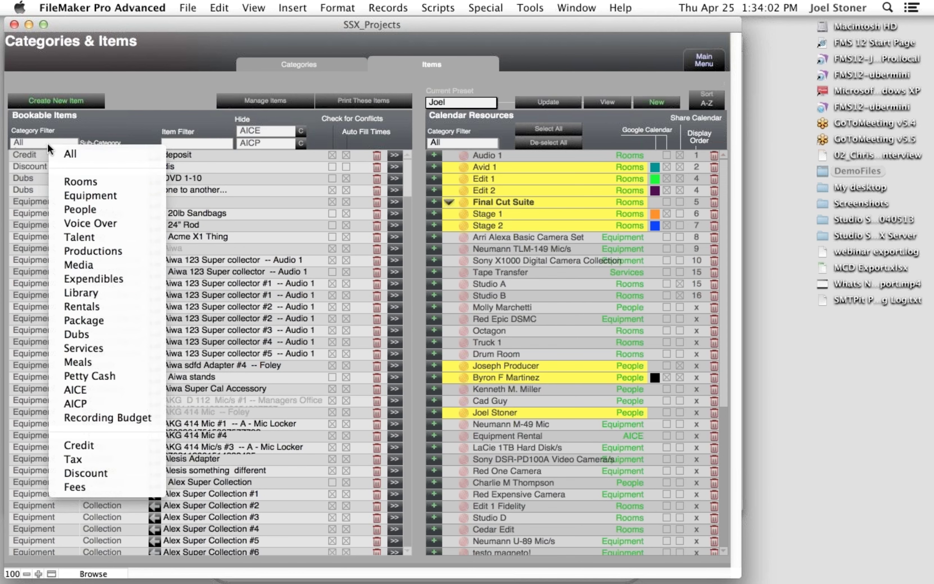
click(88, 343)
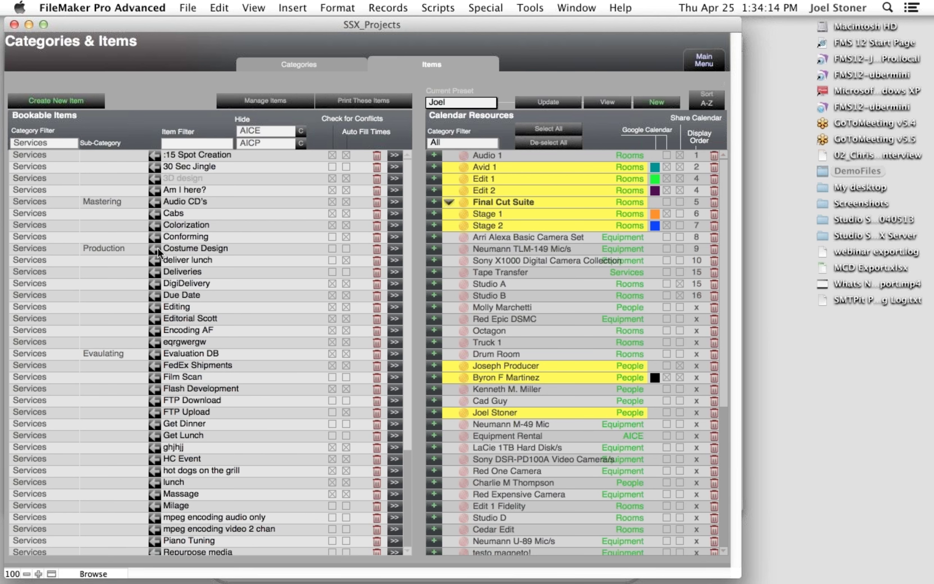
click(157, 228)
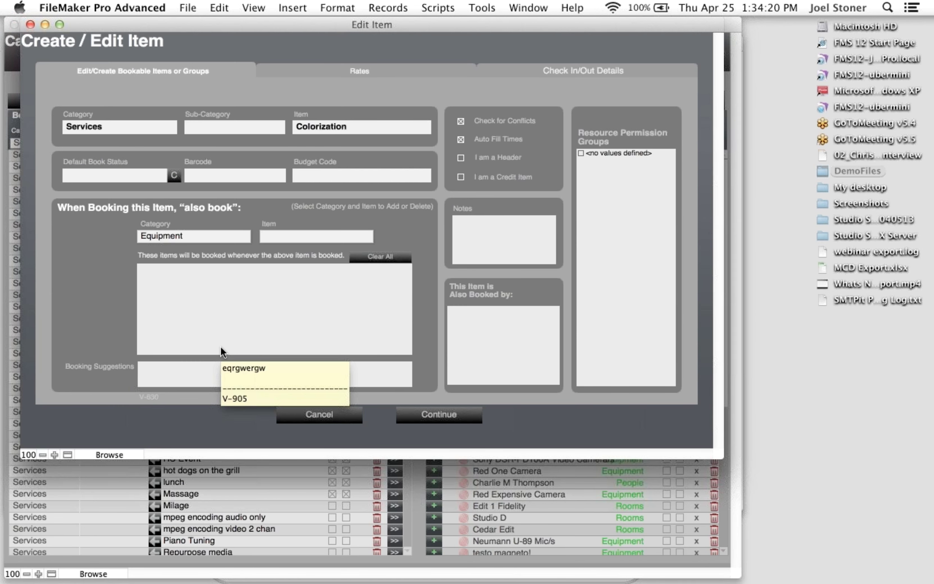
click(280, 422)
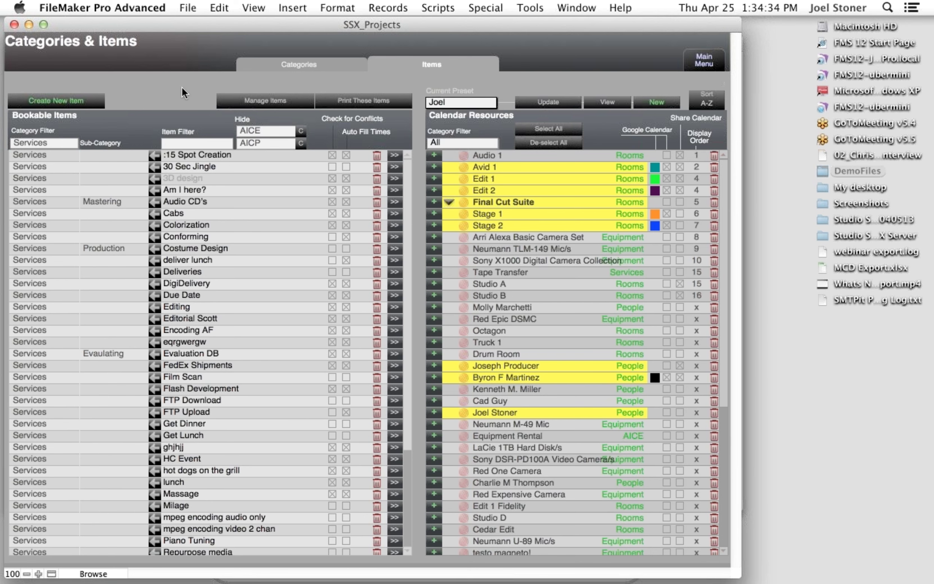
- Filter the bookable items by AICE and clear the AICE and AICP hide settings to browse the items
click(62, 142)
click(107, 389)
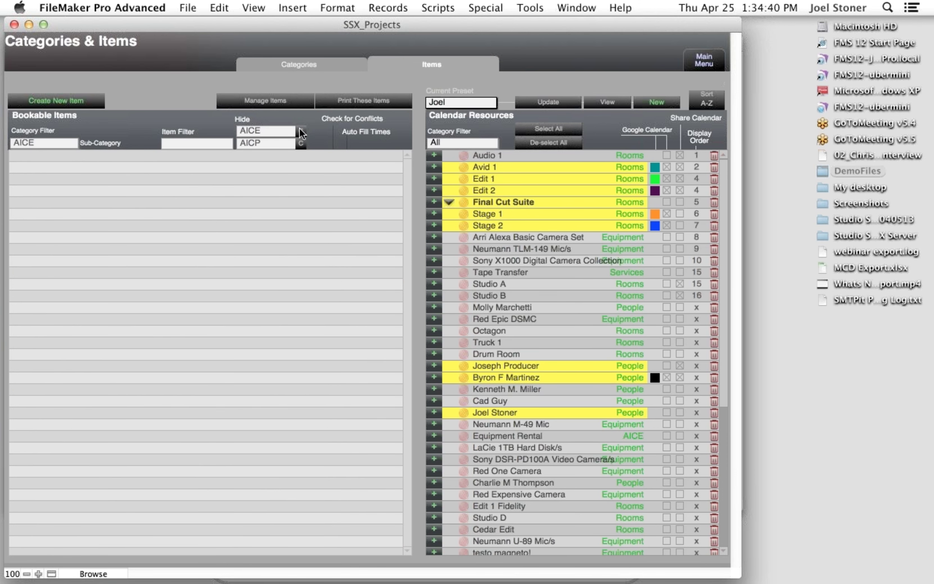
click(301, 144)
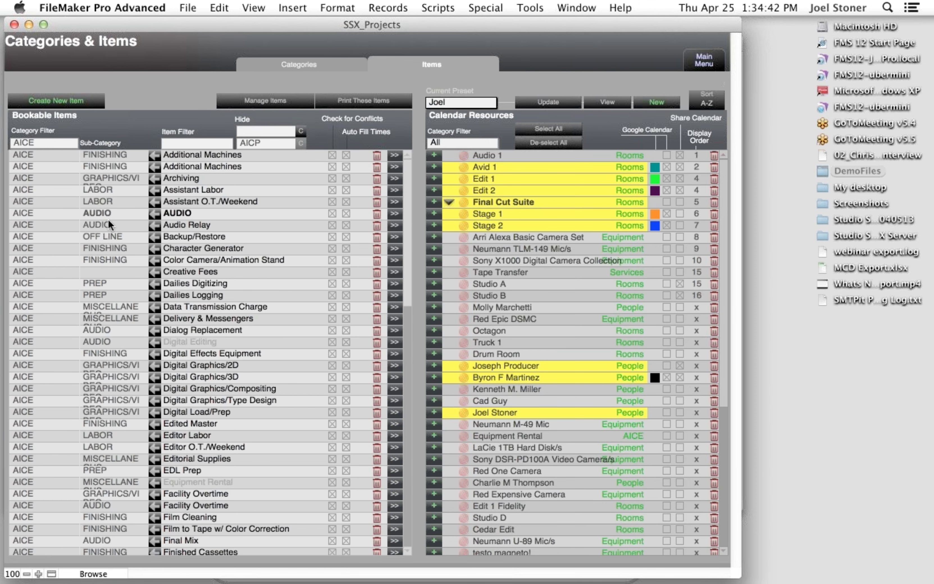
scroll(173, 341, down, 5)
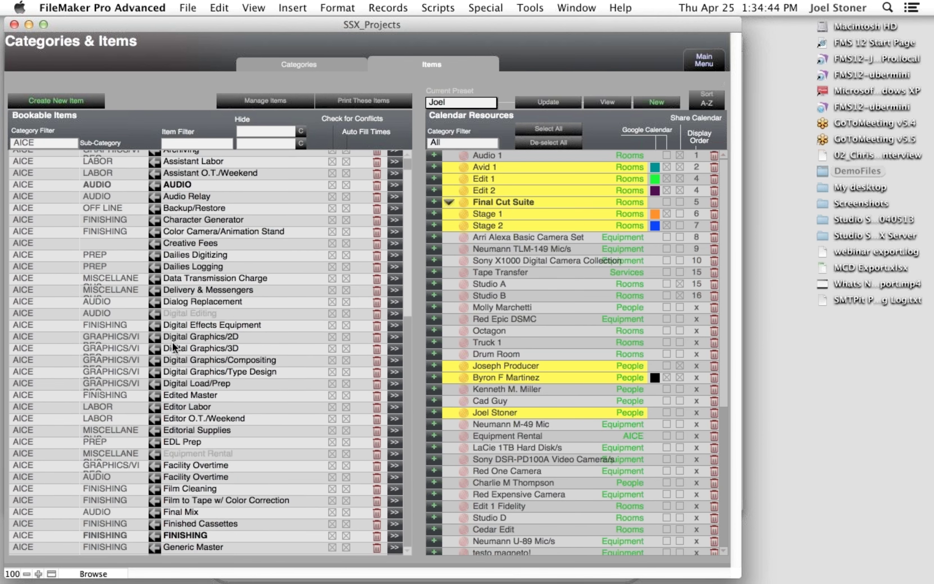
scroll(172, 341, down, 2)
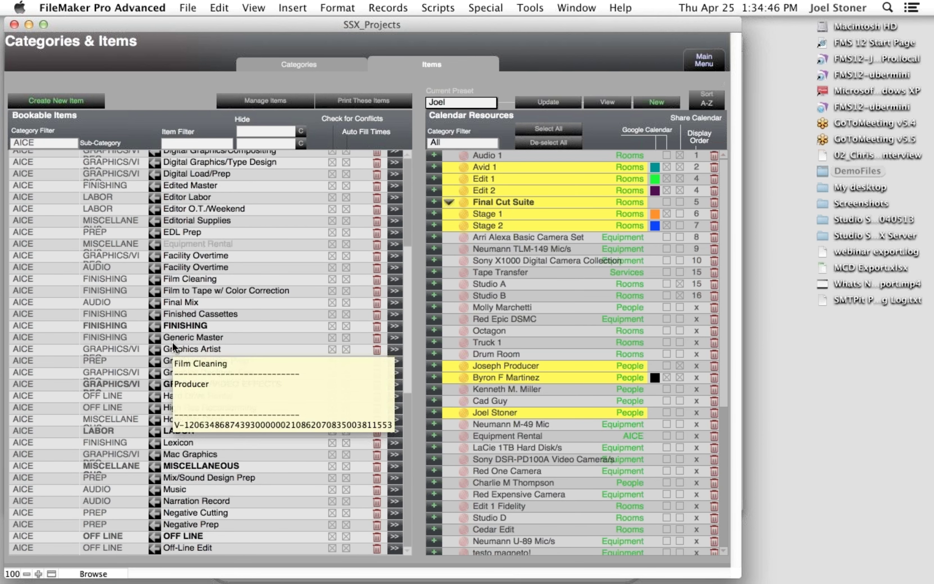
- Filter the bookable items by AICP and browse the resulting list
click(58, 143)
click(102, 401)
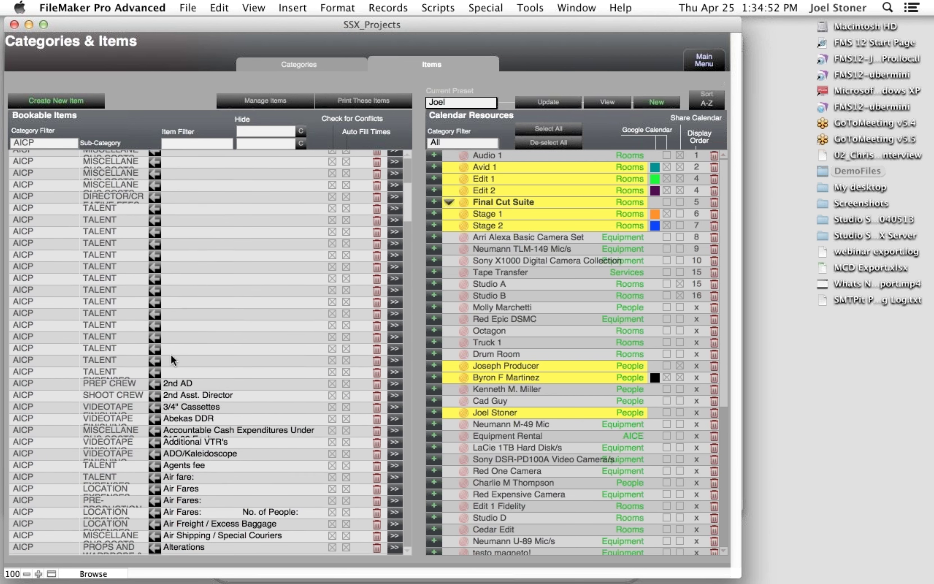
scroll(171, 354, down, 3)
scroll(167, 326, up, 12)
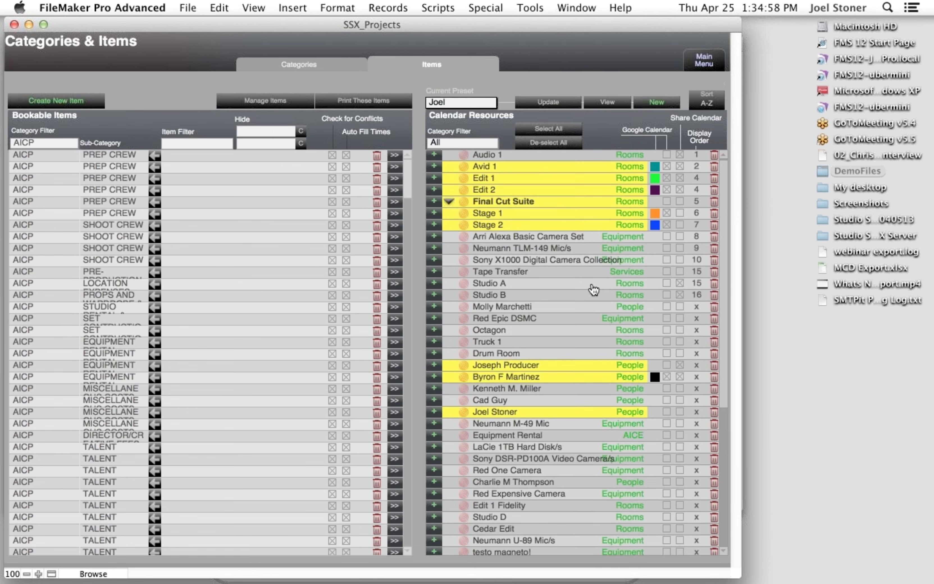
- Look through the calendar resources of the current preset and their sharing and display order options
scroll(592, 280, down, 6)
scroll(597, 301, up, 1)
scroll(596, 300, up, 5)
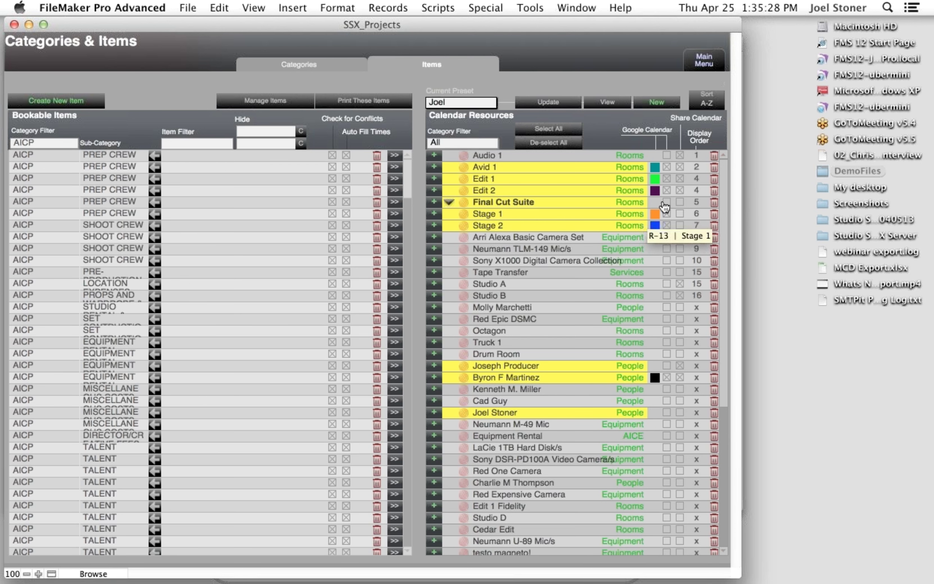
- Add the Webinar Room resource to the current preset in the calendar item settings and return to the calendar
click(701, 59)
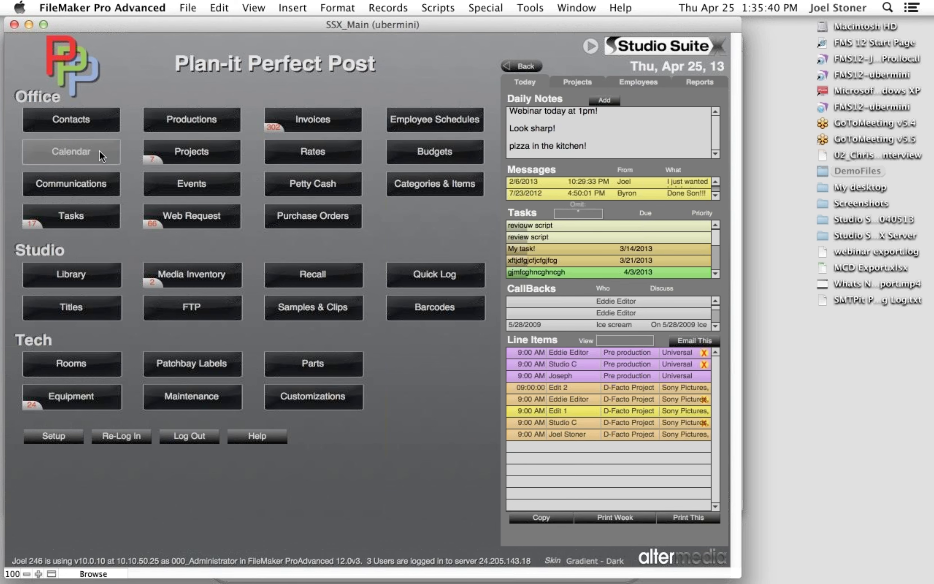
click(110, 160)
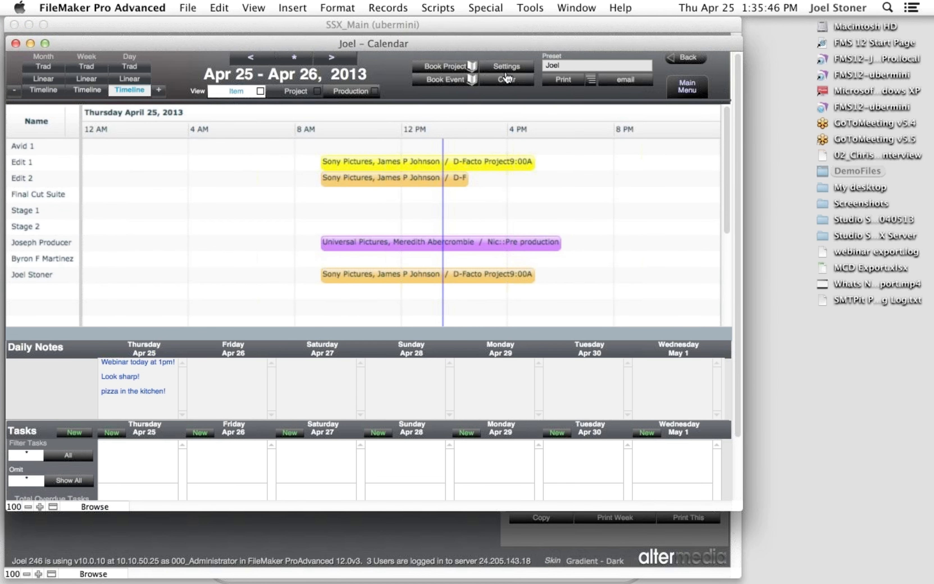
click(506, 68)
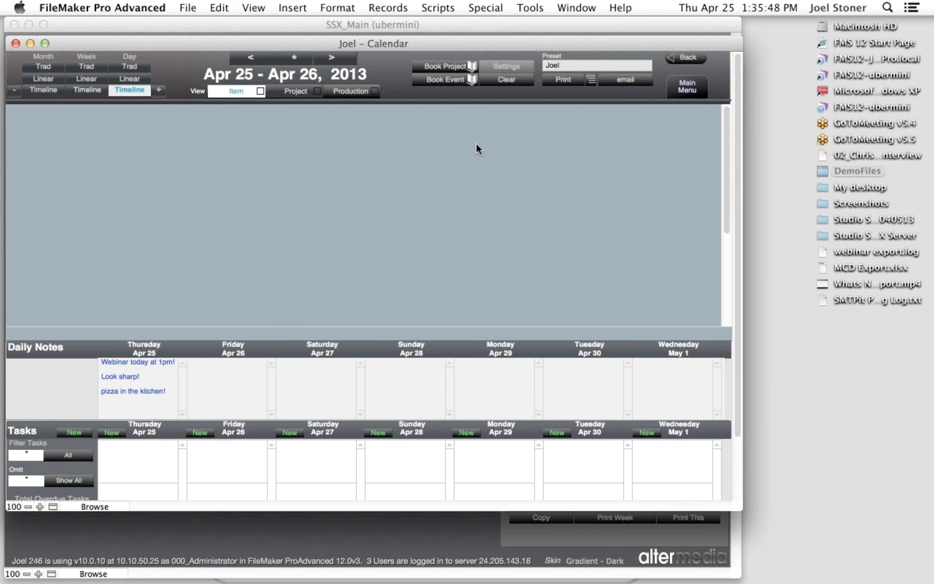
scroll(534, 344, down, 8)
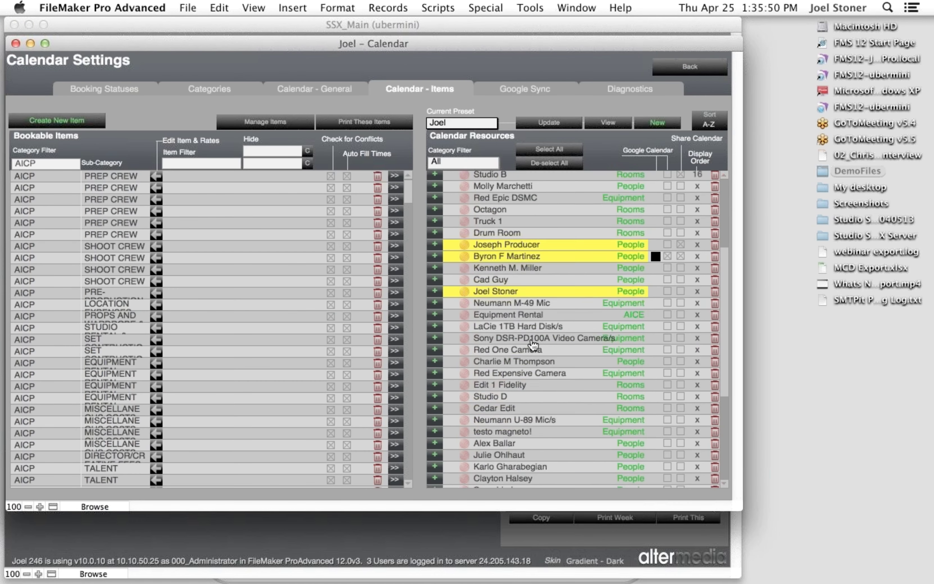
scroll(533, 344, down, 2)
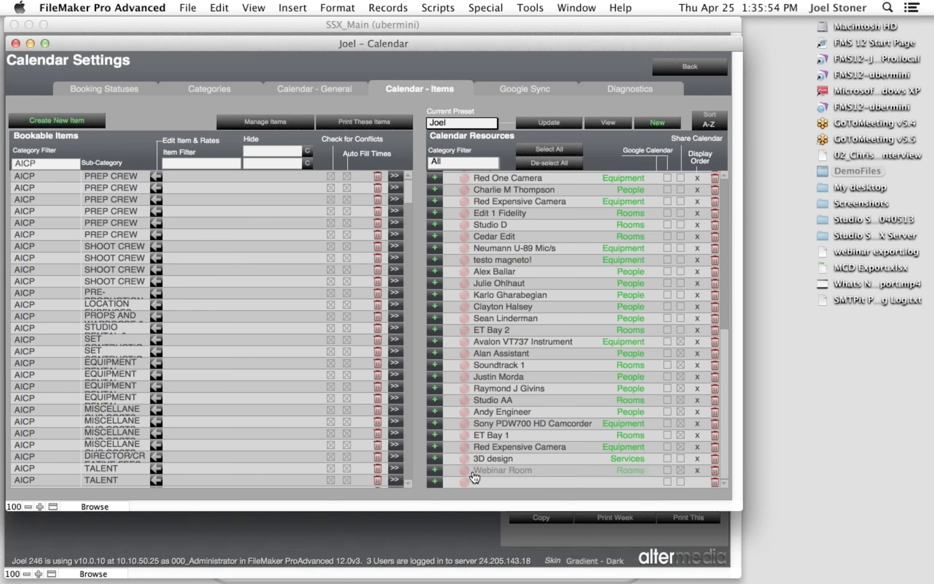
click(516, 474)
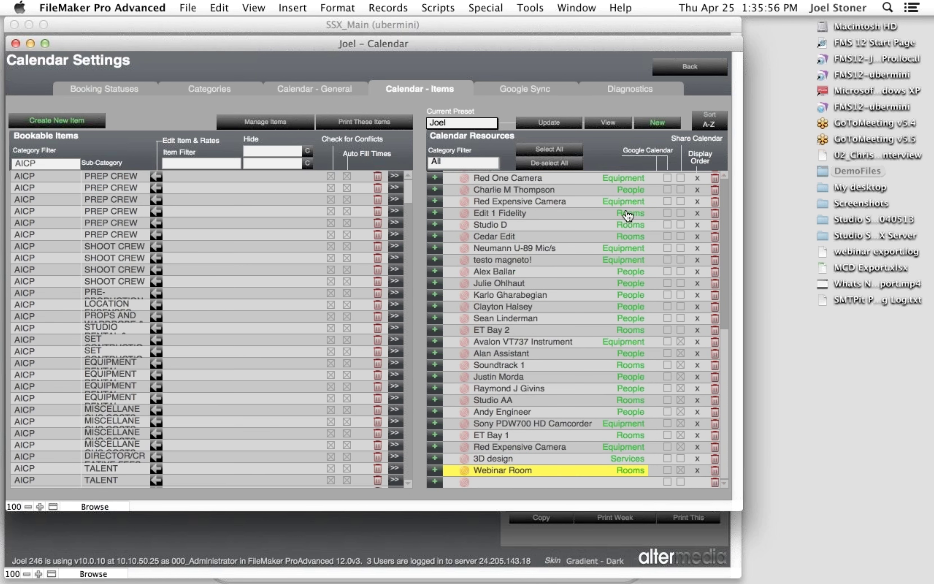
click(670, 73)
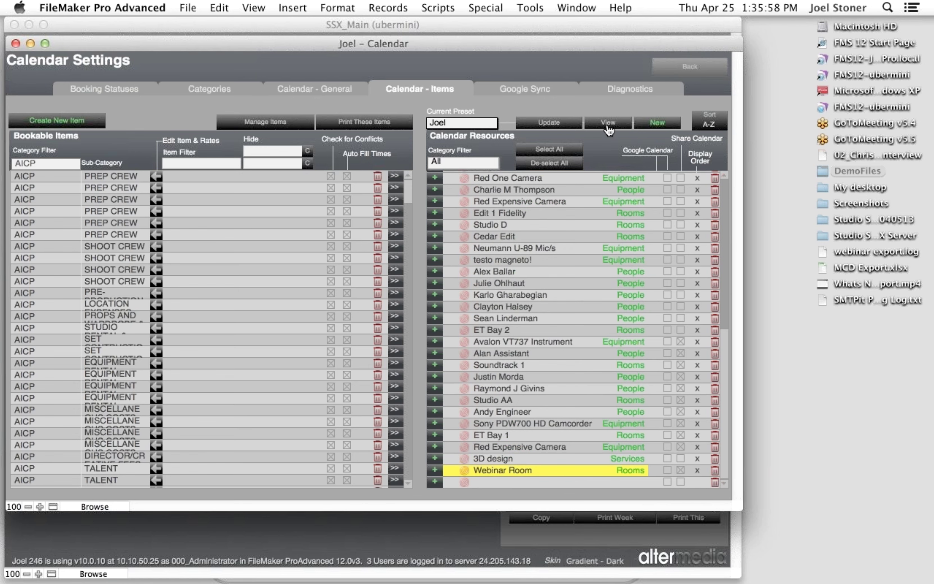
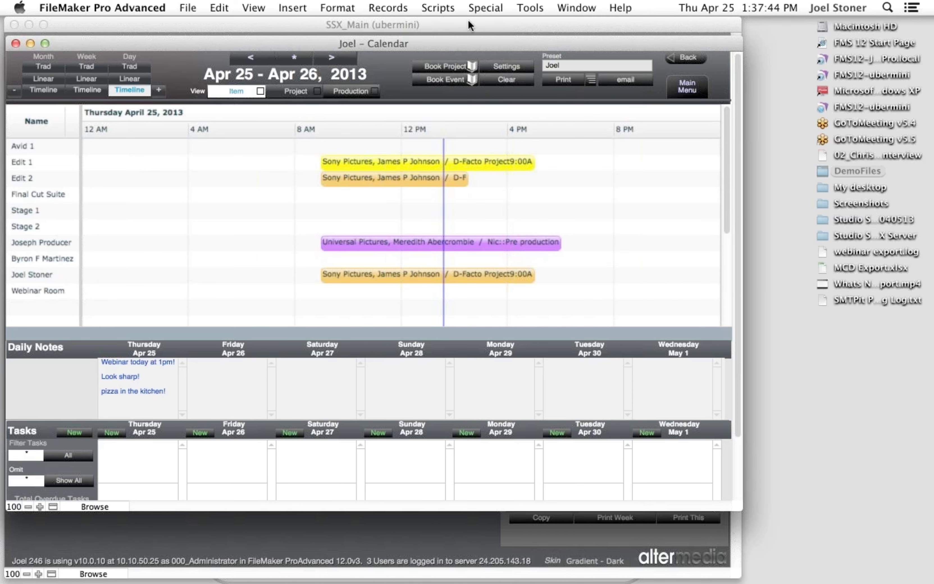
- Reposition and enlarge the calendar window, sort the resources by name and check a person's contact details
drag(474, 42, 592, 53)
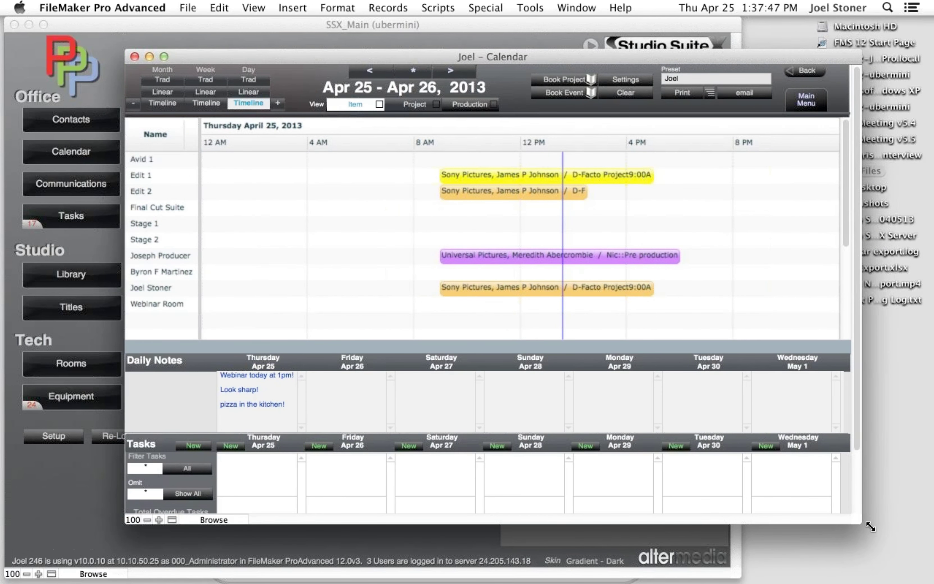
drag(861, 523, 921, 566)
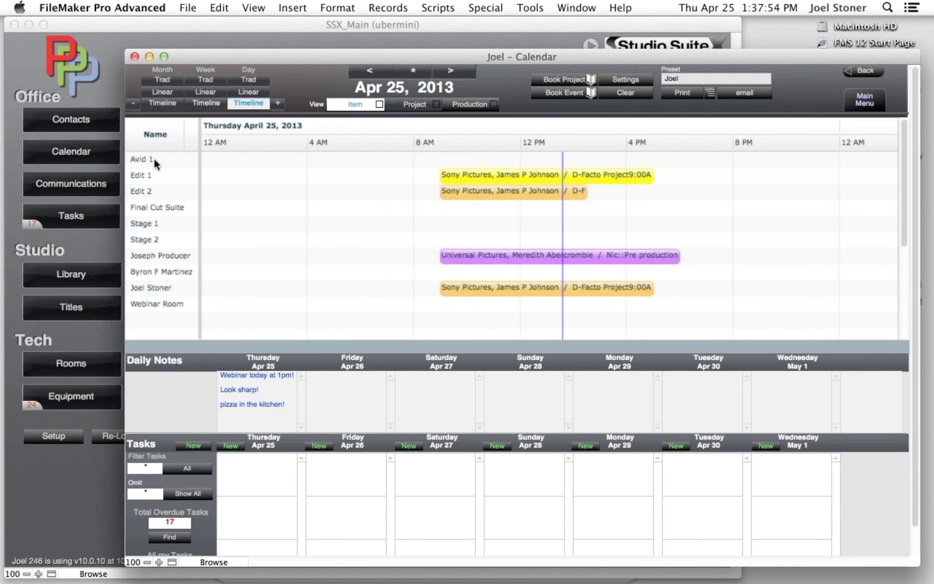
click(158, 144)
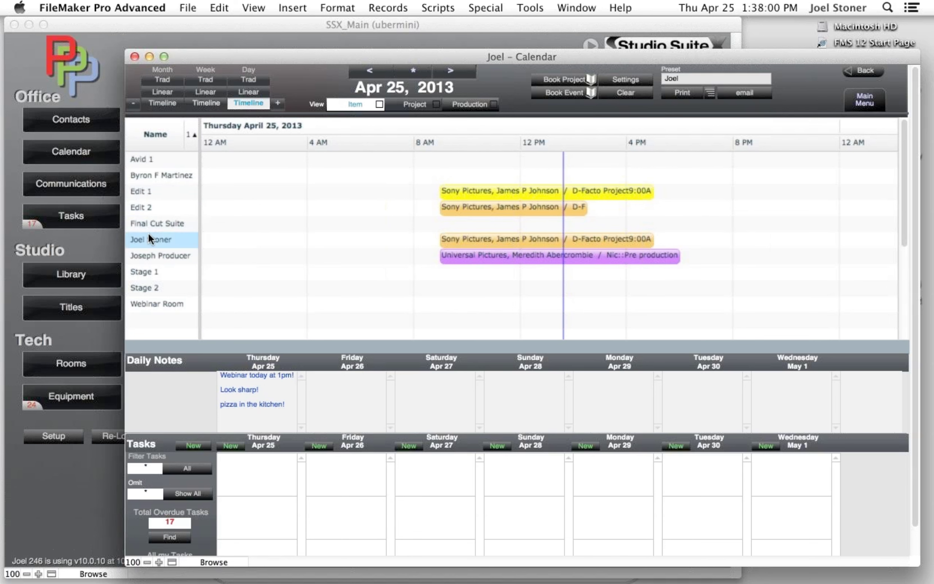
mouse_move(149, 233)
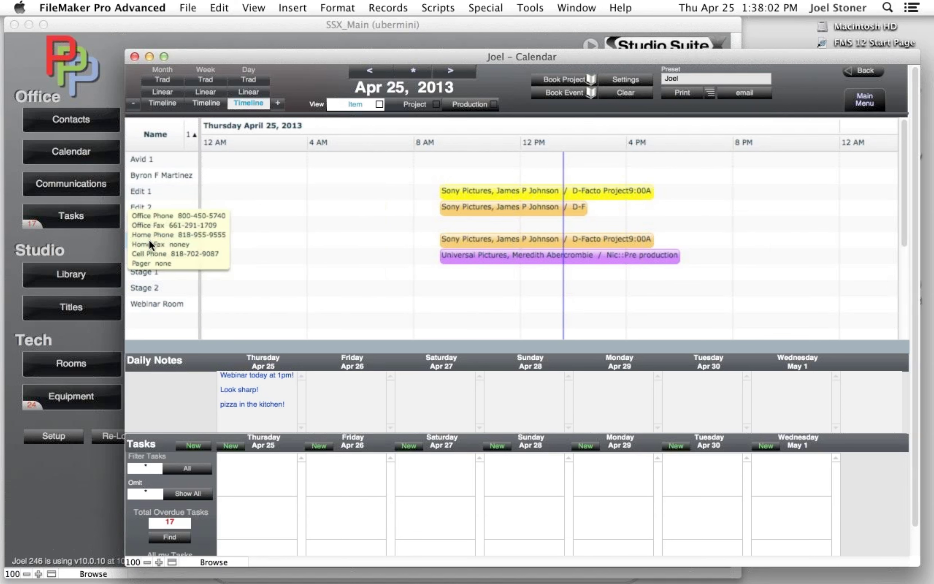
mouse_move(150, 253)
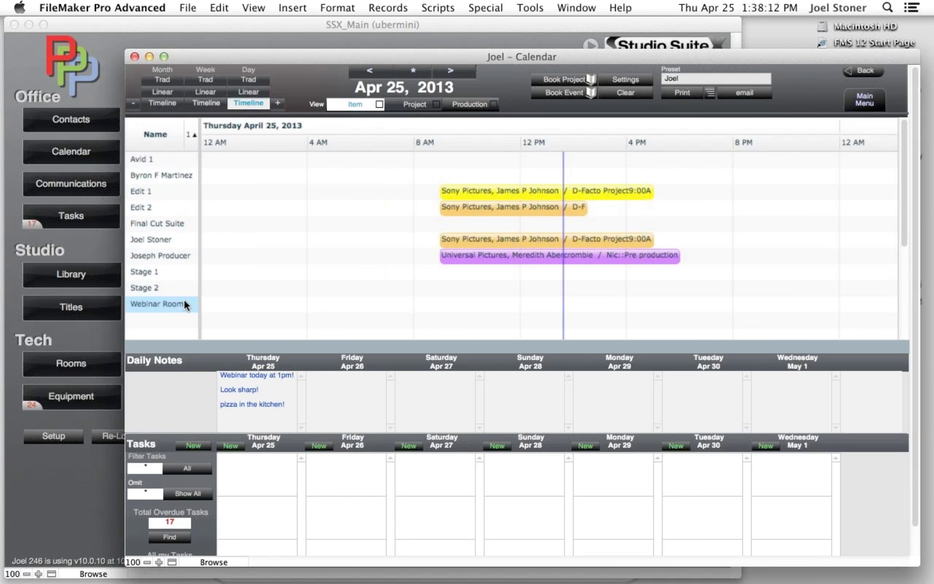
- Display the calendar with the first preset in the preset list
click(692, 77)
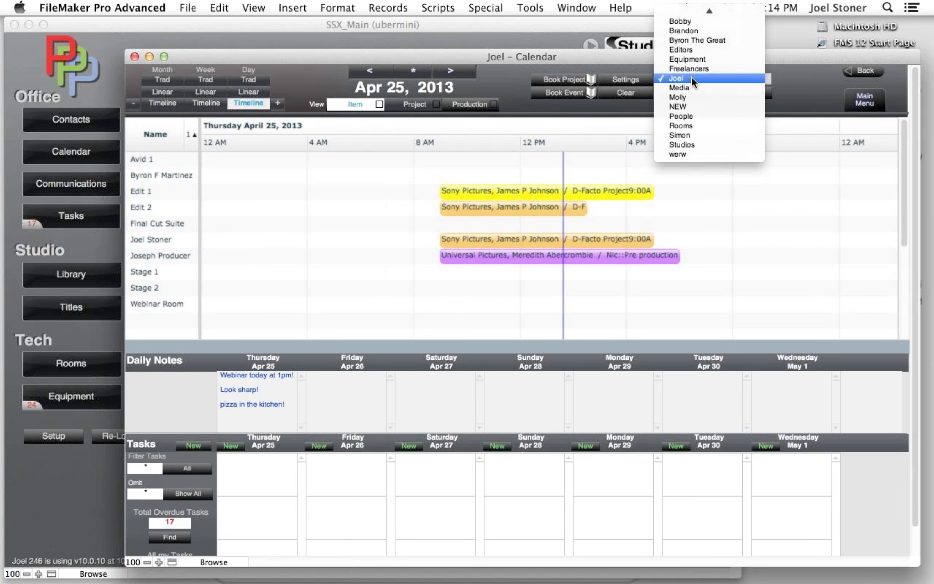
scroll(698, 61, up, 1)
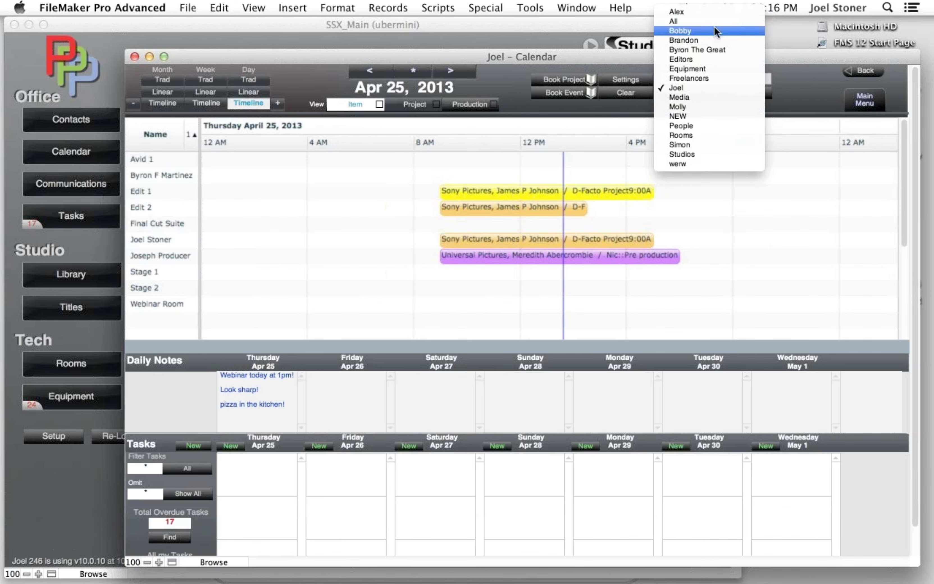
click(715, 12)
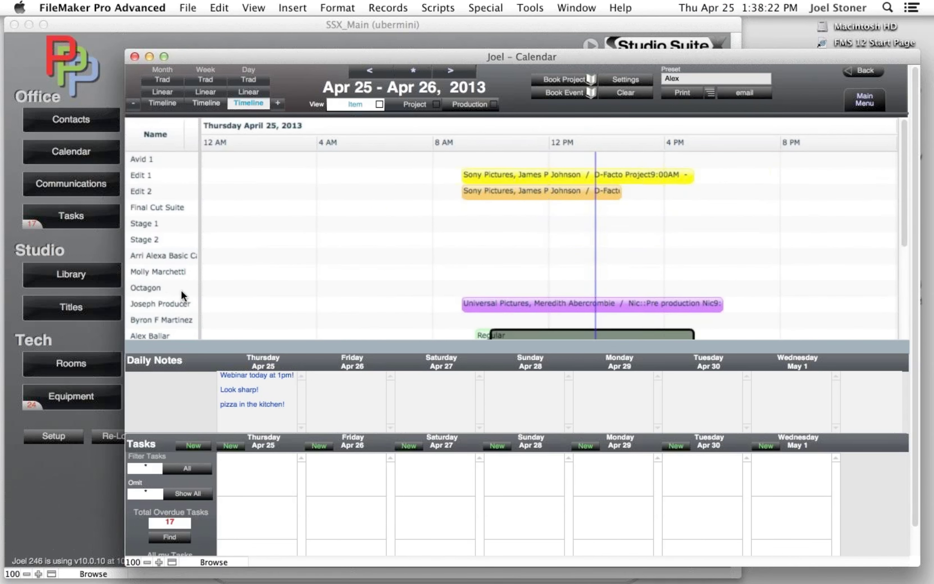
- Switch the calendar to the Equipment preset and examine the equipment bookings around April 24, including the Arri Alexa camera booking's details
click(671, 81)
click(711, 135)
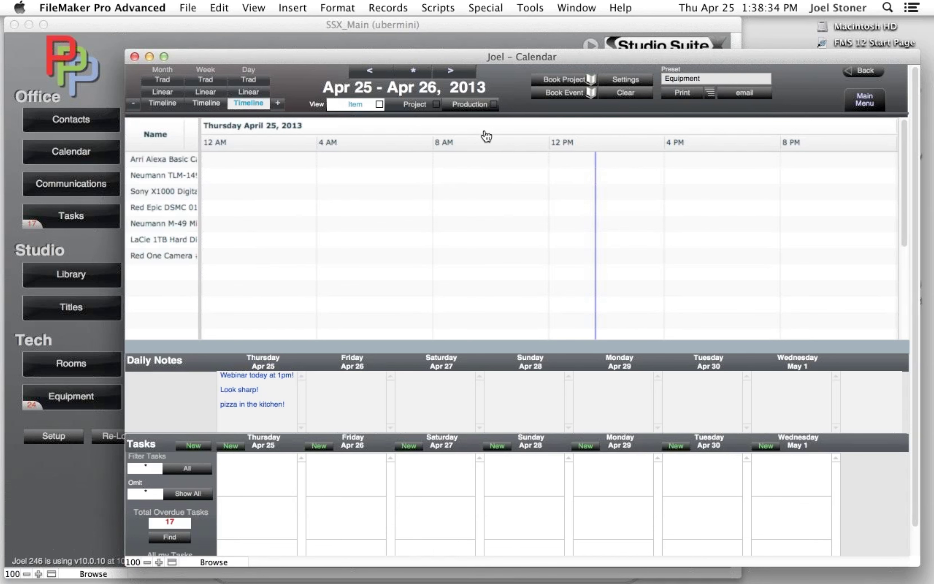
scroll(487, 130, down, 3)
scroll(487, 127, down, 3)
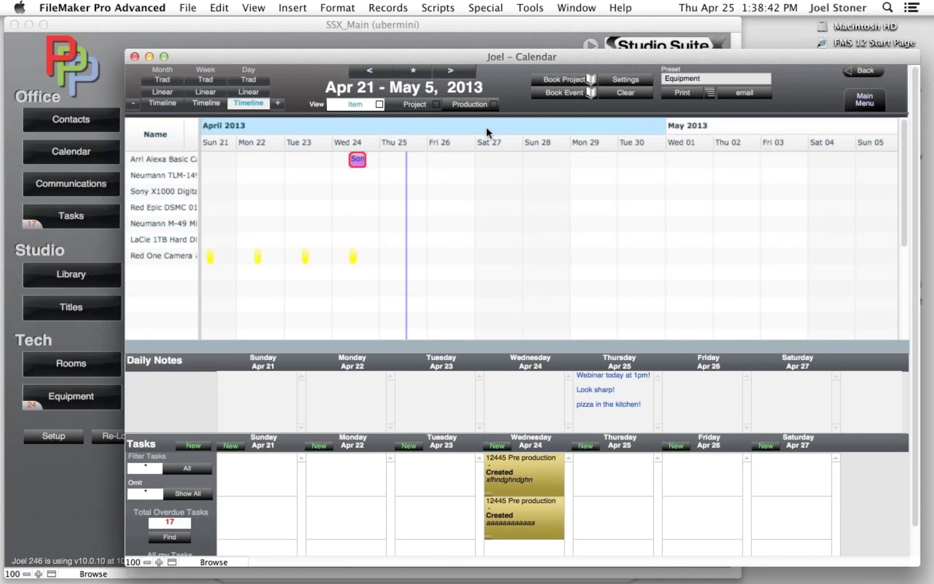
click(370, 142)
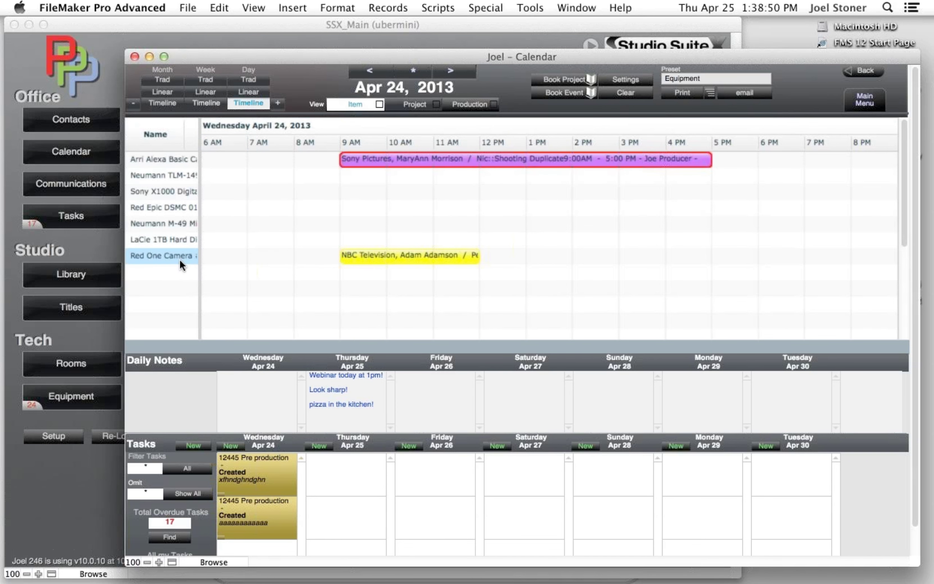
mouse_move(402, 148)
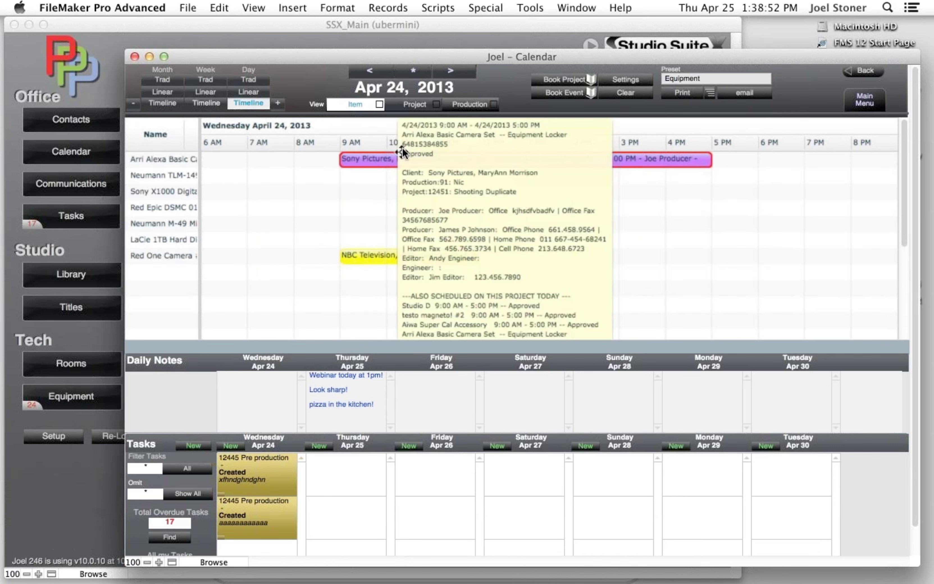
scroll(411, 119, down, 5)
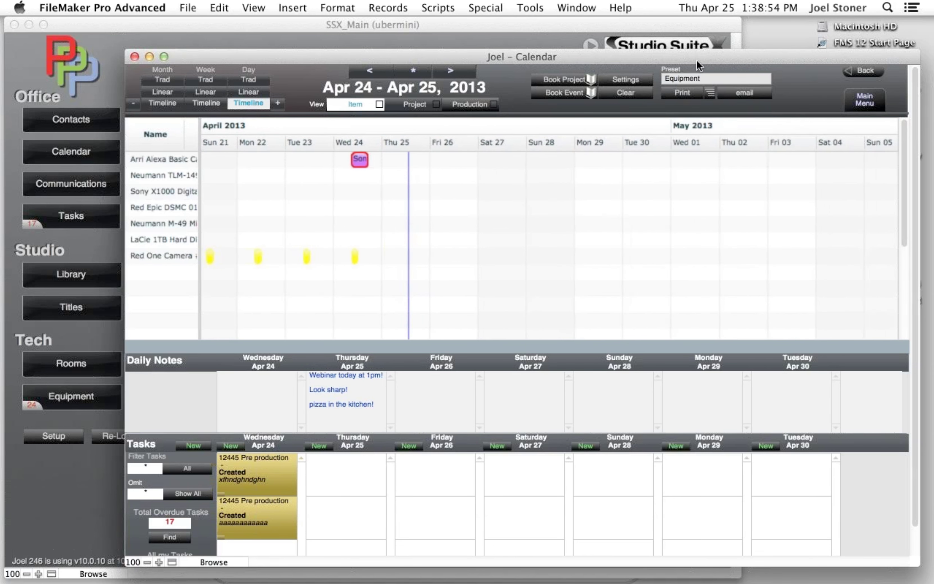
- Switch back to the original personal preset and reassign the producer's yellow April 24 D-Facto Project booking to the person listed directly below
click(698, 73)
click(702, 97)
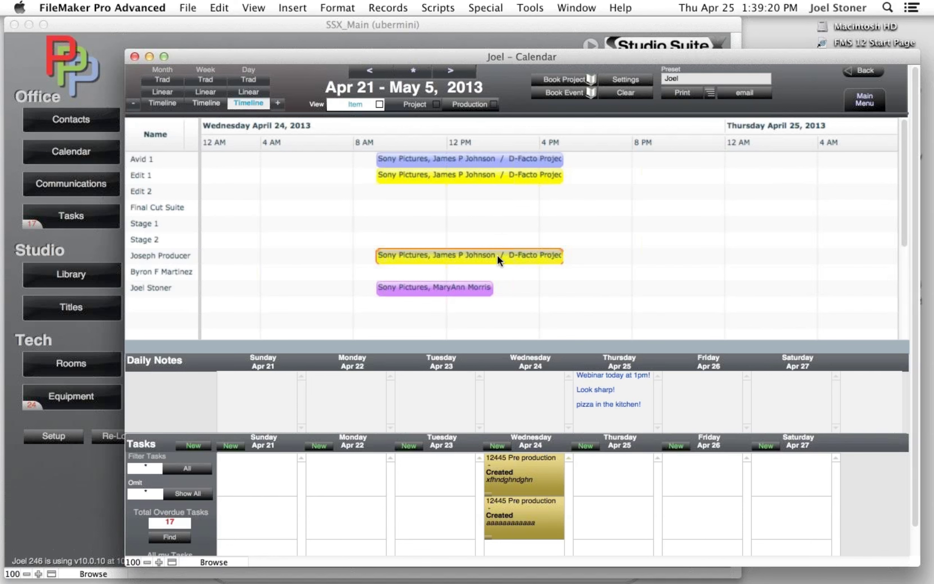
drag(497, 256, 507, 271)
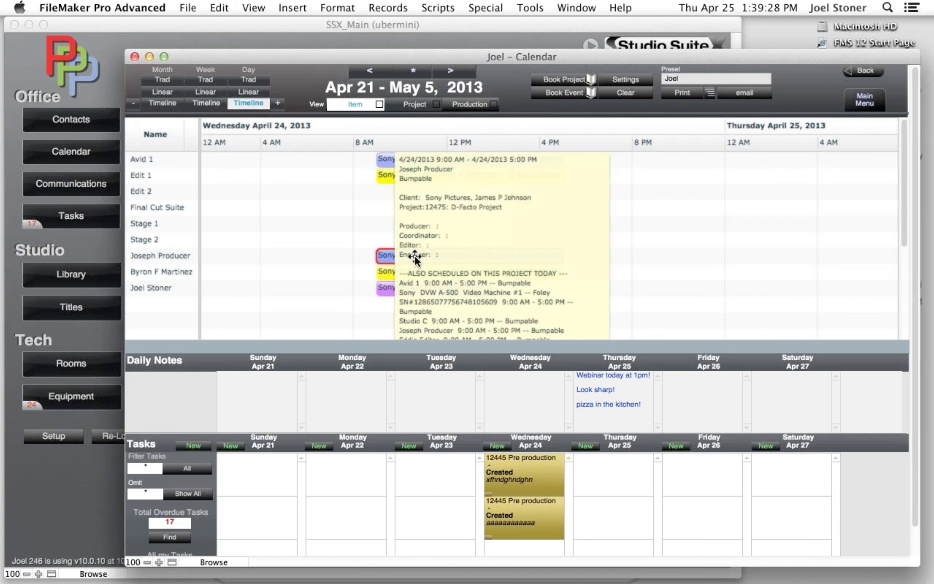
- Move one of the producer's Bumpable D-Facto bookings to 7:00 PM on April 24 and another to early morning, without matching the project's other events
drag(415, 257, 647, 257)
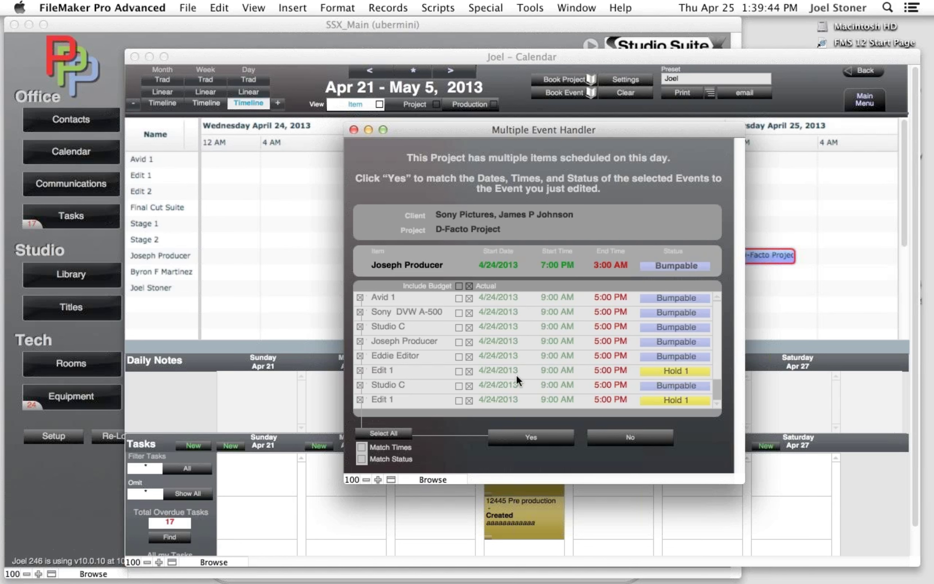
click(360, 312)
click(360, 327)
click(360, 356)
click(610, 440)
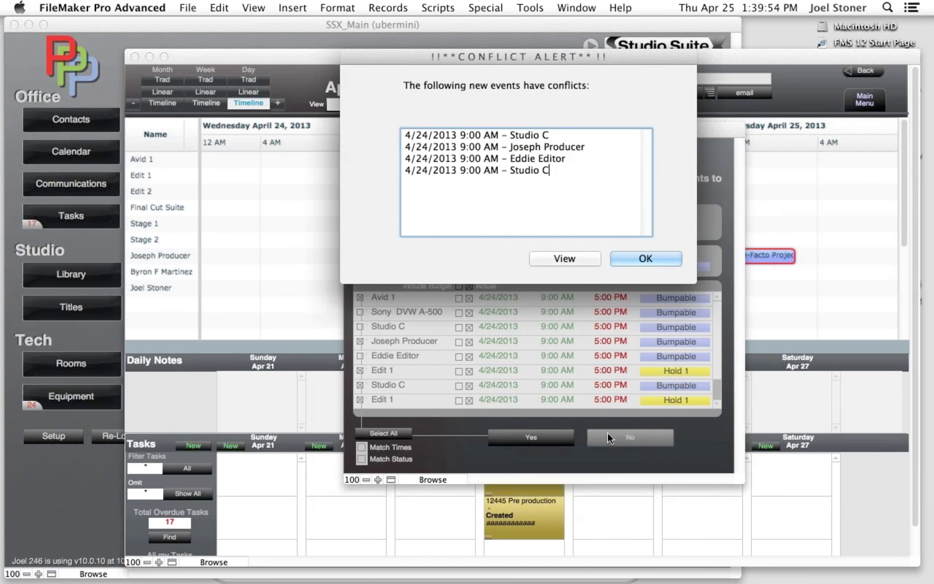
click(637, 259)
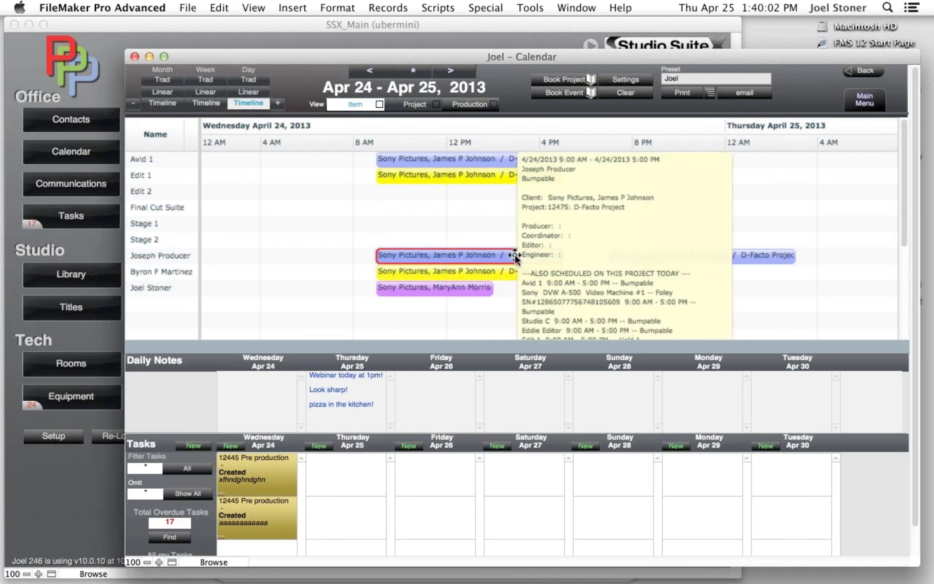
drag(504, 255, 323, 263)
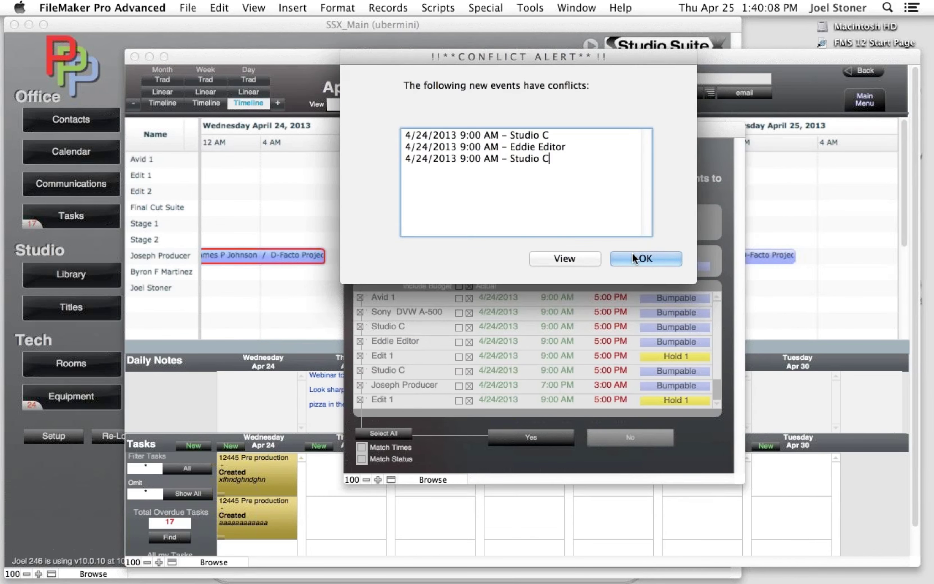
click(632, 256)
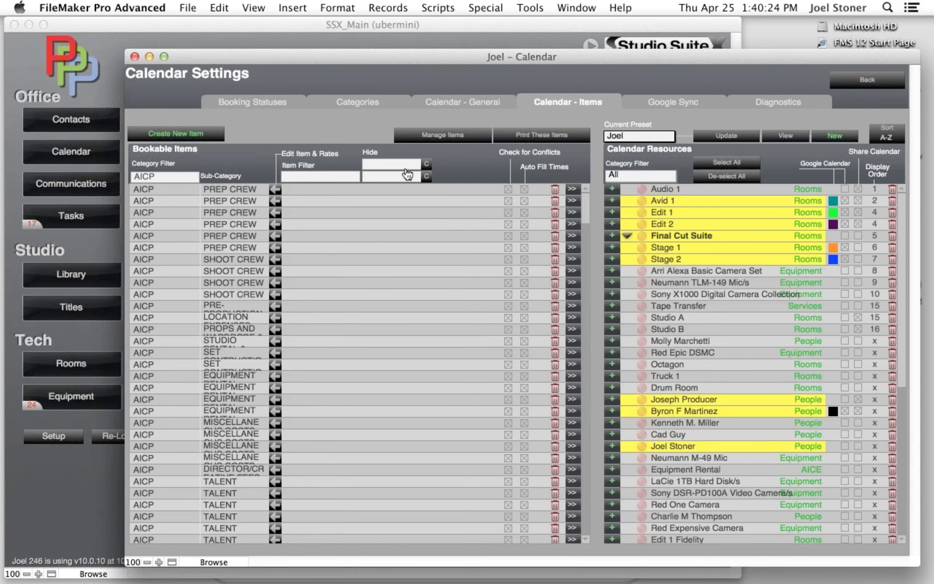
- Review the booking statuses and their colors in the calendar settings, inspect the Rental status color without changing it, and return to the calendar
click(262, 103)
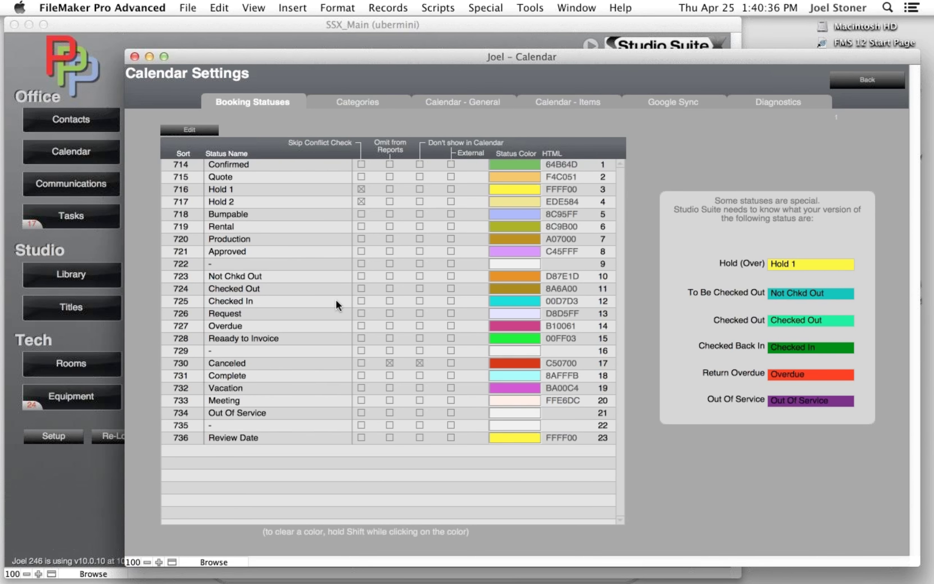
click(515, 226)
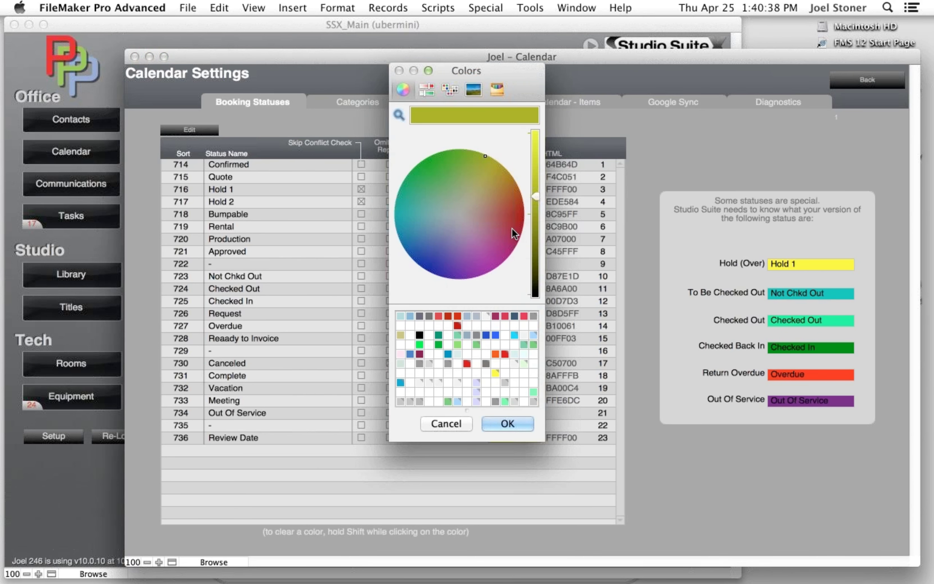
click(445, 425)
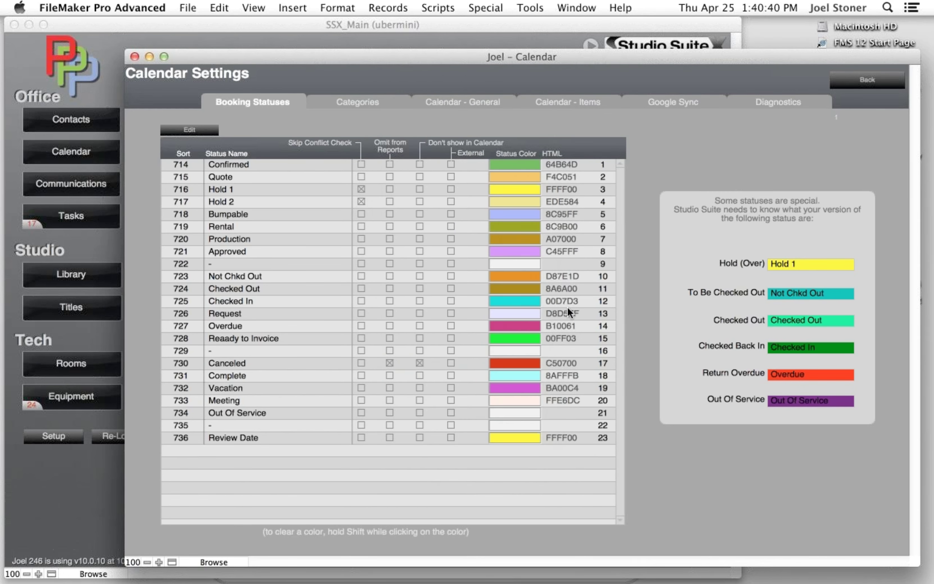
click(887, 84)
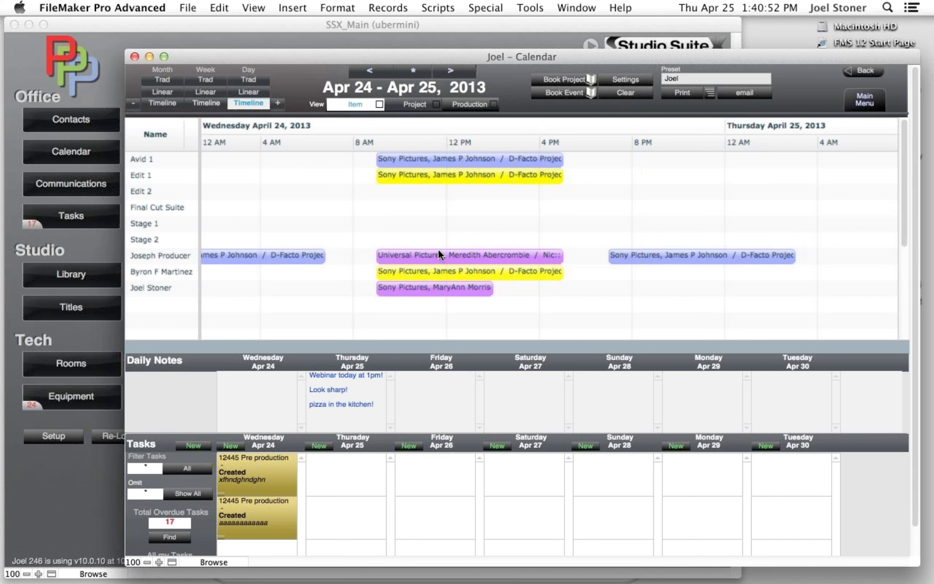
- Examine the details of the producer's Universal Pictures and evening D-Facto Project bookings on April 24
mouse_move(473, 252)
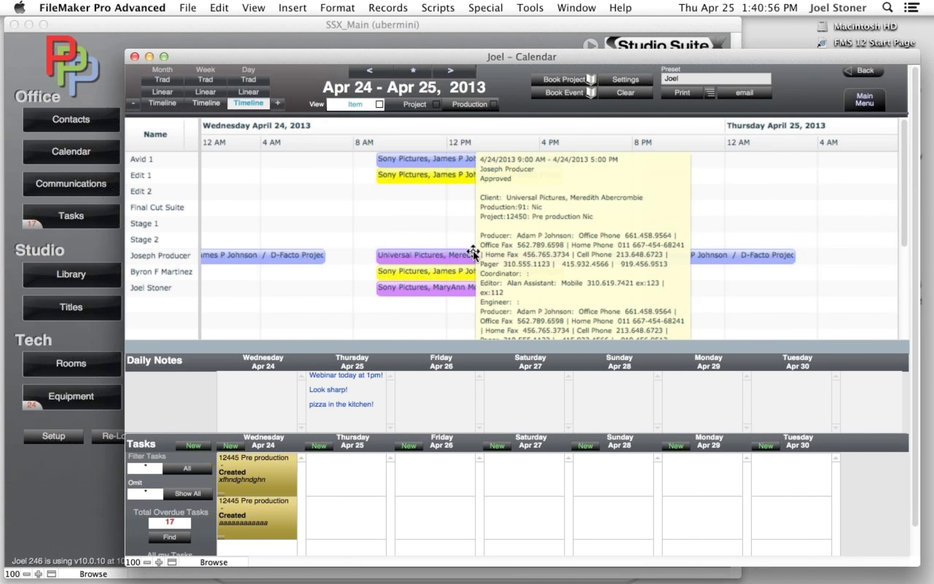
mouse_move(653, 254)
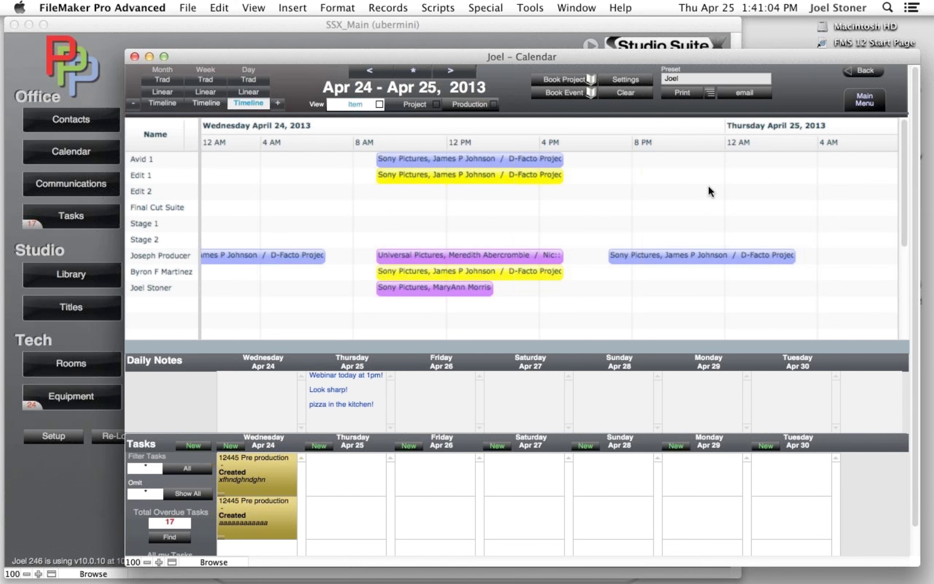
mouse_move(788, 261)
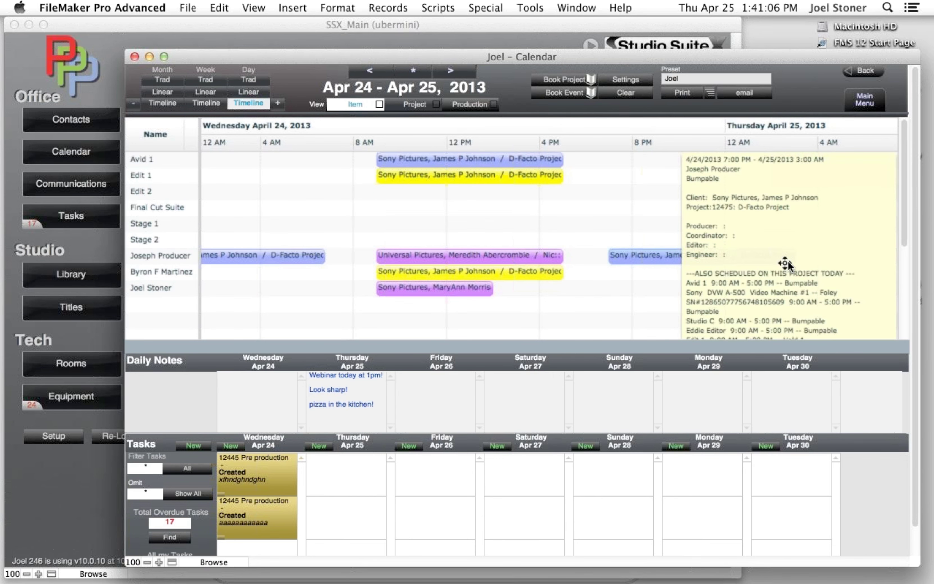
- Shorten the producer's evening D-Facto Project booking on April 24 to end at 11:00 PM, without matching the project's other events
drag(788, 263, 705, 254)
drag(705, 254, 703, 255)
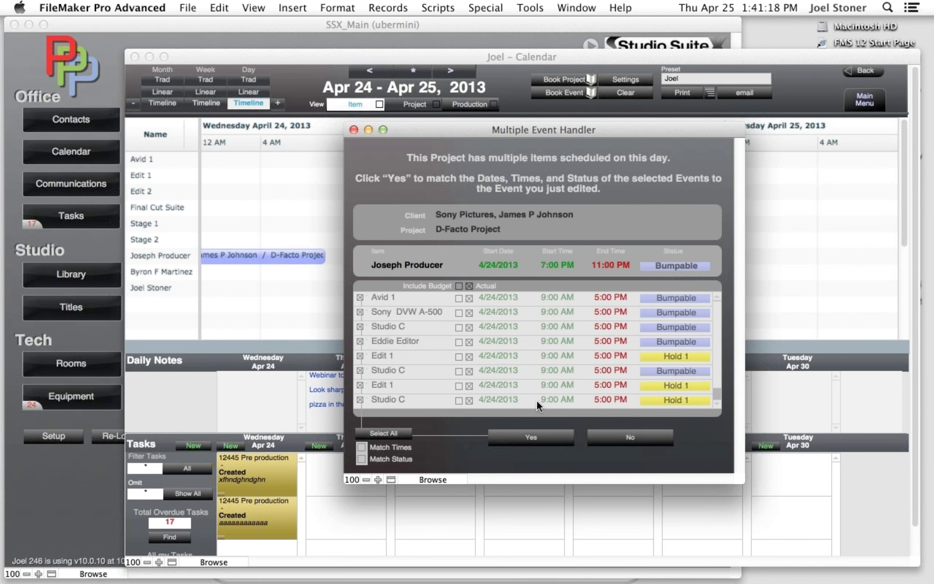
click(611, 438)
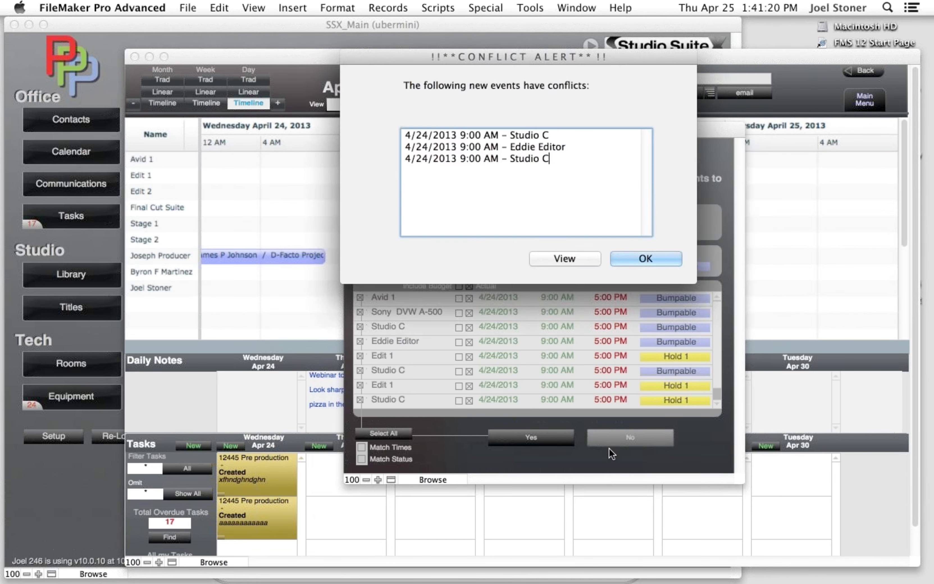
click(643, 258)
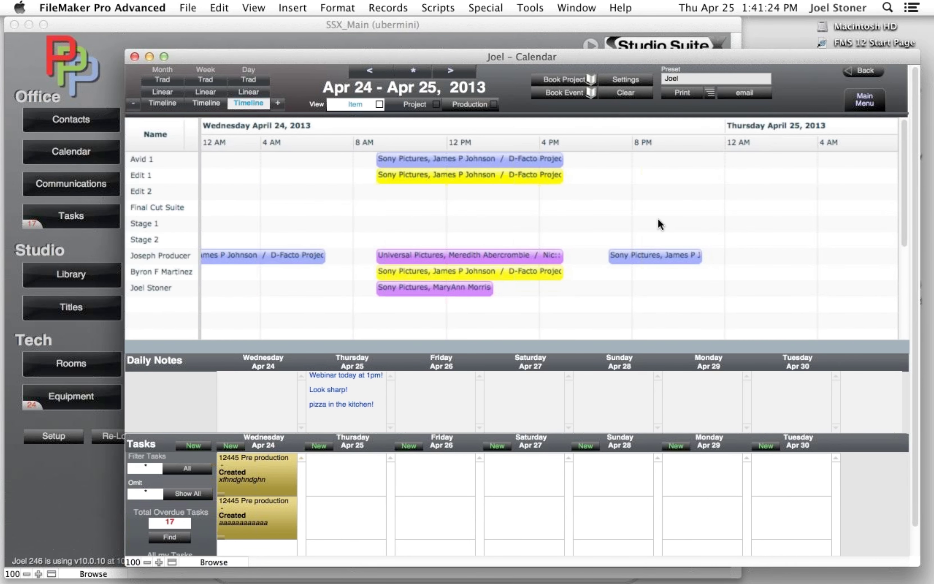
- Change the last line of the April 25 daily note to "pizza in the kitchen is all gone!" and check it on the main menu
click(366, 392)
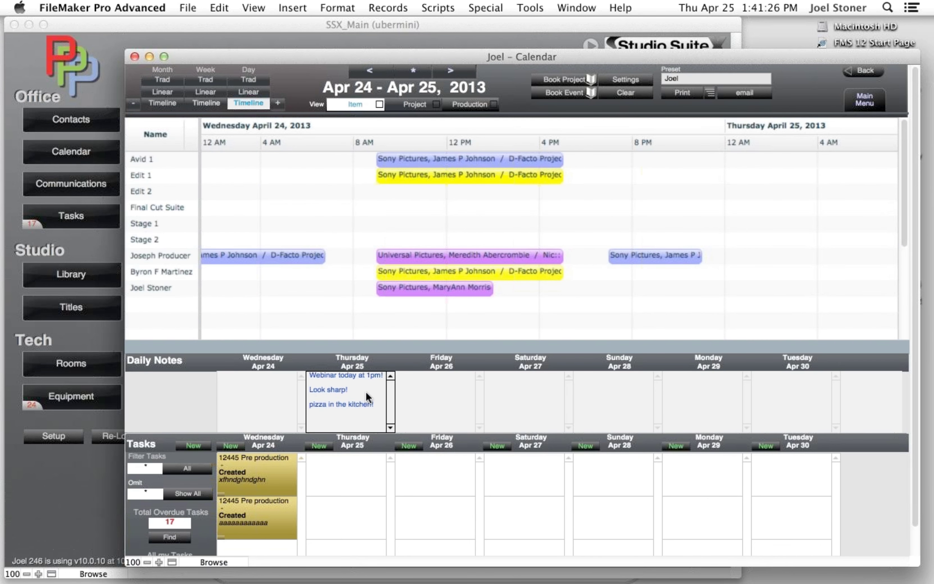
drag(396, 51, 443, 208)
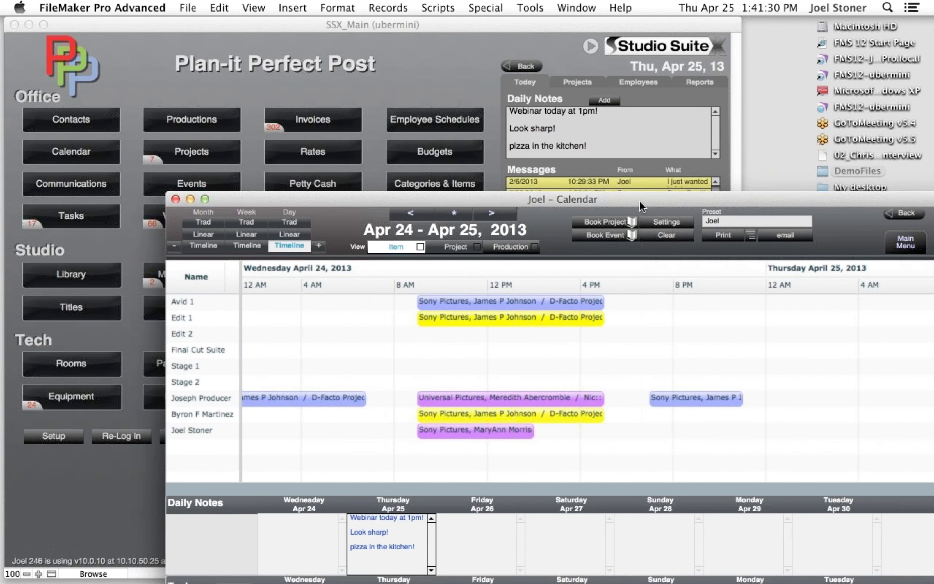
drag(640, 198, 572, 23)
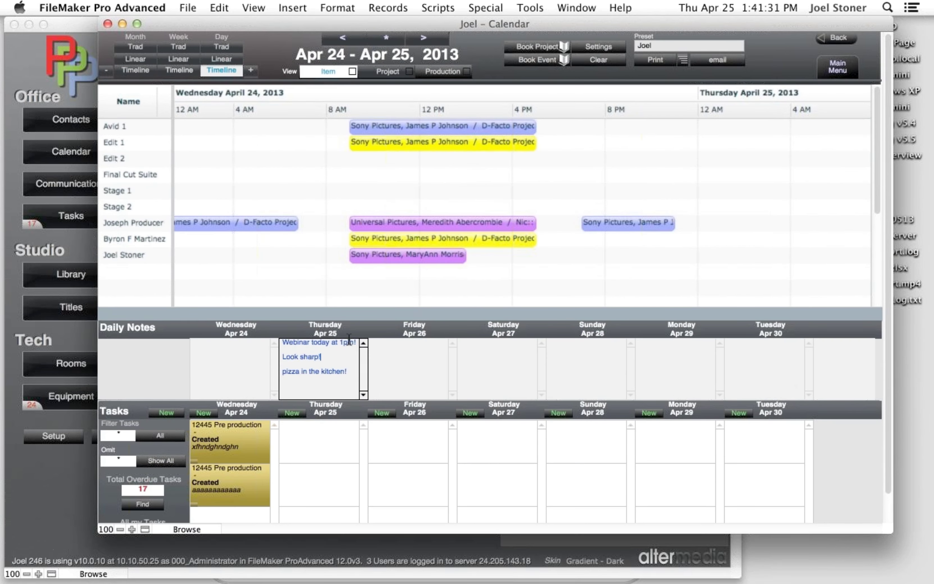
click(350, 371)
key(BackSpace)
text(is all gone!)
key(KP_Enter)
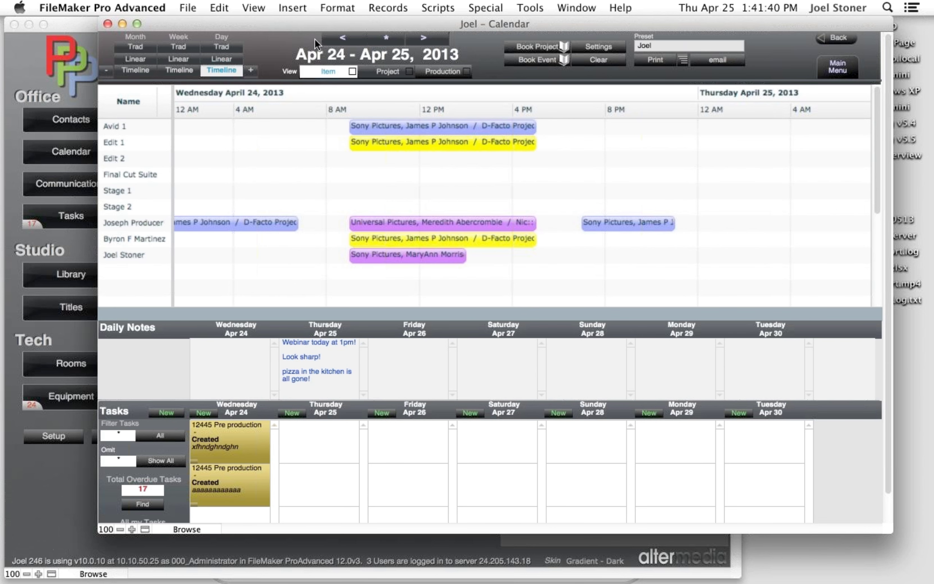
drag(312, 28, 404, 209)
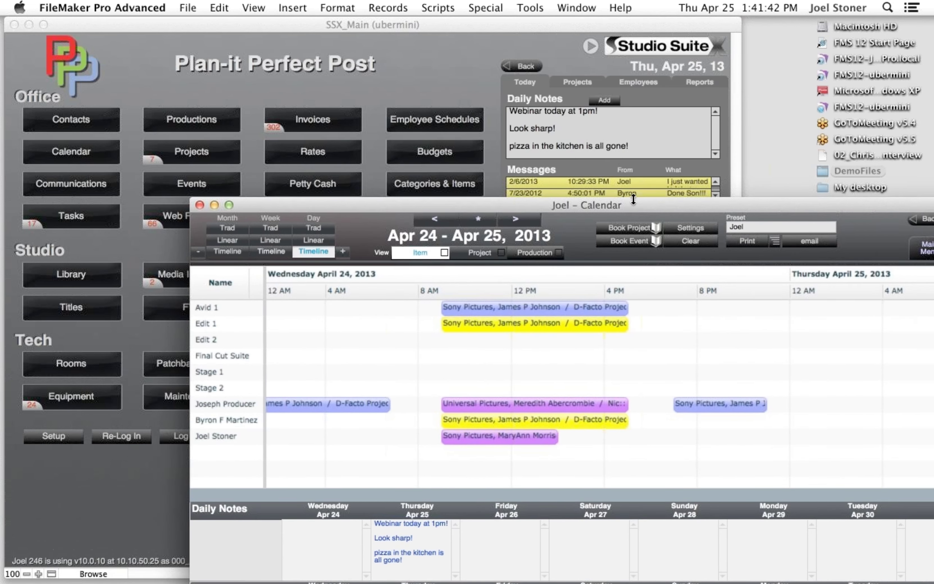
drag(635, 202, 555, 54)
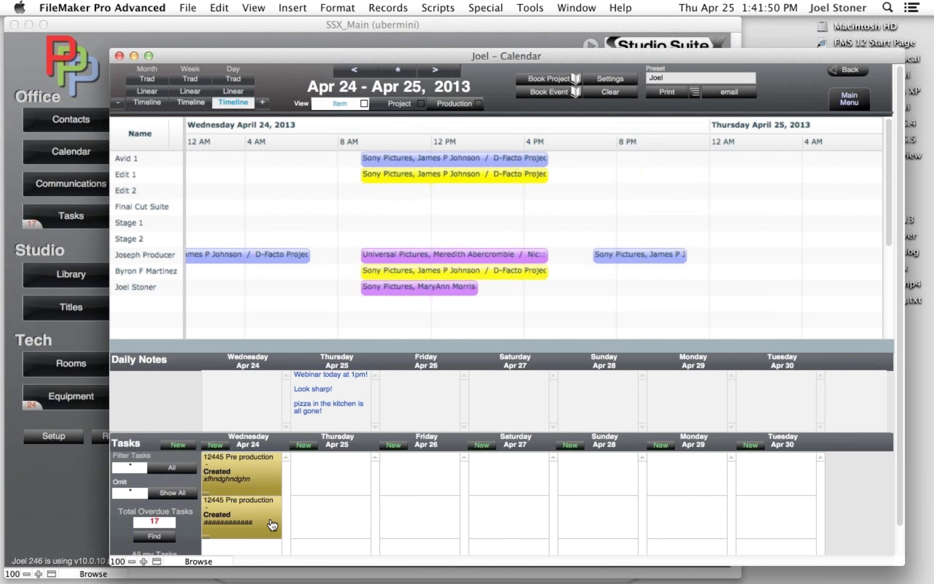
- Split the Item timeline rows by booking status and widen the name column to read the full labels
mouse_move(272, 525)
click(365, 103)
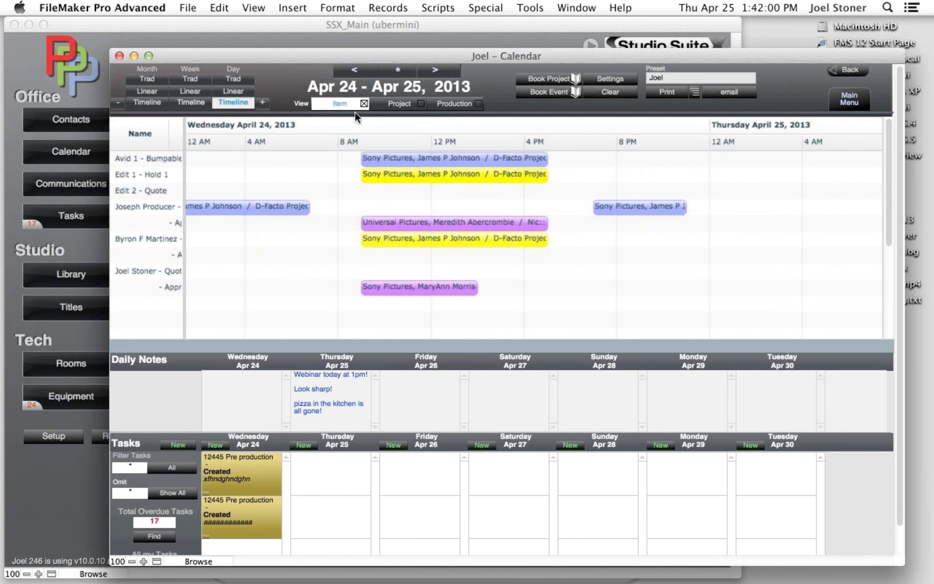
click(182, 190)
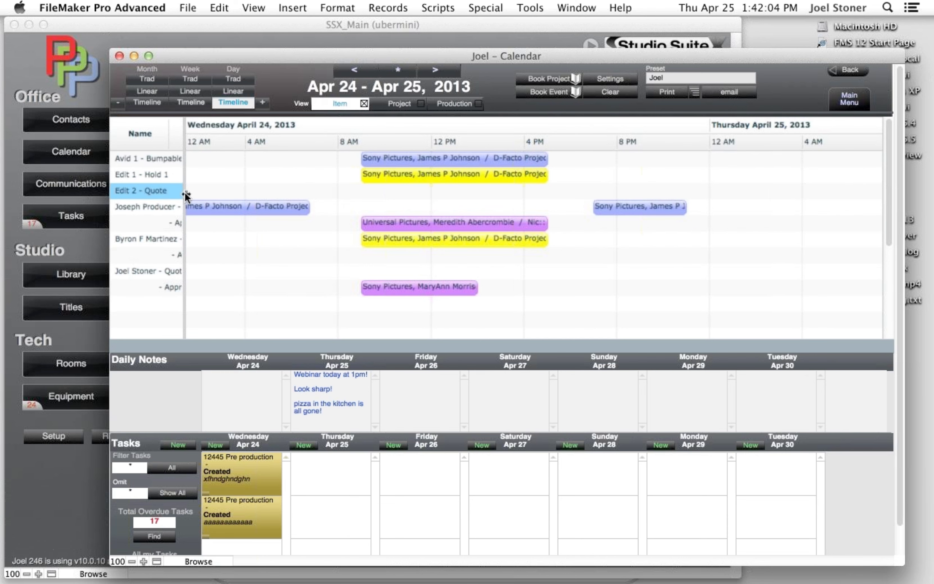
drag(185, 191, 287, 206)
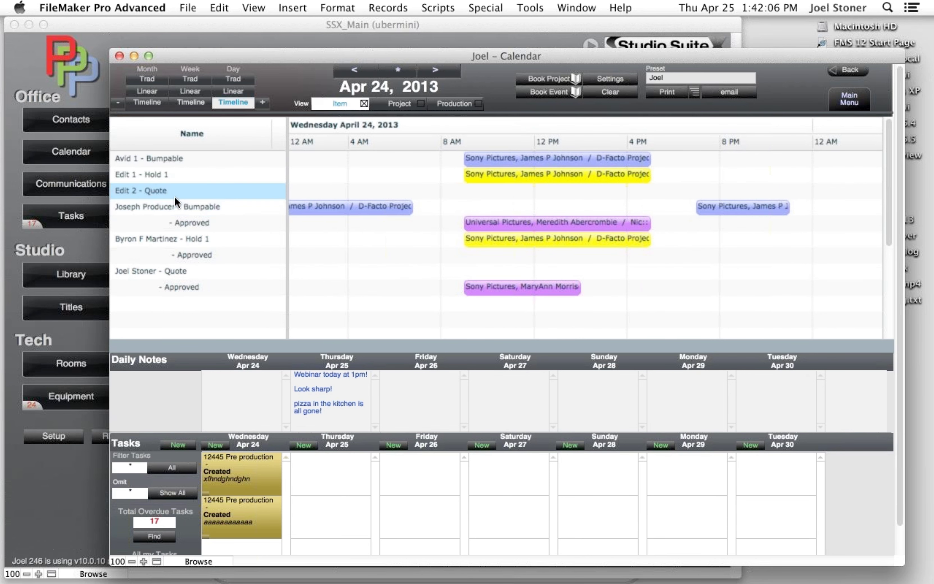
mouse_move(198, 206)
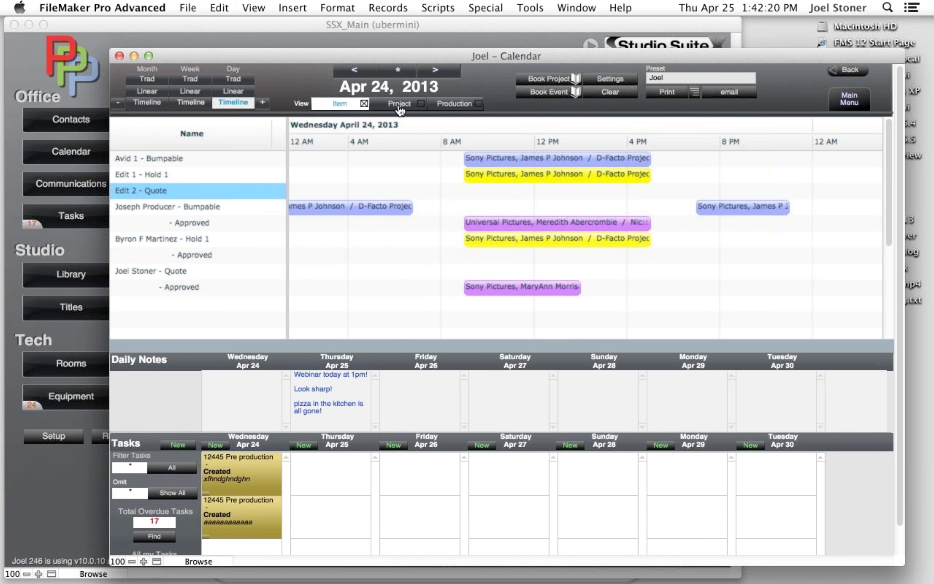
- View the April 24 timeline by project, split the projects by booked resource, and widen the name column to read the rows
click(388, 104)
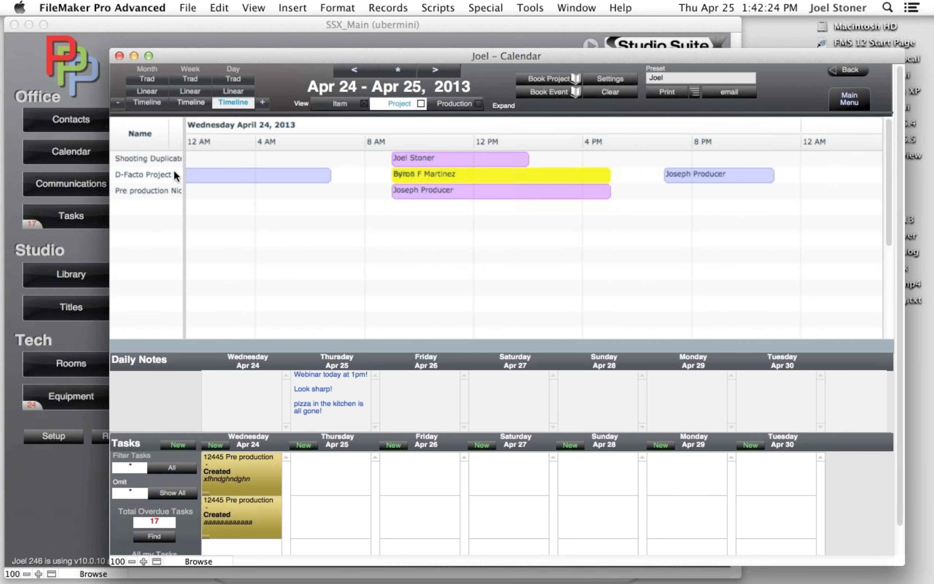
key(Caps_Lock)
click(317, 126)
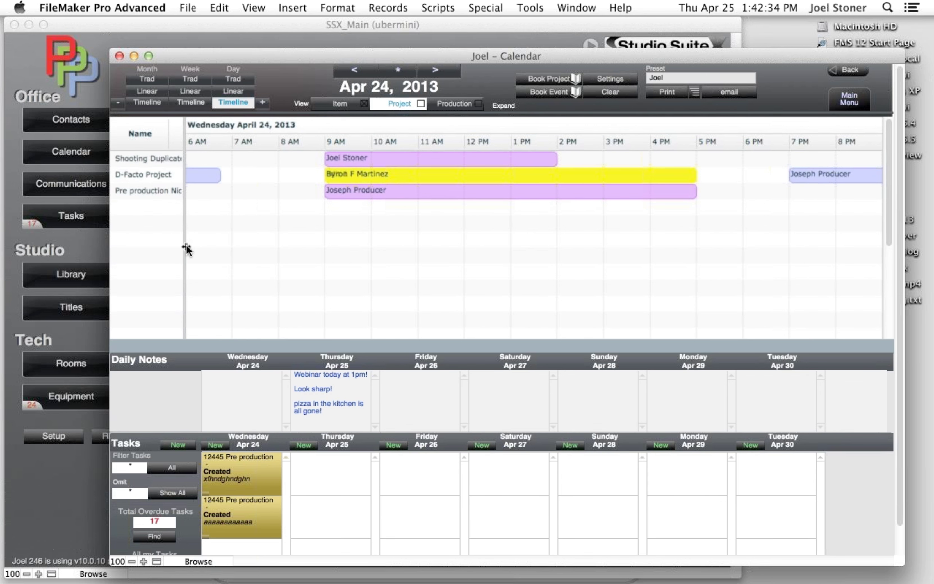
drag(184, 245, 243, 245)
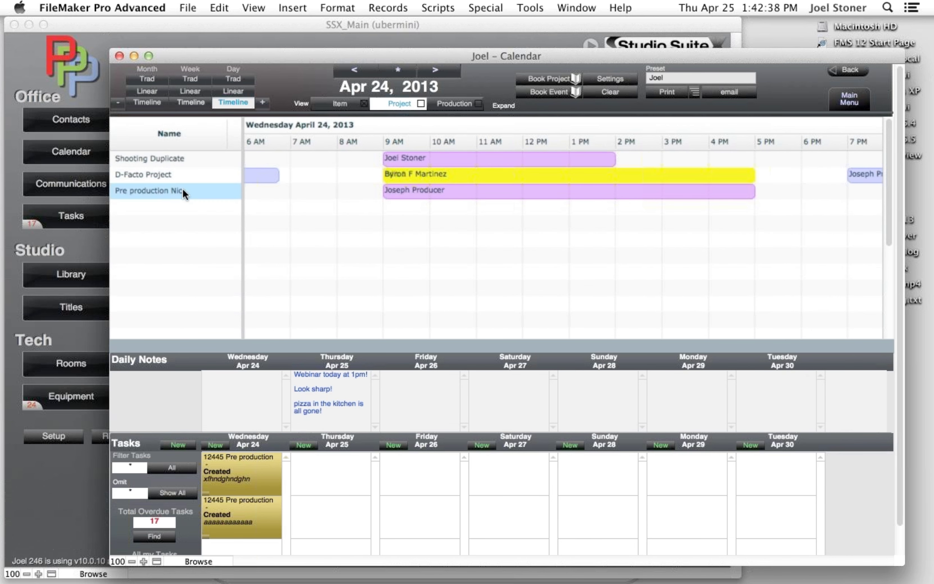
click(422, 104)
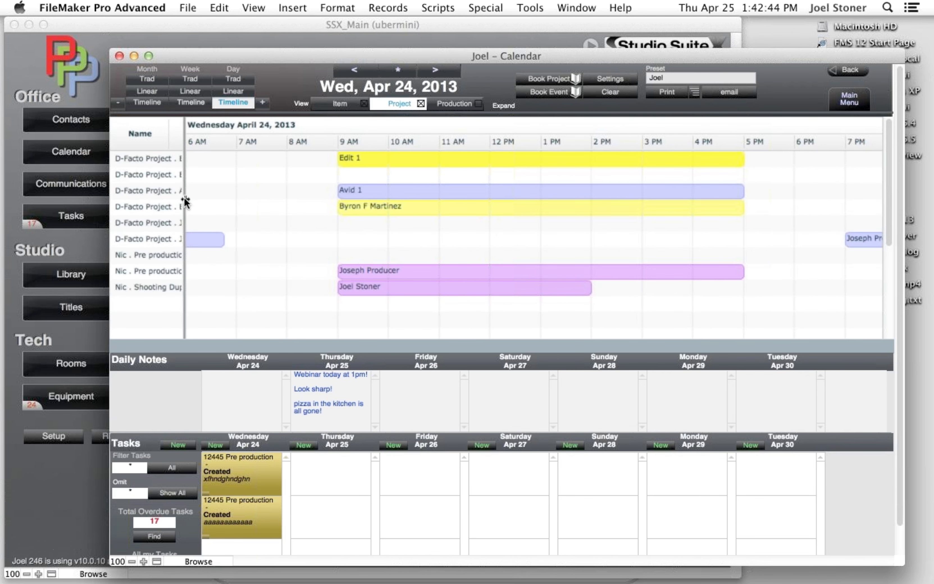
drag(183, 197, 288, 209)
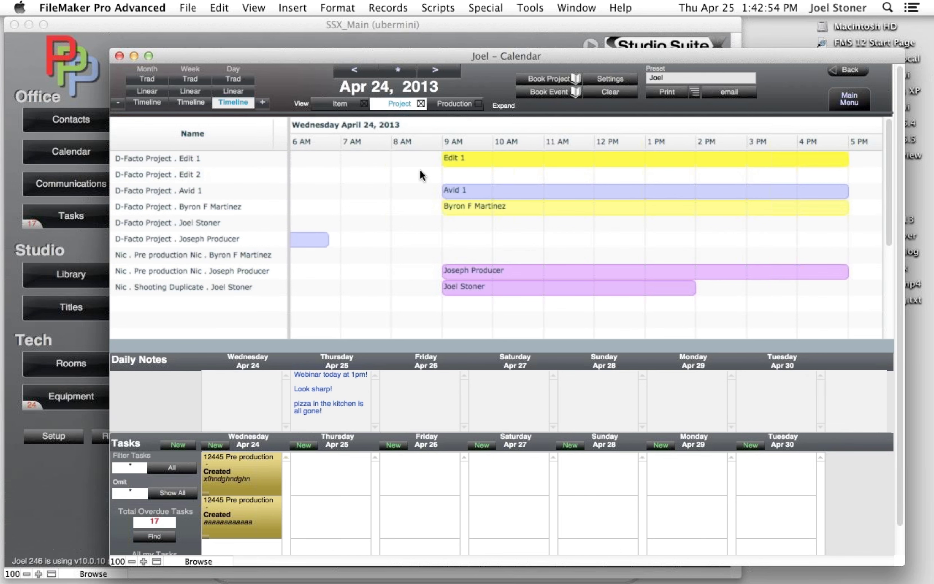
- Examine the timeline by production across April 23–27 and return to the Item view by way of the Project view
click(445, 108)
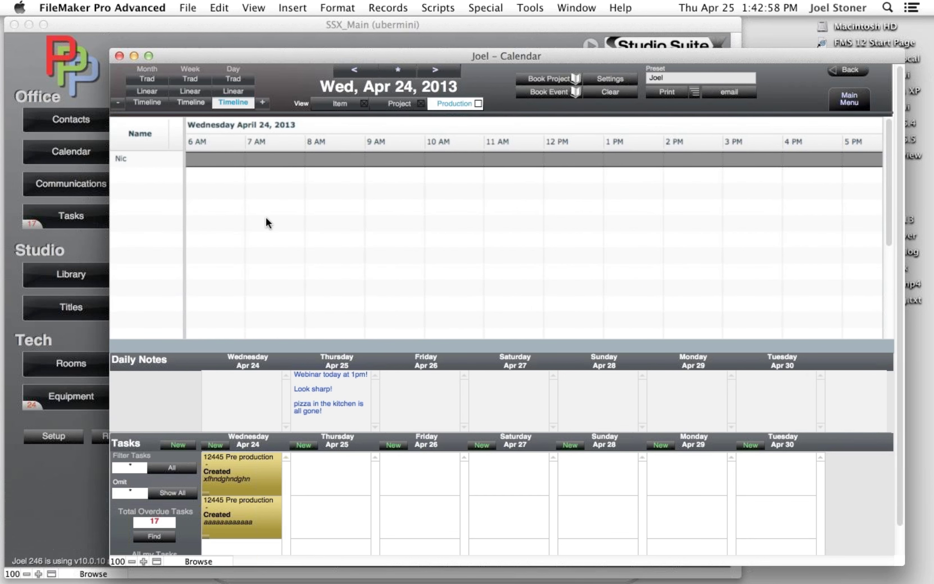
click(341, 125)
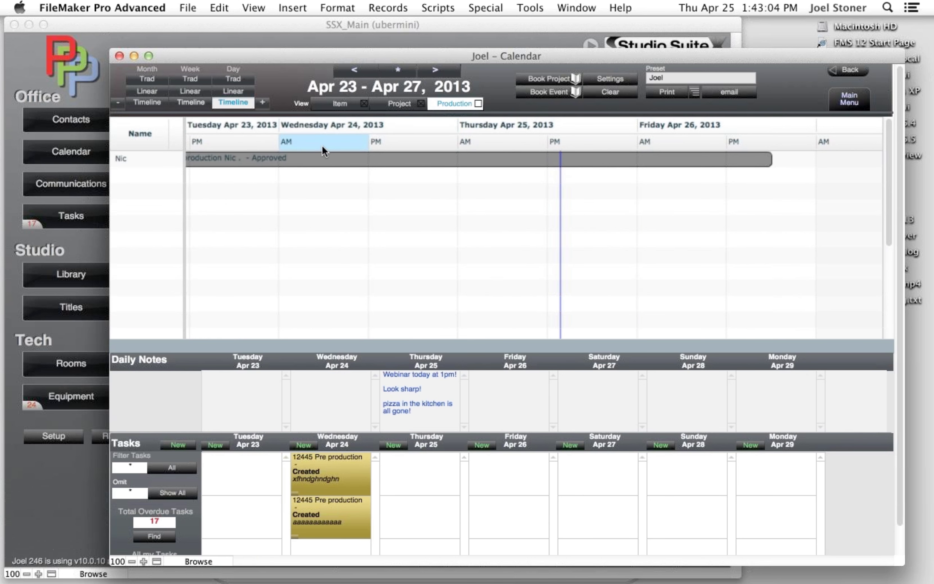
mouse_move(317, 154)
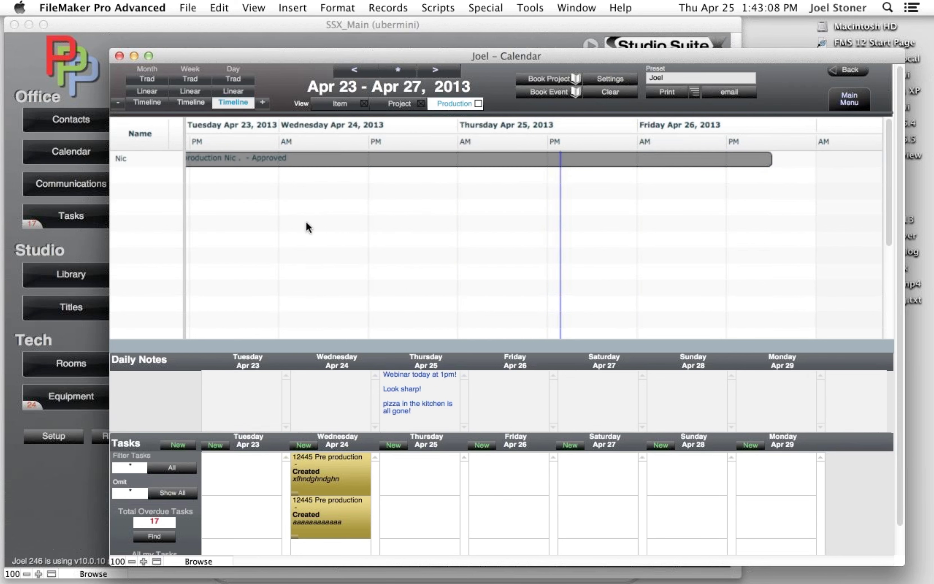
click(388, 108)
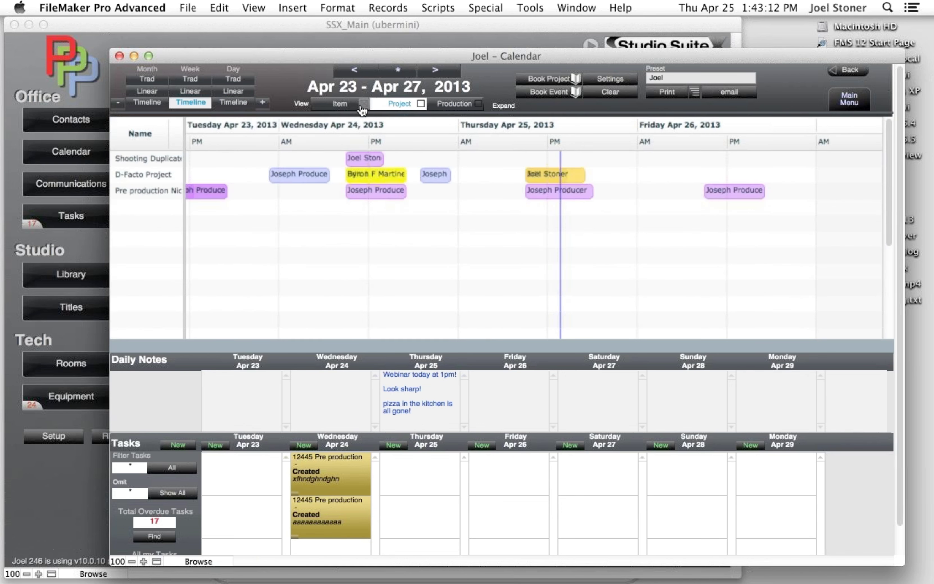
click(342, 112)
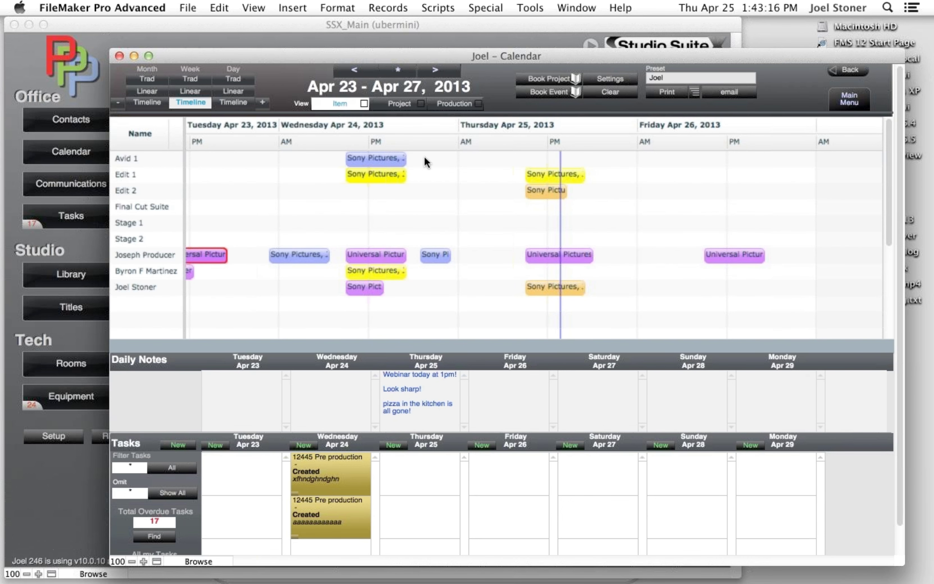
- View the linear week of April 7–13 and examine the details of the Quick Edit booking for Avid 1 on April 9
click(198, 94)
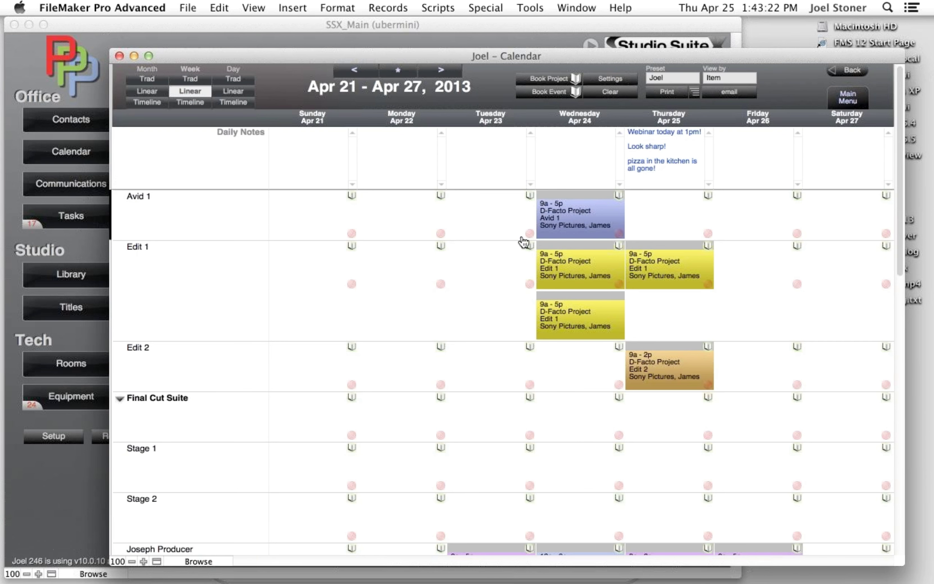
click(354, 71)
click(354, 72)
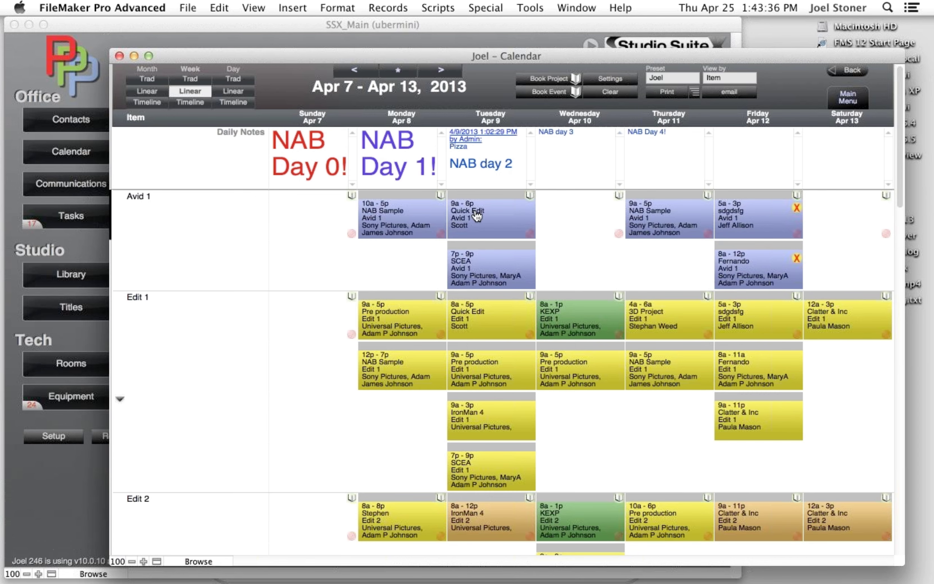
mouse_move(478, 217)
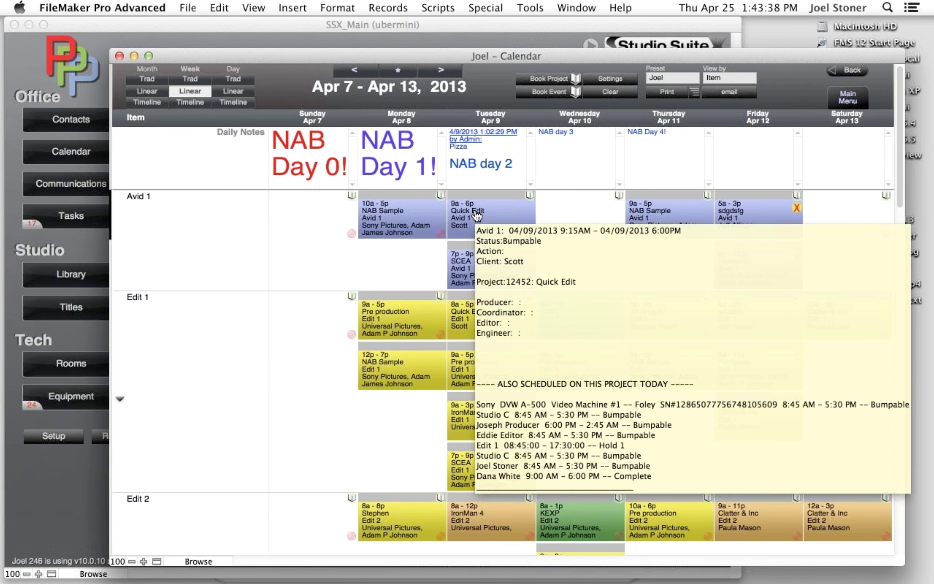
- Open the linear day view for April 9 and look through the bookings of each room and employee
click(484, 116)
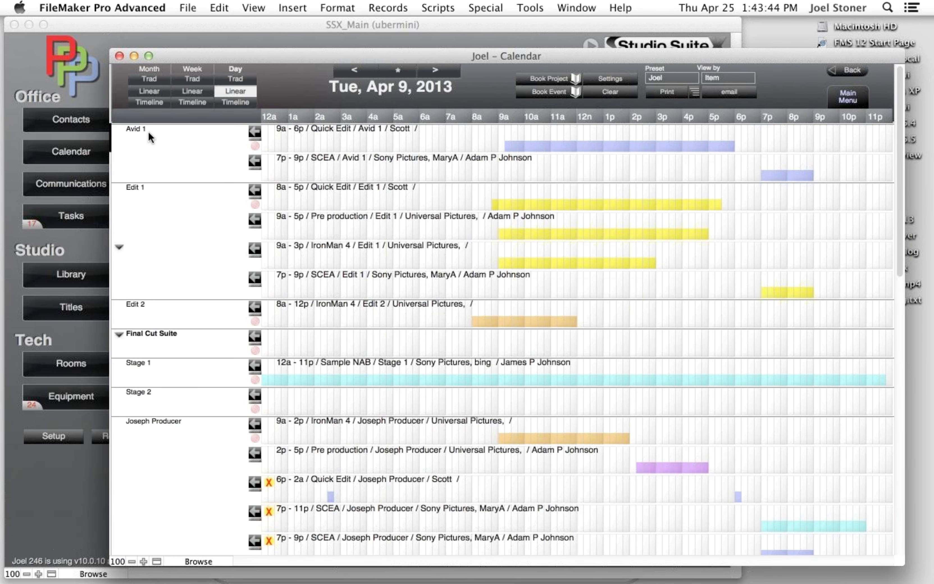
scroll(178, 333, down, 2)
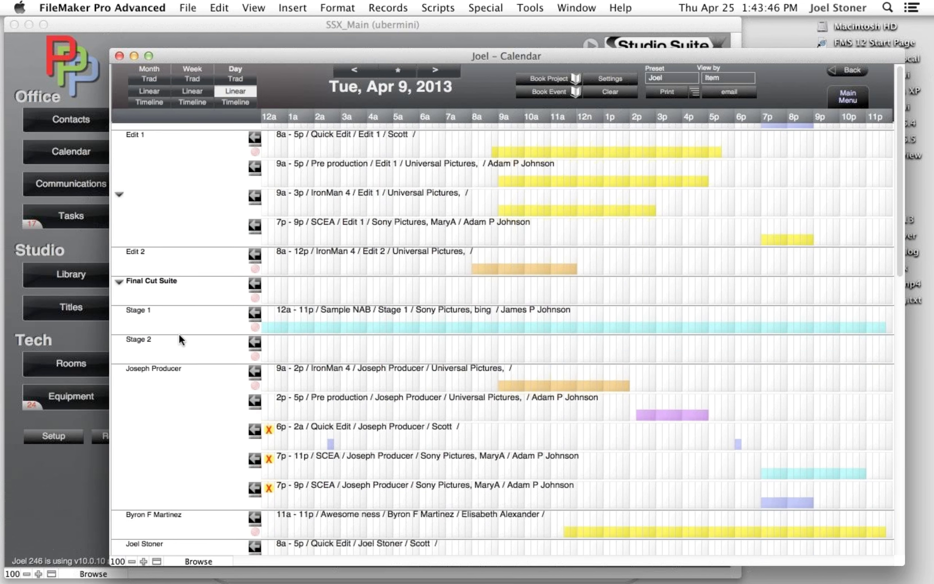
scroll(179, 334, up, 2)
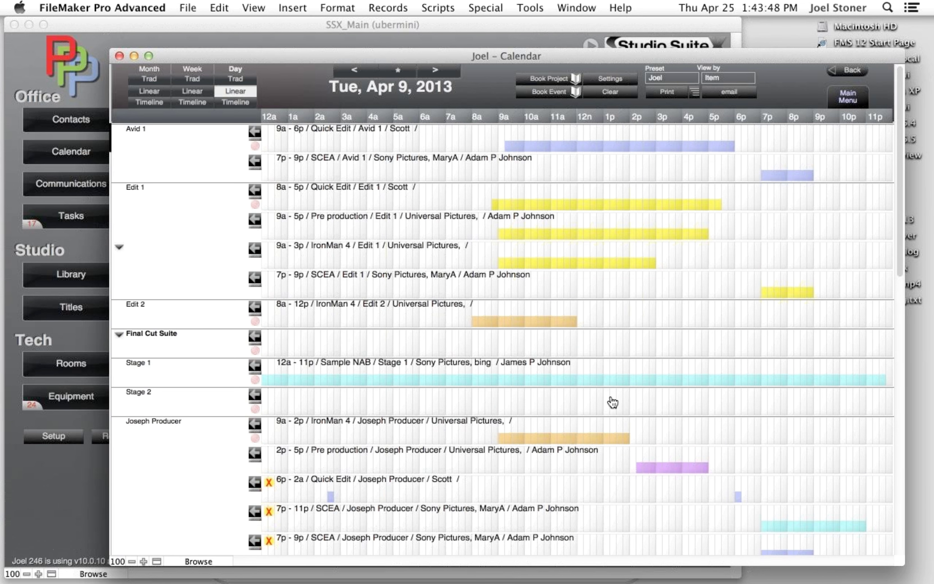
- Show April 7–13 in the traditional week view, enlarge the calendar window, and toggle the Final Cut Suite and Edit 1 resources
click(195, 81)
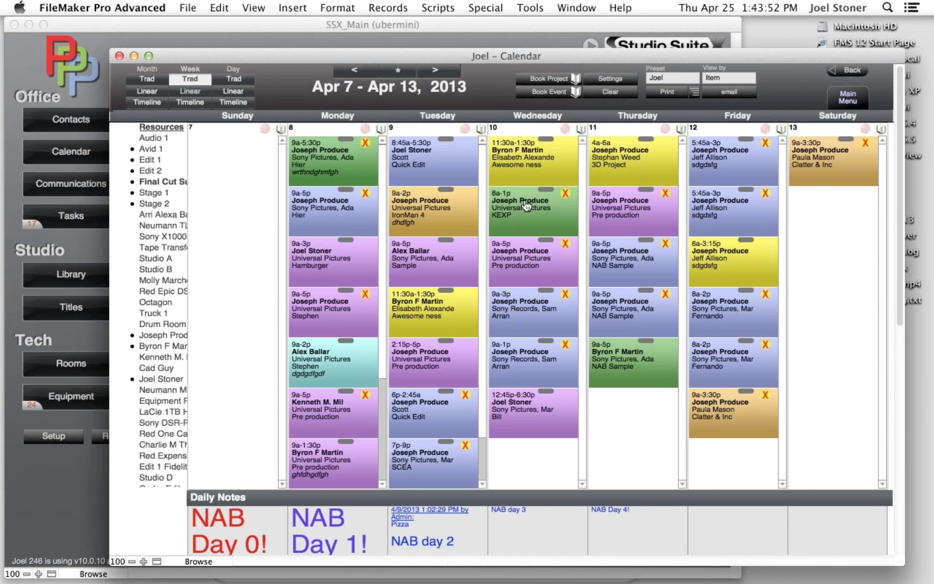
drag(519, 50, 436, 27)
drag(815, 536, 929, 550)
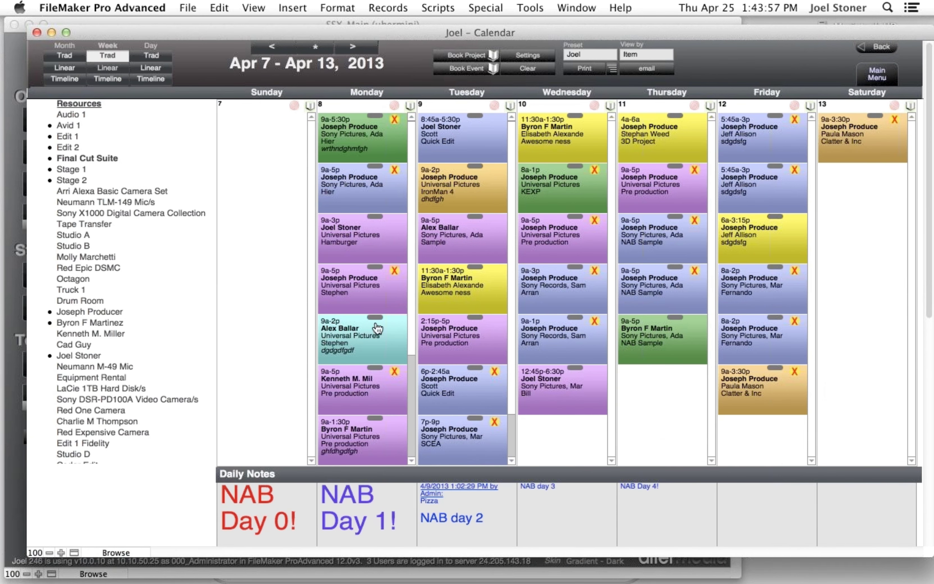
click(92, 162)
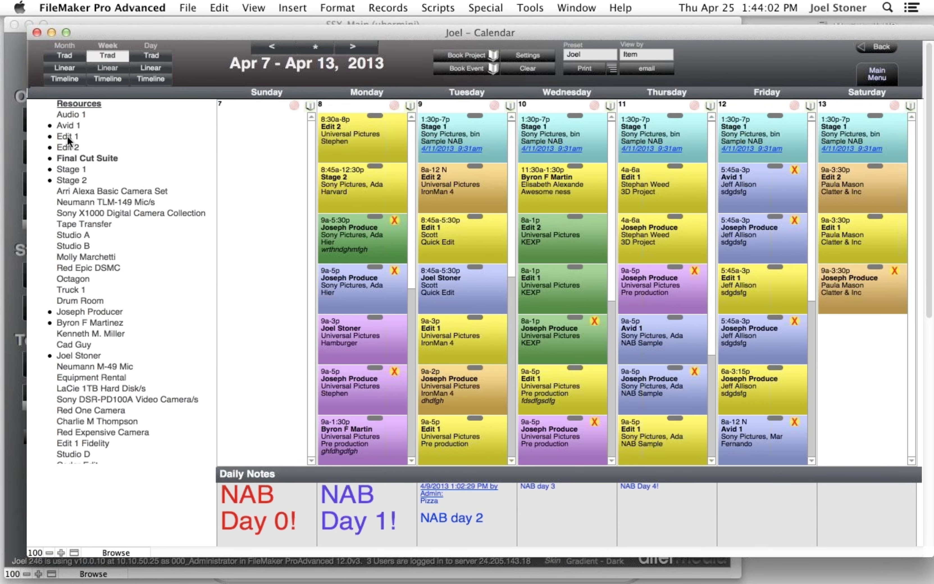
click(50, 139)
mouse_move(677, 252)
- Open April 25 in the week timeline and draw a new Avid 1 event from 10:00 AM to 5:30 PM
click(107, 80)
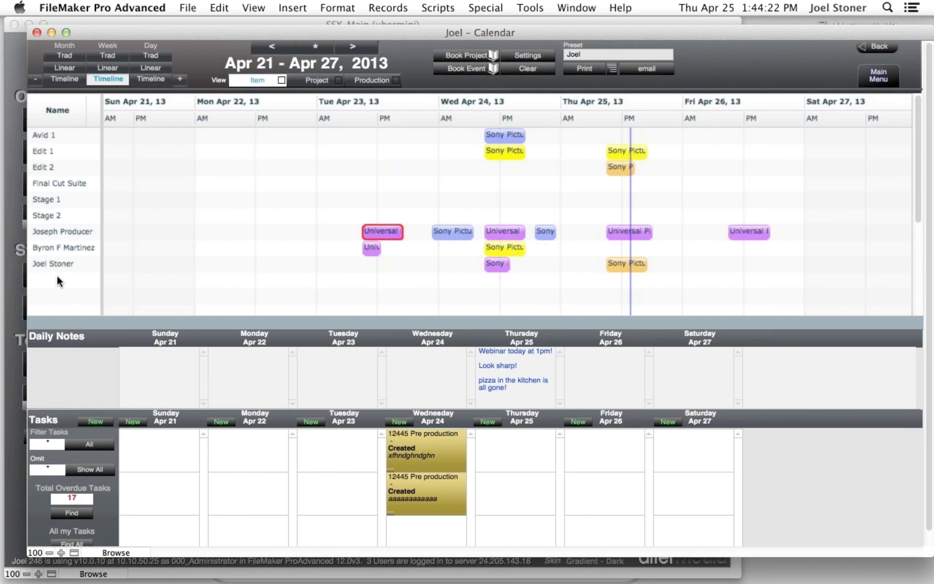
click(605, 101)
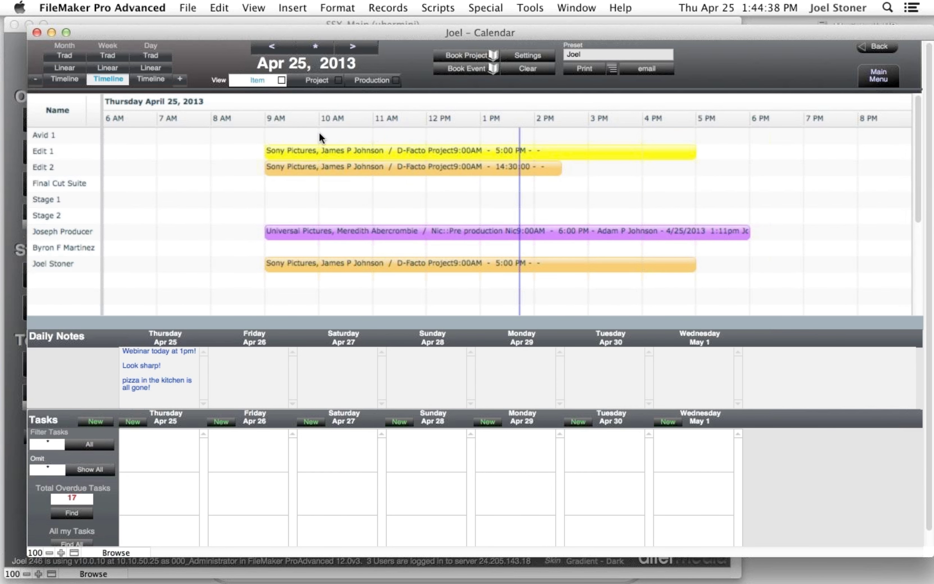
drag(319, 134, 420, 137)
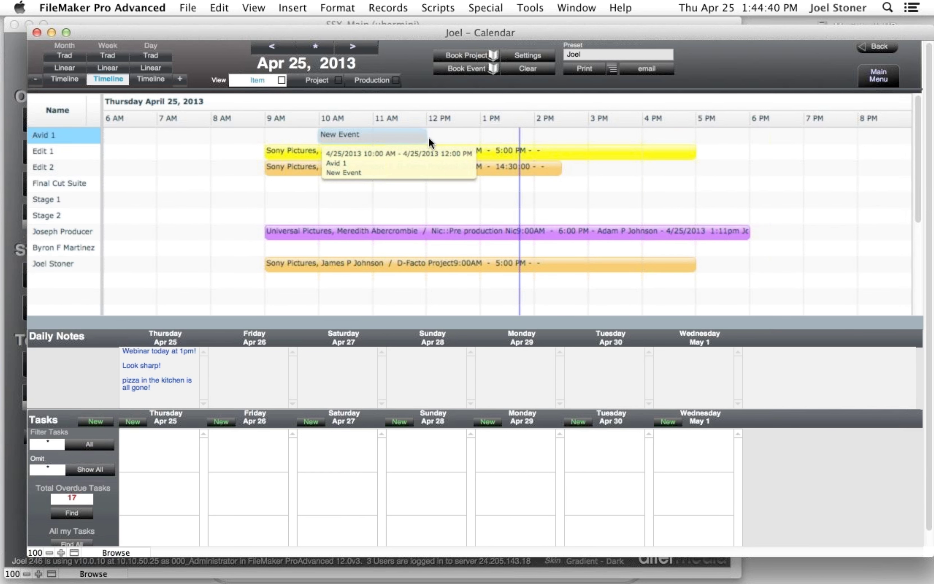
drag(425, 137, 723, 135)
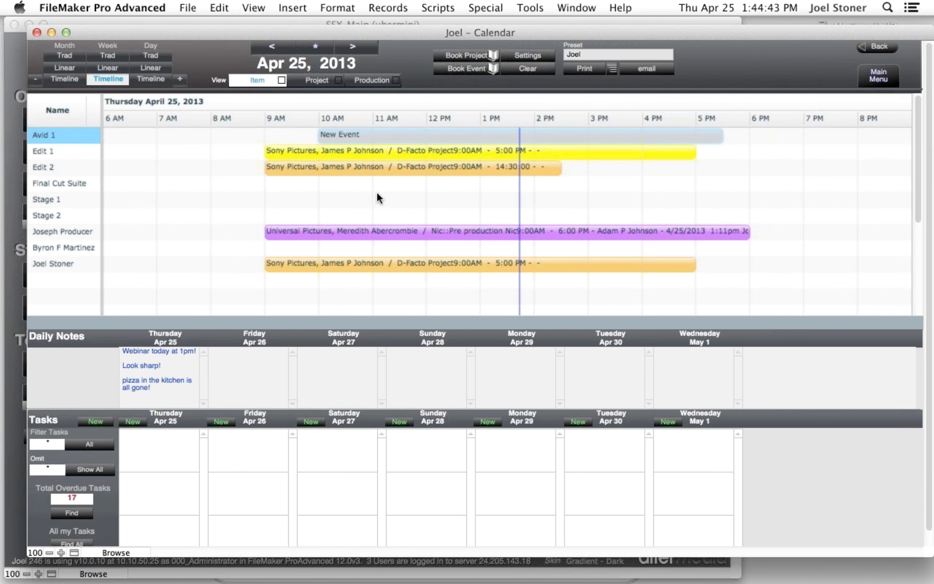
- Add a new April 25 event for the unbooked employee from 9:45 AM to about 6:00 PM
mouse_move(333, 230)
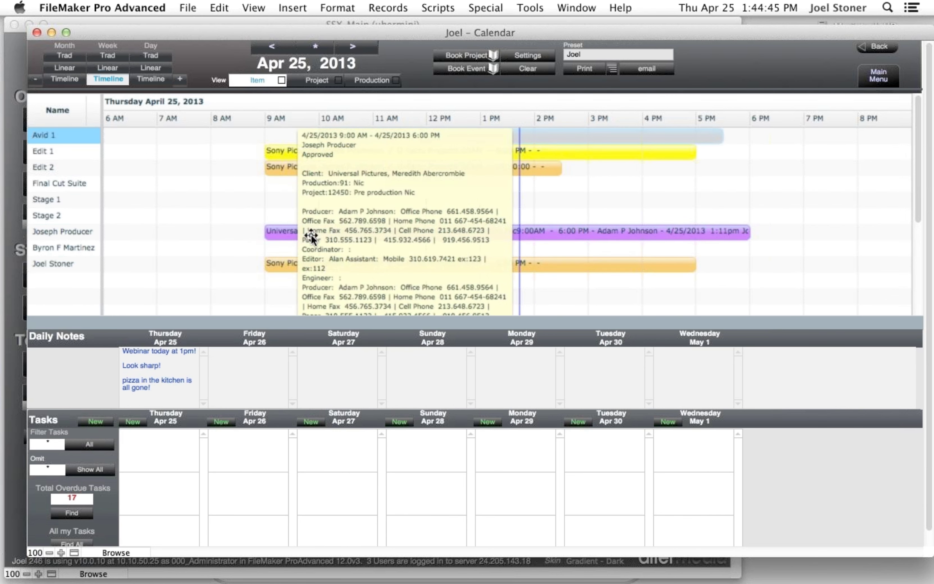
click(306, 248)
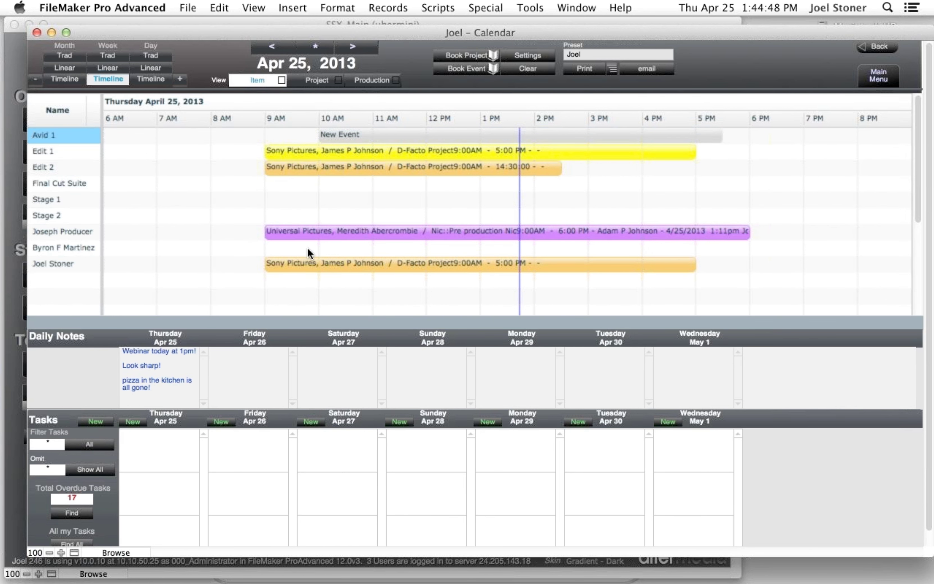
click(307, 248)
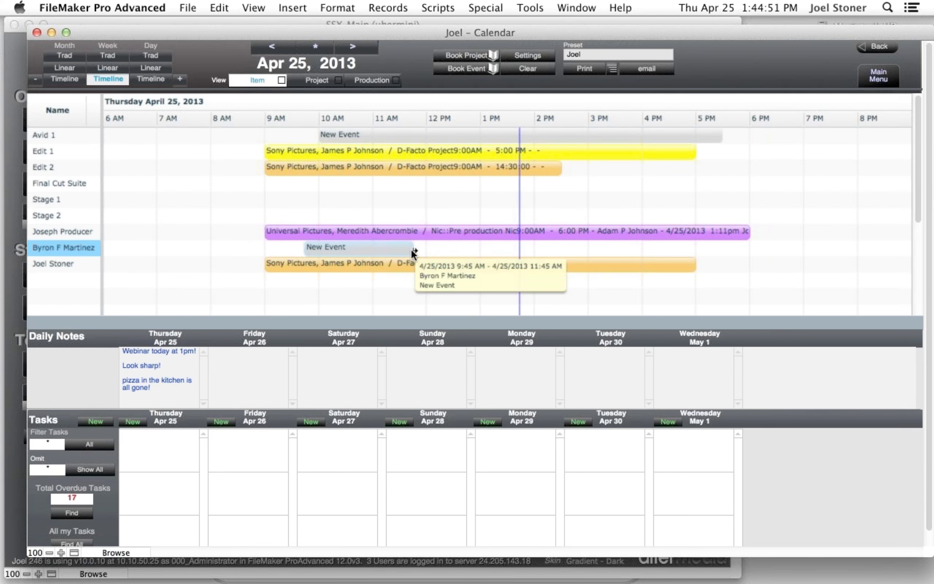
drag(411, 249, 746, 245)
mouse_move(427, 233)
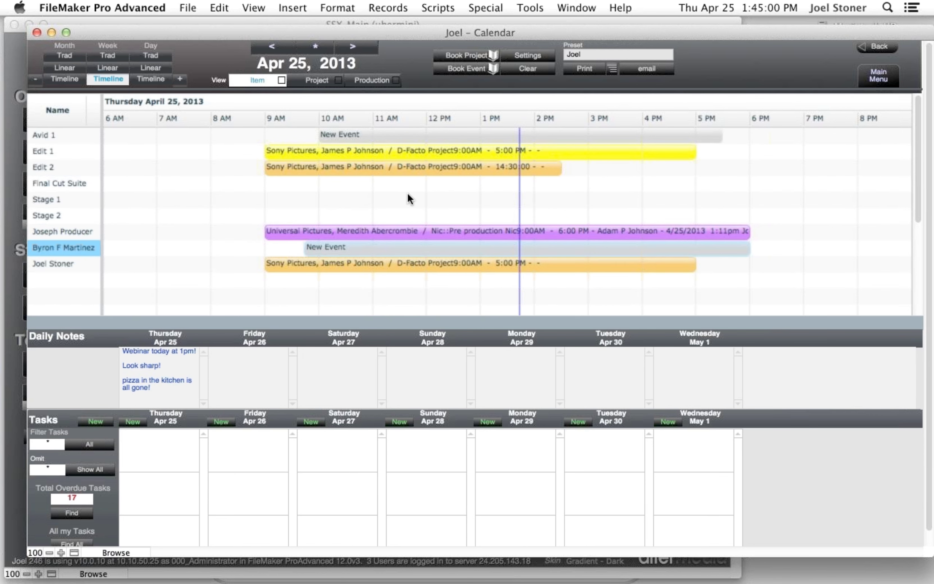
- Book the new events as a new project for the second ABC Television contact, filtering contacts by "ab", and name the project Webinar Demo
click(475, 60)
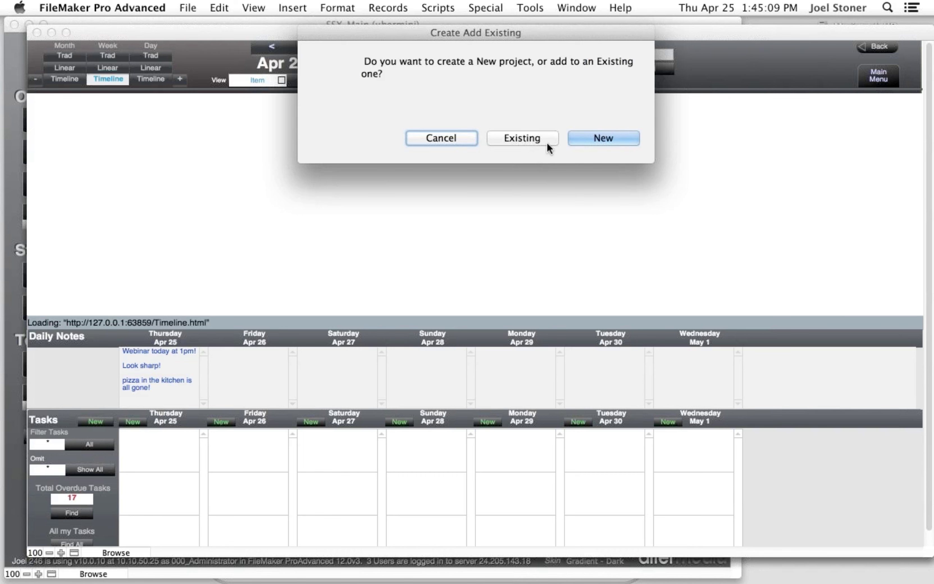
click(585, 143)
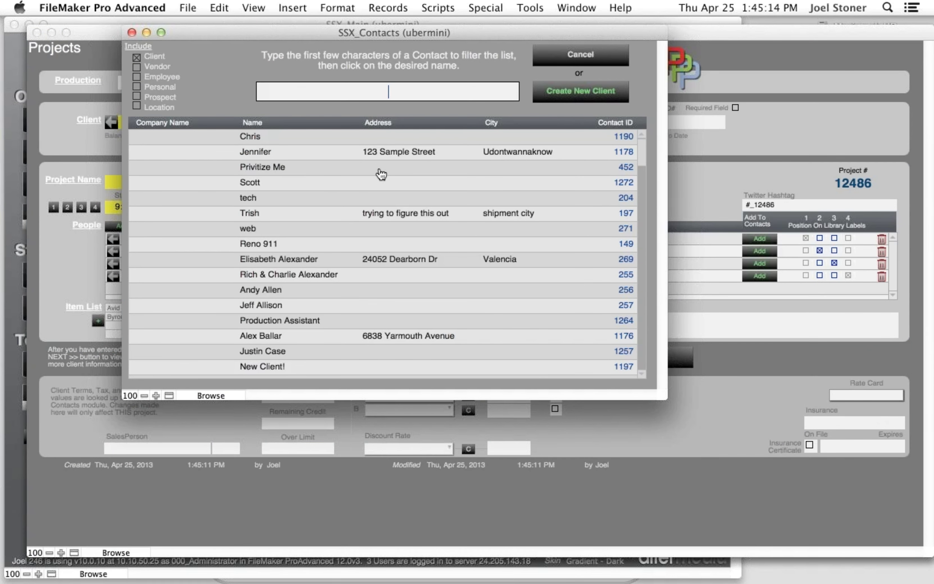
key(Caps_Lock)
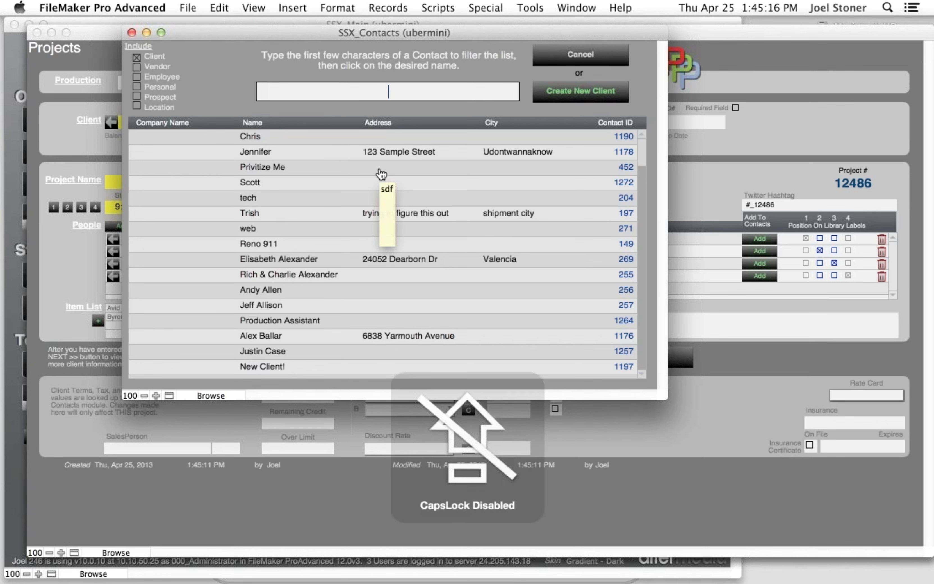
text(ab)
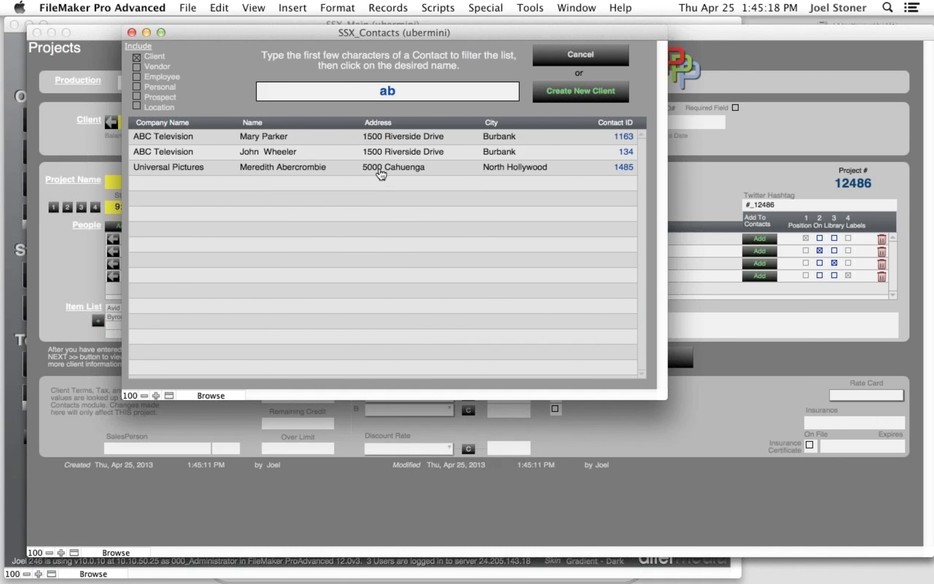
click(291, 153)
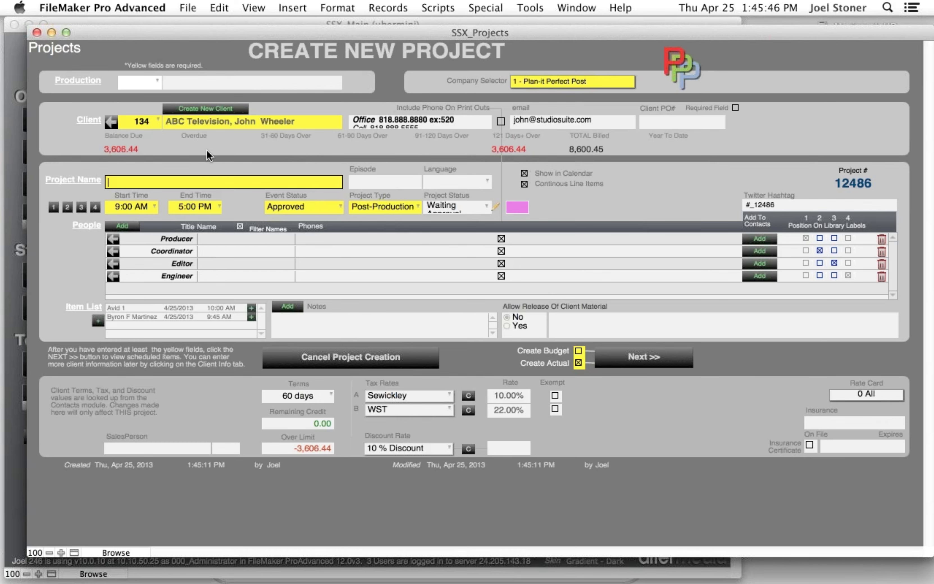
text(Webinar Demo)
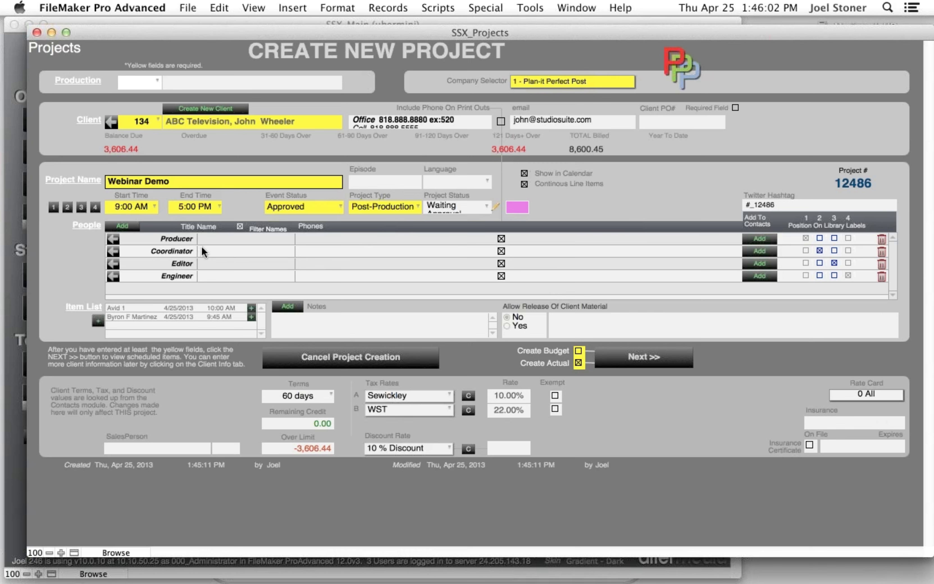
- Assign a producer and an editor to the Webinar Demo project from the contact lists
click(212, 239)
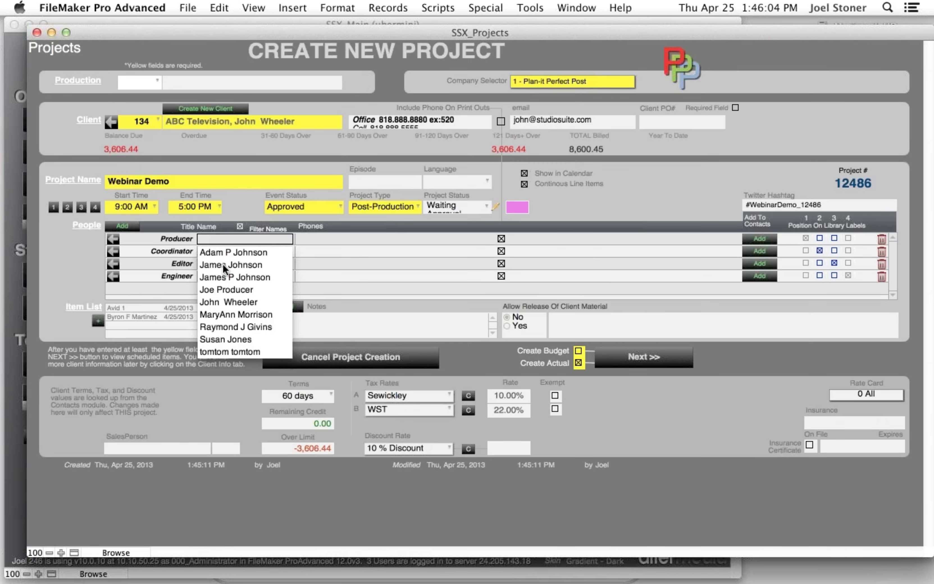
click(221, 265)
click(221, 251)
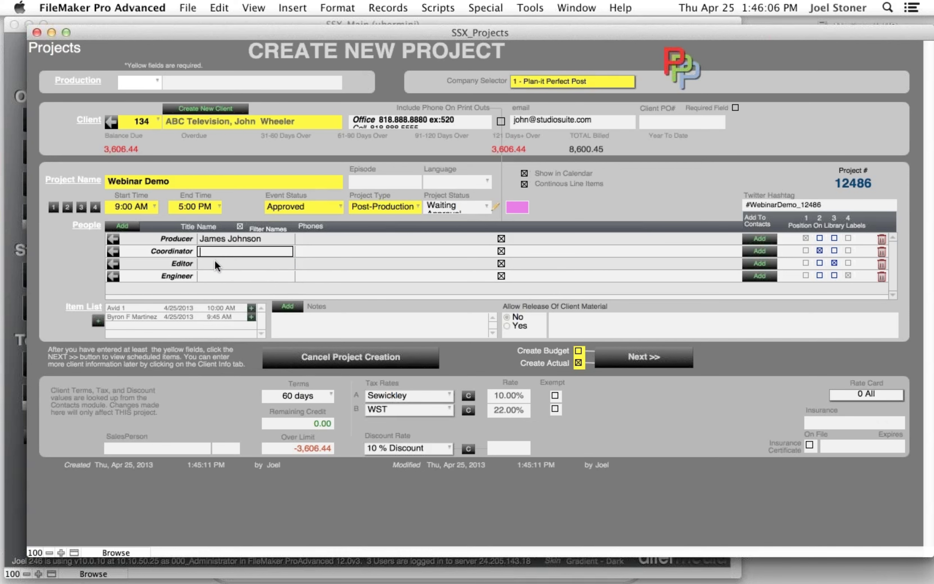
click(213, 263)
click(227, 289)
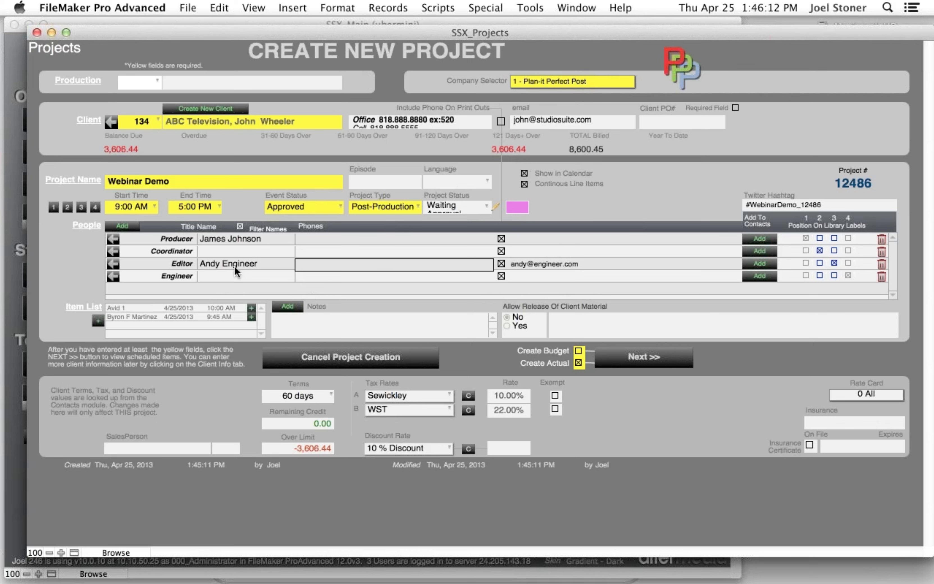
- Change the project's Engineer role to Writer and assign the listed writer to it
click(194, 275)
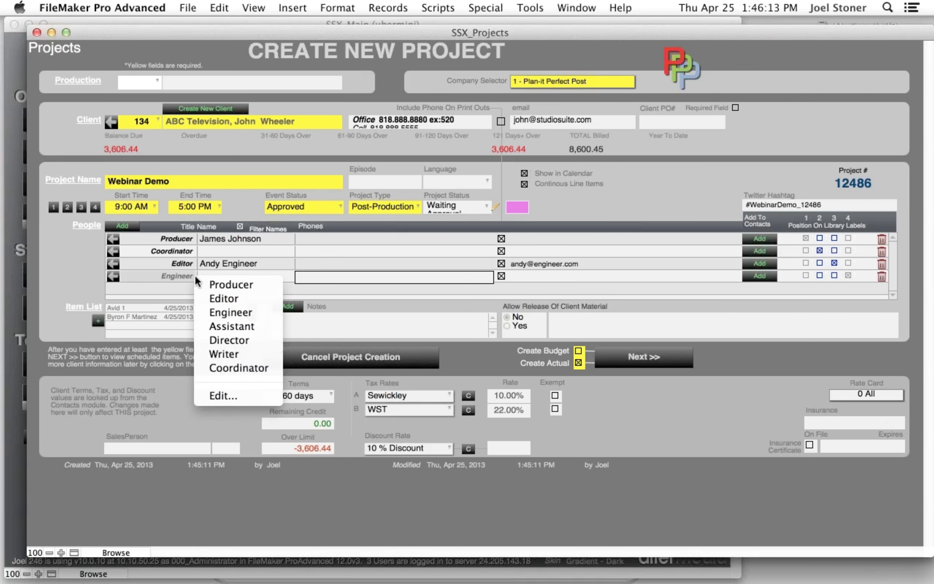
click(241, 354)
click(230, 278)
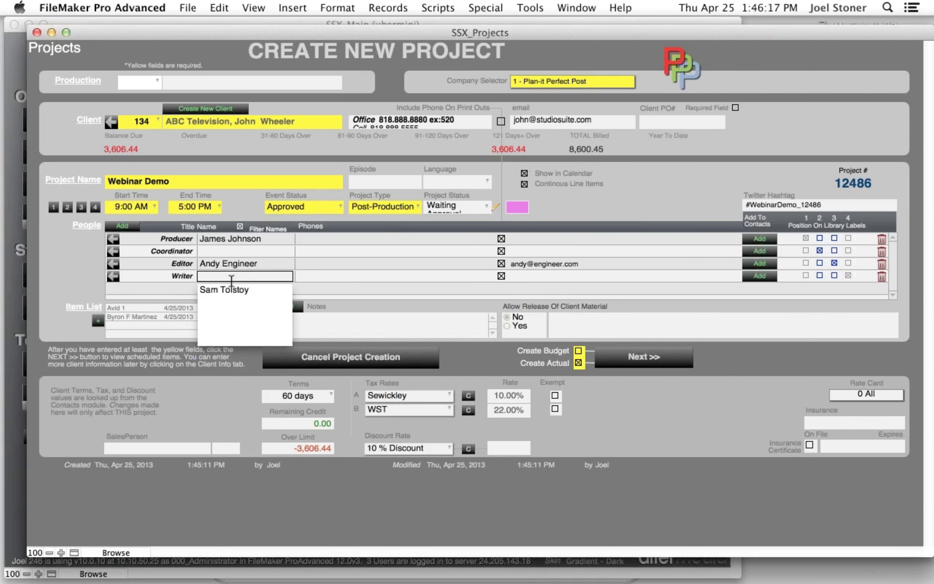
click(257, 290)
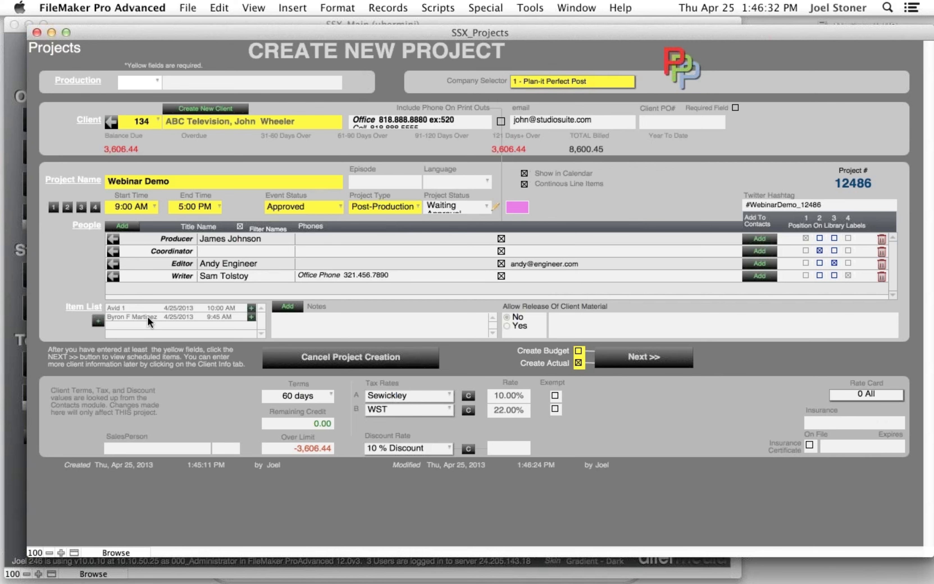
- Examine the booking details of the Avid 1 item and the item categories available for adding to the project
mouse_move(134, 306)
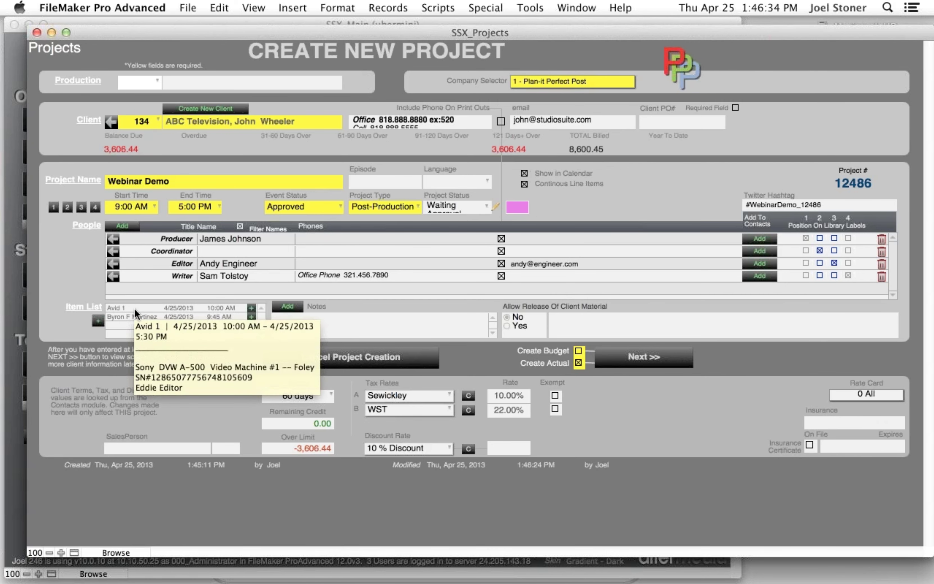
click(98, 320)
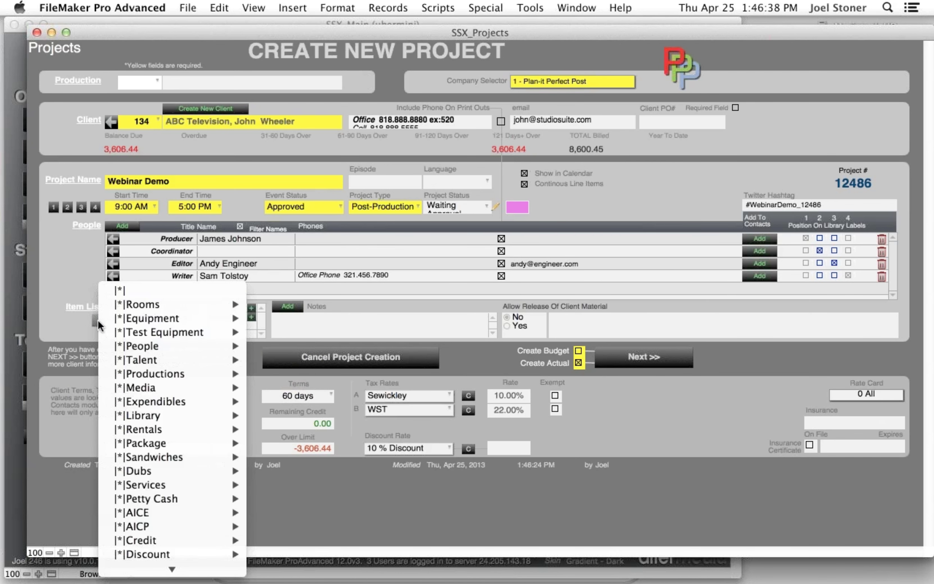
click(82, 290)
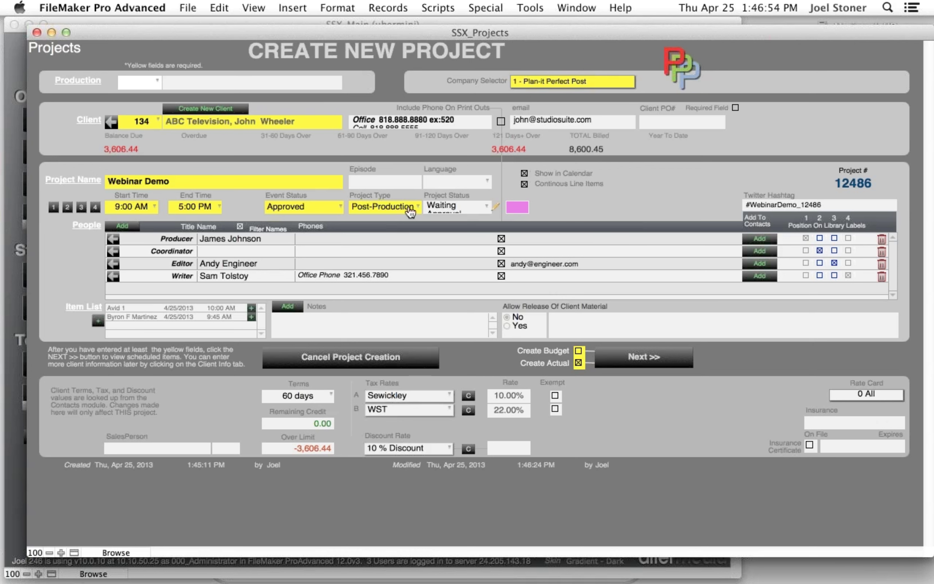
- Set the project's terms to 0 days-COD and tax rate A to San Diego Tax, and clear tax rate B
click(297, 397)
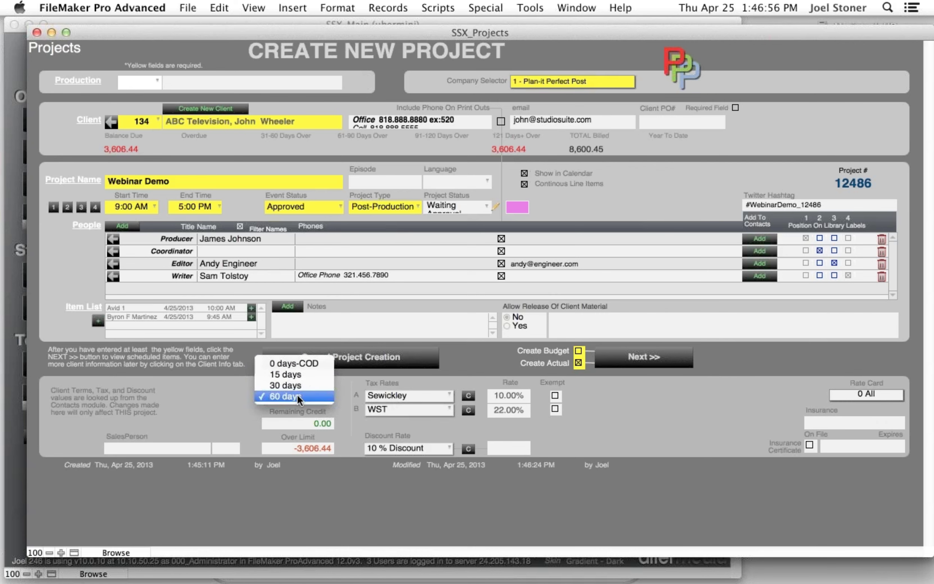
click(301, 363)
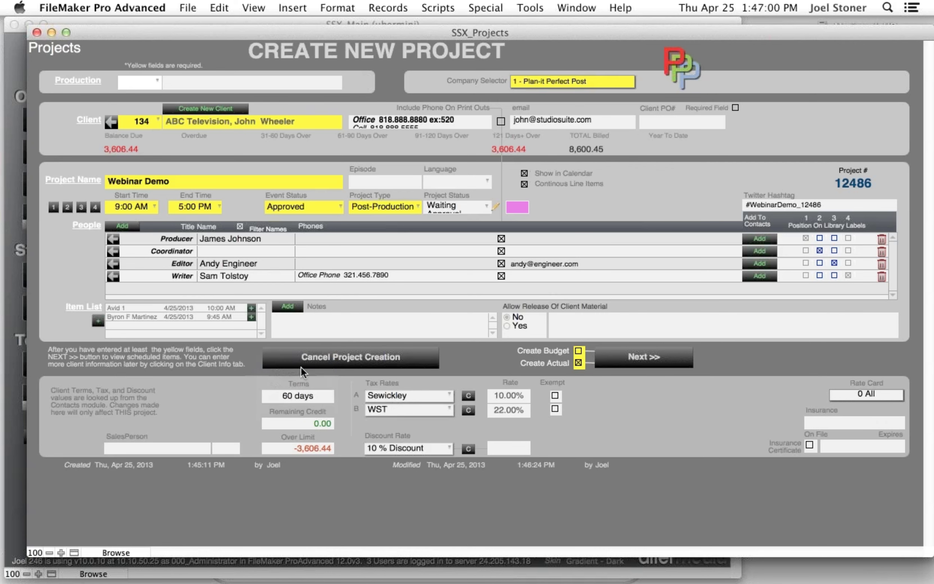
click(410, 396)
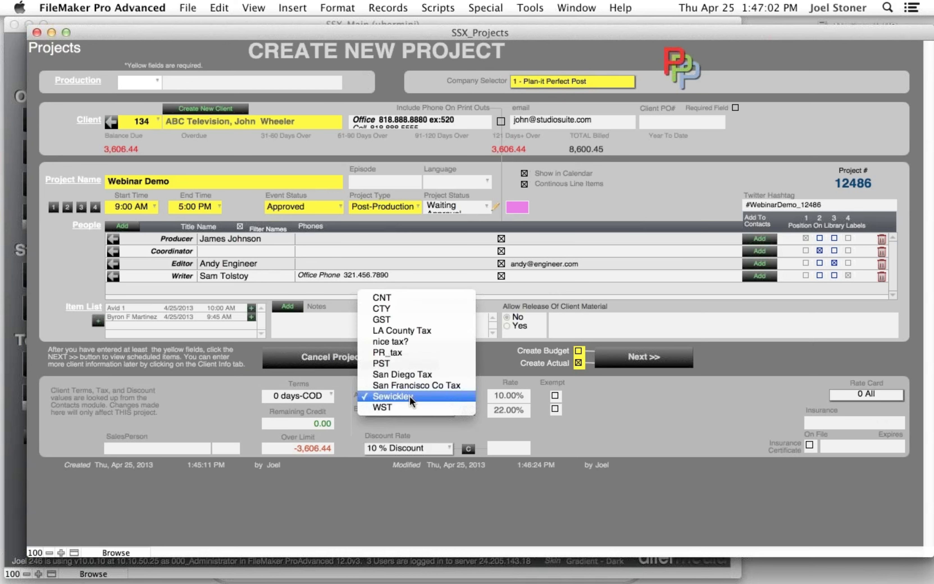
click(412, 376)
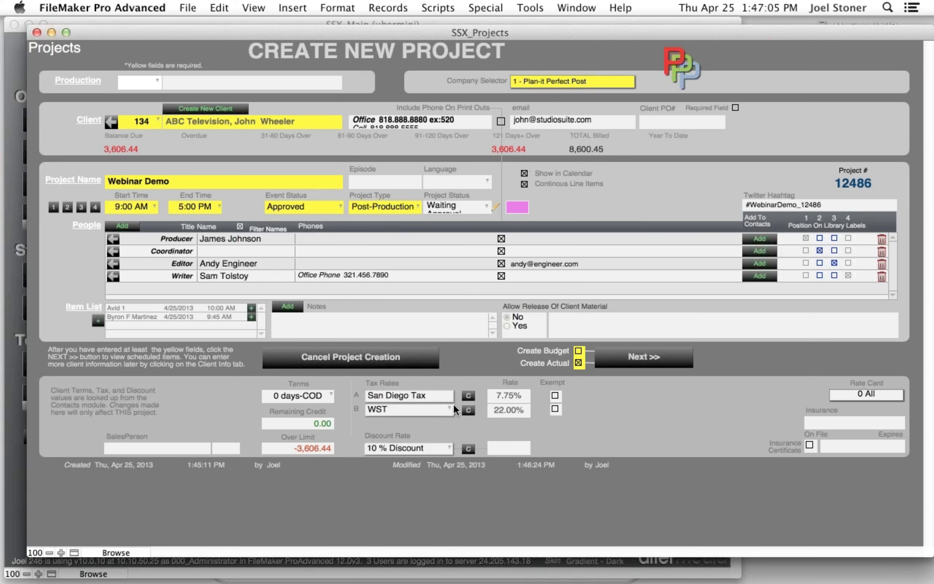
click(469, 409)
- Clear the project's discount rate and set it to 30% Discount
click(409, 445)
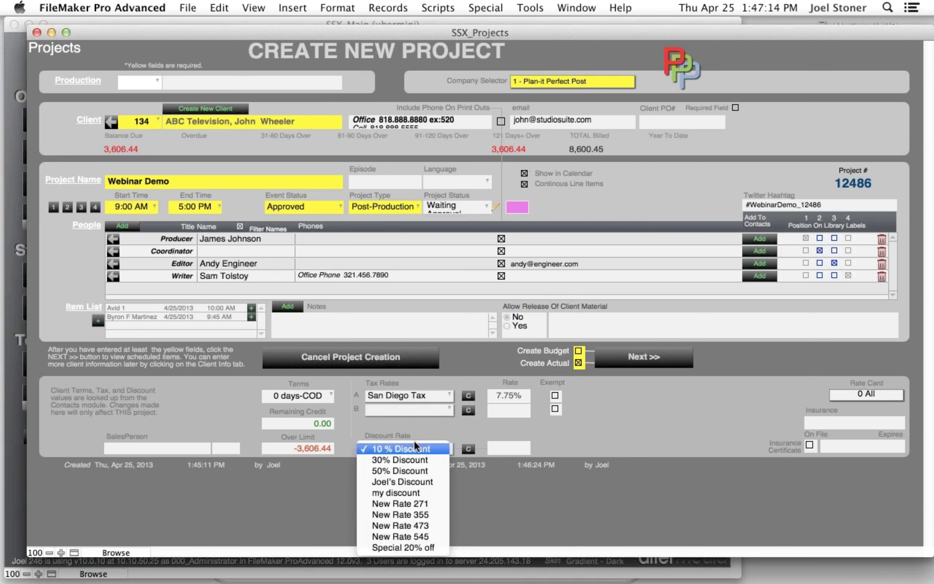
click(474, 445)
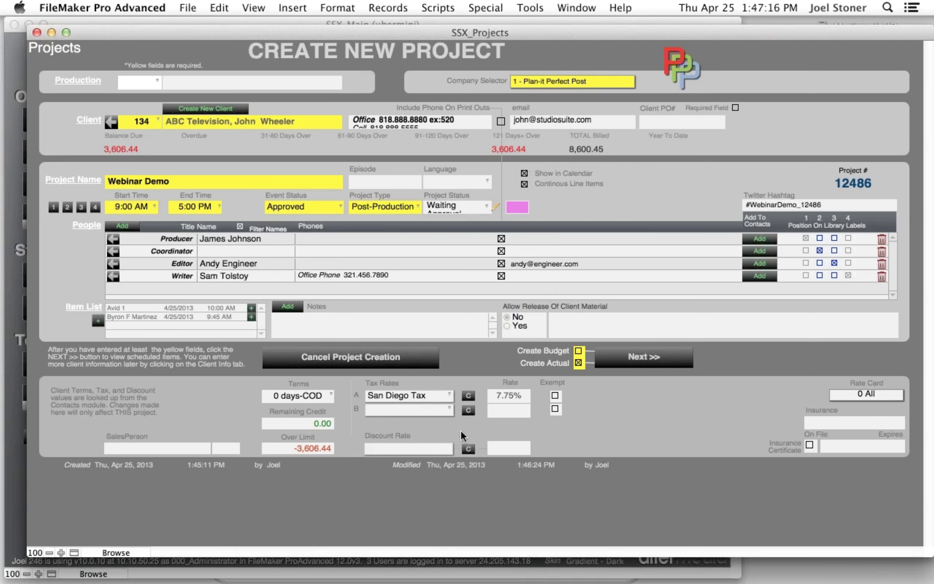
click(425, 449)
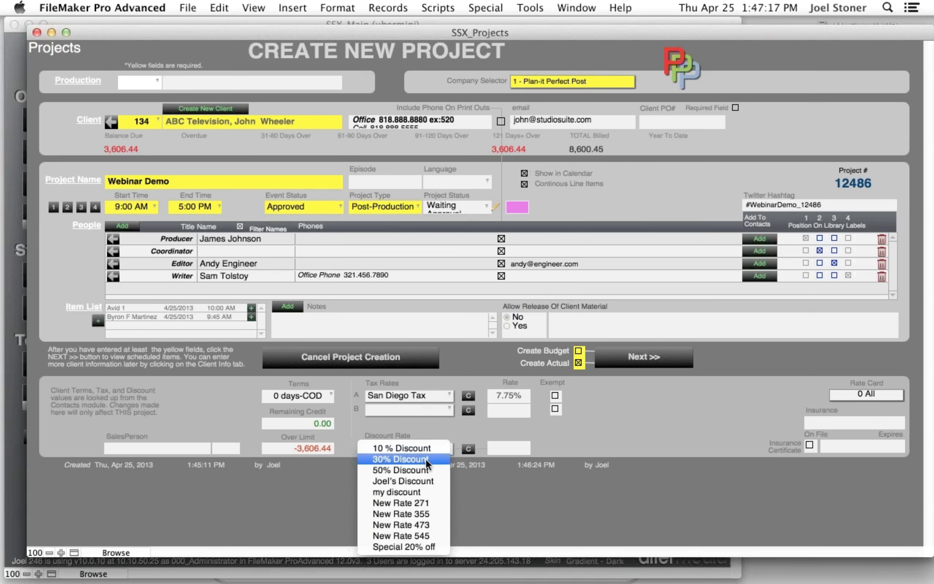
click(427, 461)
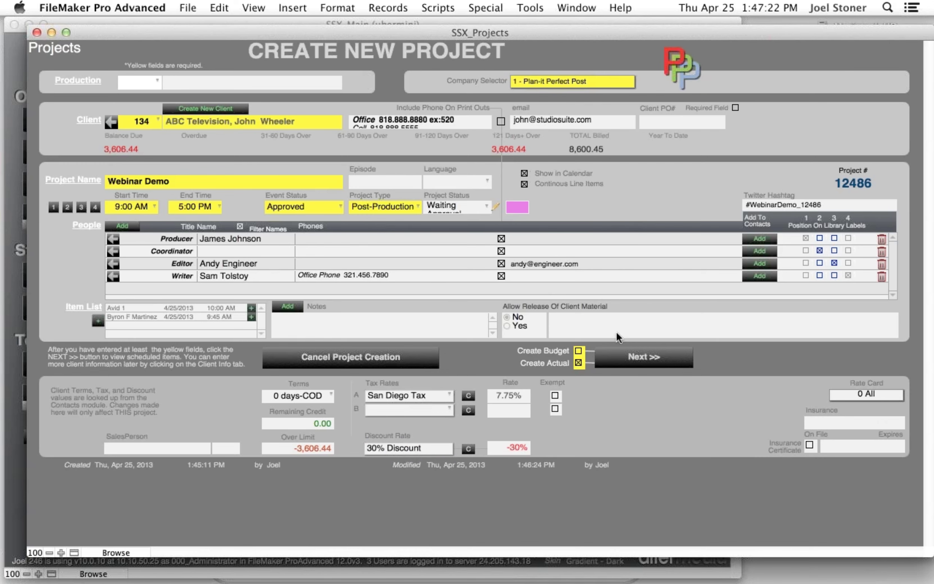
- Toggle the Create Budget and Create Actual options, leaving only Create Actual enabled
click(579, 363)
click(579, 351)
click(579, 362)
click(579, 351)
click(646, 363)
- Switch the project's company to 340 - My great new company and back to 1 - Plan-it Perfect Post
click(587, 82)
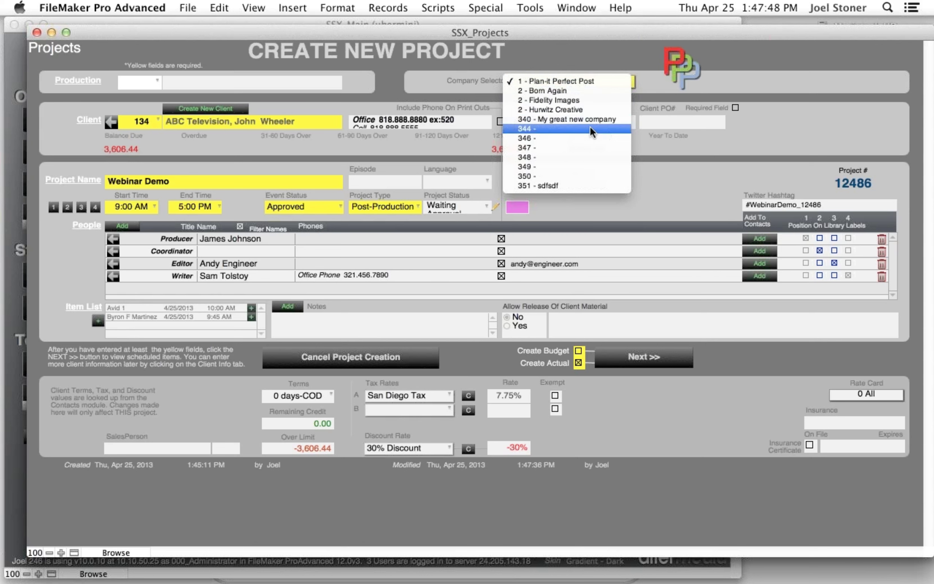
click(595, 119)
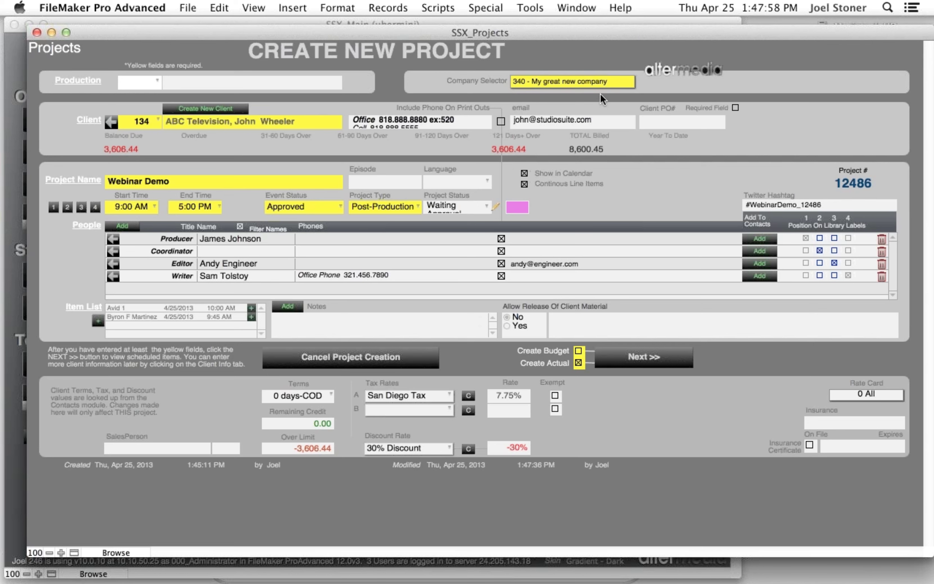
click(602, 84)
click(596, 43)
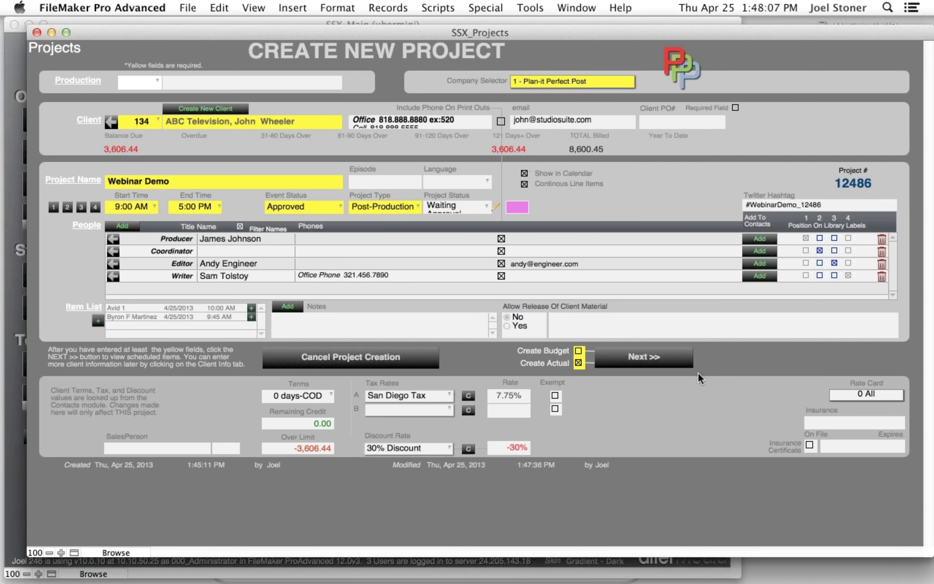
- Keep the rate card at 0 All, finish creating the Webinar Demo project despite the scheduling conflicts, and open its project details
click(866, 392)
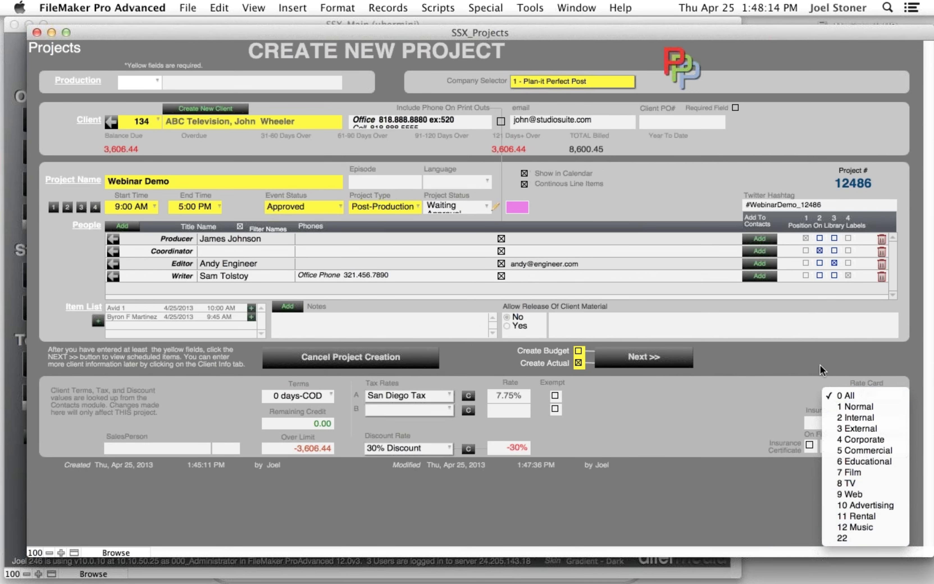
click(844, 384)
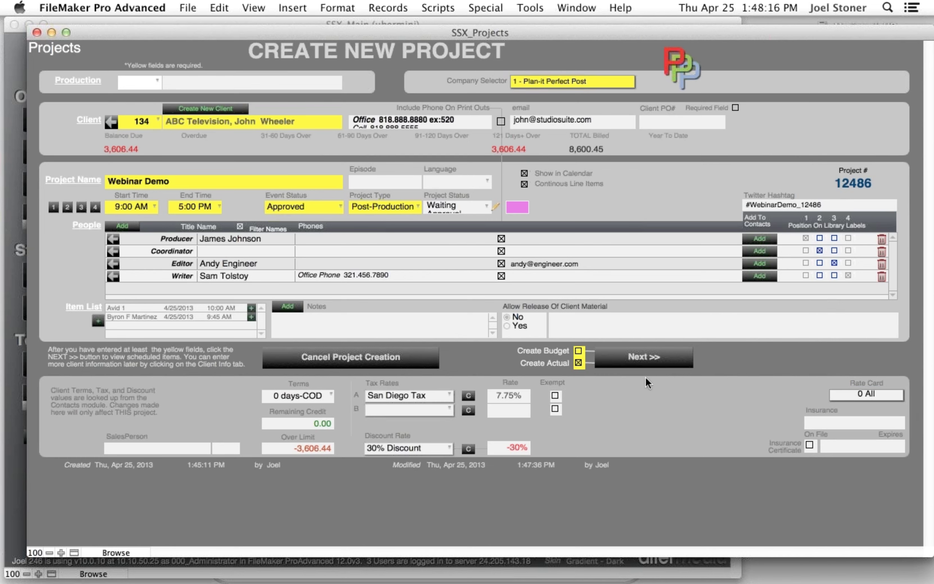
click(659, 367)
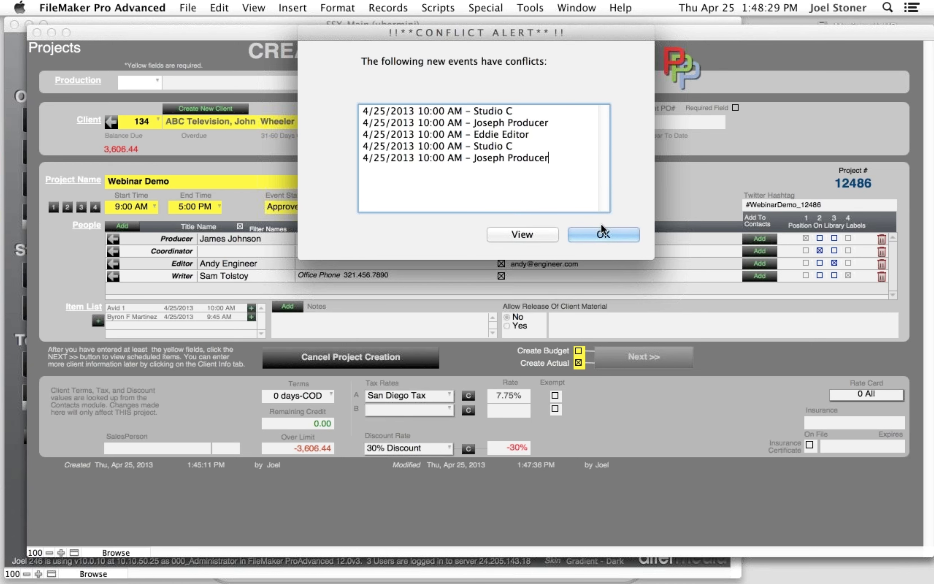
click(604, 231)
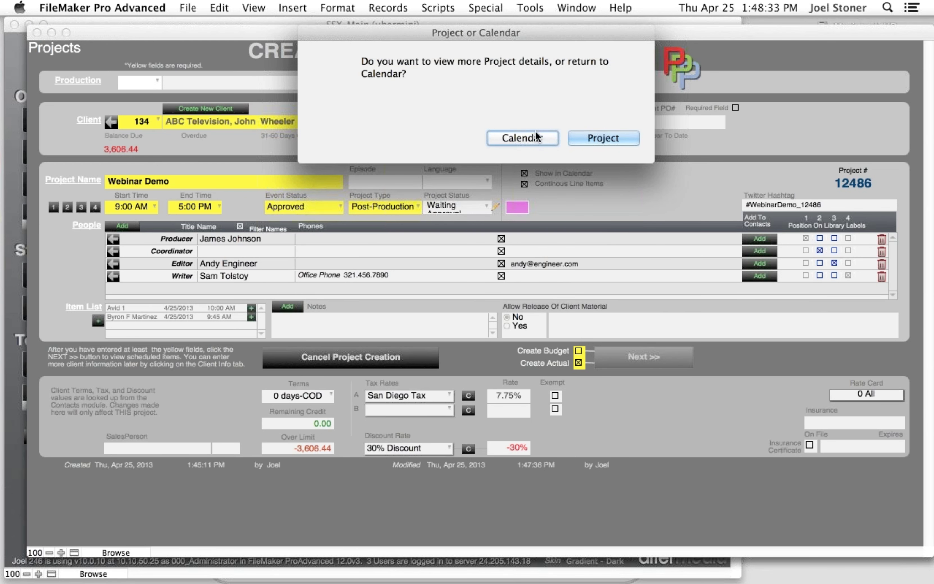
click(619, 137)
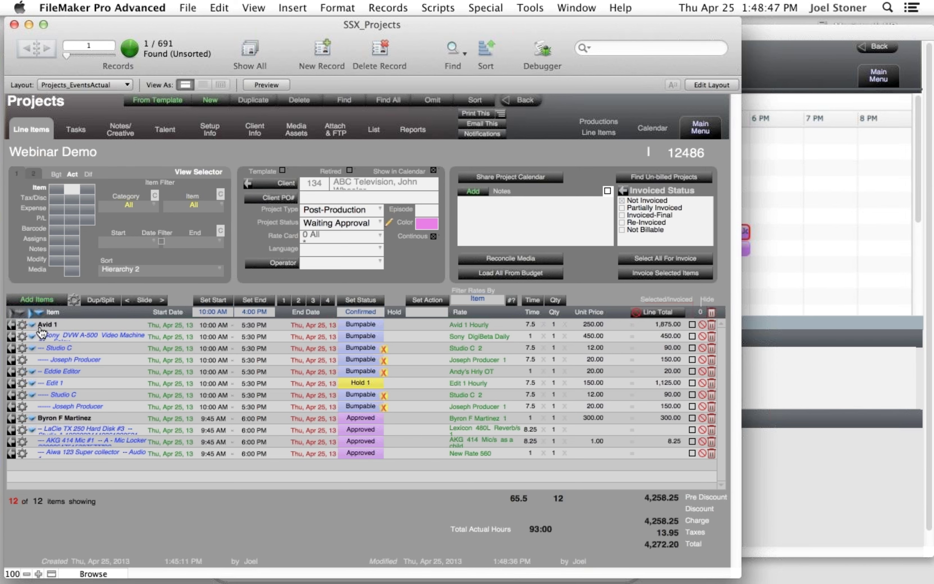
- Collapse and re-expand the Avid 1, Sony DVW A-500 and second top-level line items to examine their hierarchy and rolled-up quantities and totals
click(33, 325)
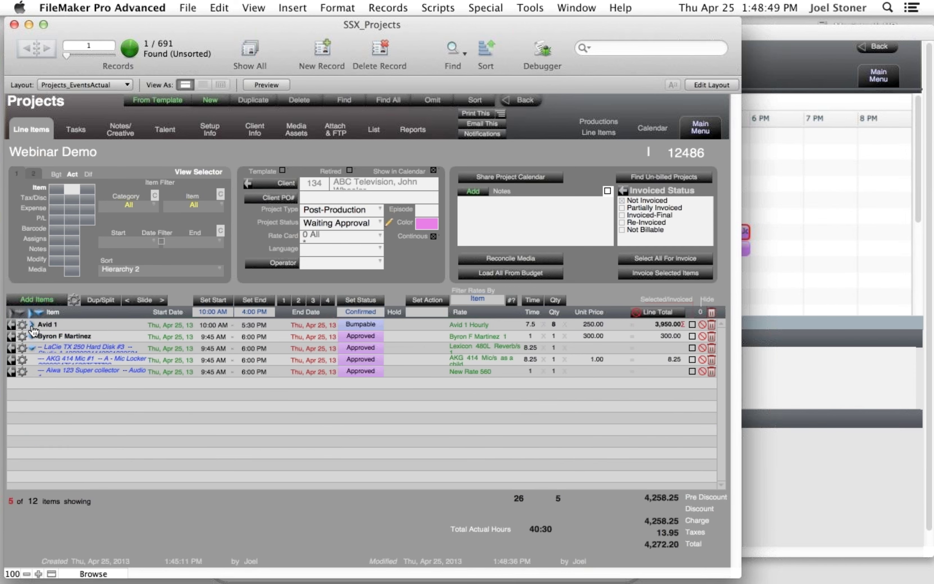
click(32, 325)
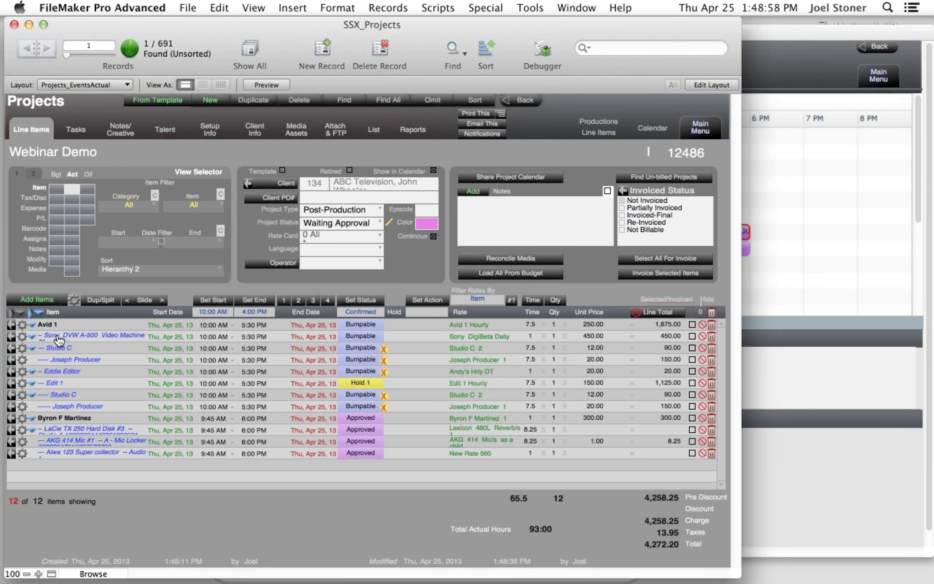
click(32, 336)
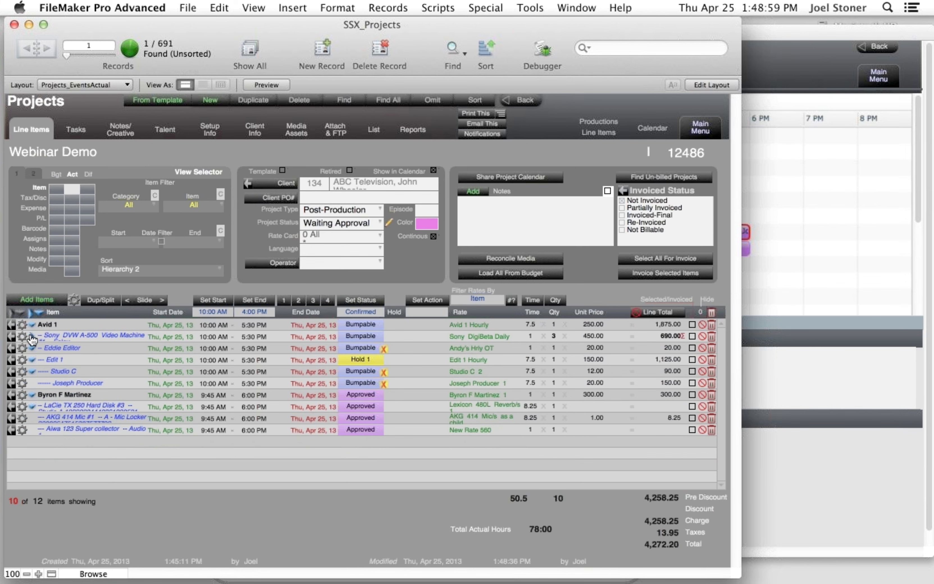
click(32, 336)
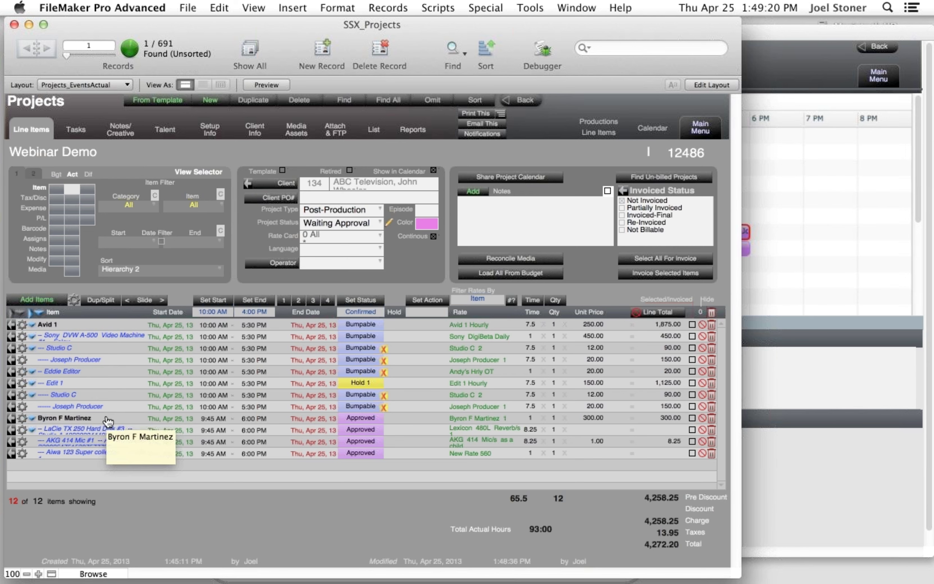
click(33, 420)
click(33, 420)
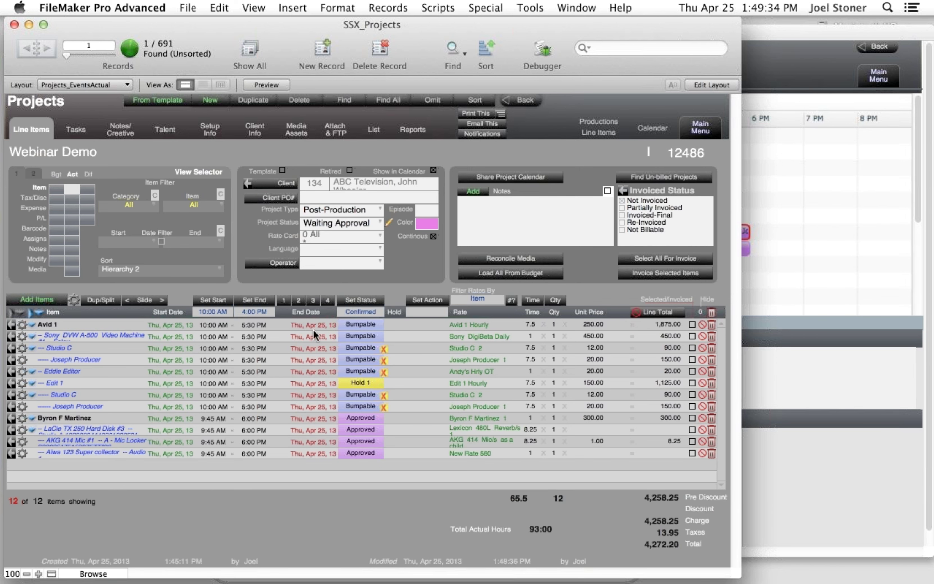
click(33, 325)
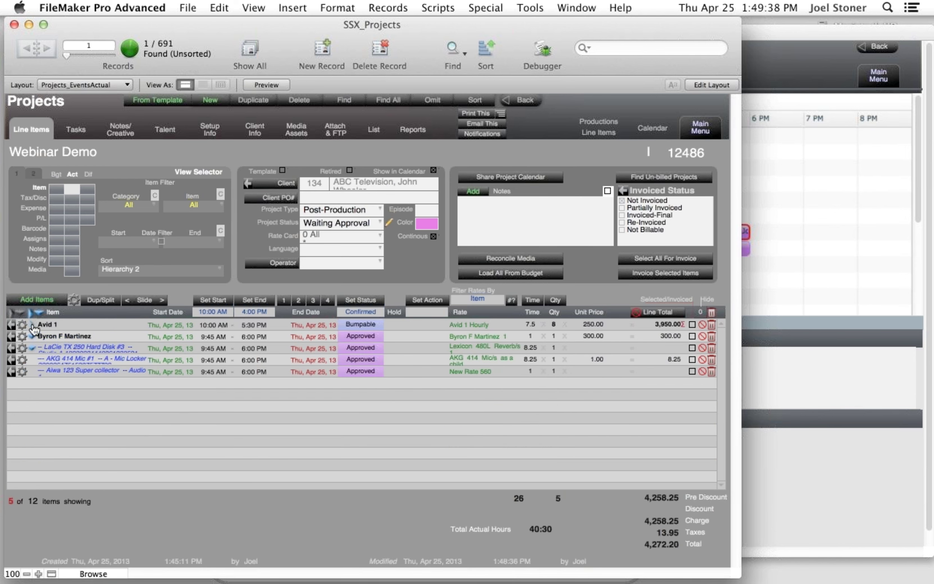
click(33, 326)
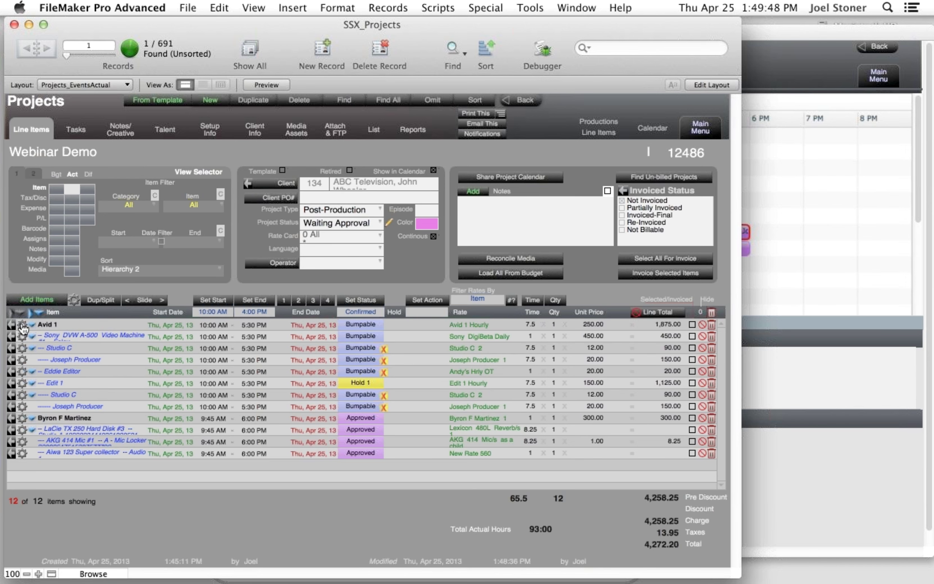
click(32, 324)
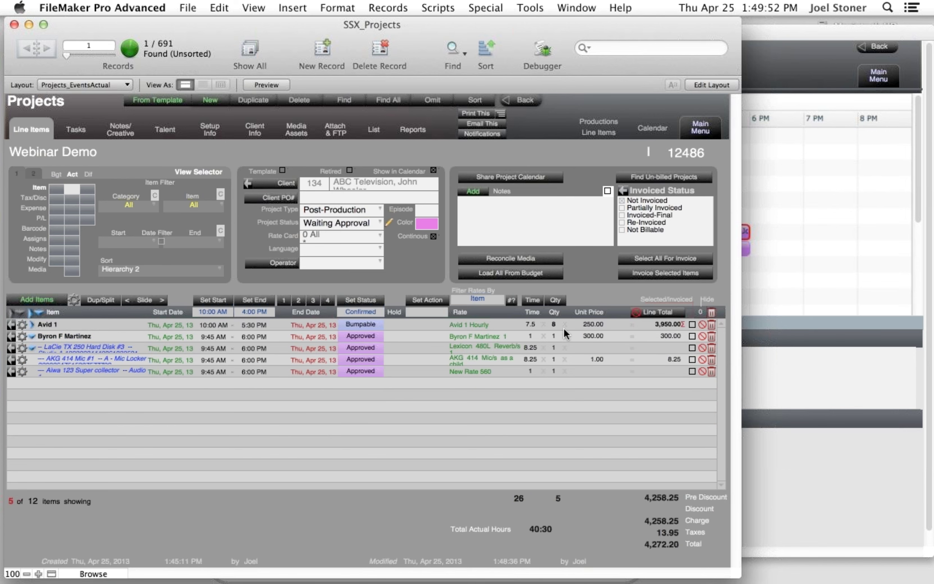
click(32, 326)
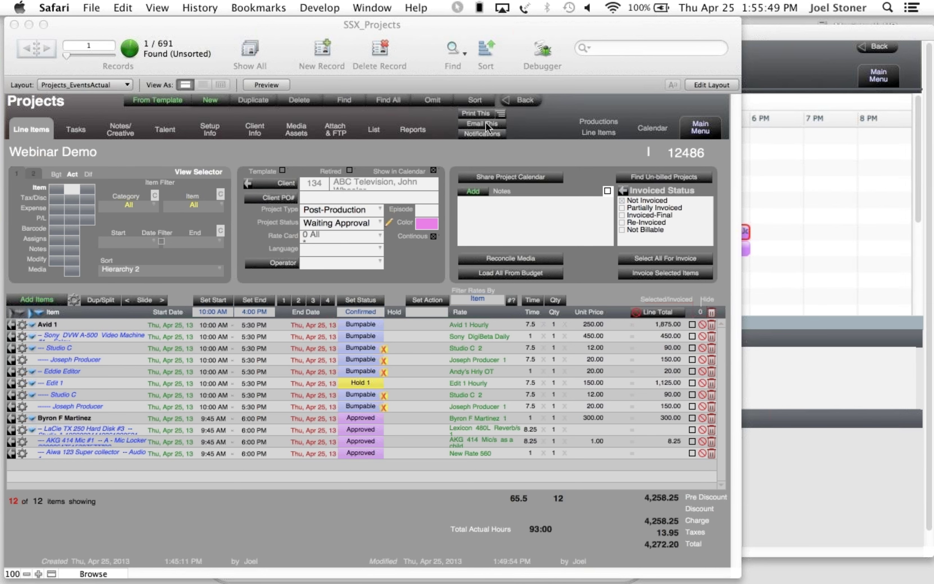
- Preview the project's pre-invoice printout with prices shown and leave it without printing
click(480, 114)
click(480, 114)
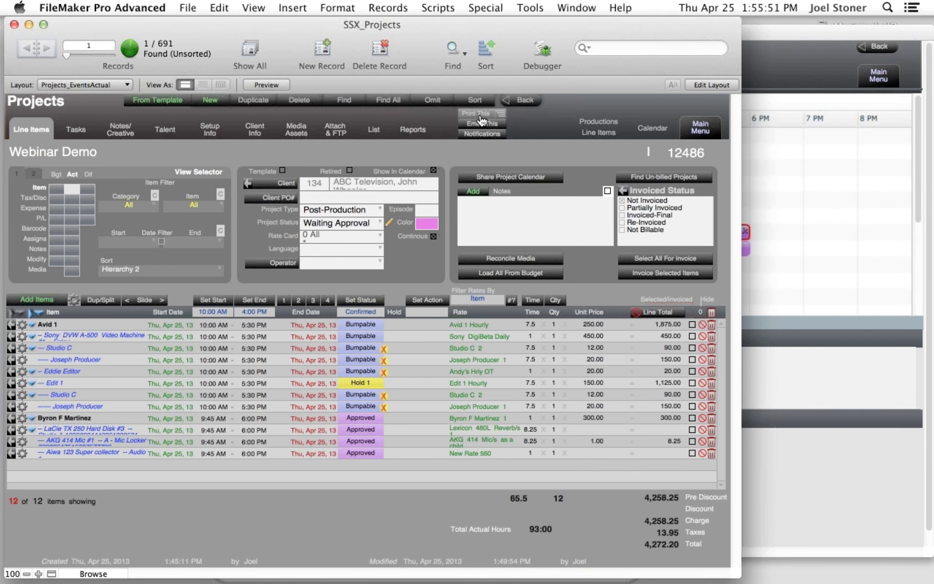
click(584, 321)
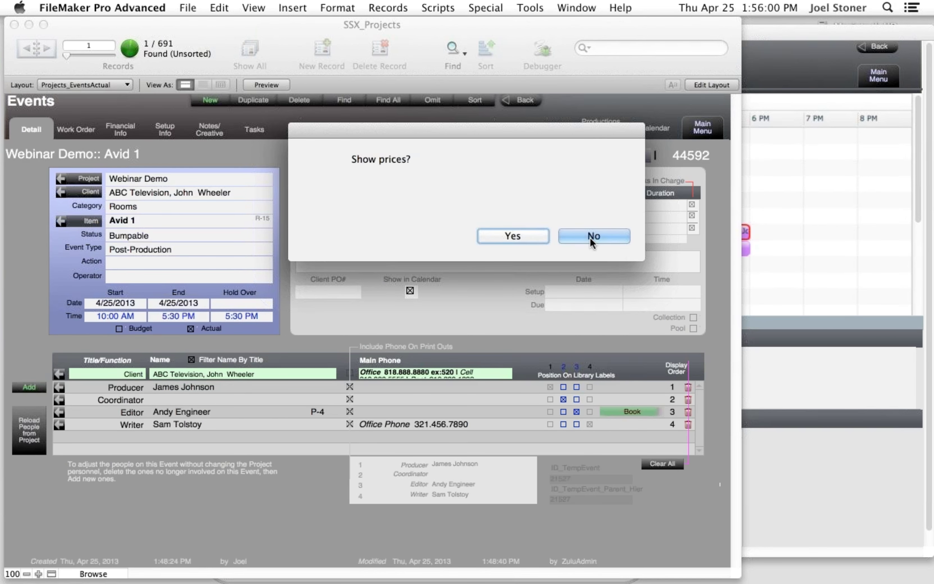
click(525, 235)
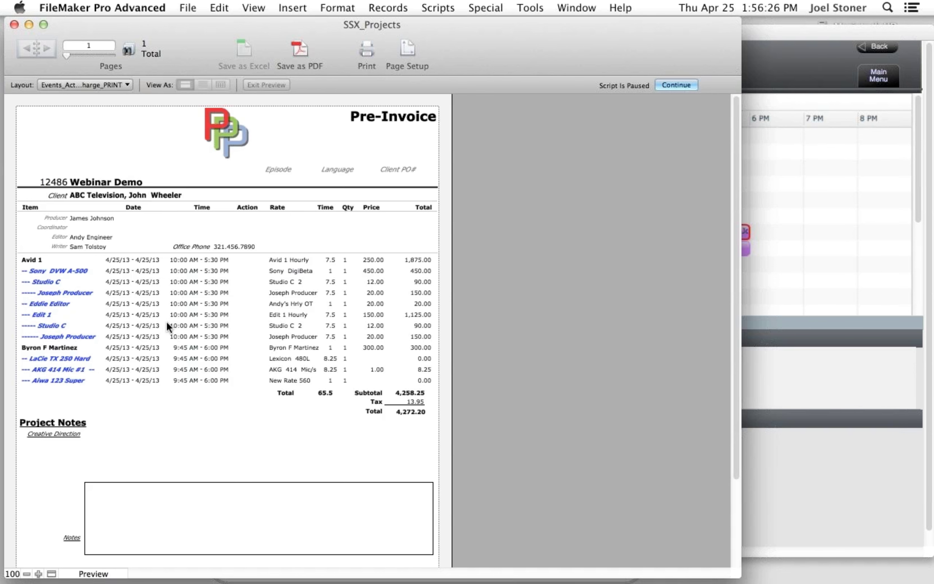
scroll(168, 323, down, 5)
scroll(168, 330, up, 5)
click(693, 85)
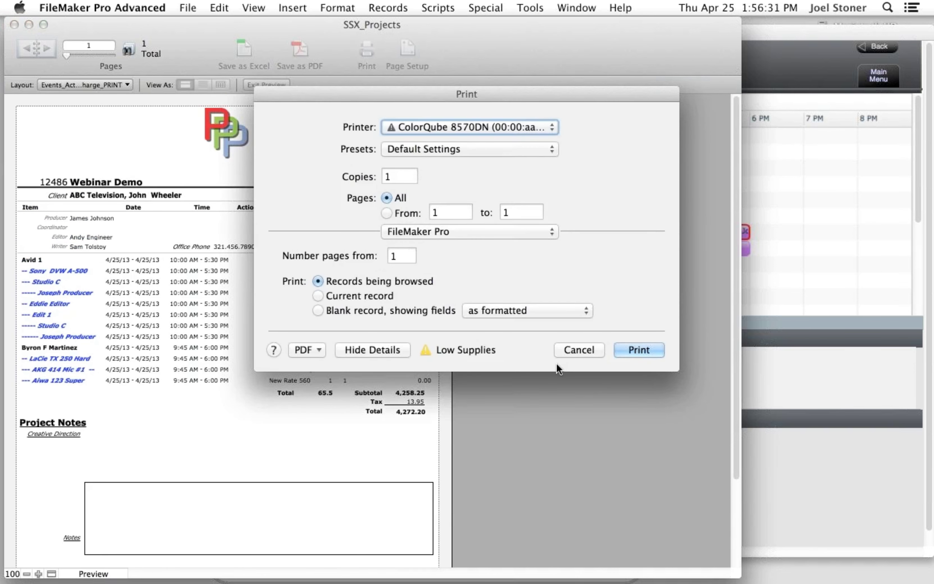
click(585, 354)
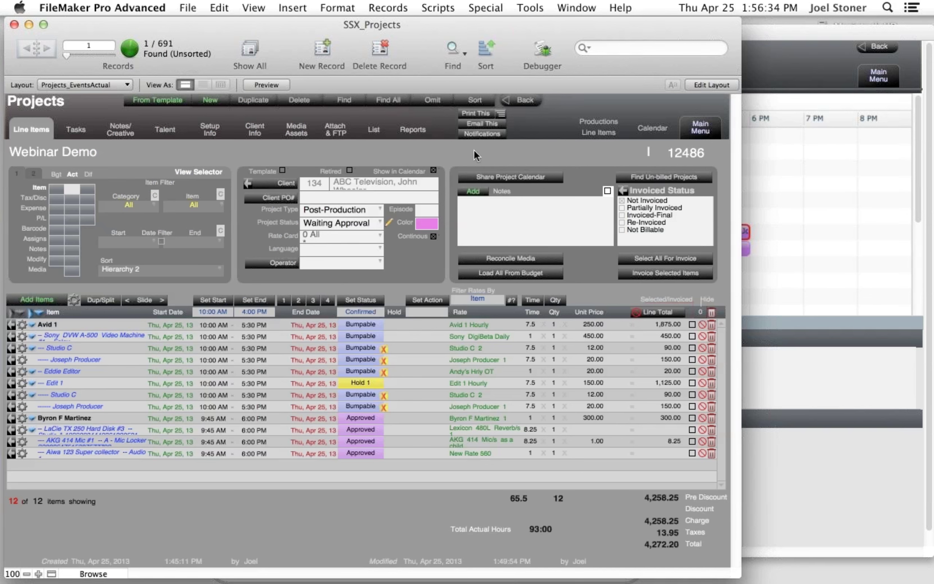
- Generate the project's work order for e-mailing as US Letter without prices and page through its preview
click(479, 129)
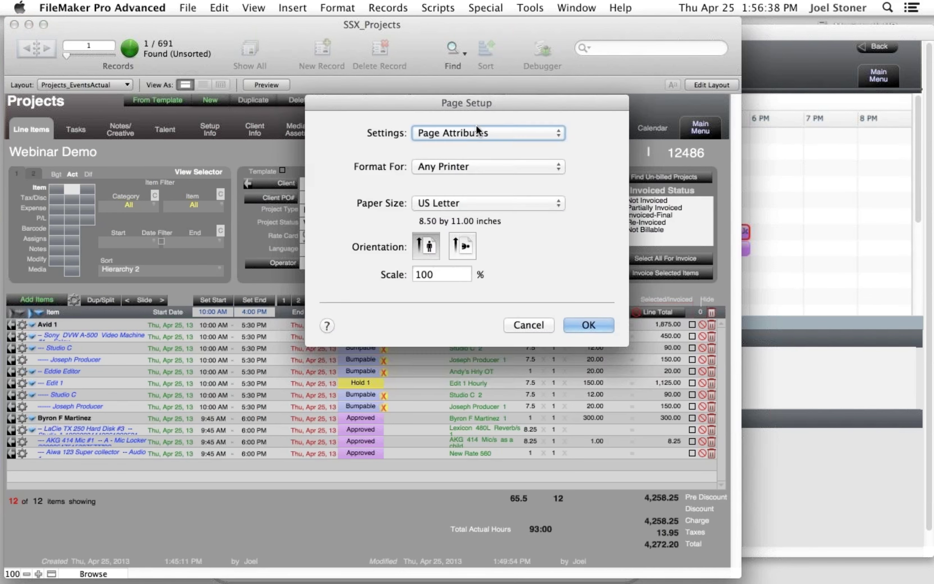
click(568, 324)
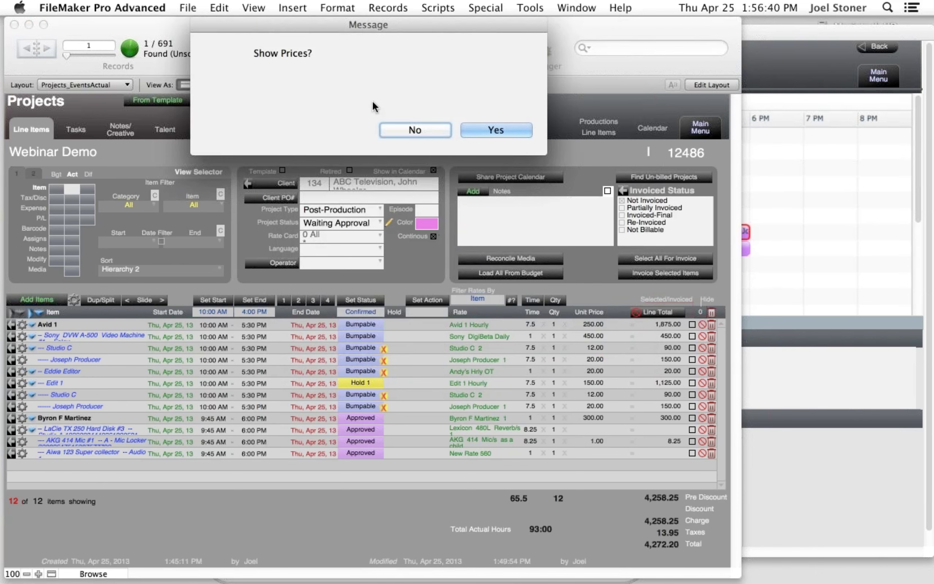
click(410, 129)
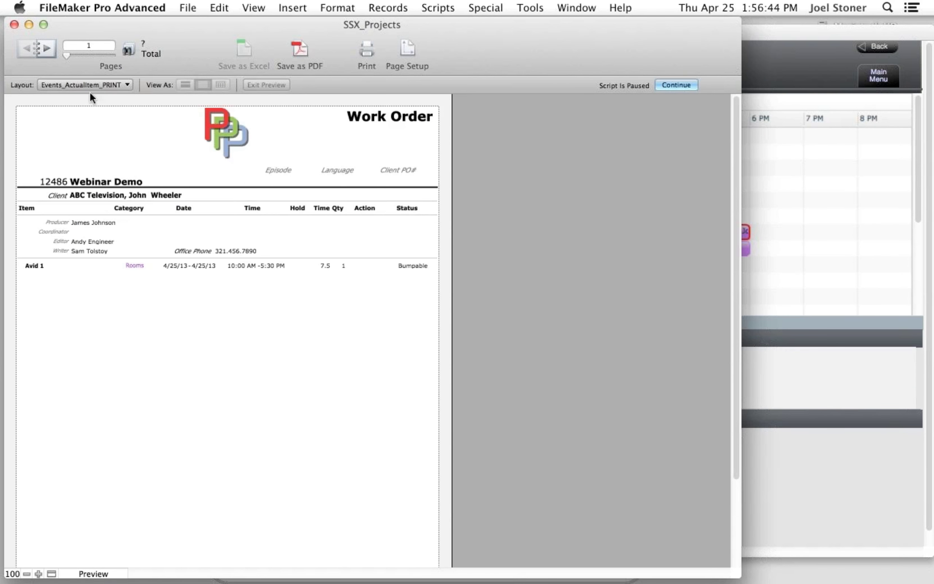
click(49, 51)
click(50, 51)
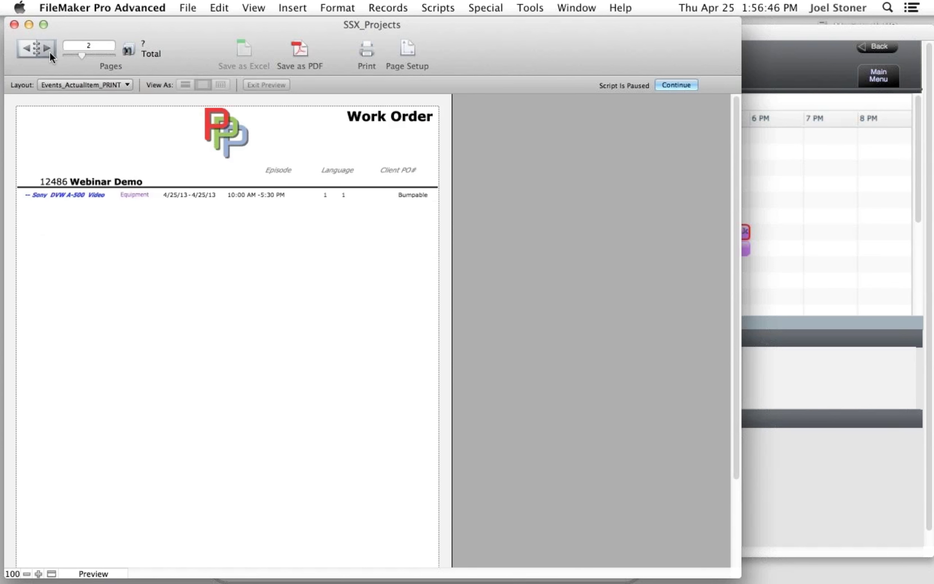
click(50, 51)
click(47, 51)
click(27, 51)
click(27, 51)
click(27, 51)
click(27, 51)
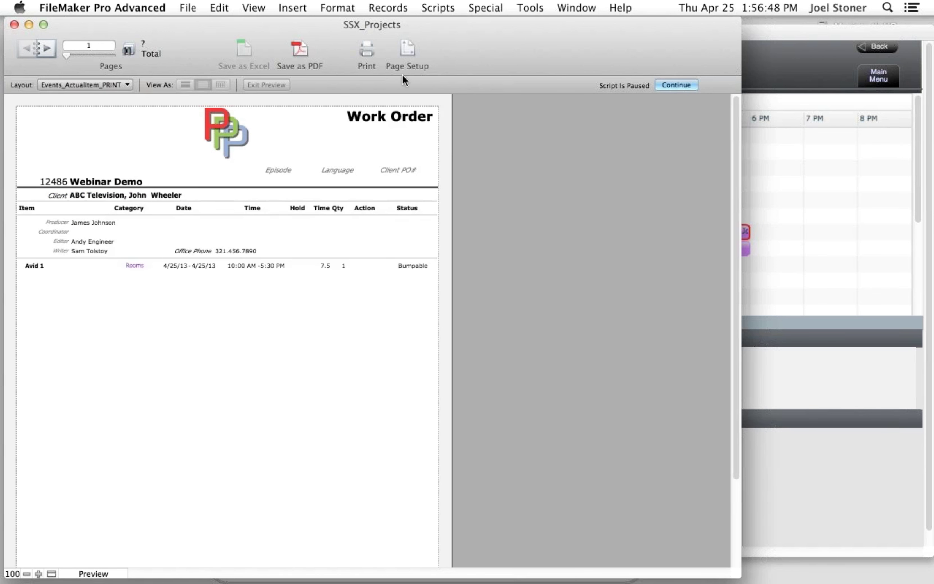
click(677, 86)
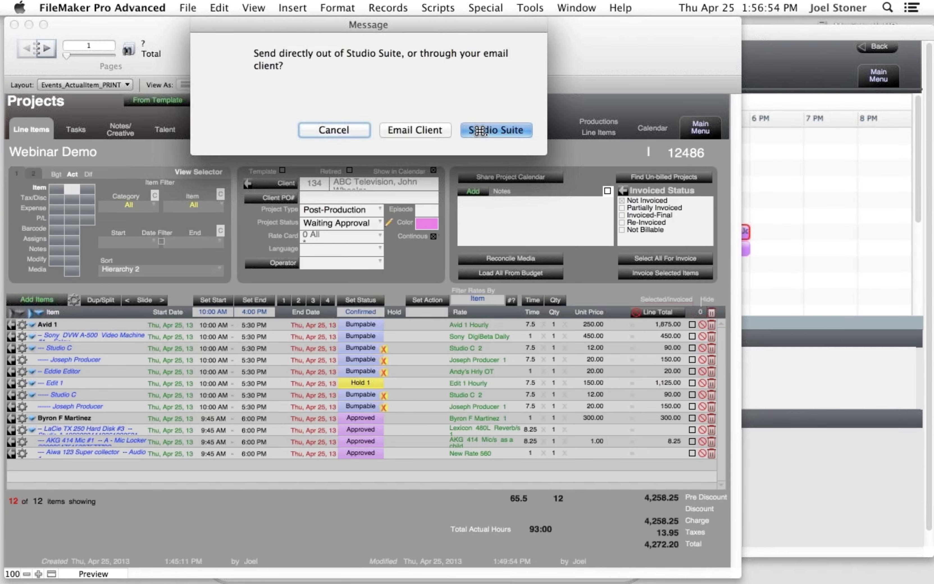
- Draft the work order e-mail directly in Studio Suite with the message "Hi here is the quote!" and cancel sending it
click(430, 131)
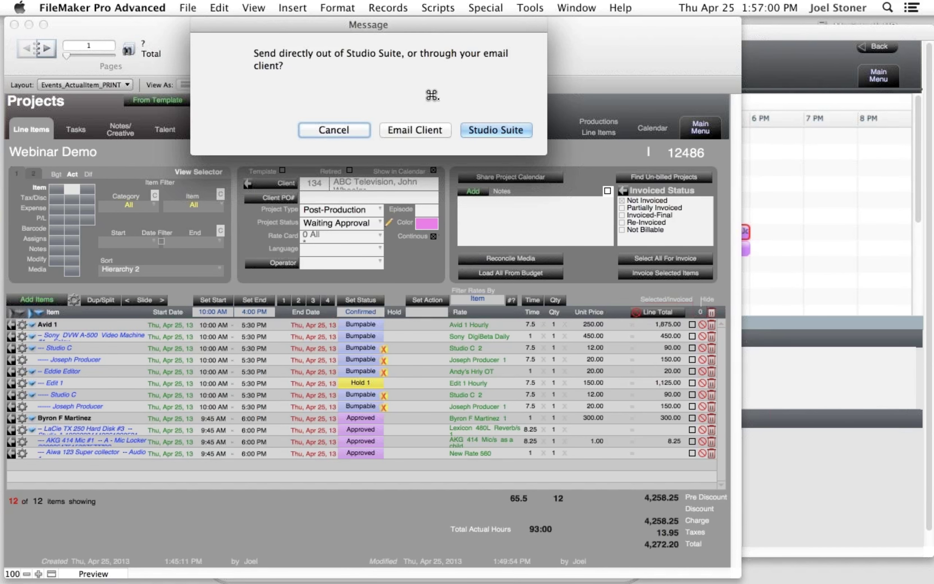
click(496, 130)
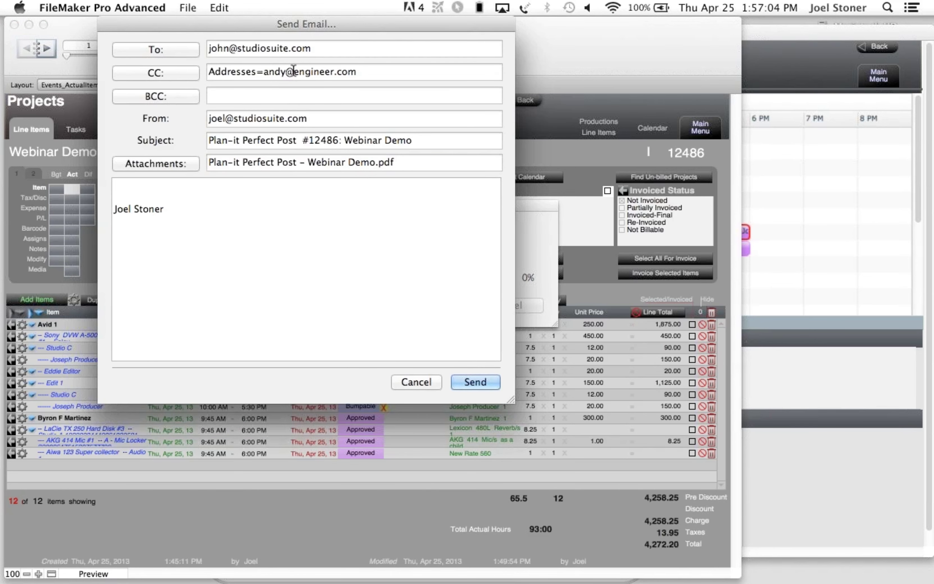
drag(313, 49, 188, 39)
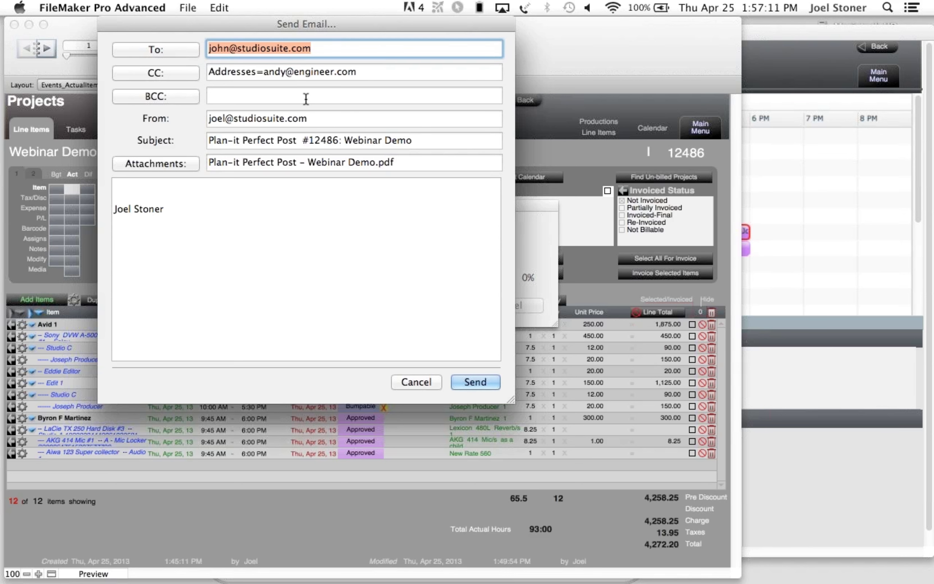
triple_click(407, 138)
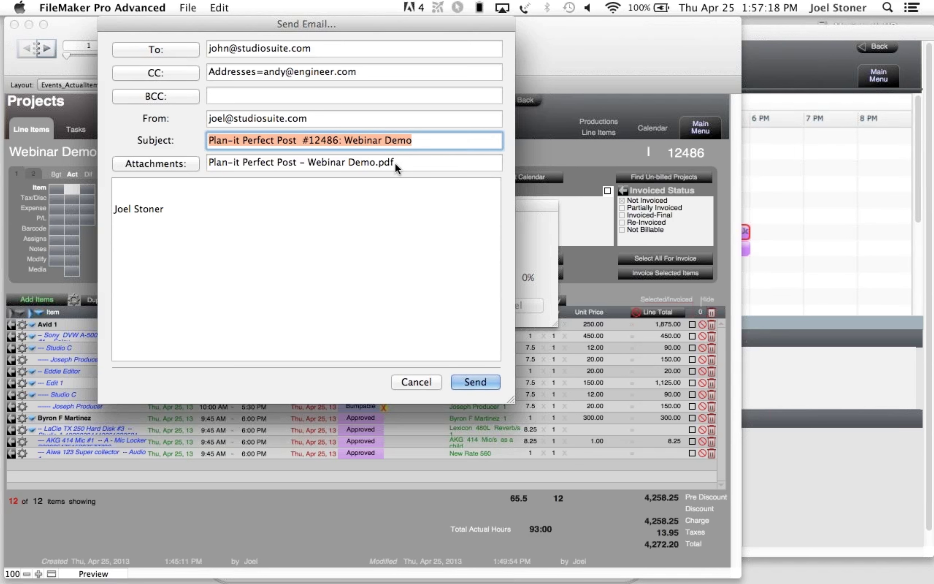
click(136, 191)
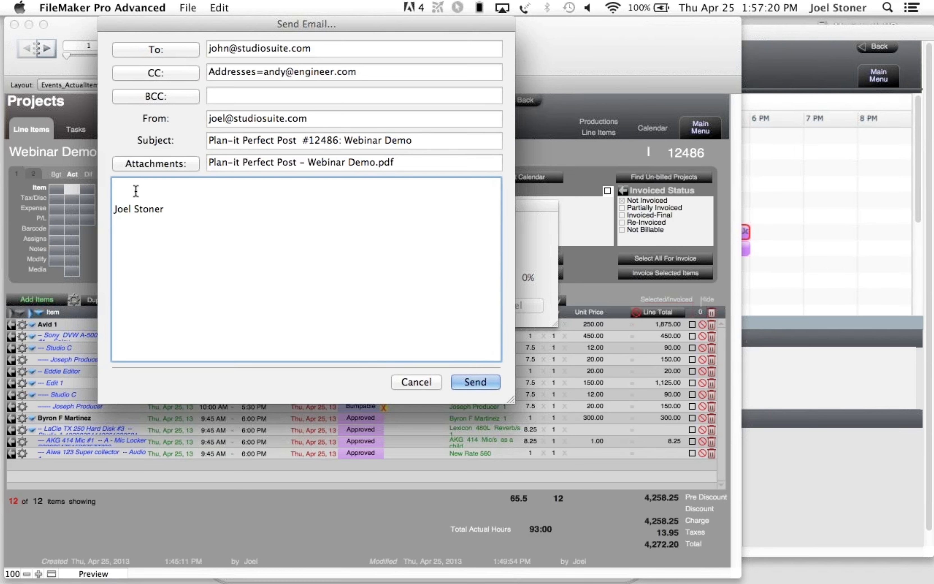
text(Hi here is the quote!)
click(411, 380)
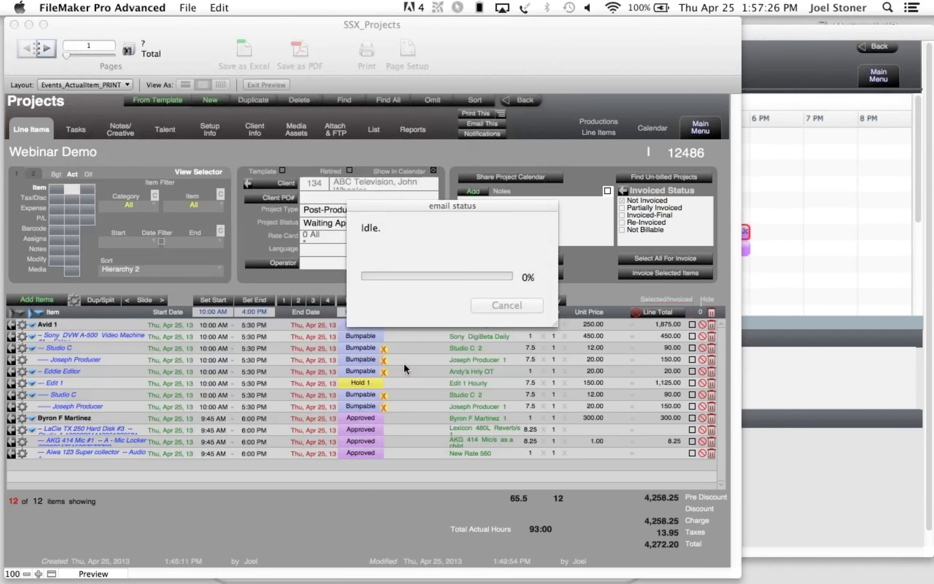
- Create a notification for the Webinar Demo project and add "Please be on time for a 10 am start!" to its description
click(488, 133)
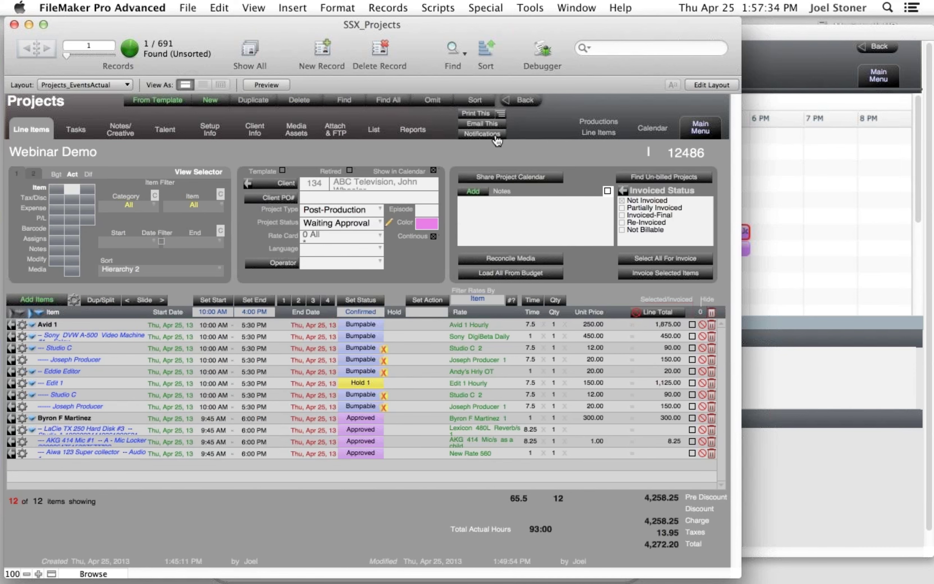
click(493, 137)
drag(136, 24, 390, 42)
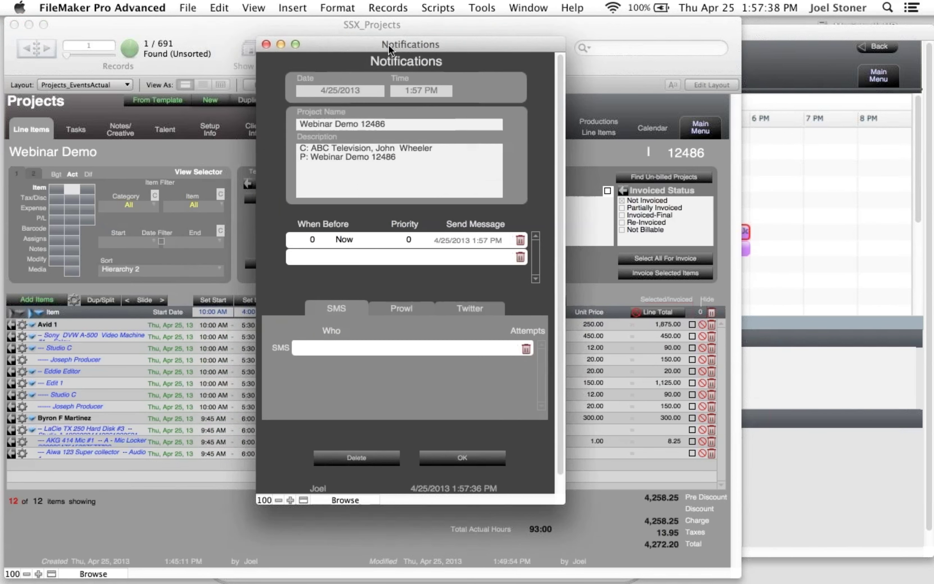
click(413, 156)
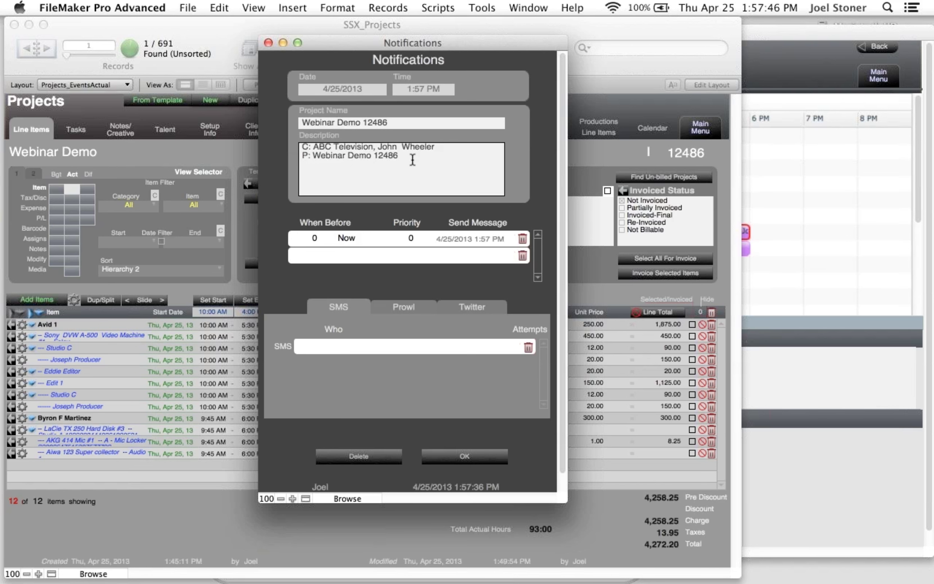
text(Please be on time for a )
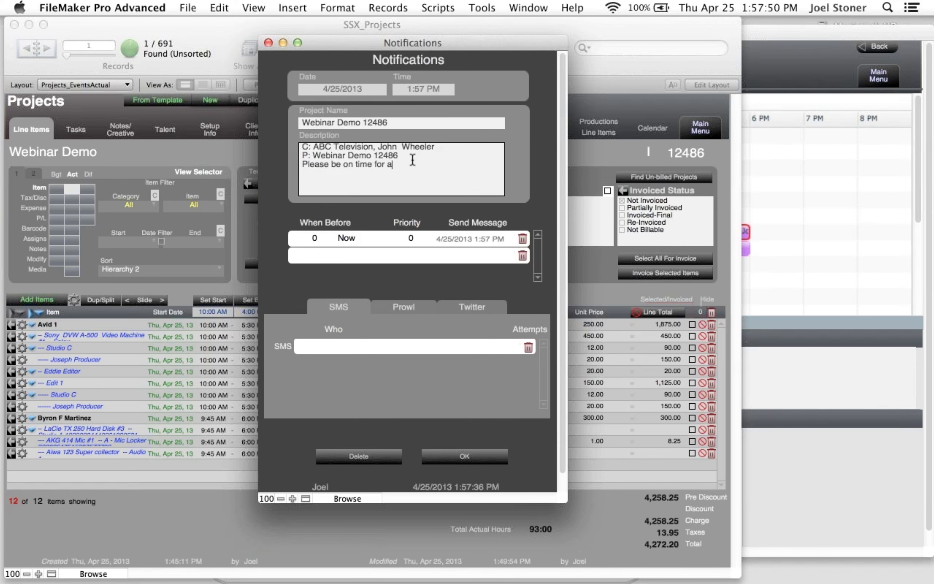
text(10 am start!)
- Add the first, fourth and fifth people in the contact list as SMS recipients of the notification
click(317, 349)
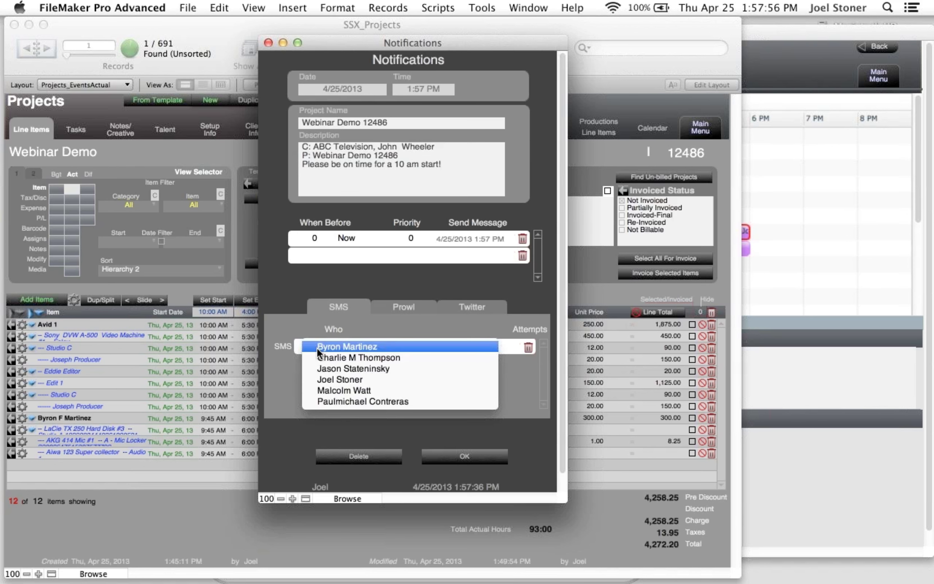
click(328, 348)
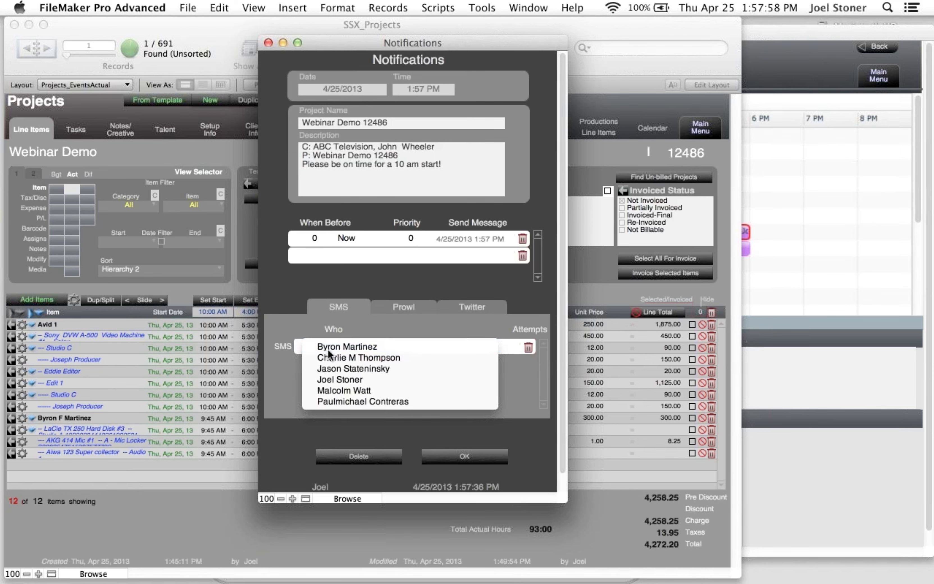
click(331, 362)
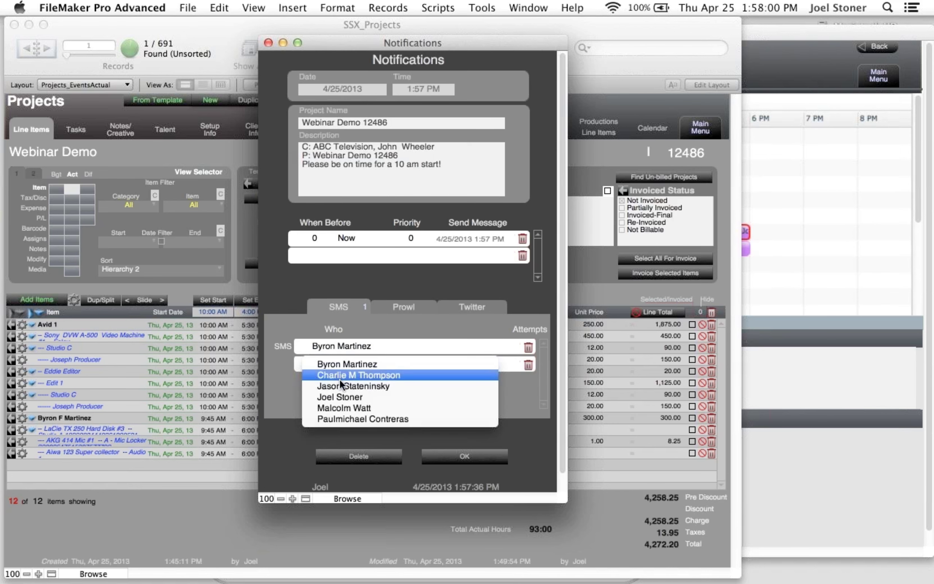
click(342, 395)
click(342, 383)
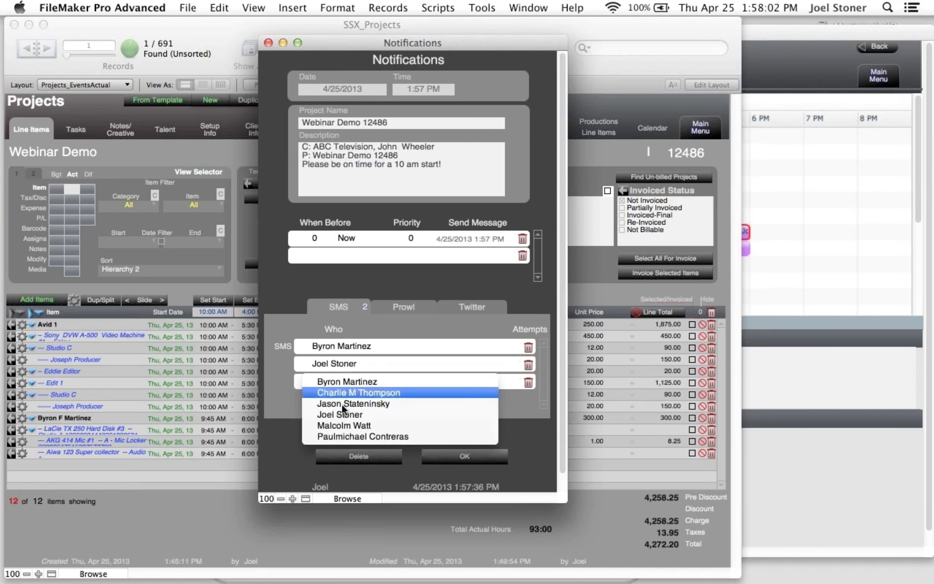
click(352, 425)
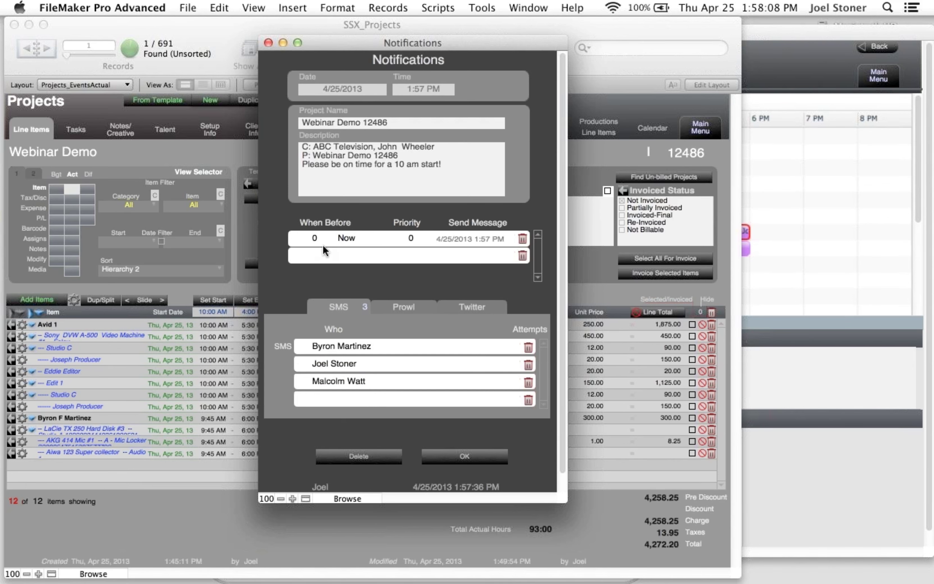
- Schedule additional notification messages 1 hour and 1 day before, and save the notification
click(311, 255)
text(1)
click(342, 256)
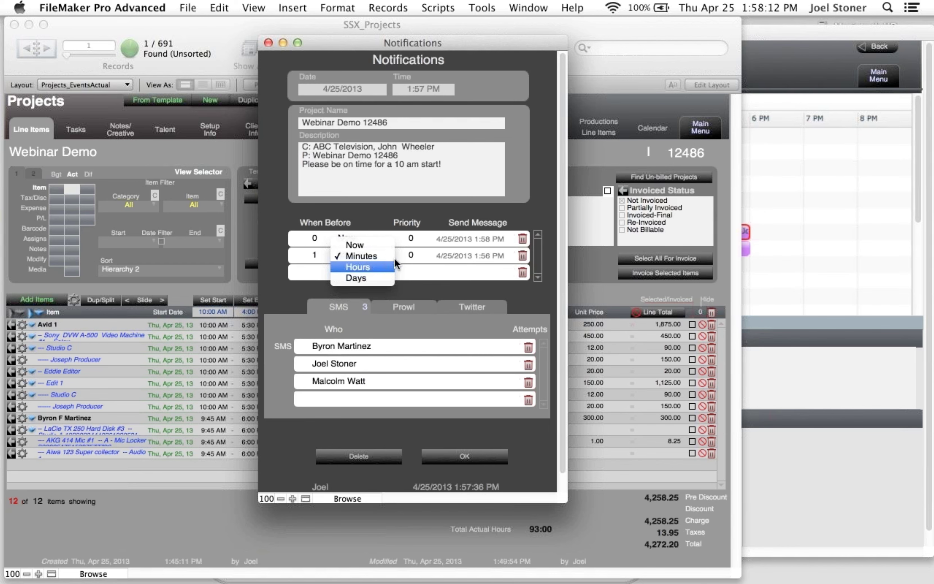
click(354, 268)
click(348, 272)
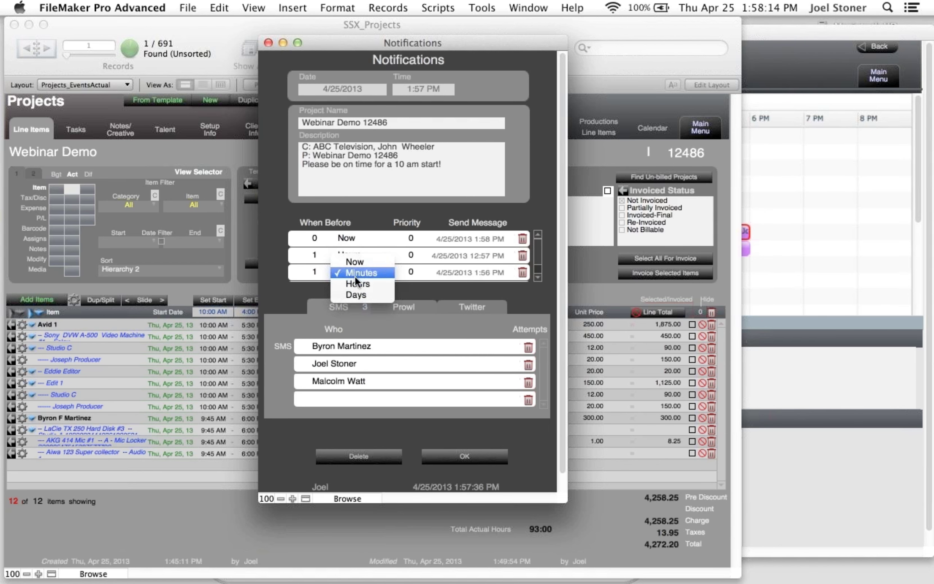
click(362, 296)
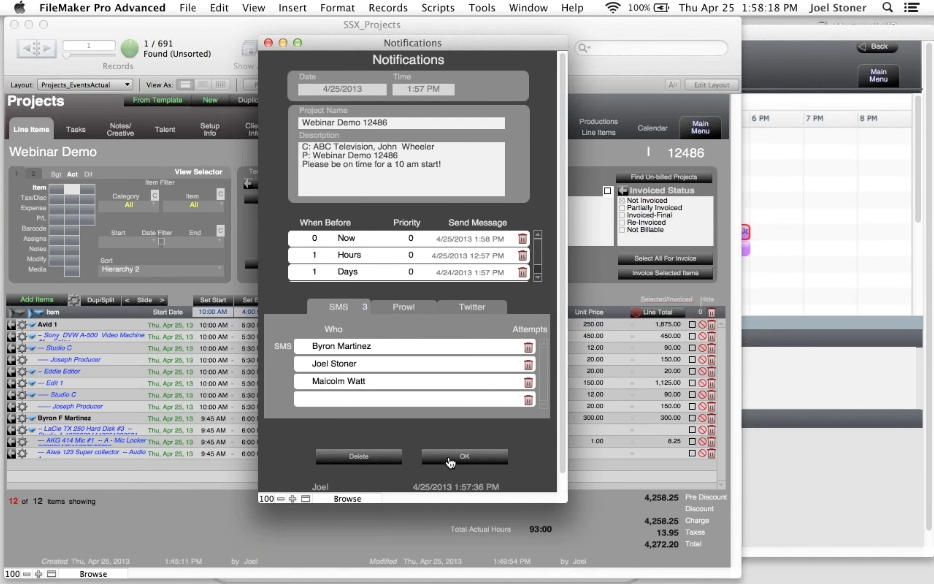
click(450, 461)
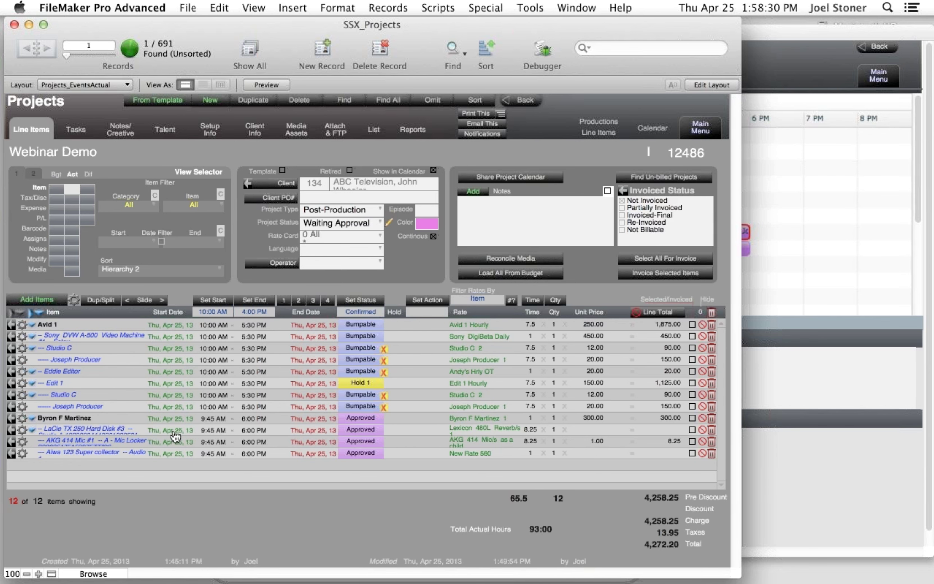
- Open the event of the top-level 9:45 AM people line item to examine its notification option, and leave without saving
click(174, 419)
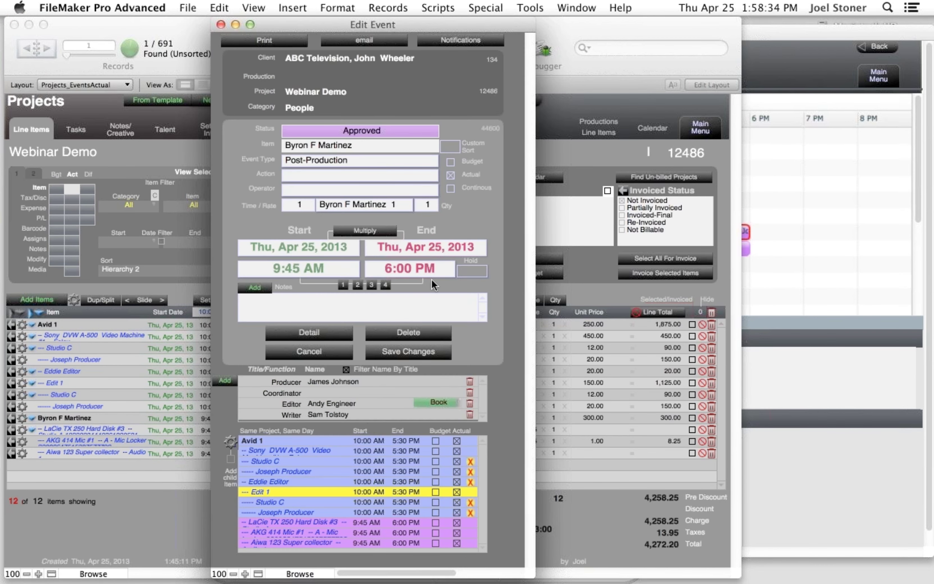
click(480, 42)
click(322, 353)
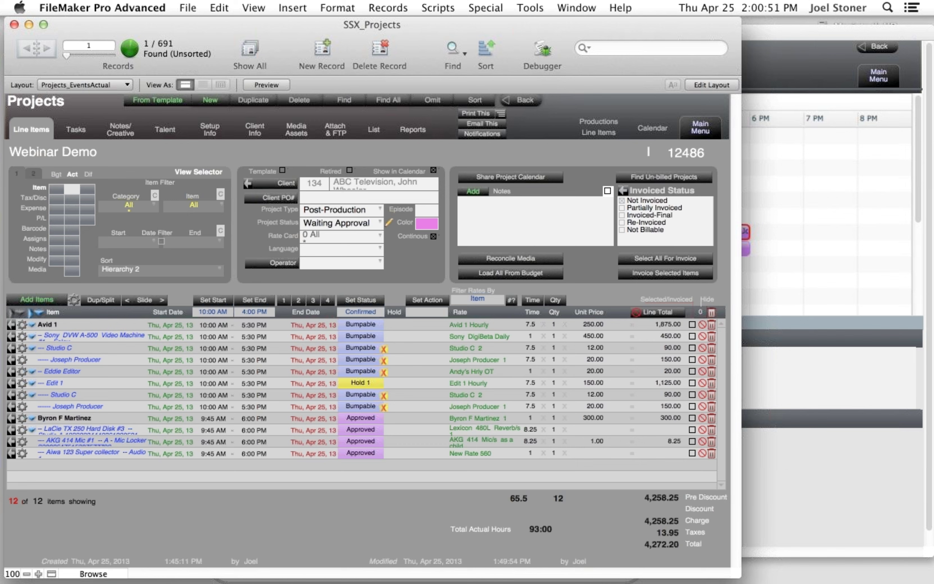
drag(418, 36, 416, 32)
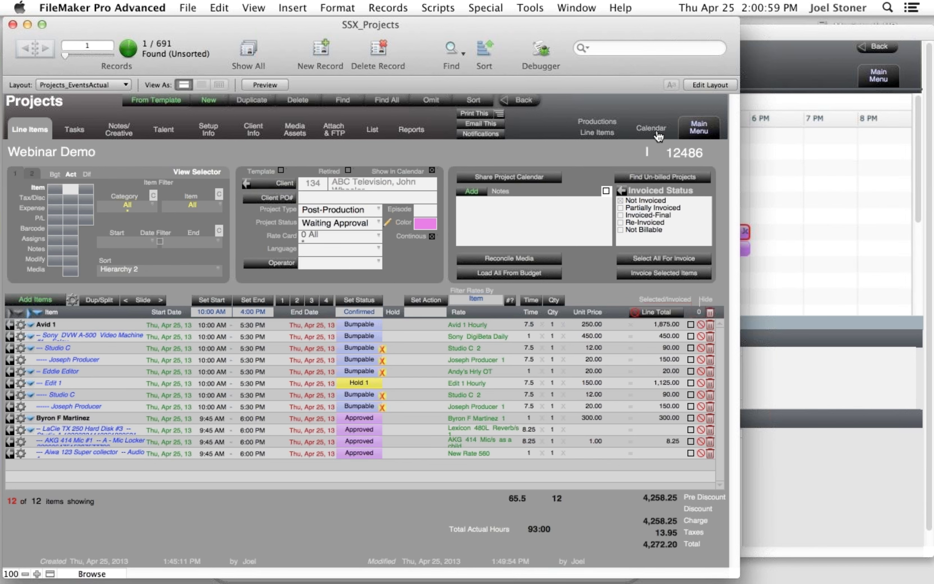
- Filter the bookable items in Categories & Items to Rooms and open the Avid 2 edit suite for editing
click(685, 135)
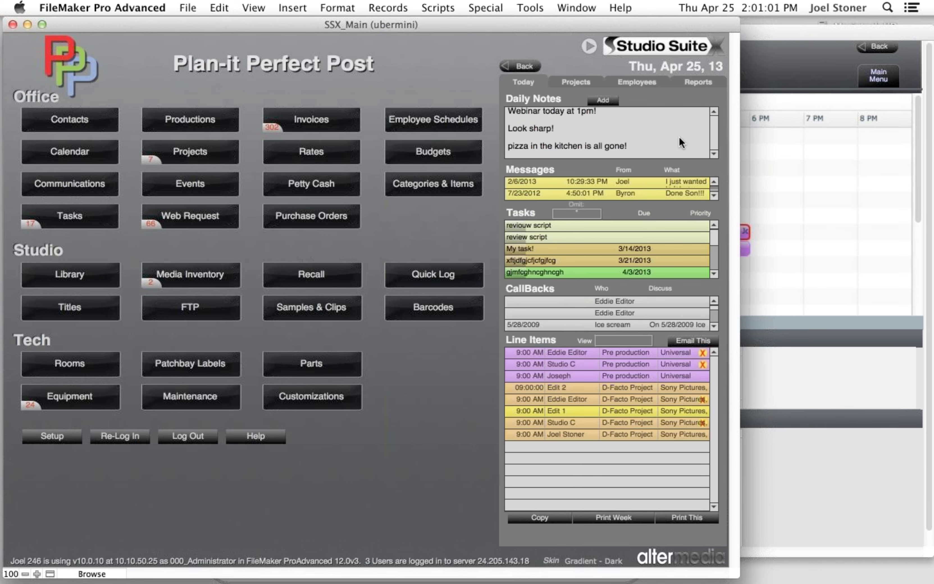
click(463, 191)
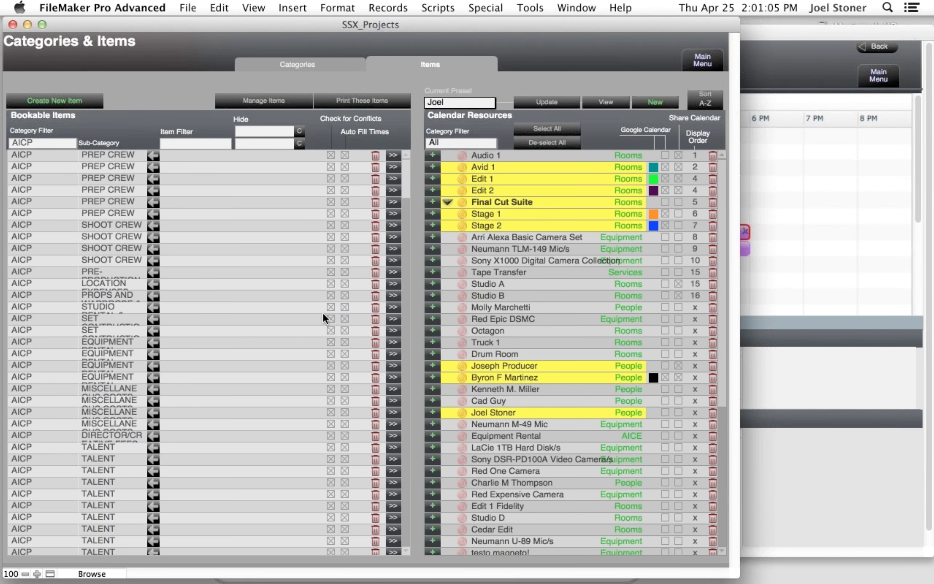
click(58, 144)
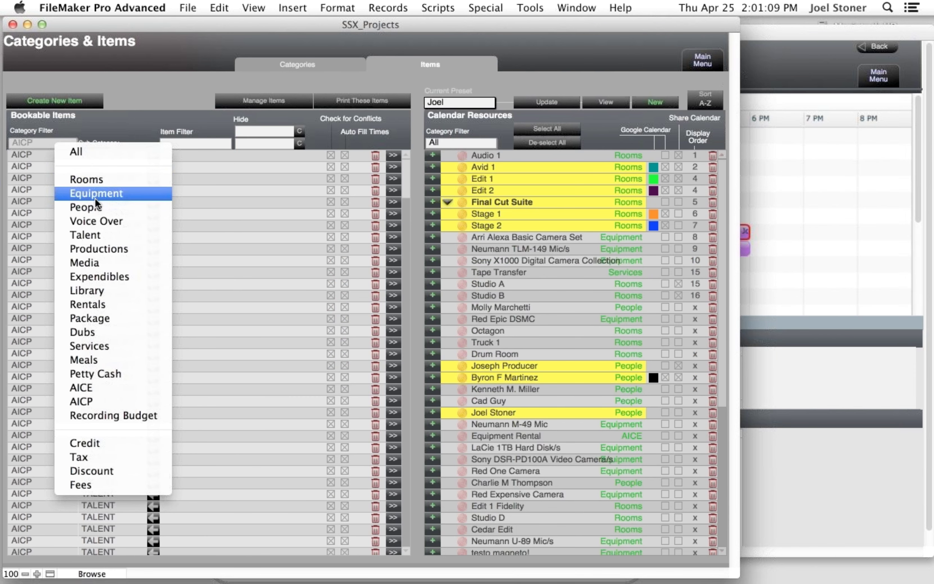
click(99, 184)
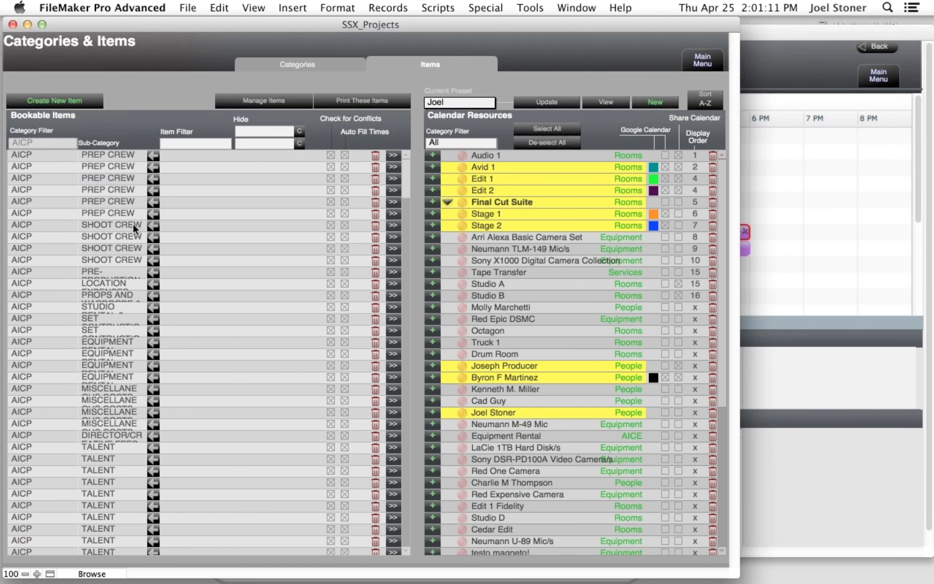
click(154, 179)
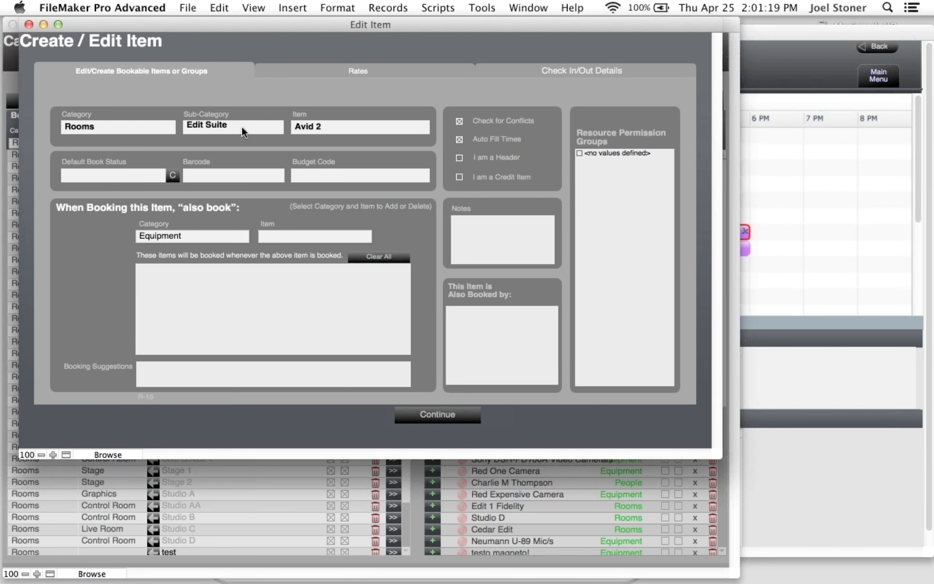
click(320, 127)
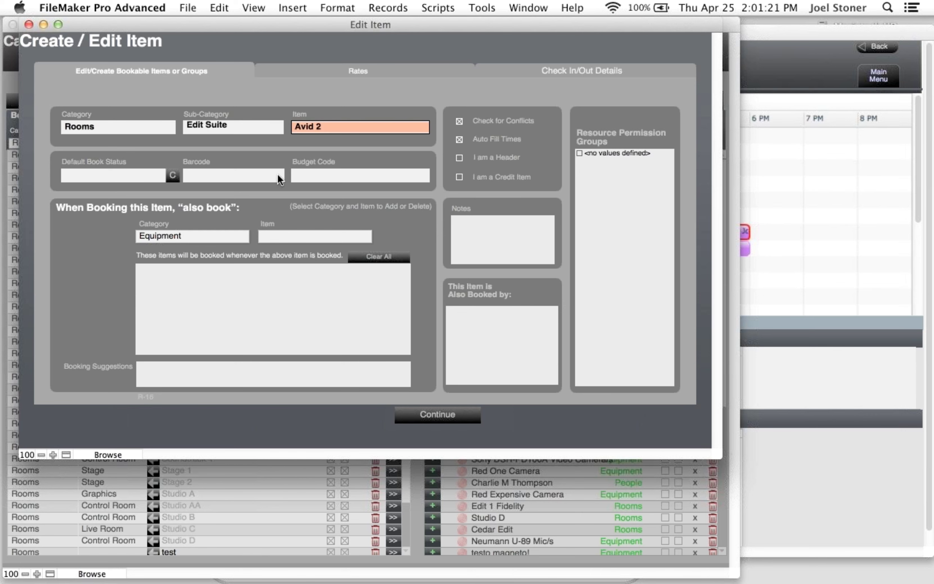
- Add the equipment Aiwa 123 Super collector #1 -- Audio 1 and one person from People to Avid 2's "also book" list
click(290, 238)
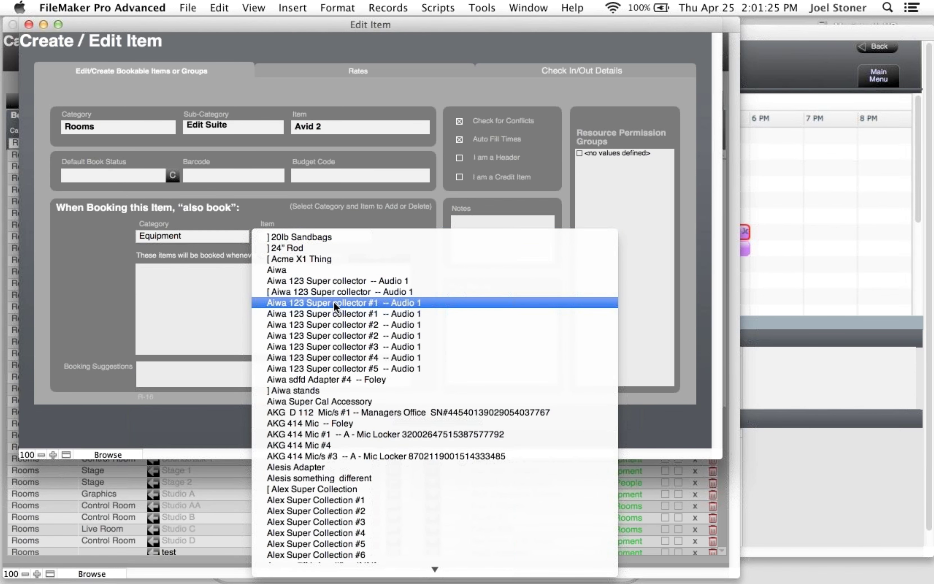
click(335, 302)
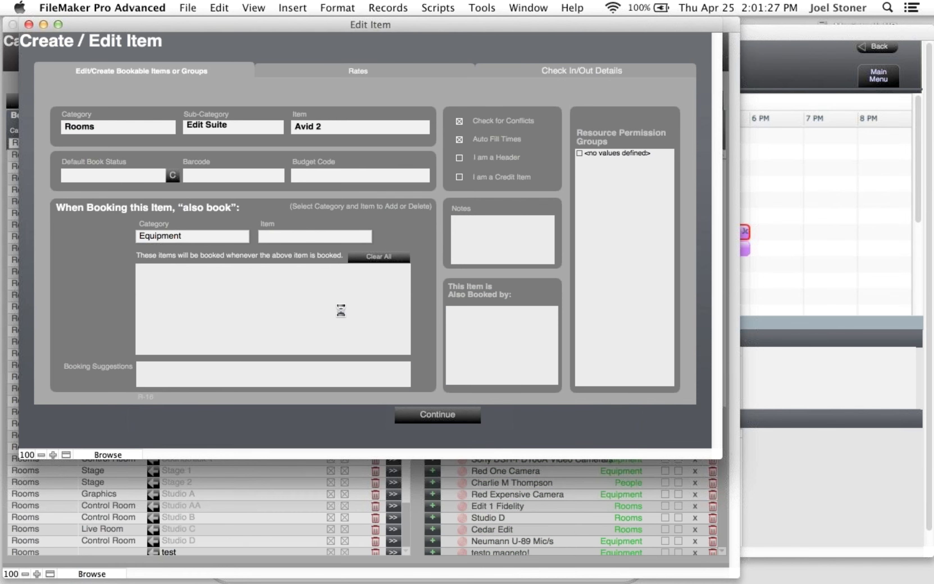
click(200, 241)
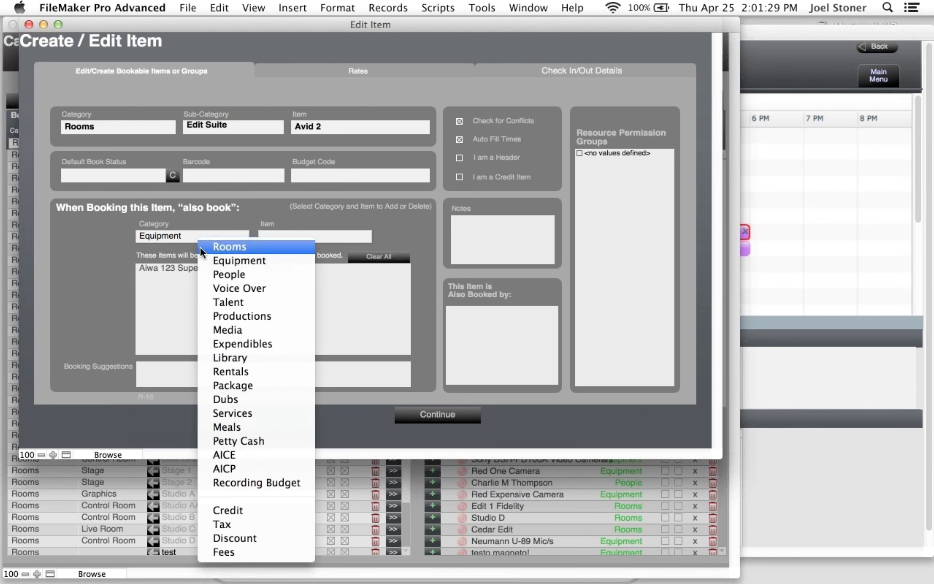
click(229, 274)
click(275, 239)
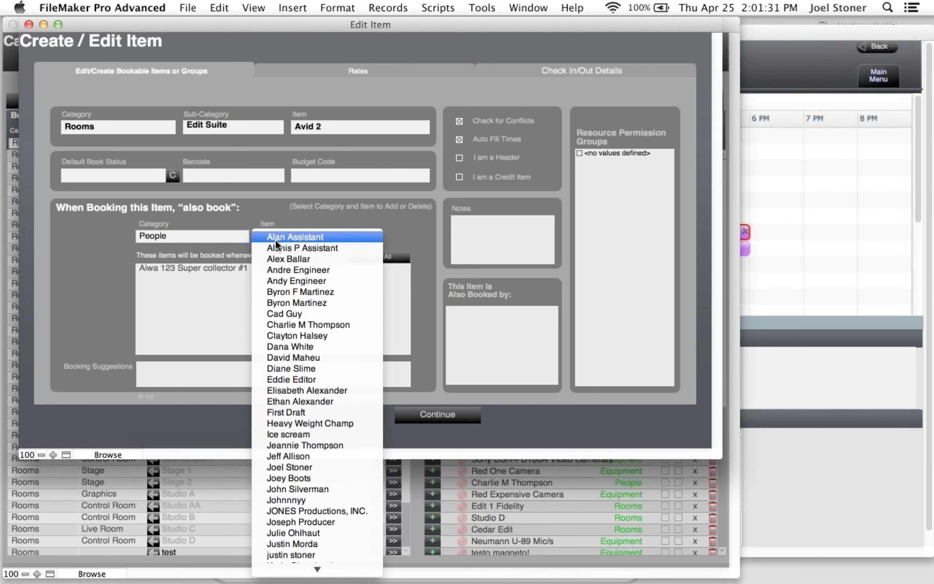
click(330, 346)
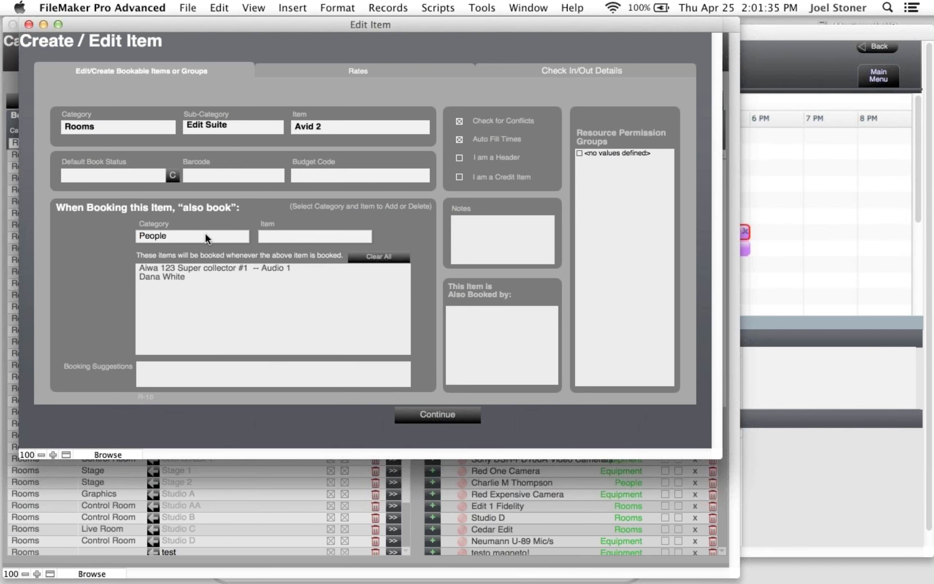
- Add the Services item Editing to Avid 2's "also book" list, turn off Auto Fill Times and finish editing the item
click(206, 233)
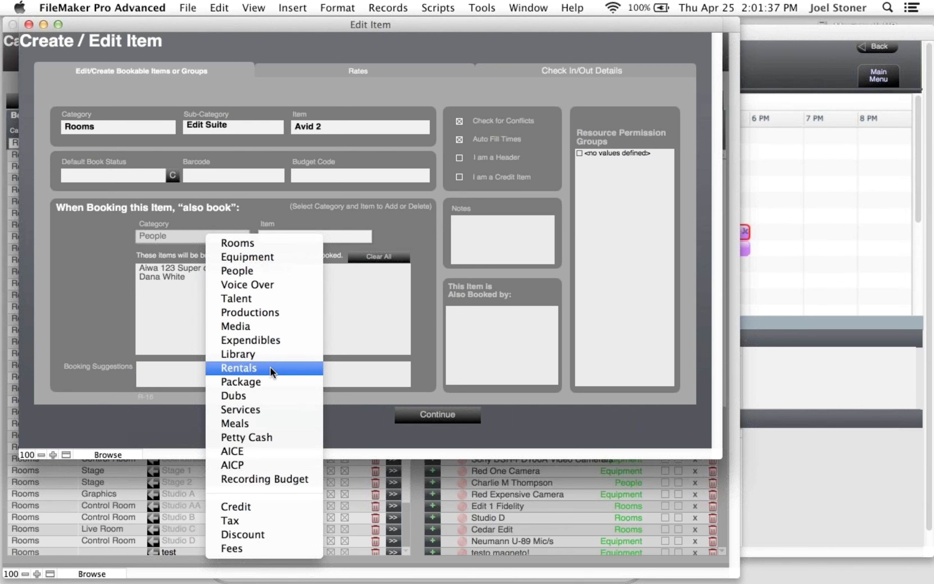
click(270, 408)
click(317, 236)
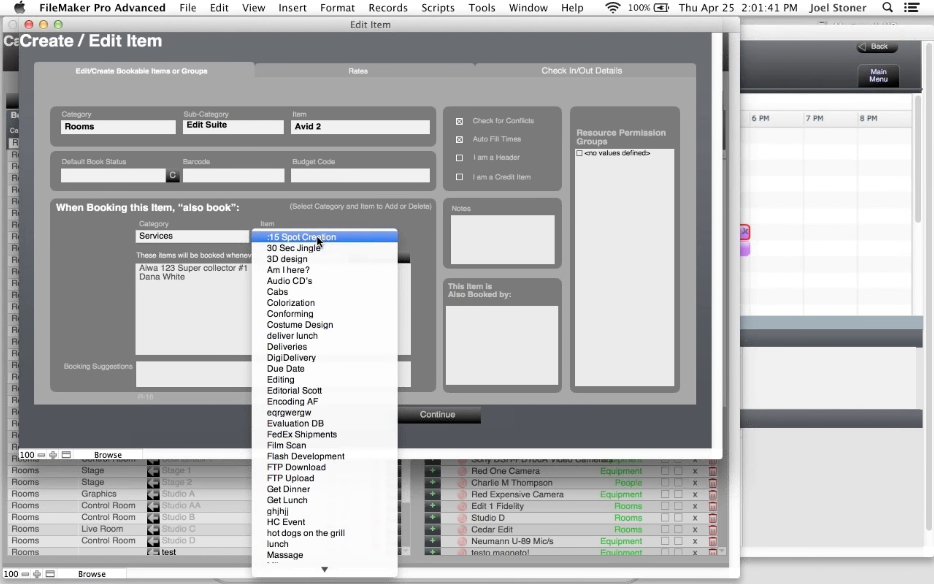
click(332, 378)
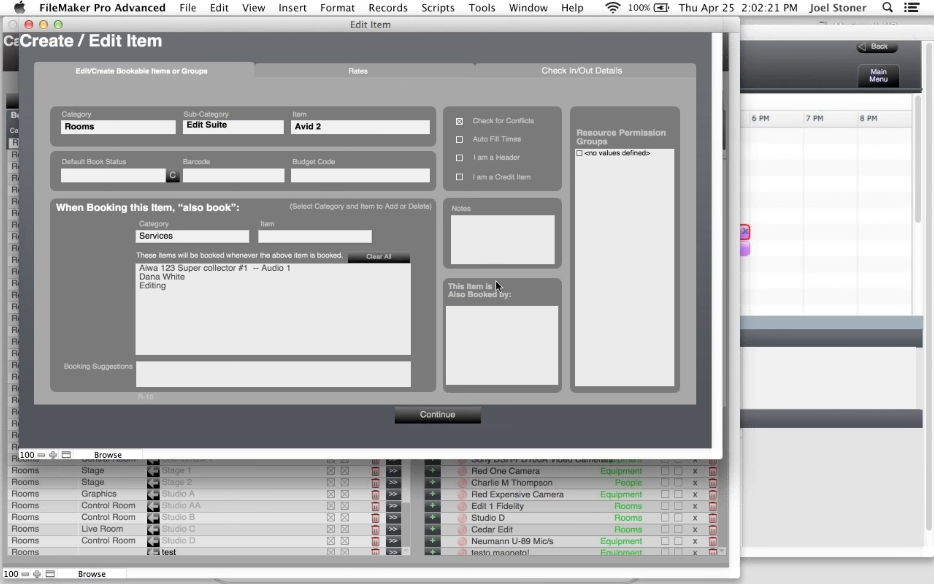
click(459, 414)
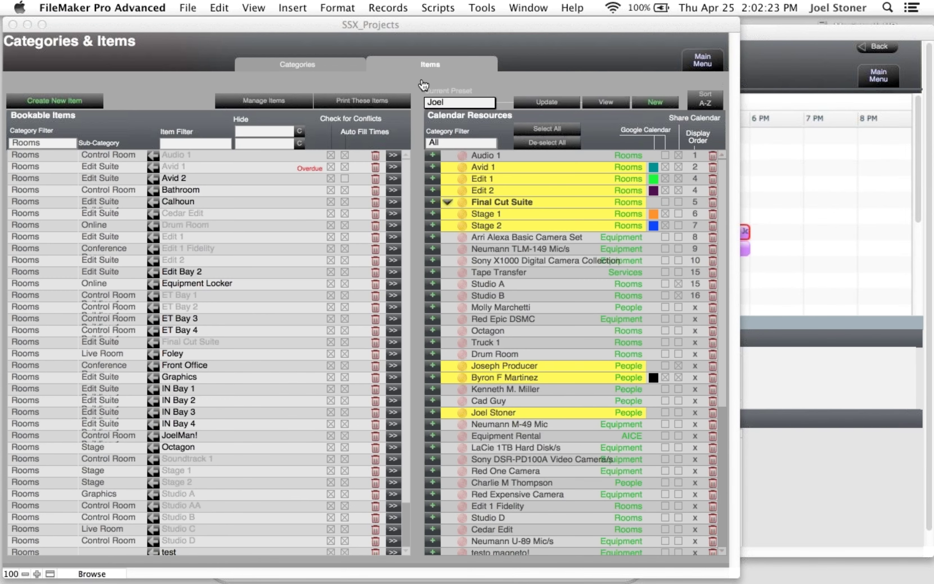
- Return to the Webinar Demo project and add the equipment Avalon VT737 Processor #6 as a child of the top-level 9:45 AM people line item
click(721, 64)
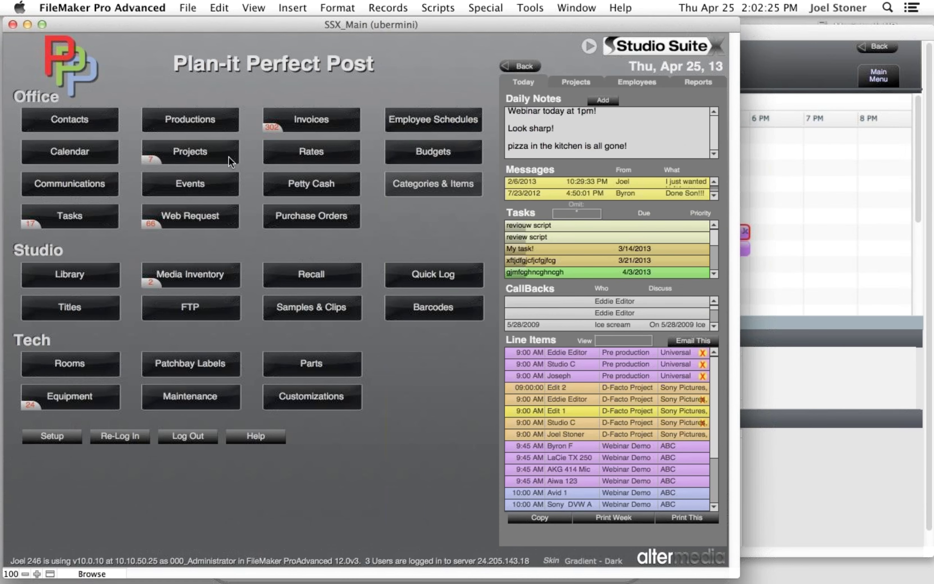
click(190, 162)
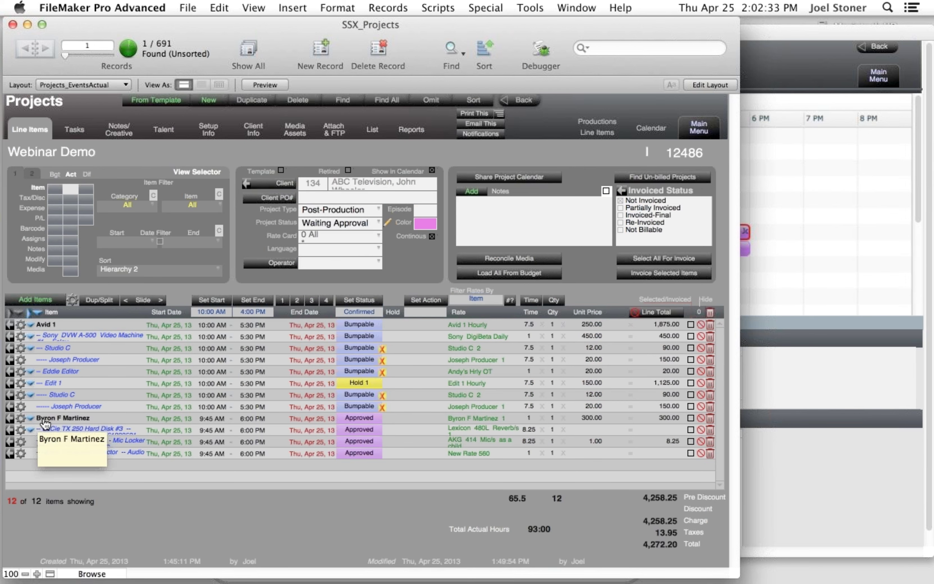
click(20, 417)
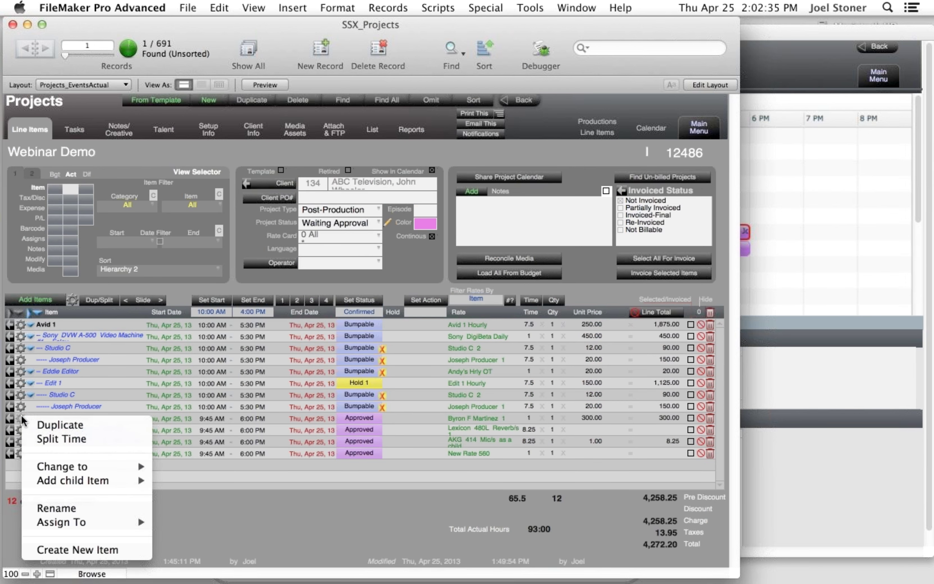
mouse_move(46, 479)
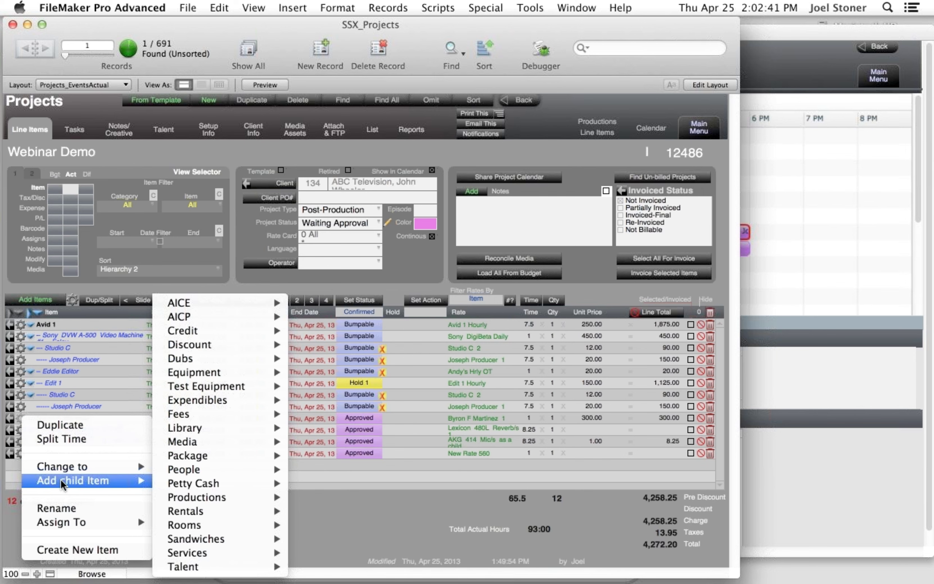
mouse_move(207, 391)
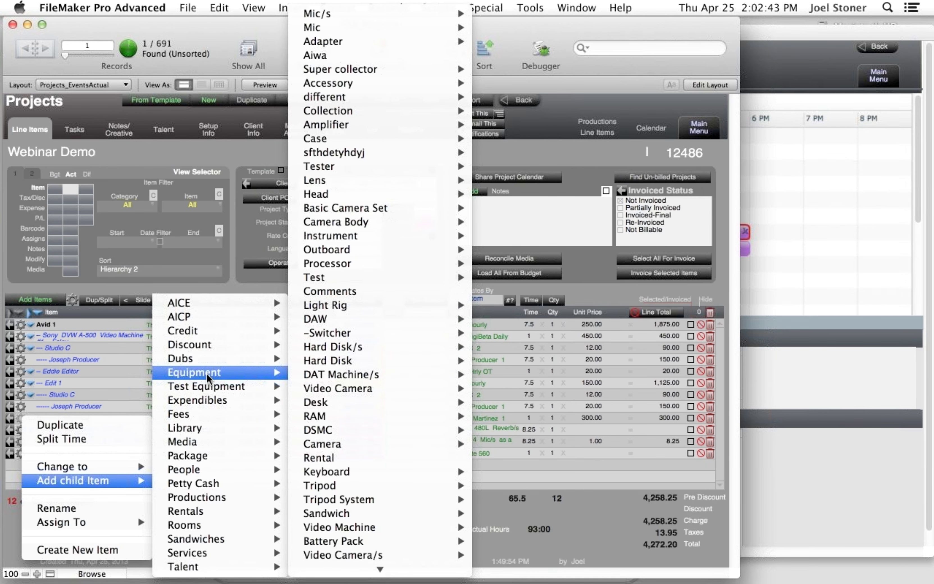
mouse_move(320, 363)
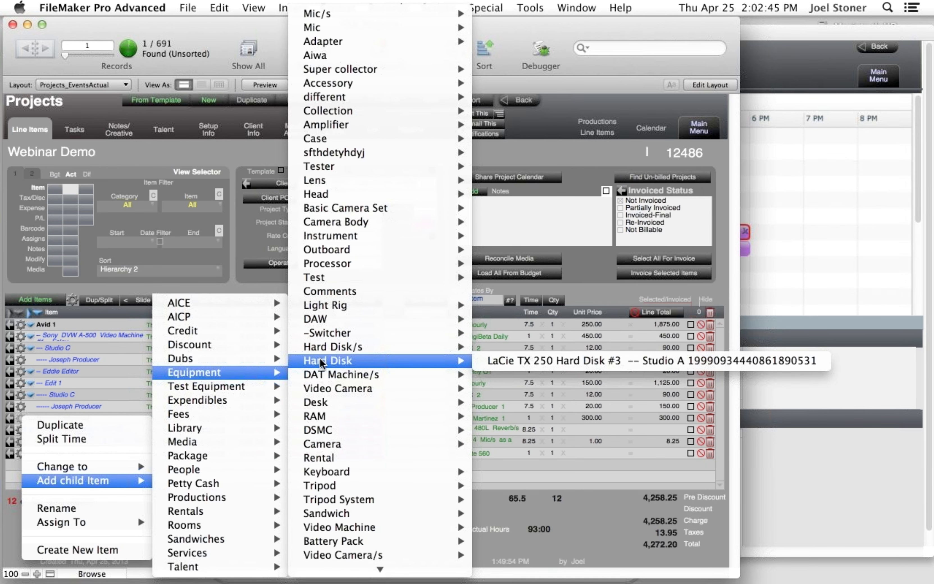
mouse_move(326, 264)
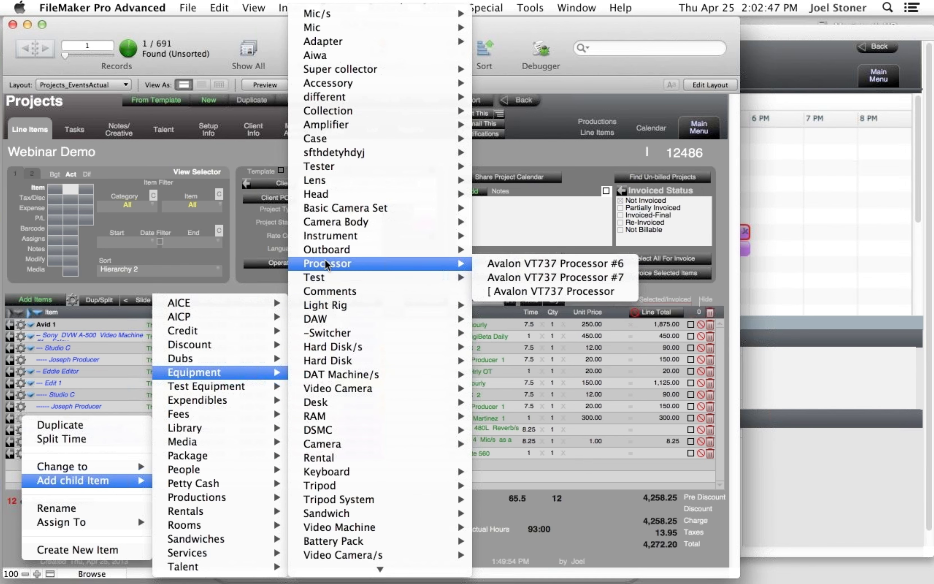
click(556, 264)
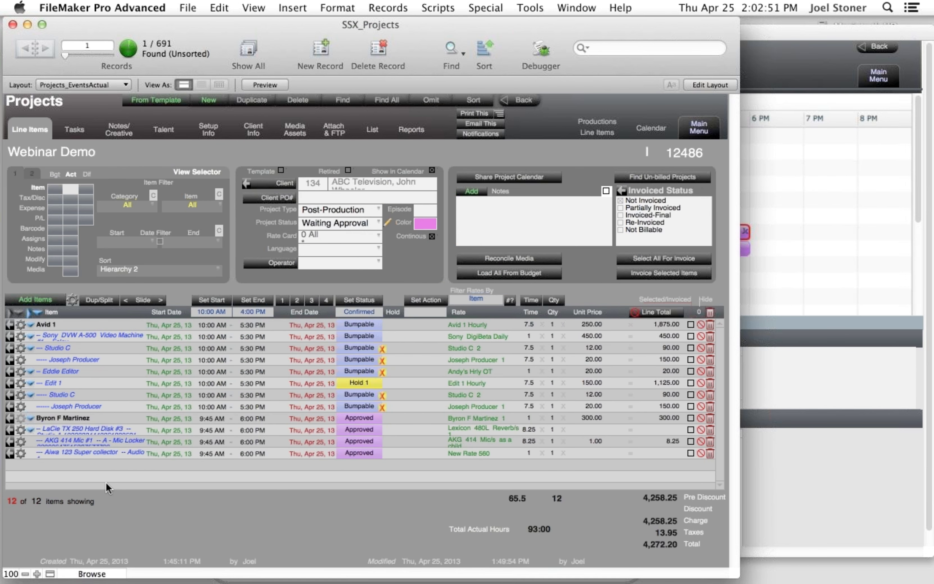
- De-assign the child item Avalon VT737 Processor #6 from its parent people line item
click(30, 418)
click(31, 418)
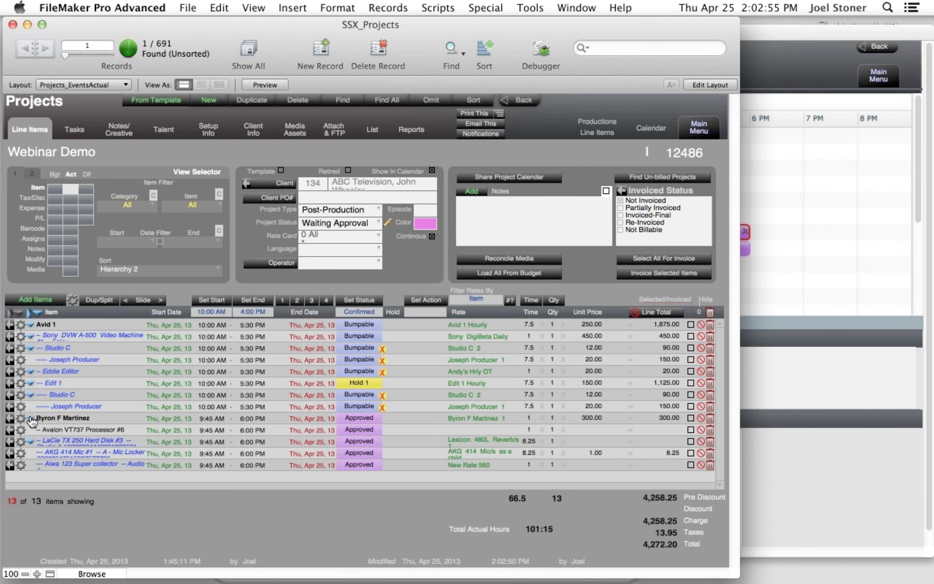
click(22, 426)
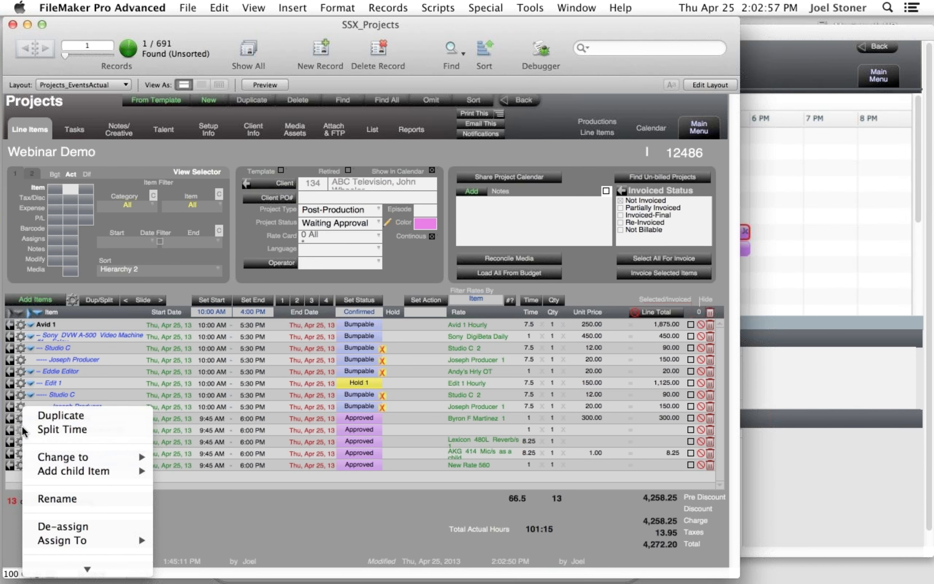
click(57, 527)
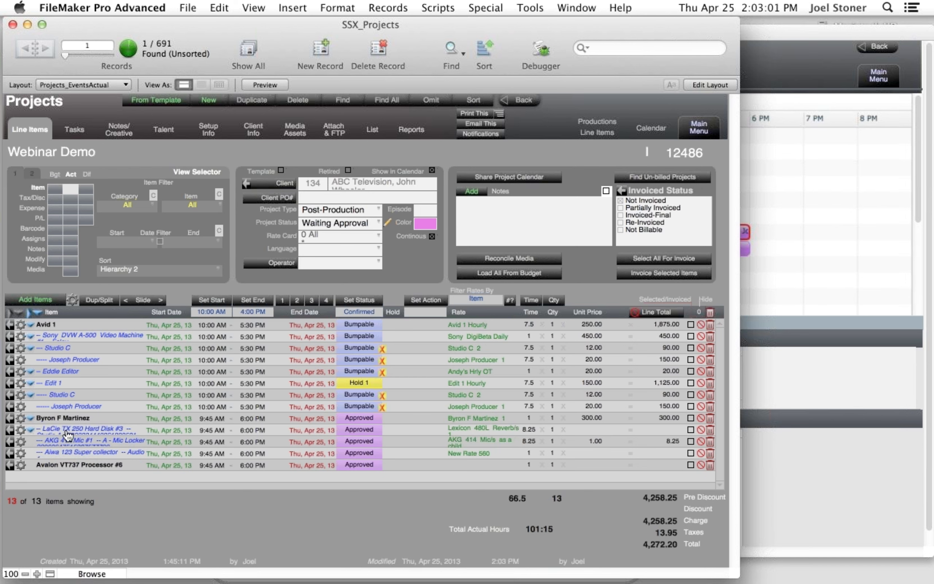
- Duplicate the standalone Avalon VT737 Processor #6 line item to the date 4/26/2013
click(21, 464)
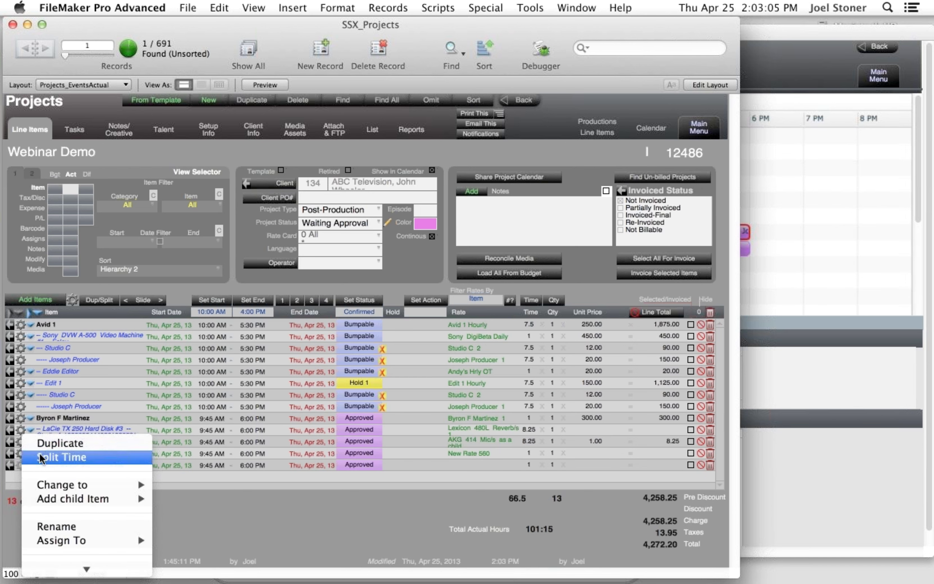
click(45, 448)
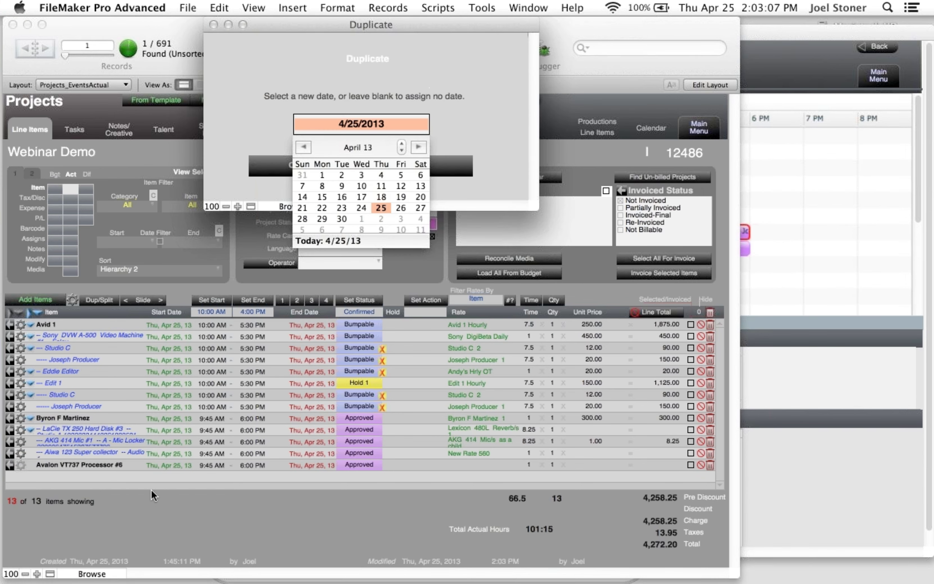
click(401, 209)
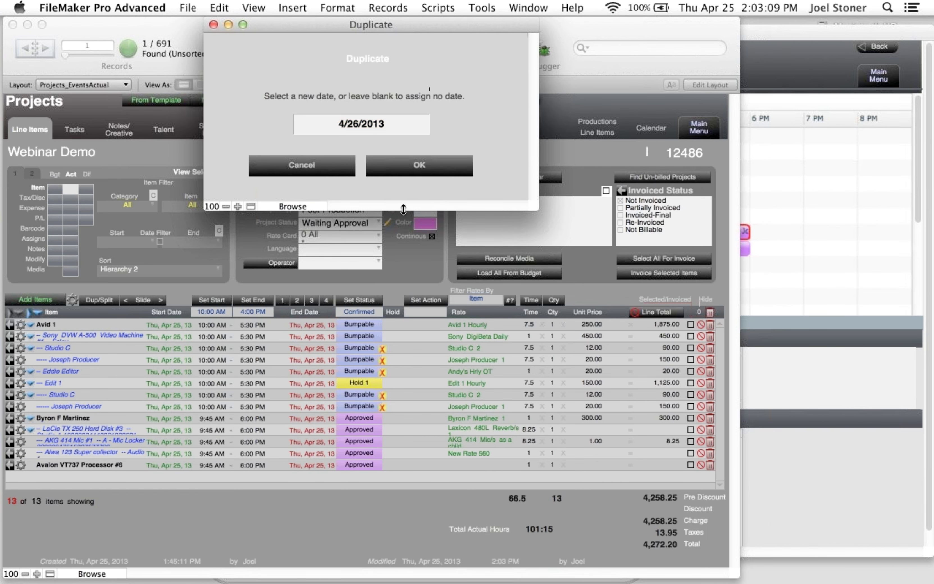
click(409, 175)
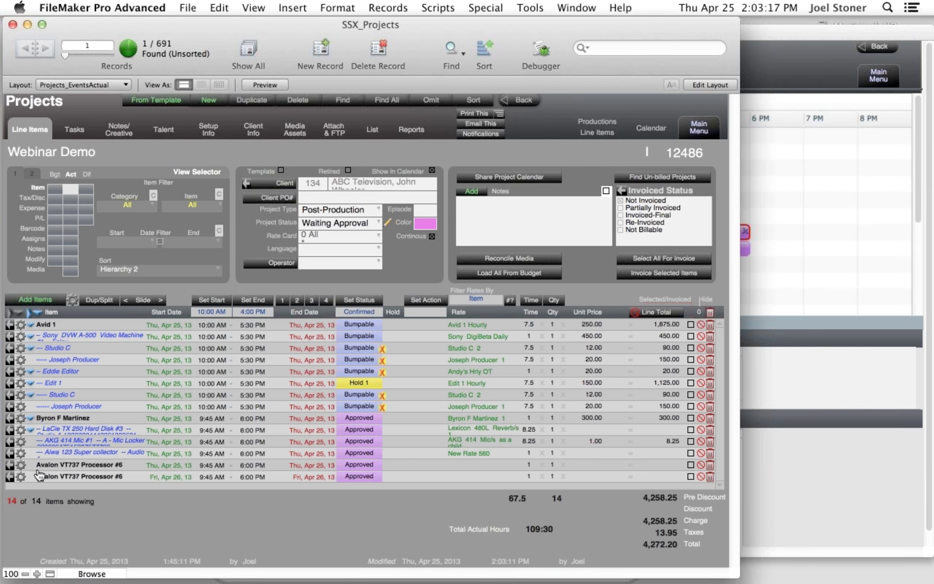
- Split the 4/26/2013 Avalon VT737 Processor #6 item's time, ending the existing event at 1:00 PM and running the new one from 2:00 PM to 6:00 PM
click(20, 476)
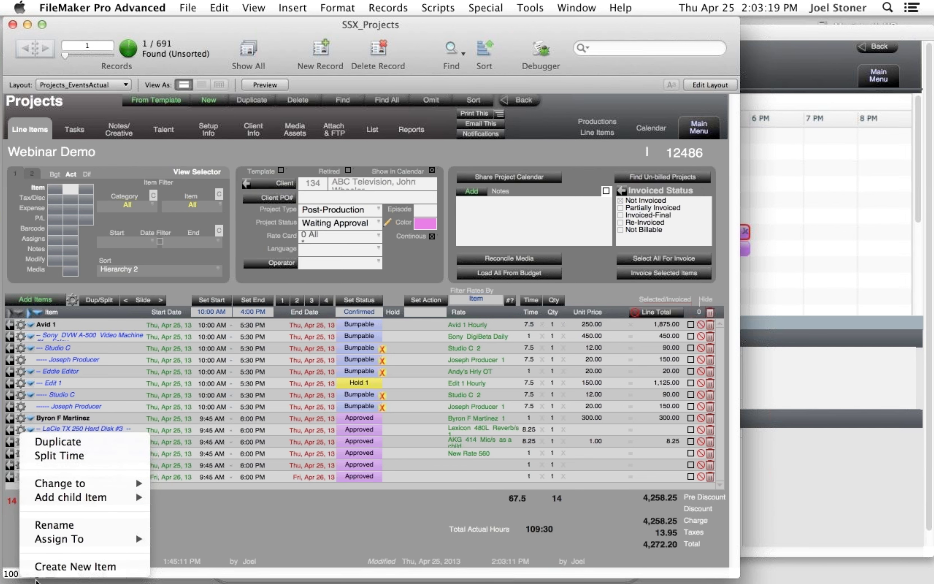
click(71, 458)
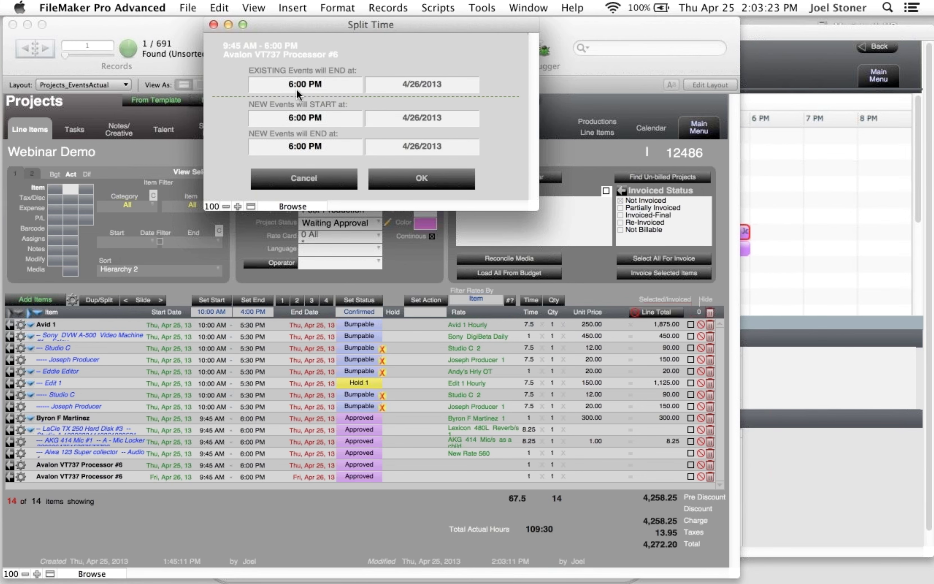
click(299, 87)
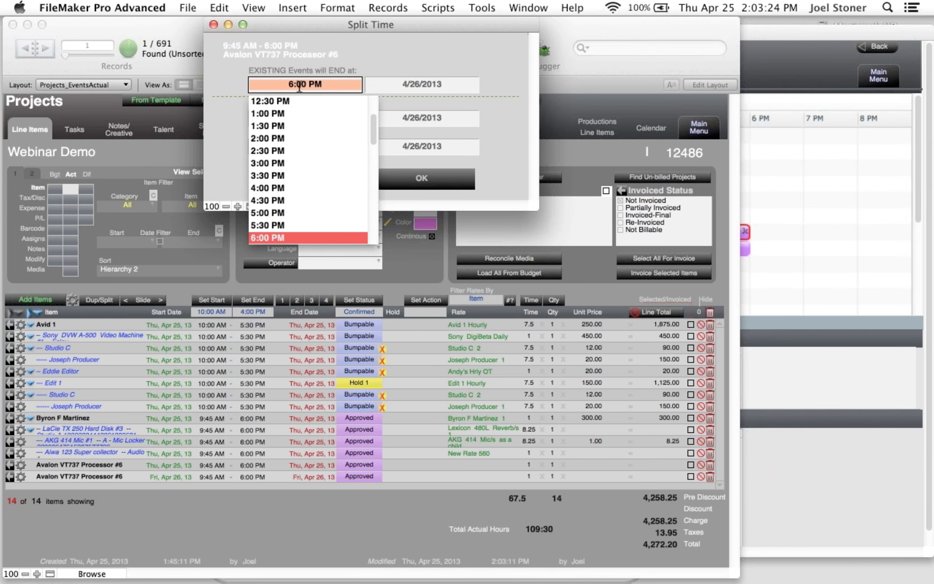
click(291, 113)
click(299, 119)
click(279, 173)
click(303, 147)
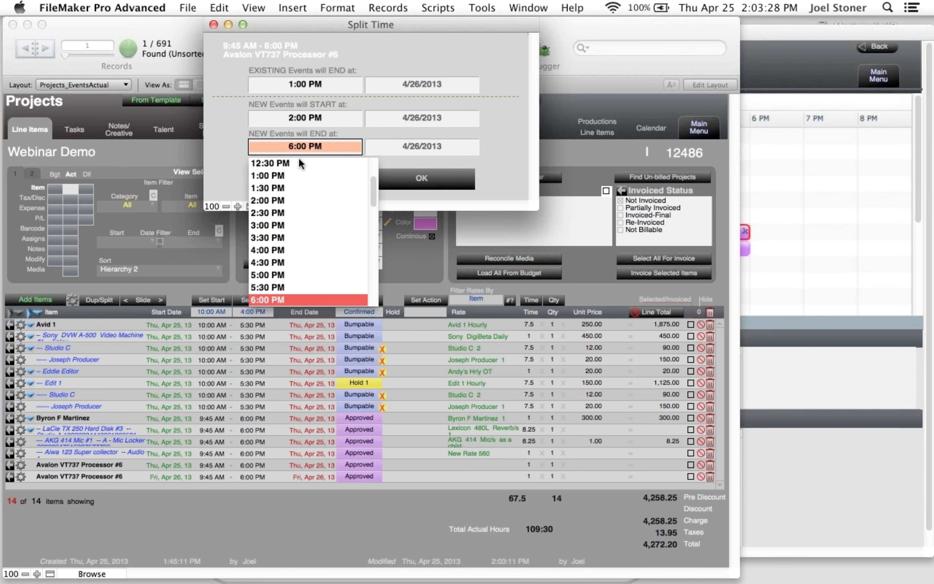
click(216, 149)
click(412, 179)
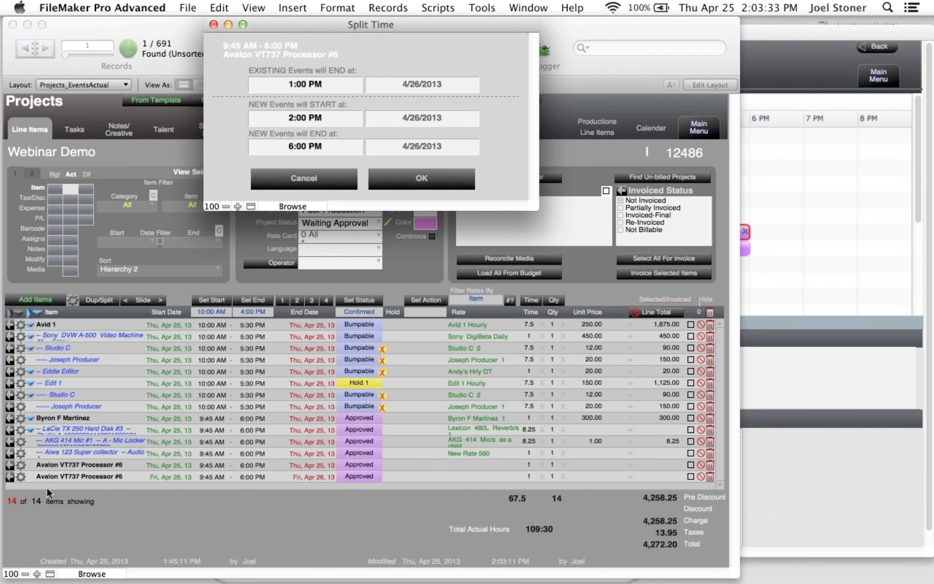
click(432, 180)
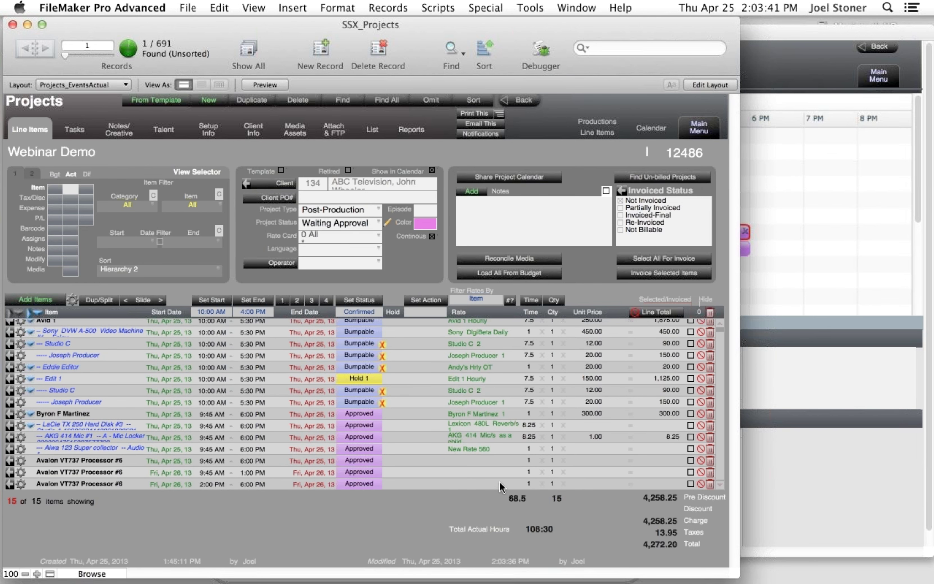
- Start adding items to the project, filter the category to Rooms, find "web" and select Webinar Room for booking
scroll(474, 446, up, 1)
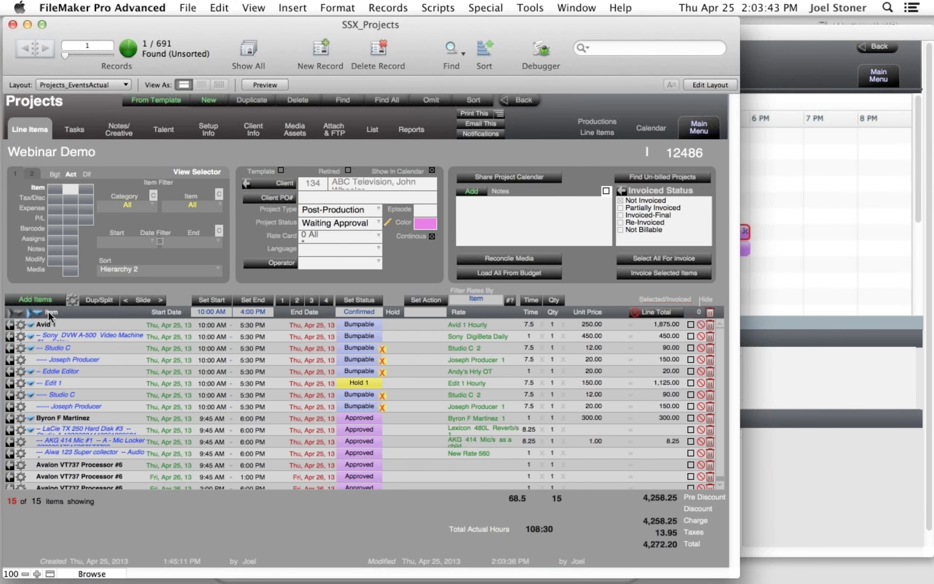
click(55, 305)
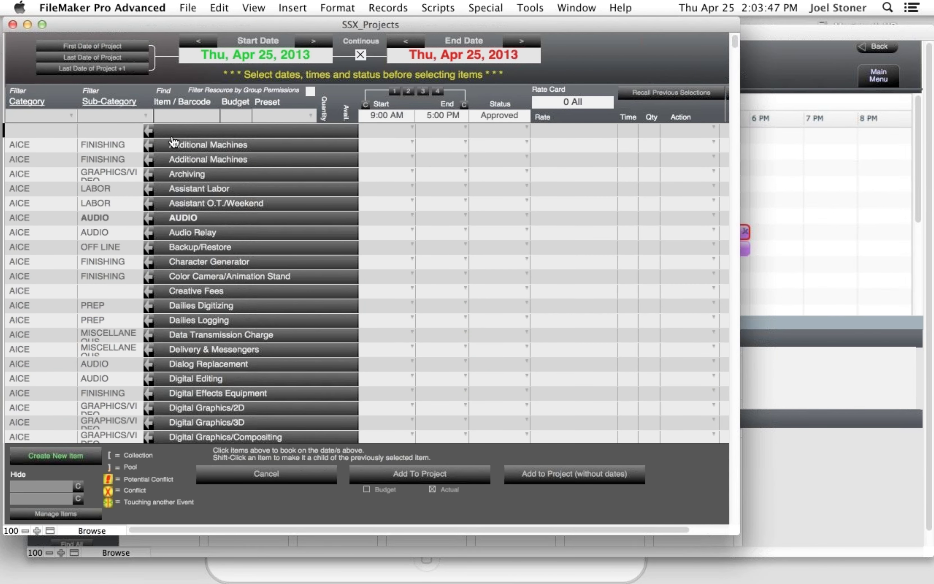
click(286, 474)
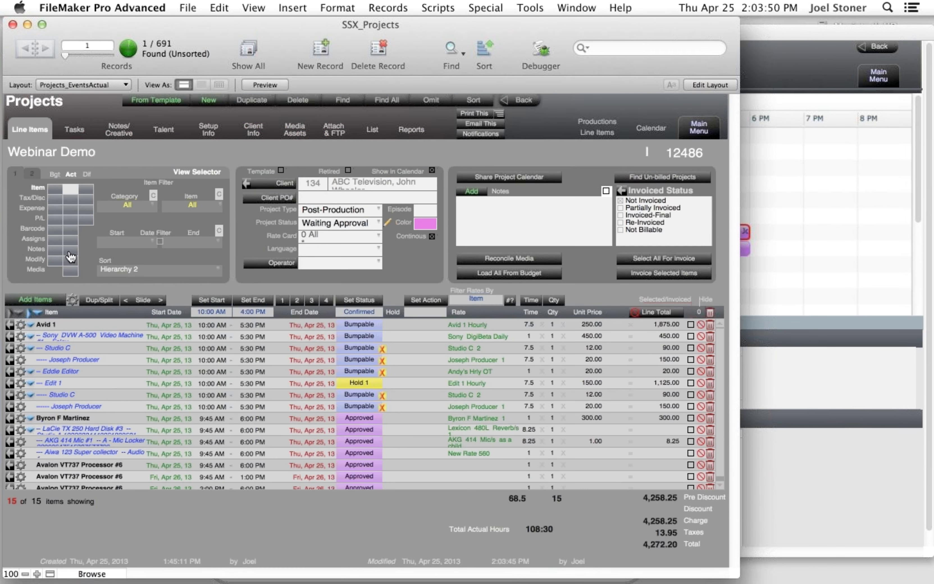
click(34, 301)
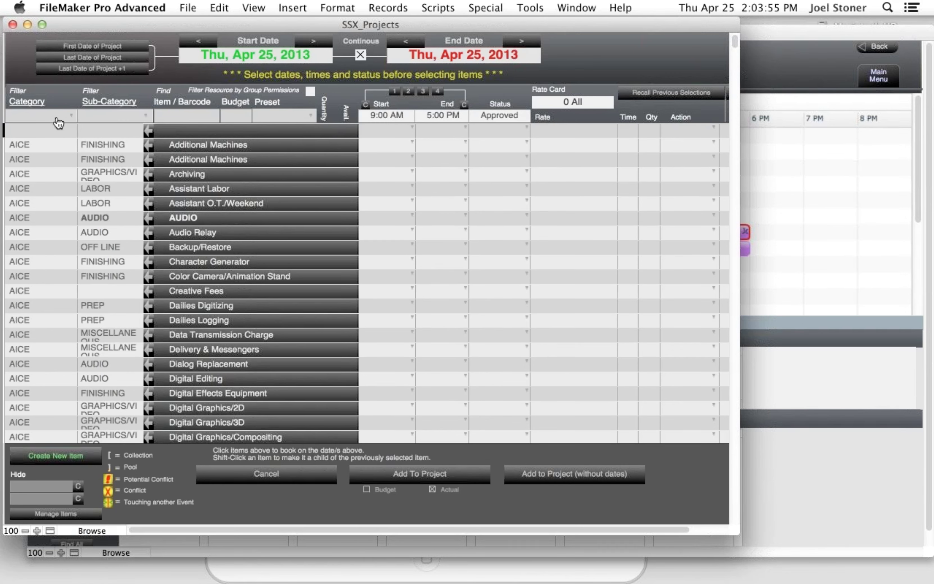
click(59, 123)
click(72, 150)
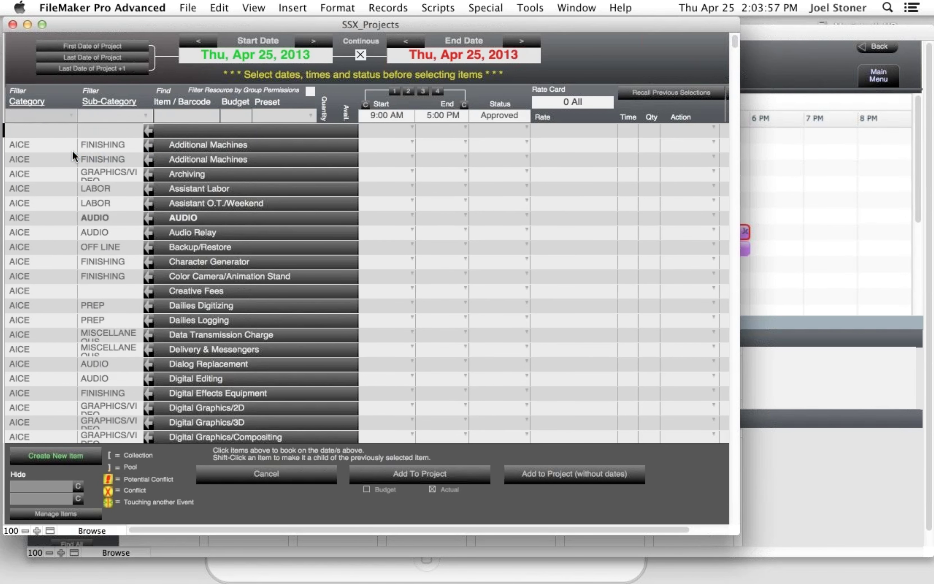
click(176, 114)
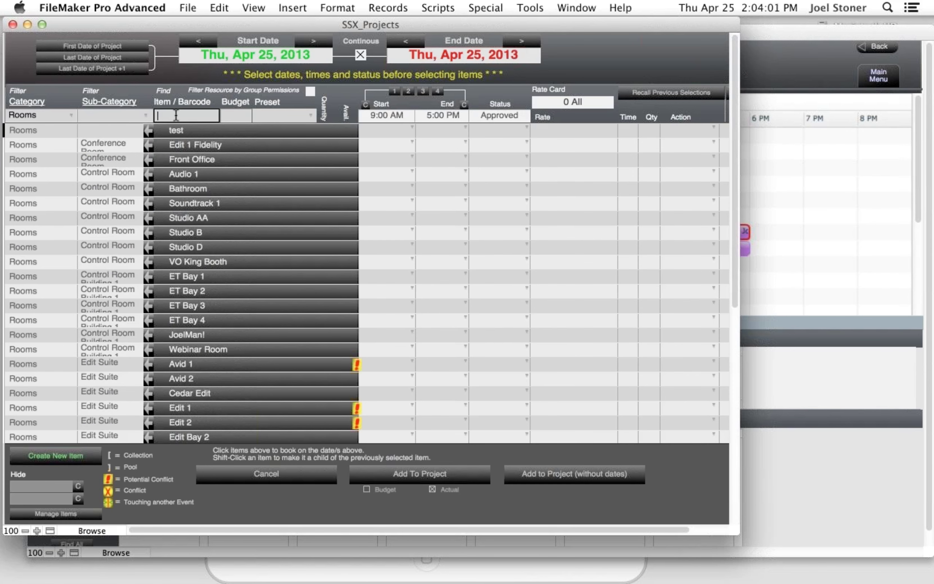
text(web)
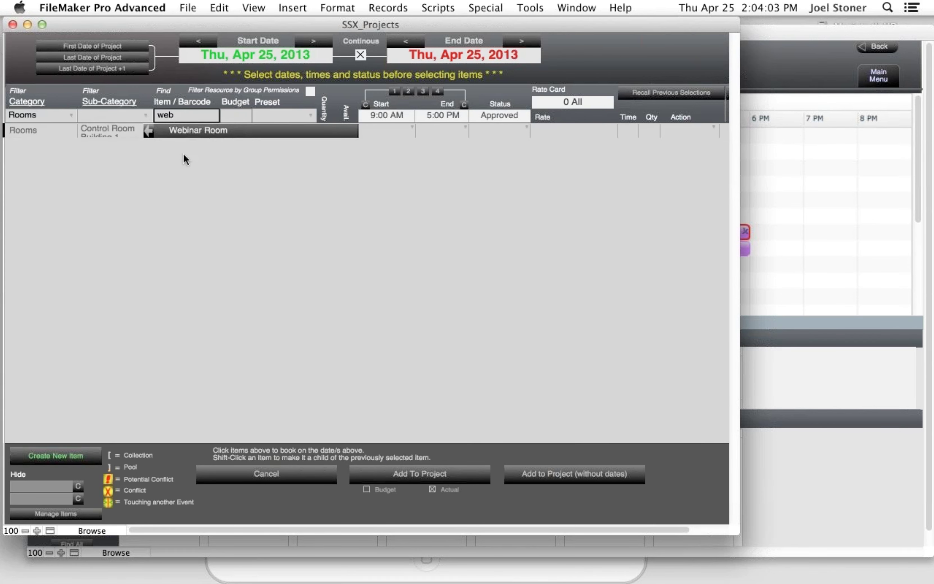
click(188, 135)
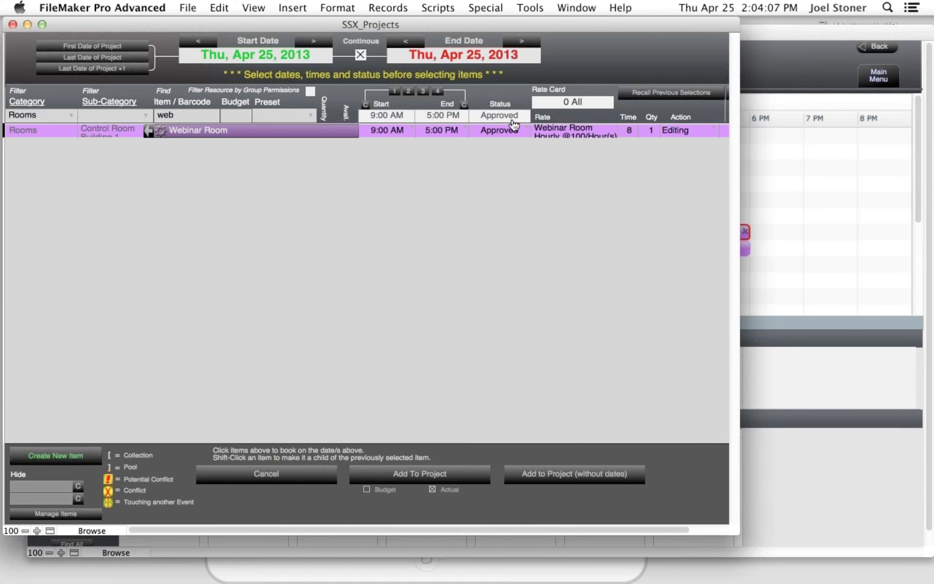
click(567, 132)
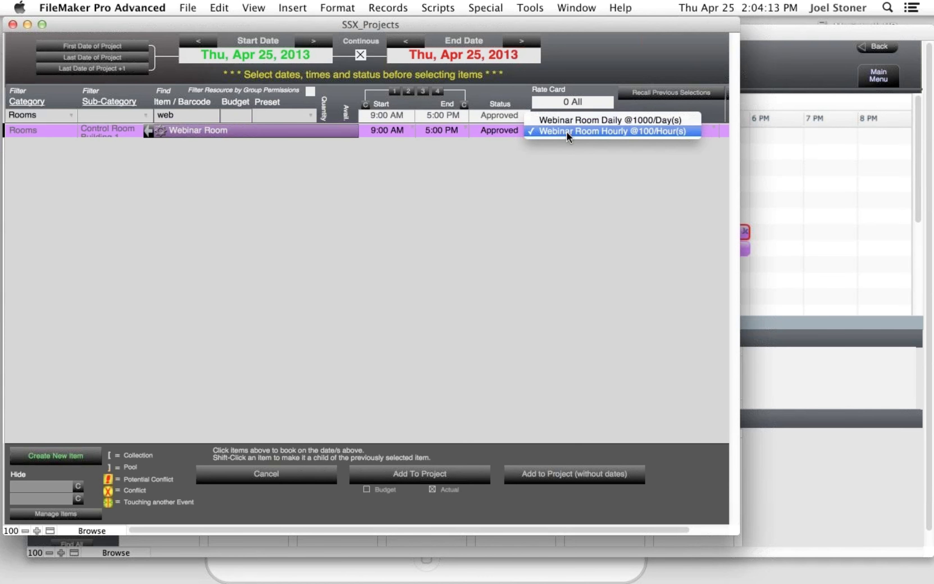
click(569, 121)
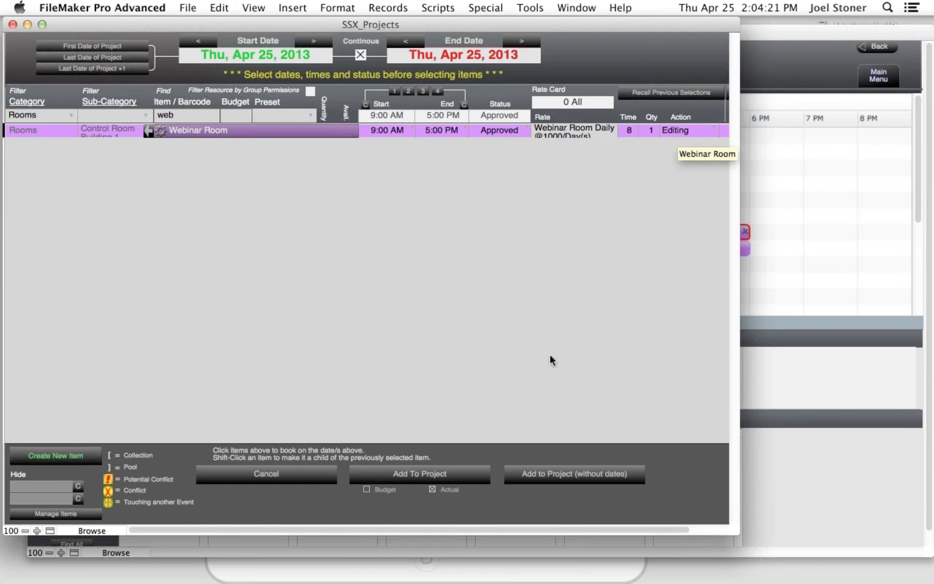
click(450, 474)
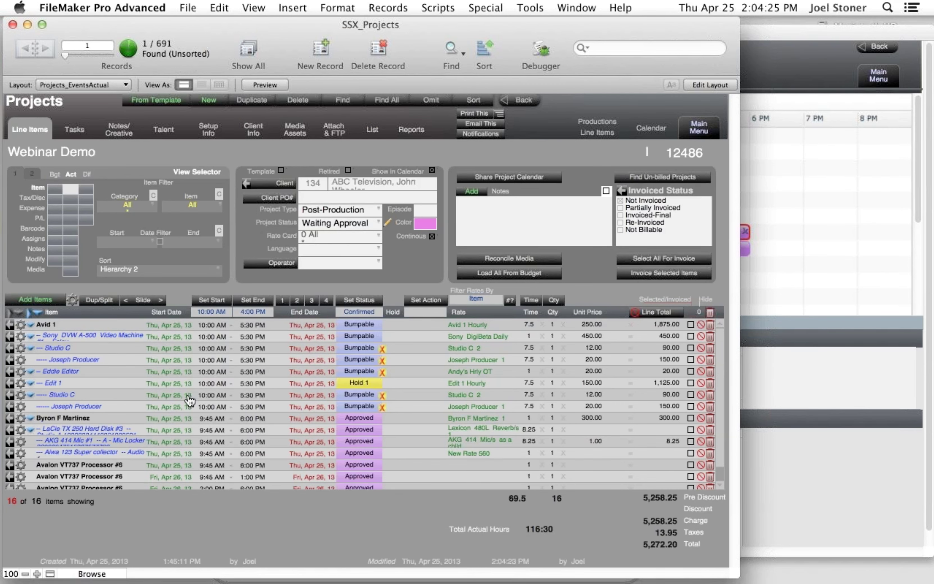
- Change the rate of the project's Webinar Room line item to Webinar Room Hourly
scroll(193, 413, down, 2)
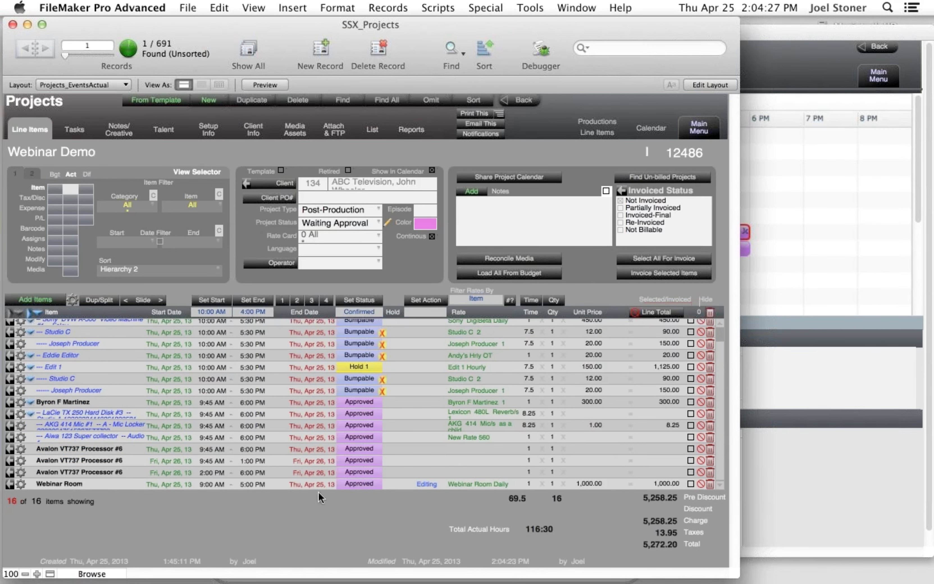
click(485, 486)
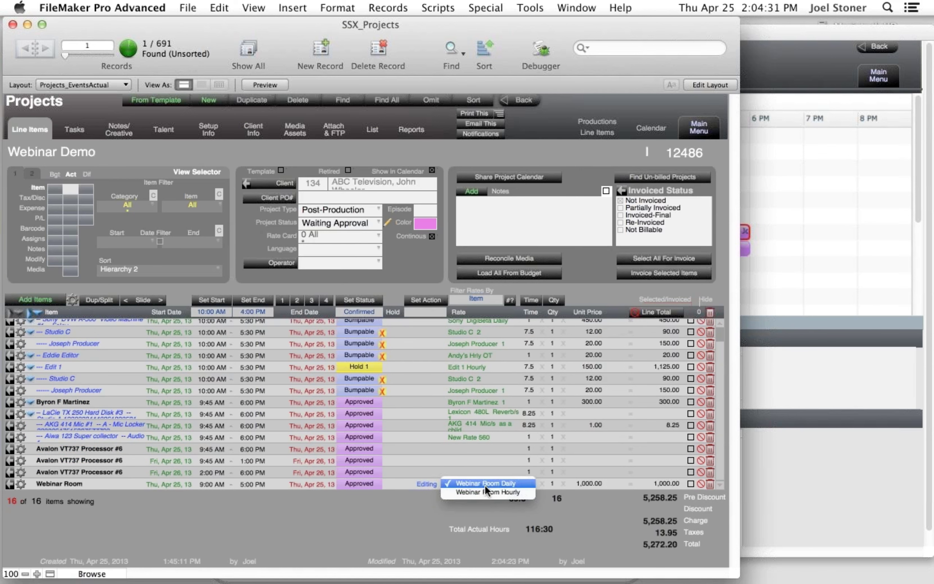
click(494, 491)
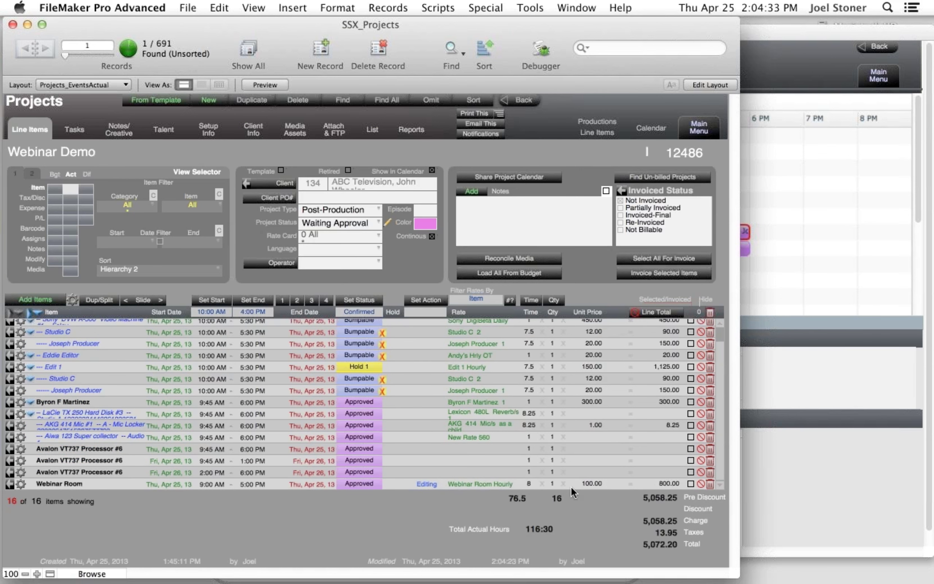
- Set the end time of the Webinar Room event to 4:00 PM and save the change
click(251, 485)
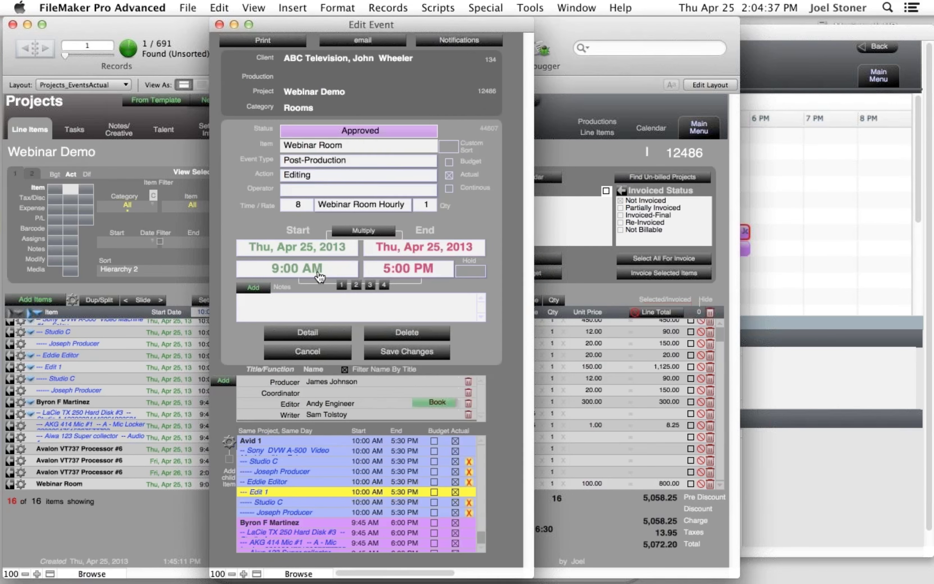
click(431, 272)
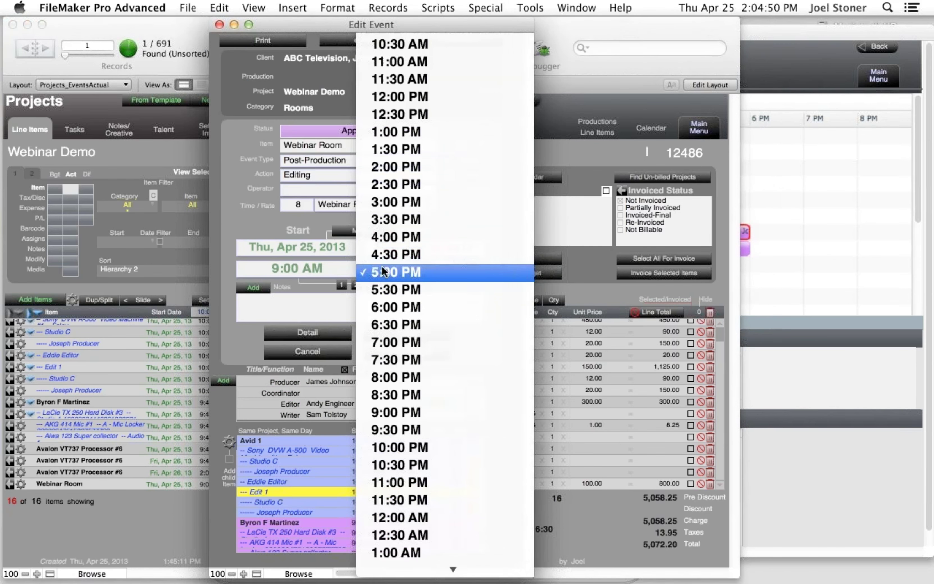
click(385, 240)
click(421, 351)
click(465, 335)
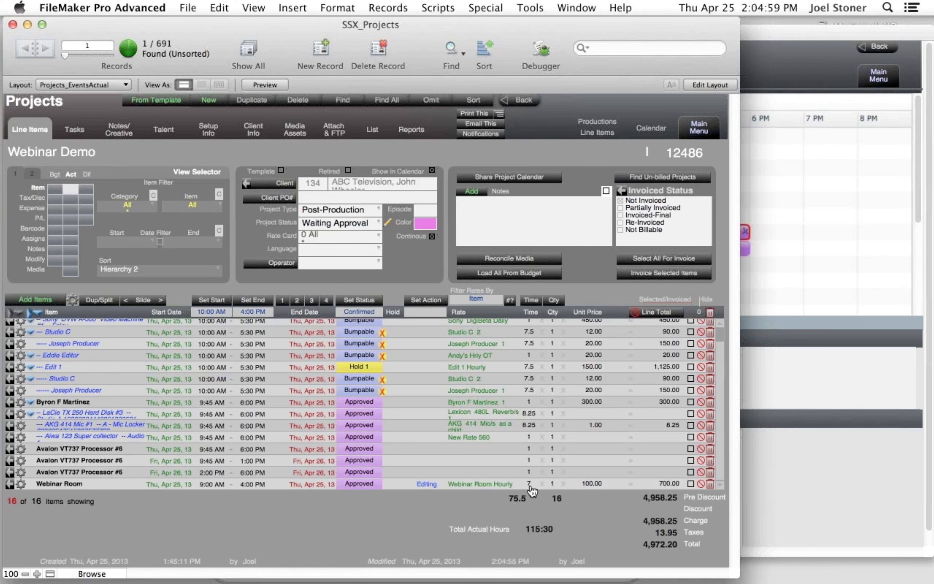
- Override the Webinar Room line item's unit price to 80 and its charge time to 6.5
click(588, 484)
click(586, 493)
click(527, 484)
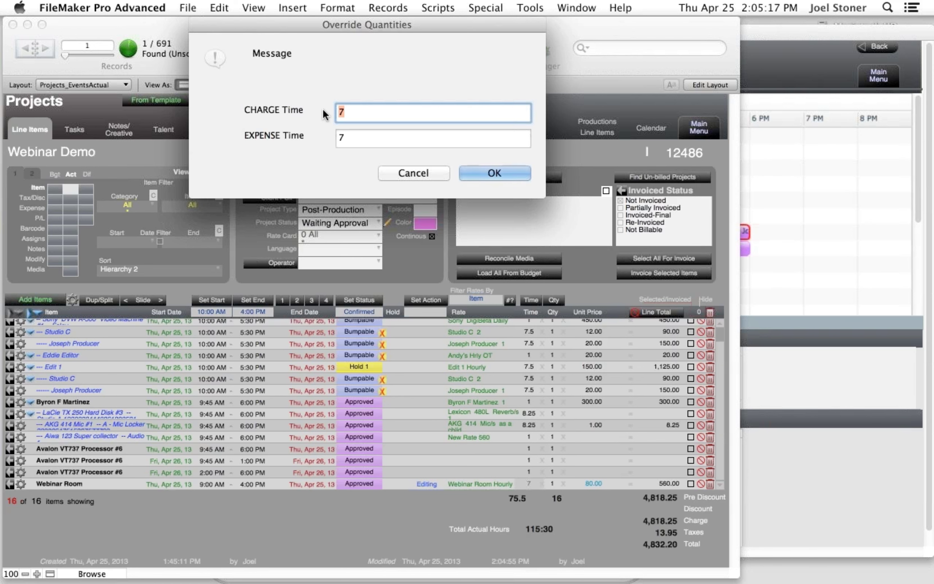
text(6.5)
drag(360, 119, 344, 114)
click(359, 136)
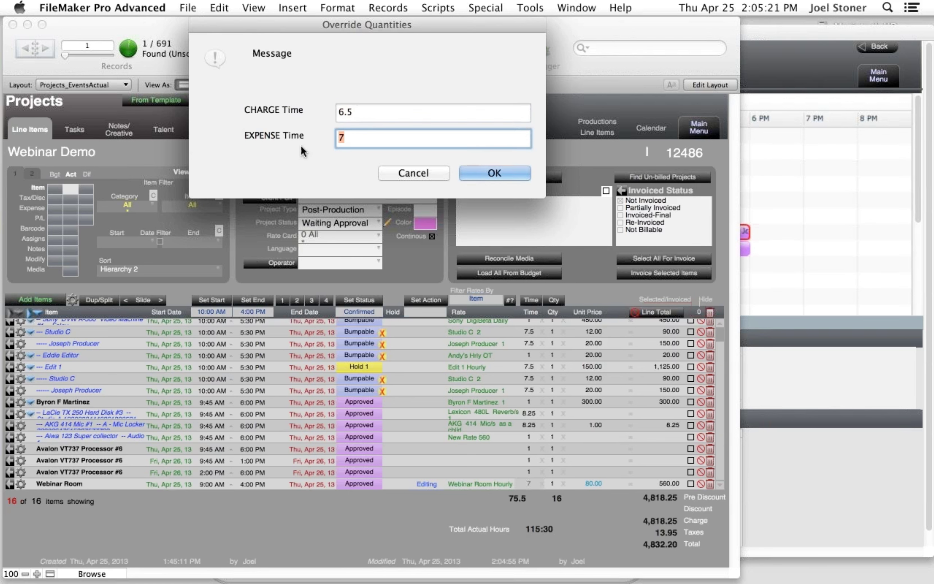
click(505, 179)
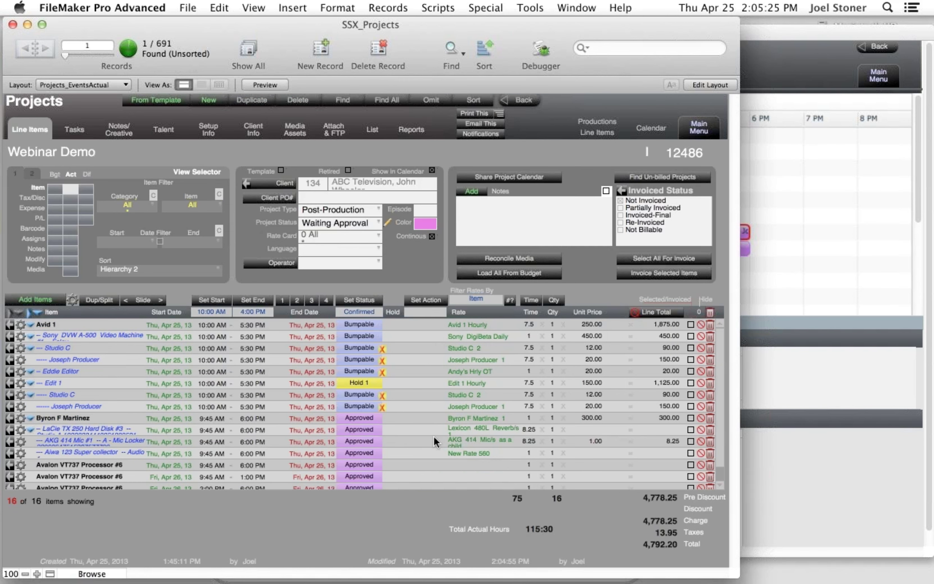
- Examine the project's actual expenses and actual profit and loss views, widening the window to fit
scroll(434, 436, down, 2)
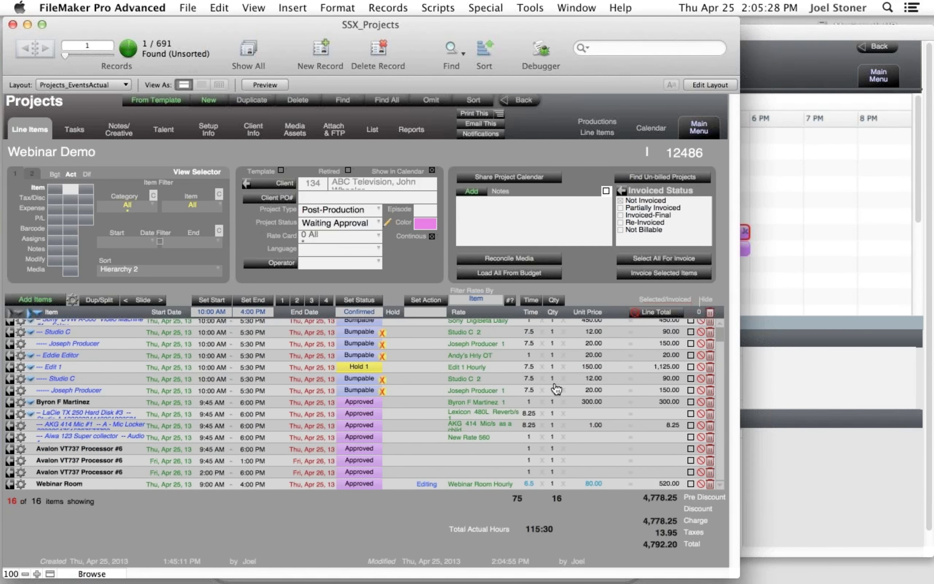
scroll(556, 388, up, 2)
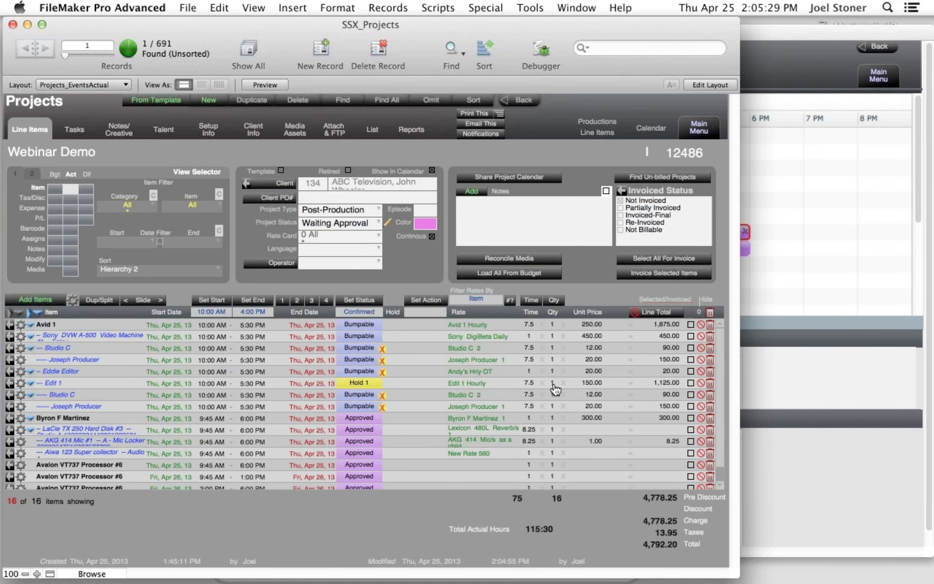
click(474, 325)
click(435, 275)
click(69, 210)
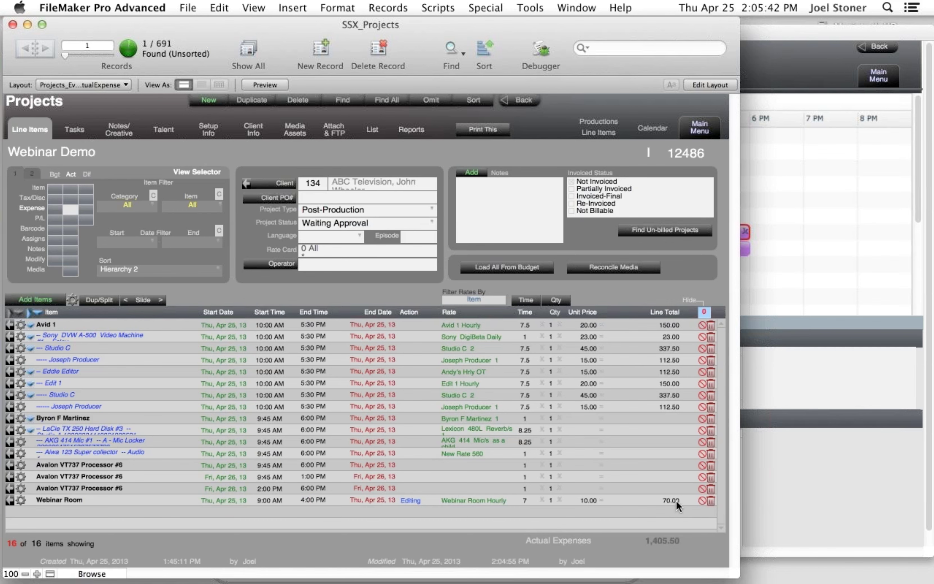
click(72, 221)
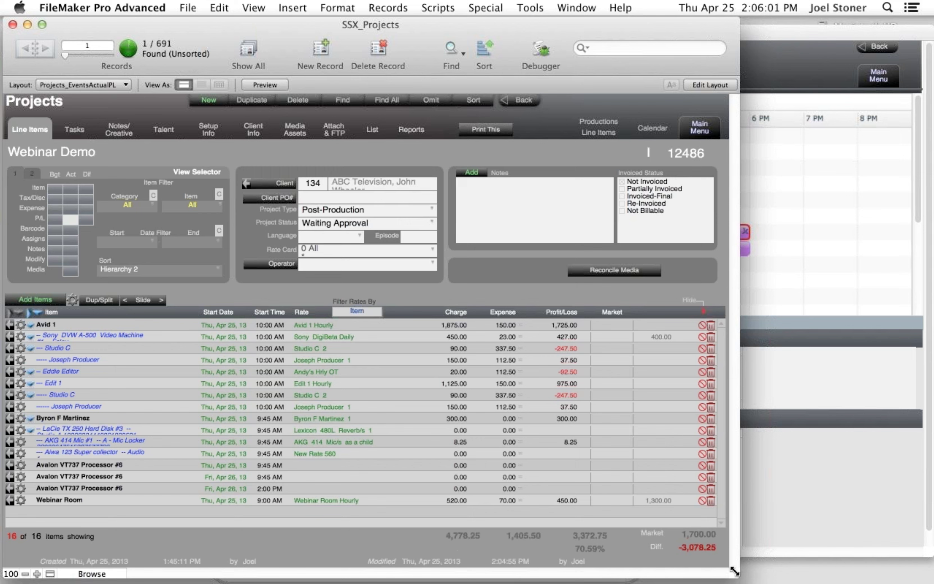
drag(734, 571, 779, 572)
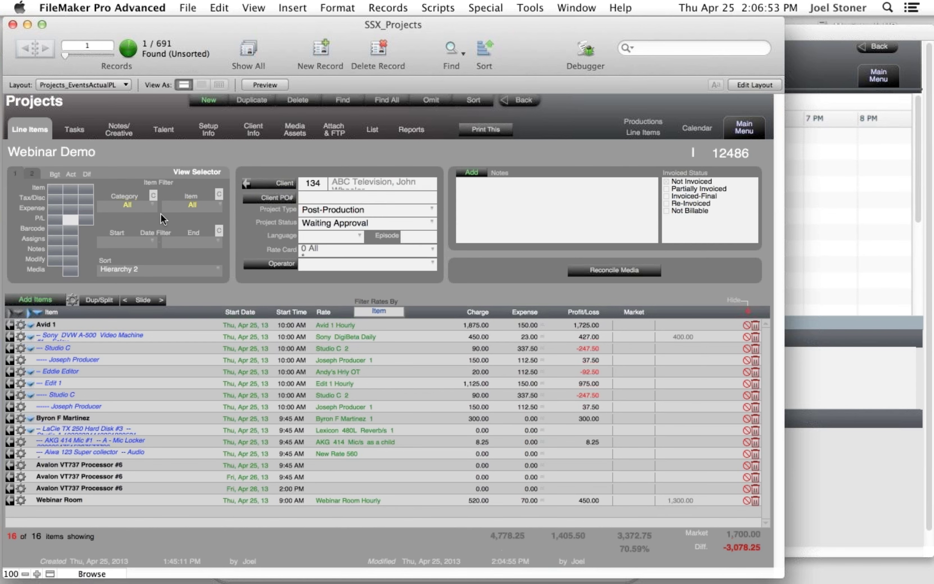
- Show the budget line items of the project and check the option for sending them all to actual
click(55, 189)
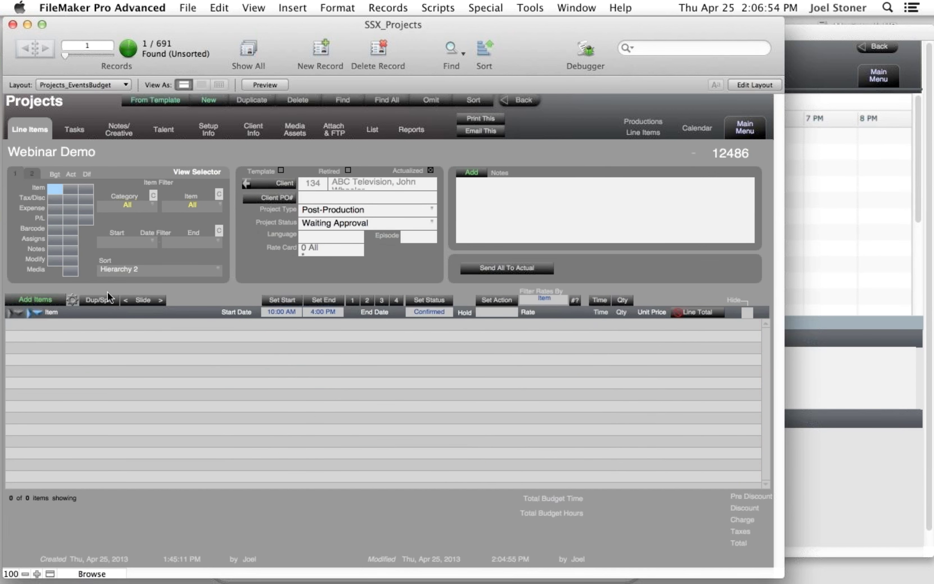
click(71, 190)
click(489, 271)
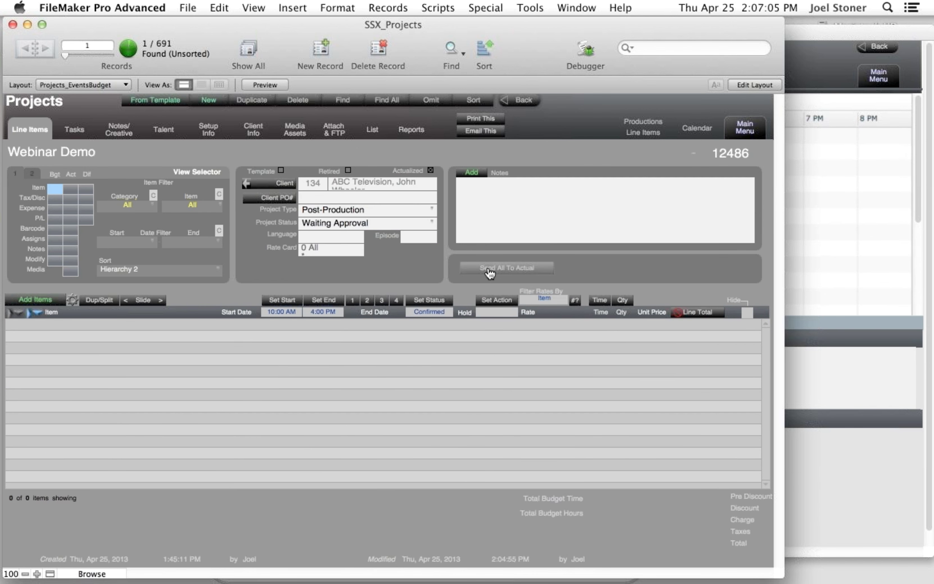
- Create a new project for the client web, named webibnar 2, with budget creation enabled
click(216, 102)
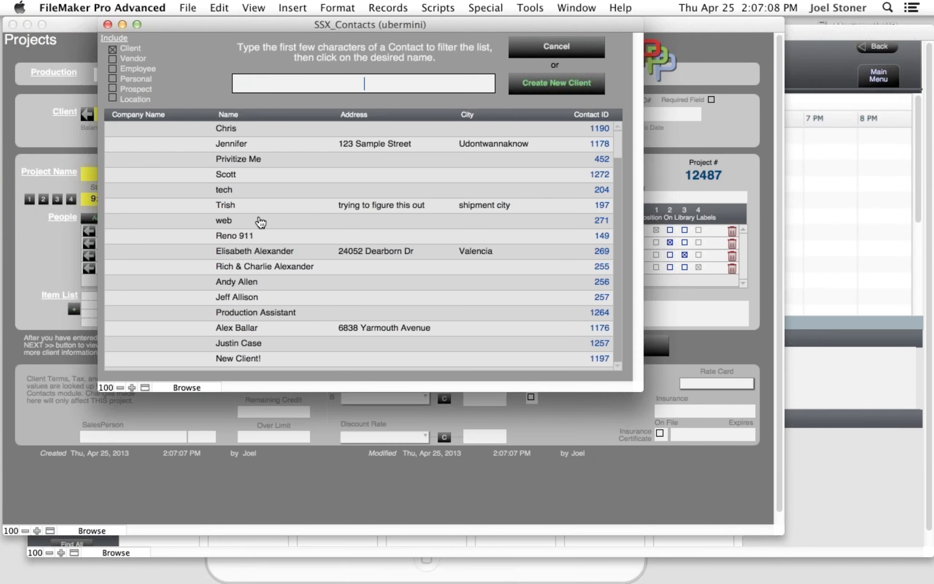
click(259, 221)
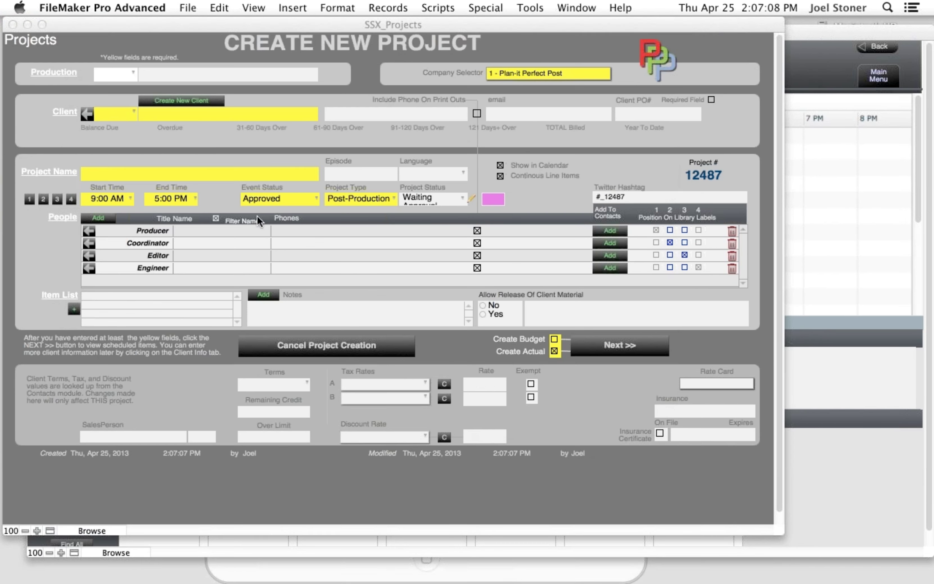
text(web)
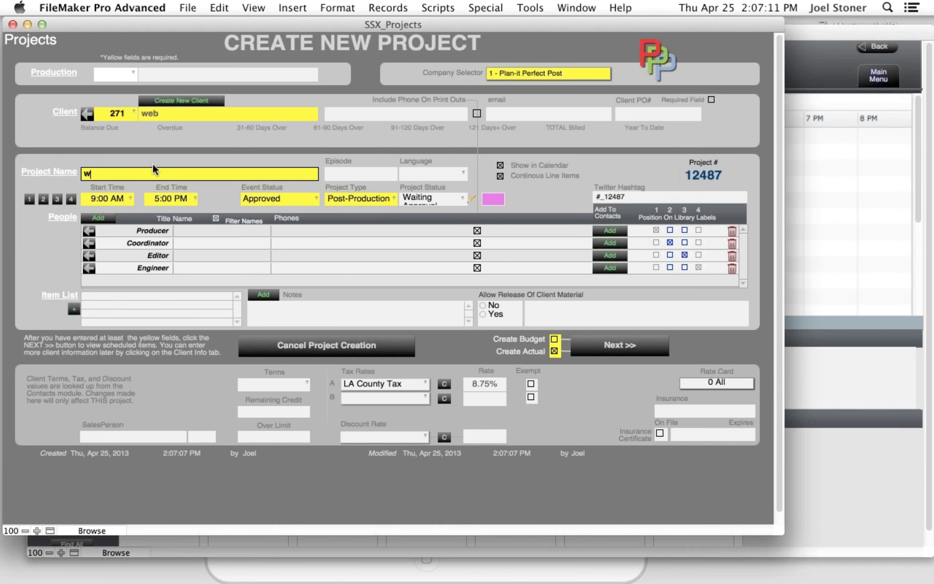
text(ibnar 2)
click(555, 338)
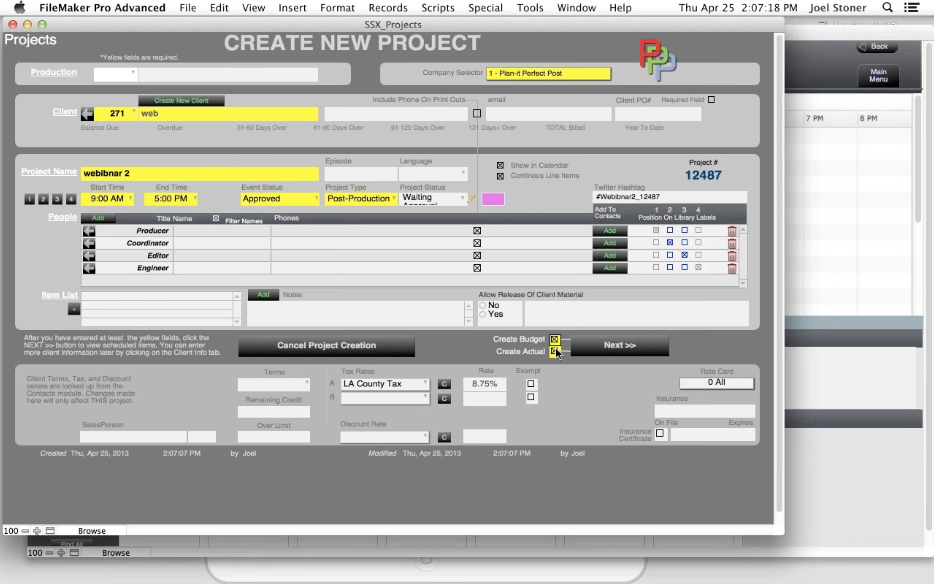
click(601, 347)
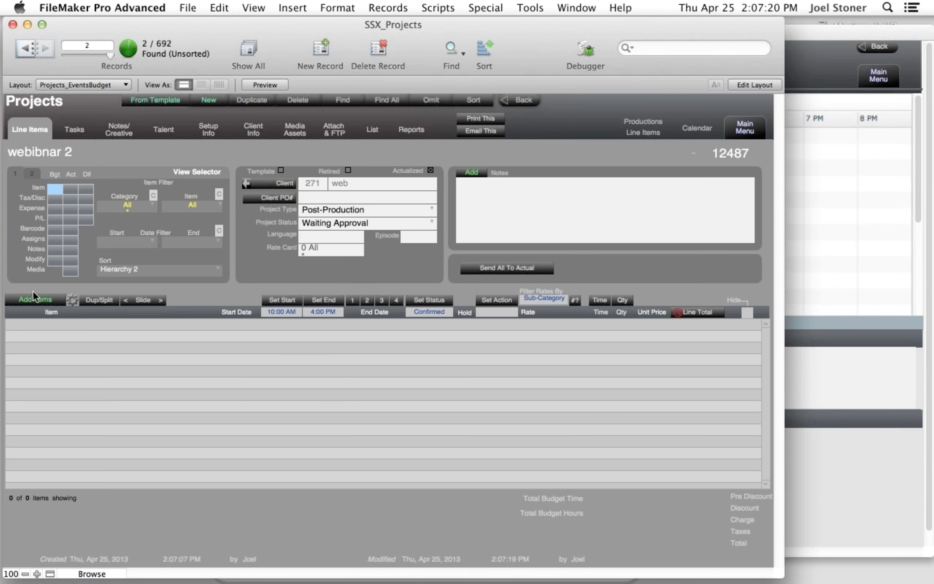
- Start adding items to the project, filter the category to Rooms and select Bathroom, ET Bay 2, Avid 1 and Edit 1
click(35, 298)
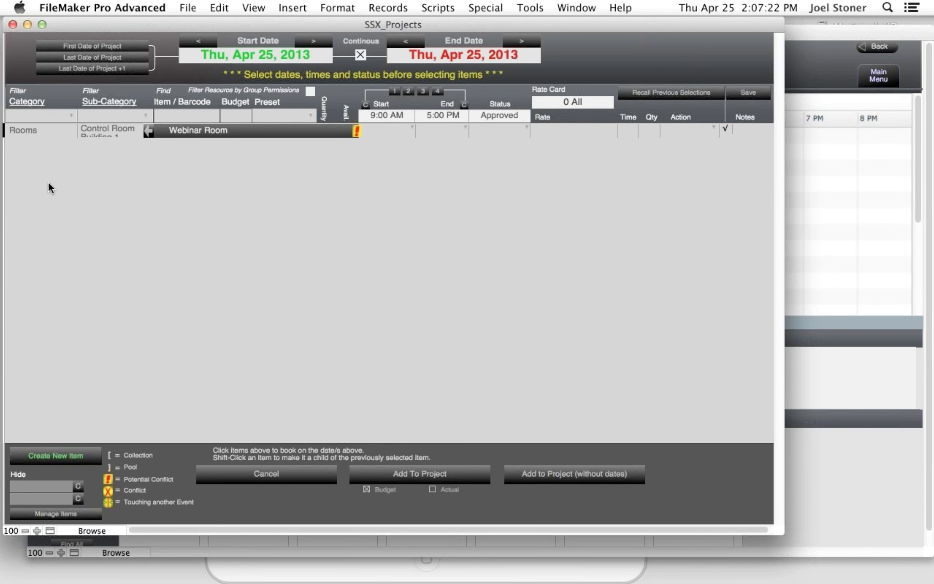
click(34, 131)
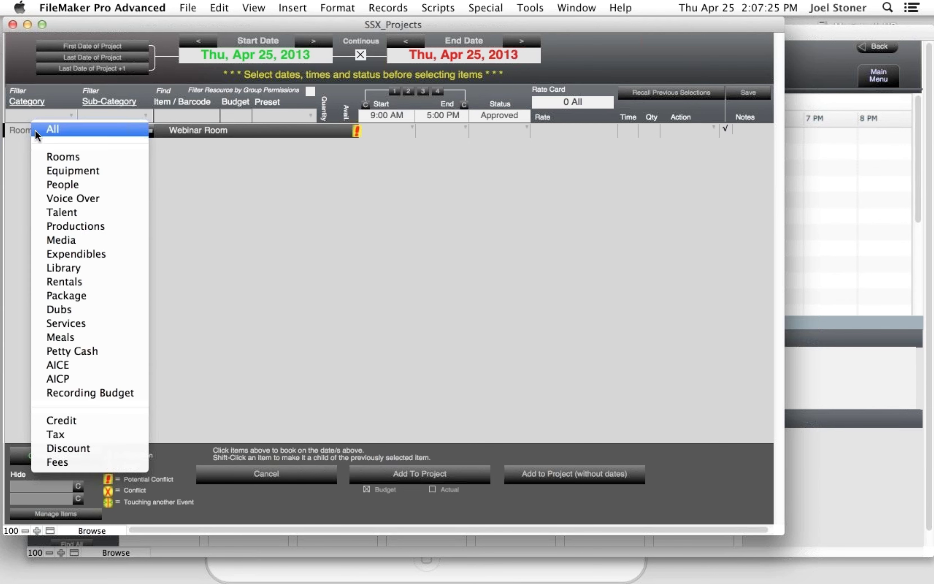
click(52, 161)
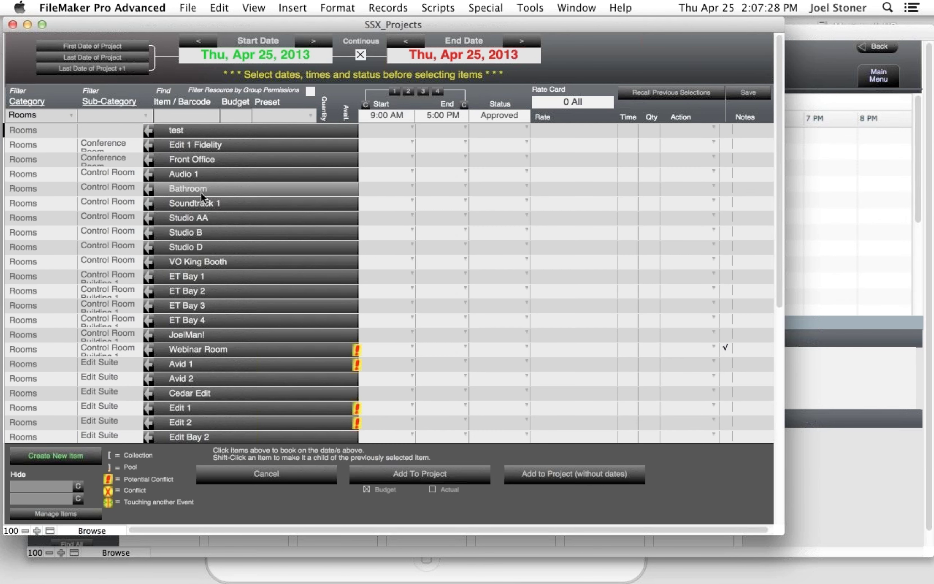
click(201, 192)
click(224, 293)
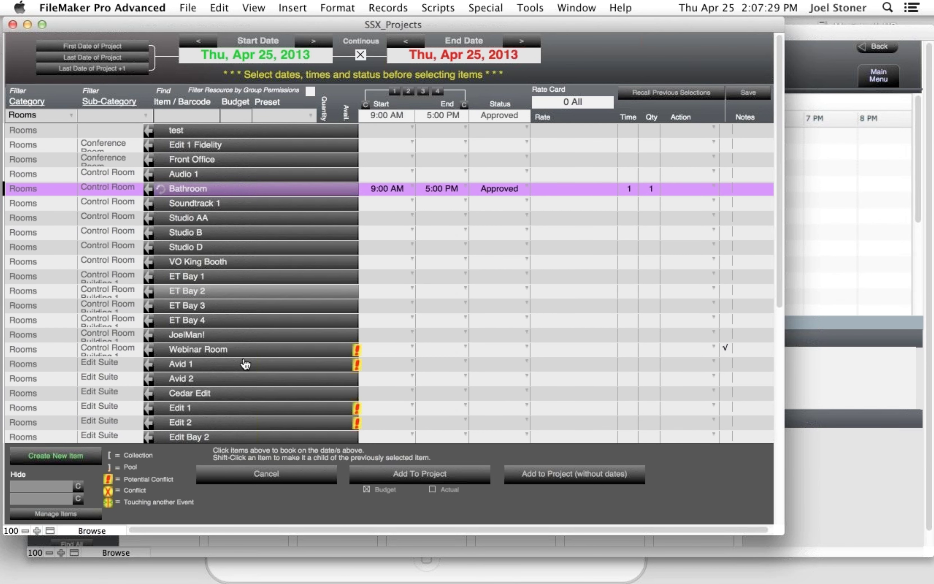
click(258, 407)
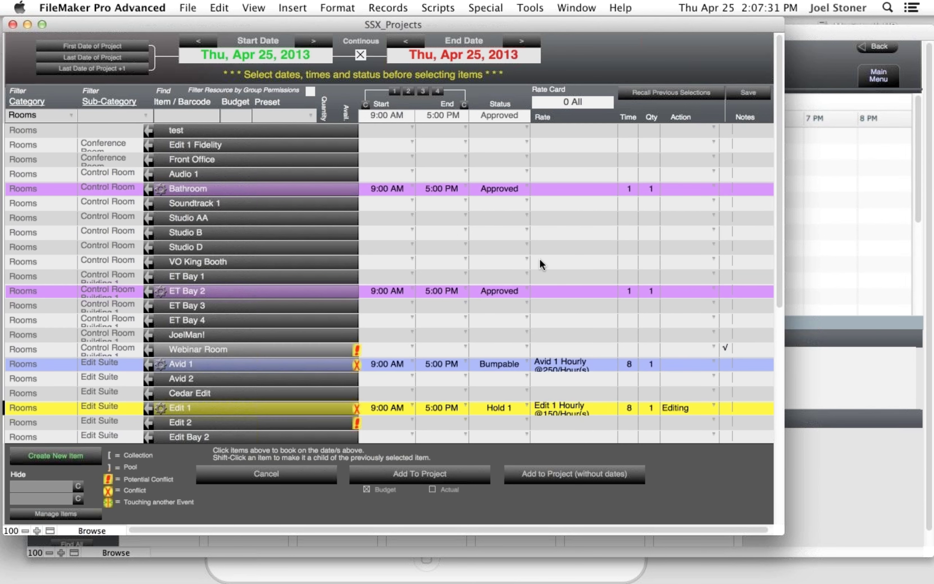
- Add Studio B to the selected rooms and deselect Bathroom and ET Bay 2
click(560, 292)
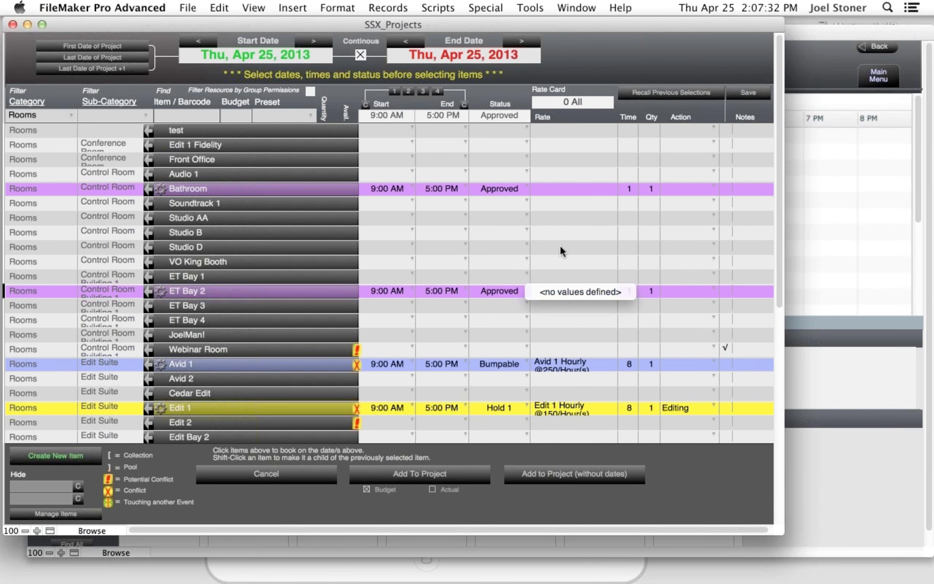
click(238, 232)
click(208, 193)
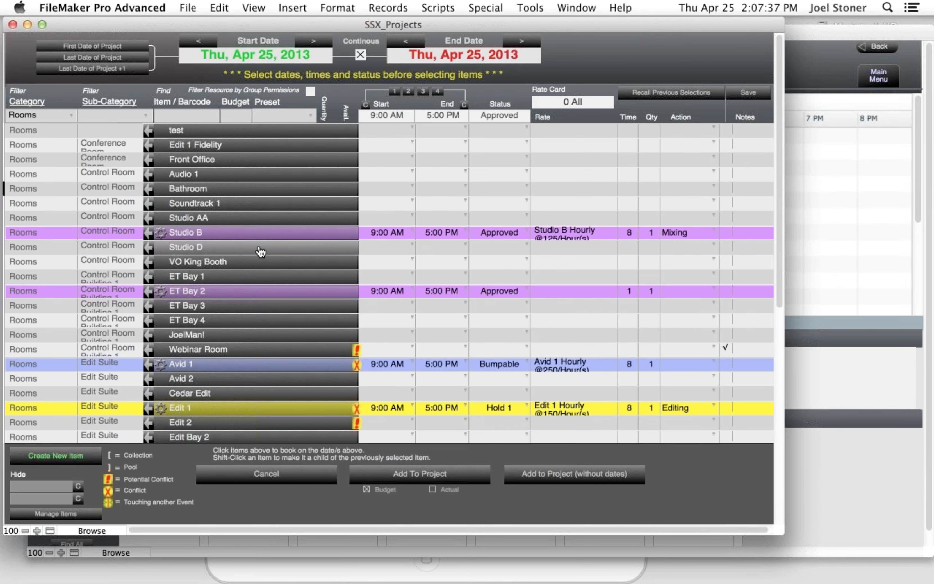
click(239, 294)
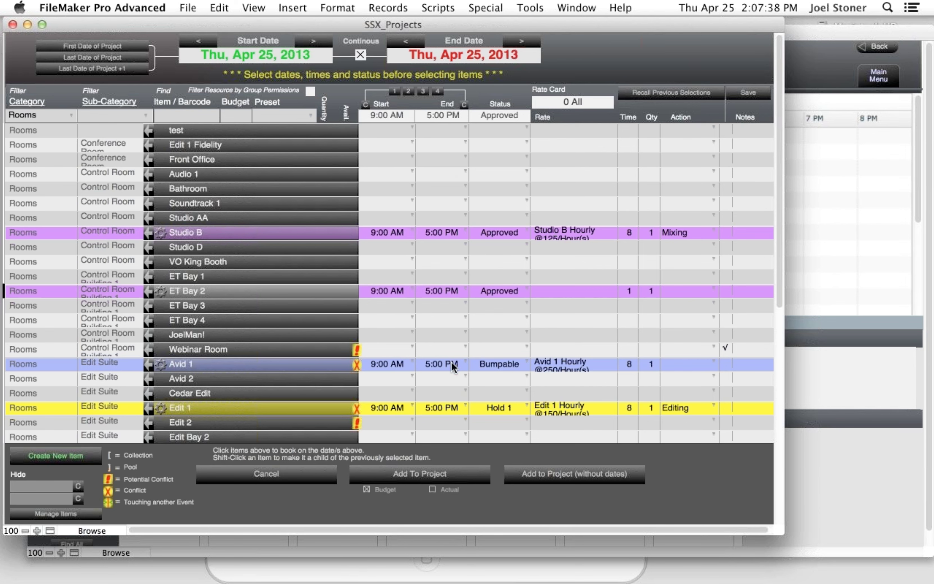
- Replace Avid 1 with Avid 2 in the selection and add the selected items to the project without dates
click(182, 365)
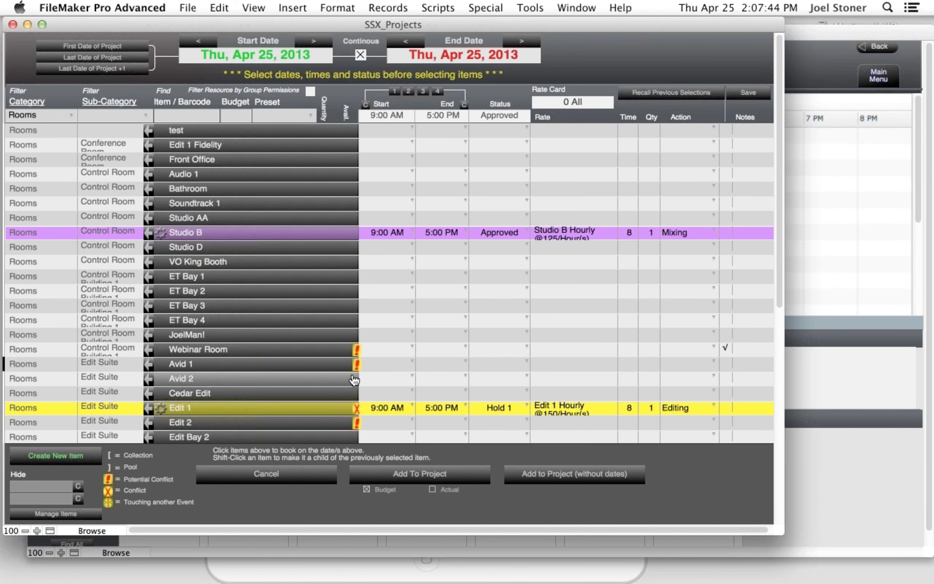
click(207, 365)
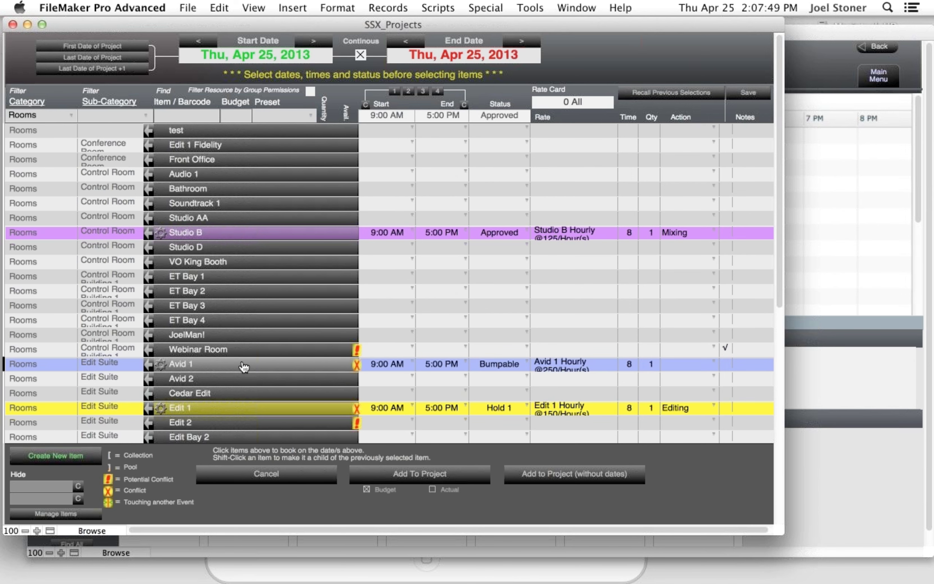
click(214, 370)
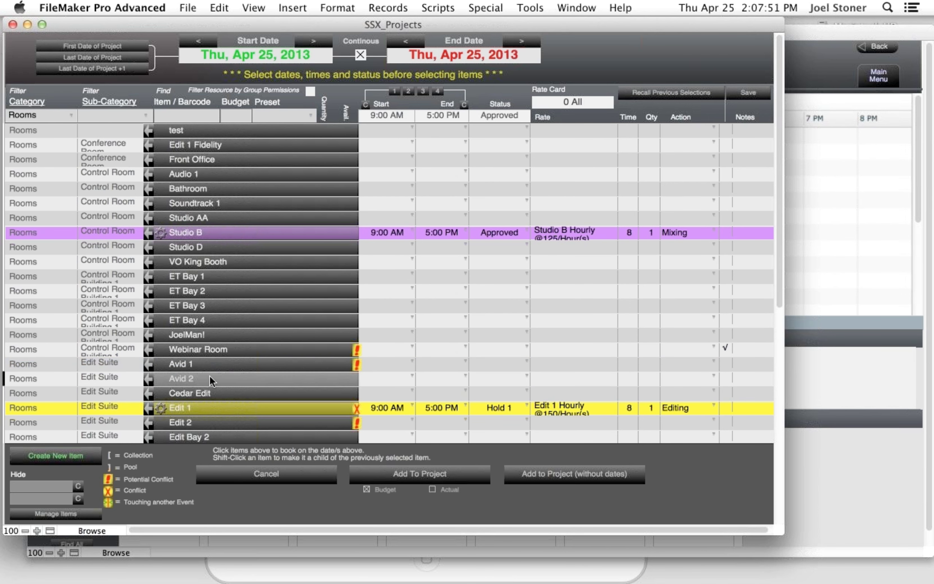
click(209, 376)
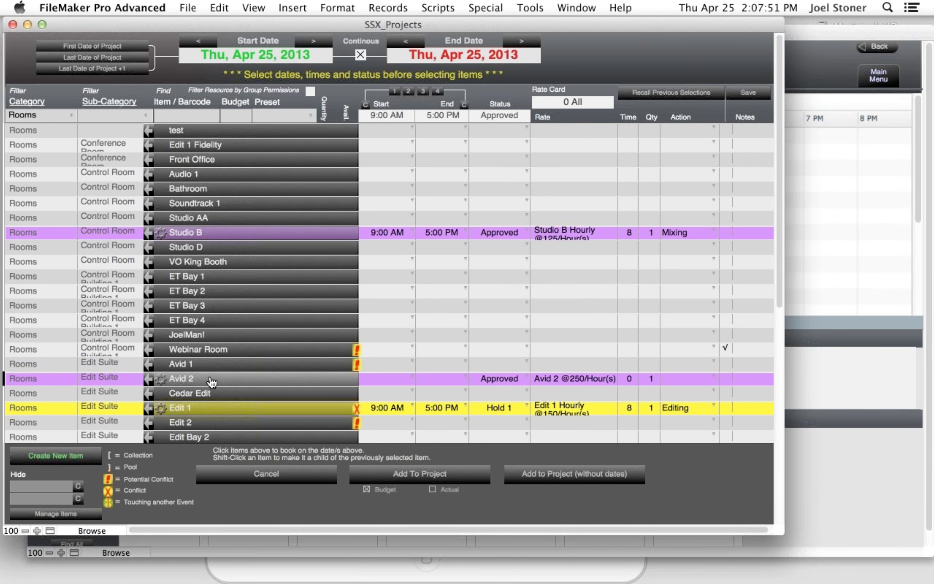
click(596, 478)
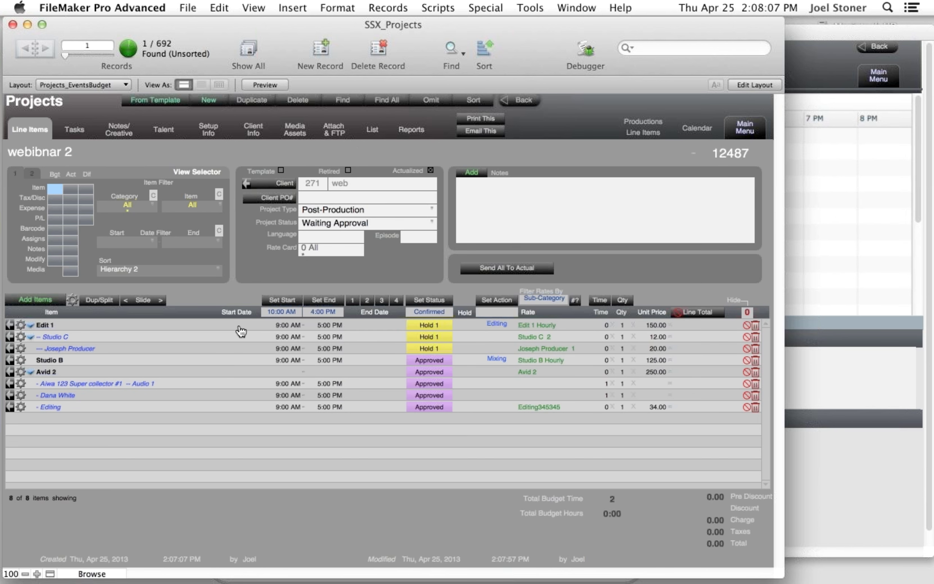
- Slide all visible events of the webibnar 2 project to the start date Fri, Apr 26, 13
click(154, 307)
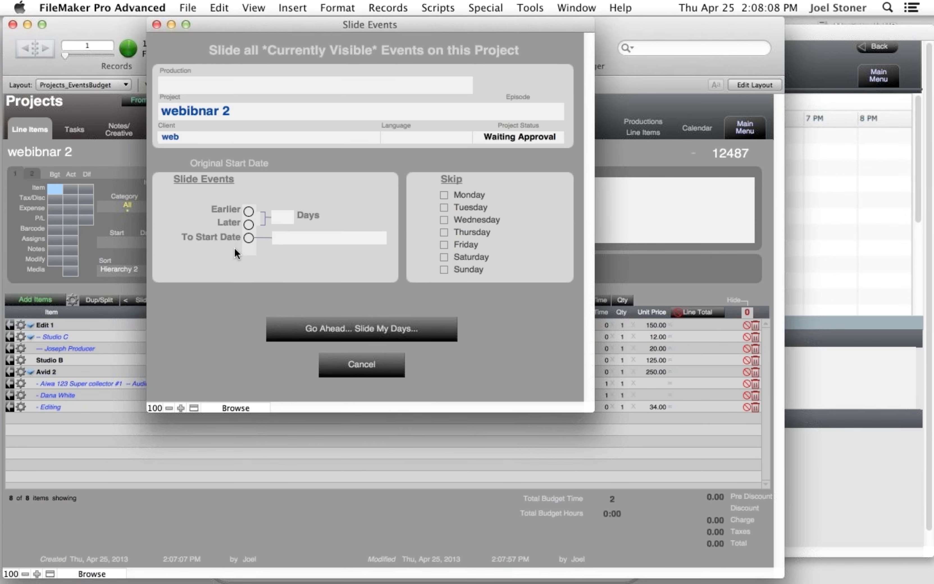
click(249, 238)
click(306, 239)
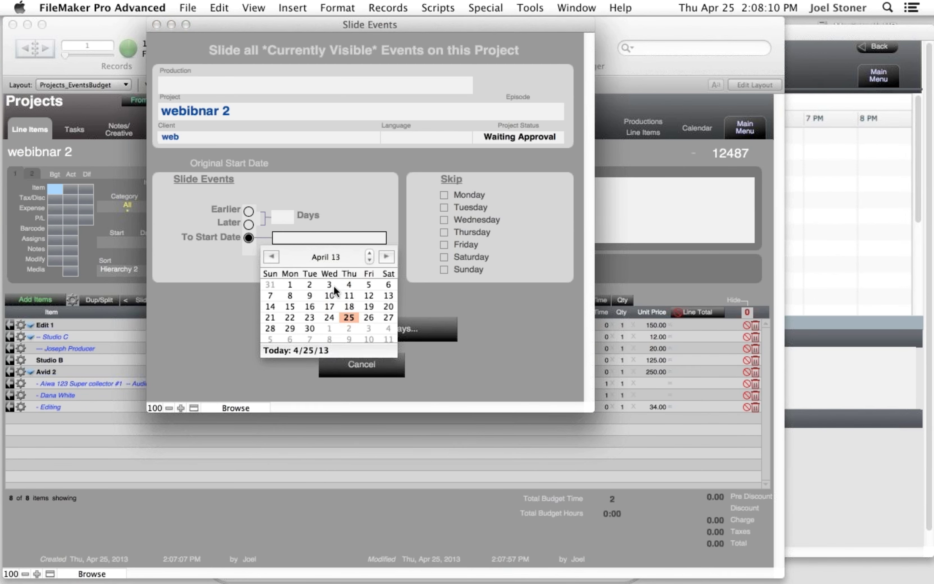
click(366, 317)
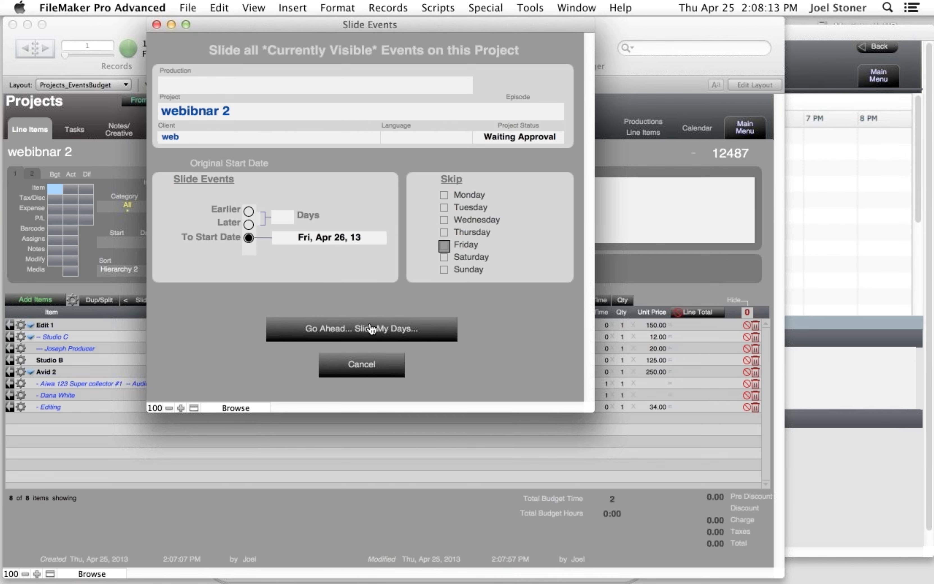
click(371, 327)
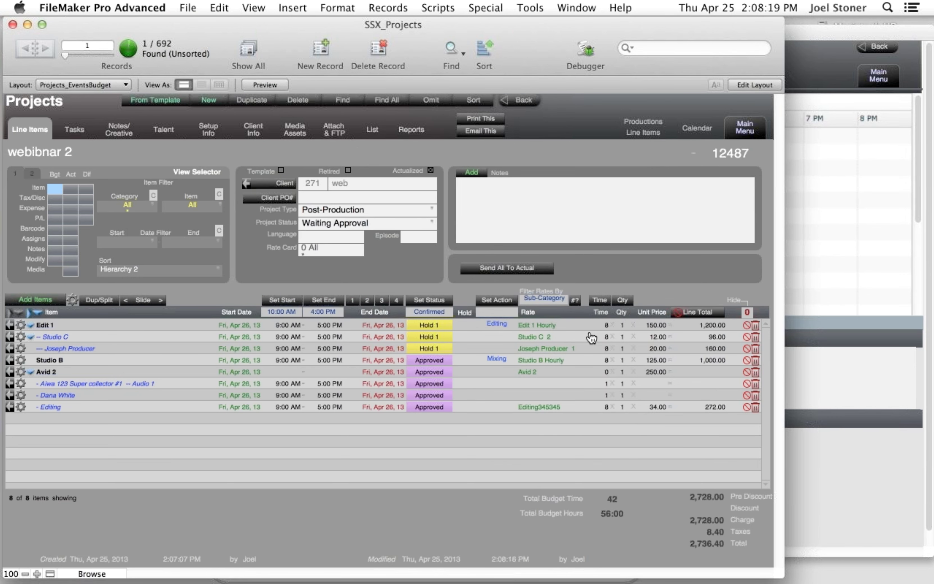
- Change the Edit 1 line item's rate to Edit 2 1 and override its unit price with 200
click(544, 325)
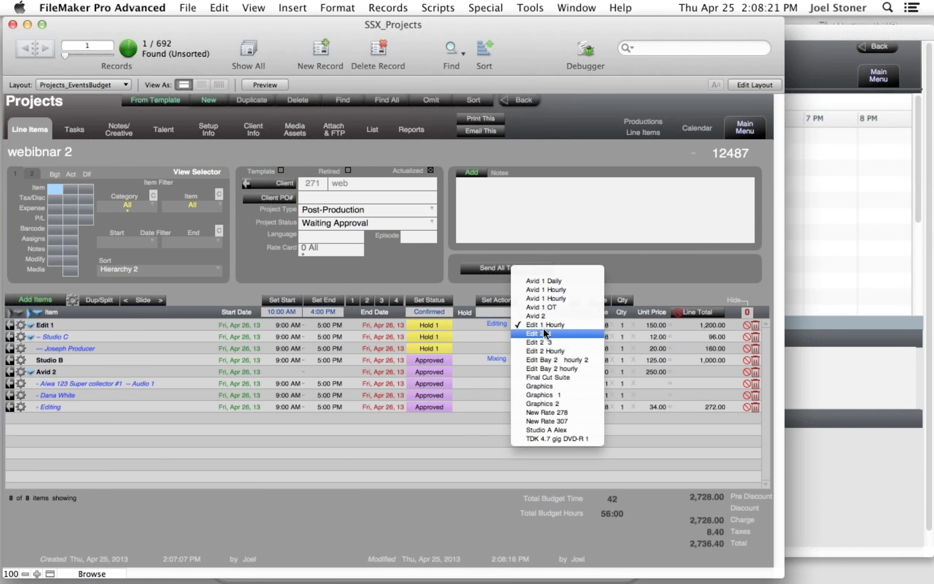
click(544, 333)
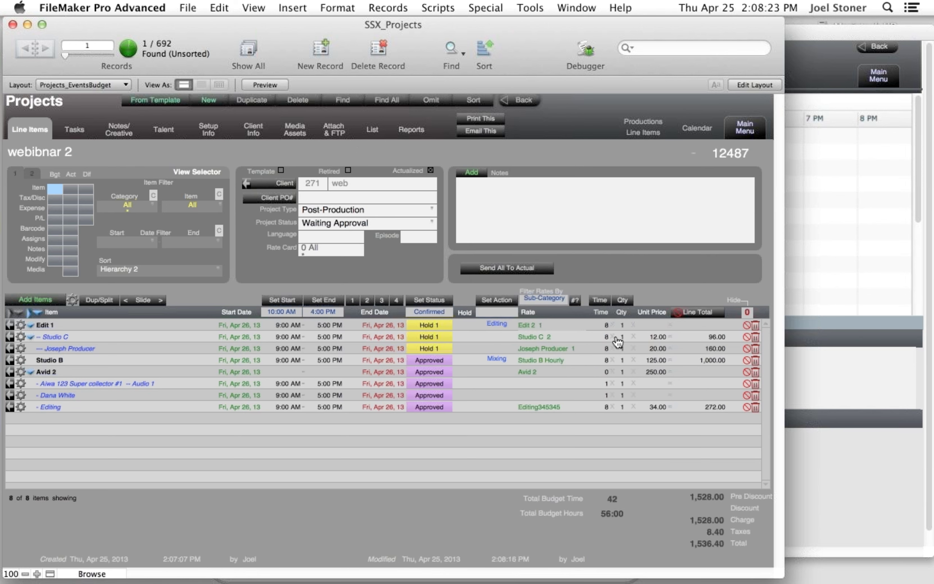
click(664, 326)
text(200)
key(Return)
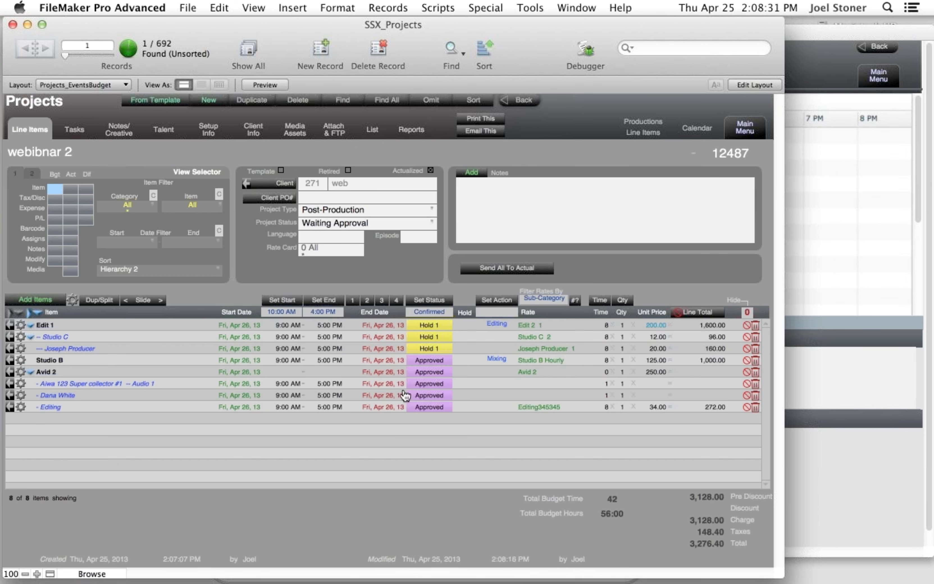
- Send all showing budget items to the actual side, clearing the budgeted quantity and multiplier values
click(511, 270)
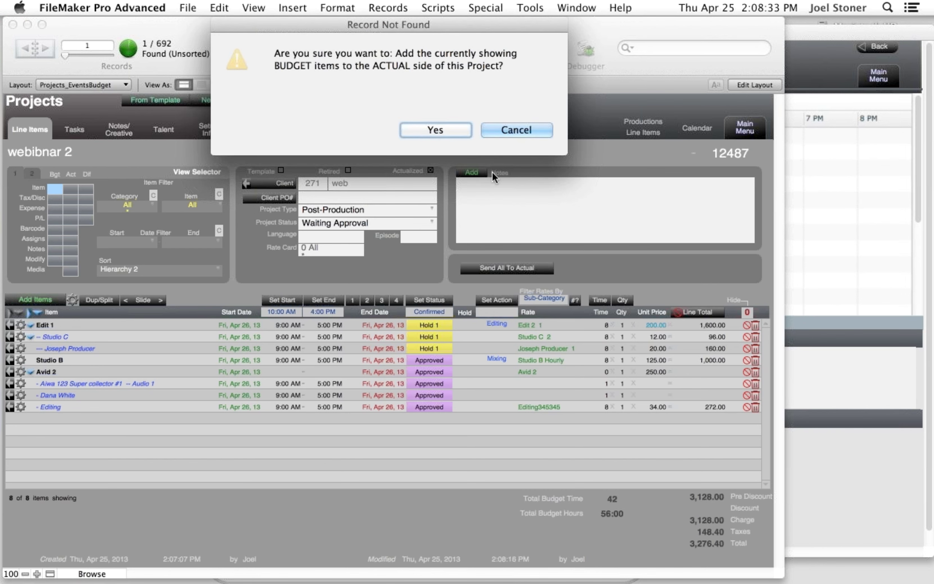
click(457, 136)
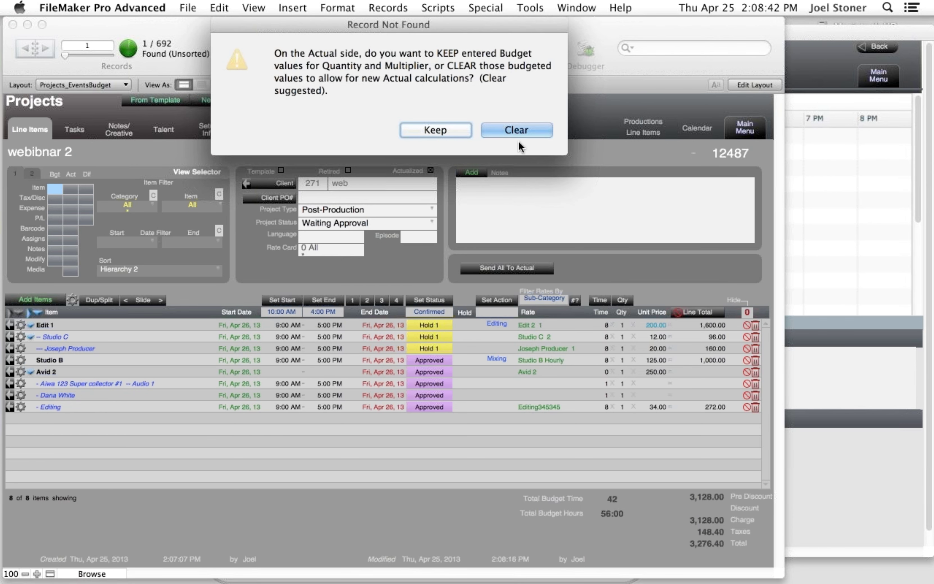
click(511, 131)
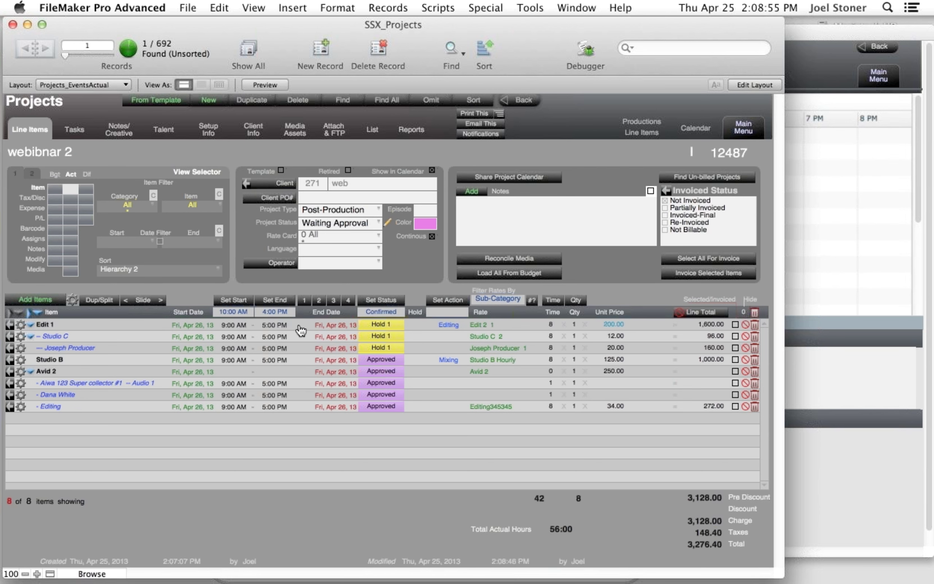
- Set the end time of the actual Edit 1 event to 9:00 PM and save the changes
click(269, 330)
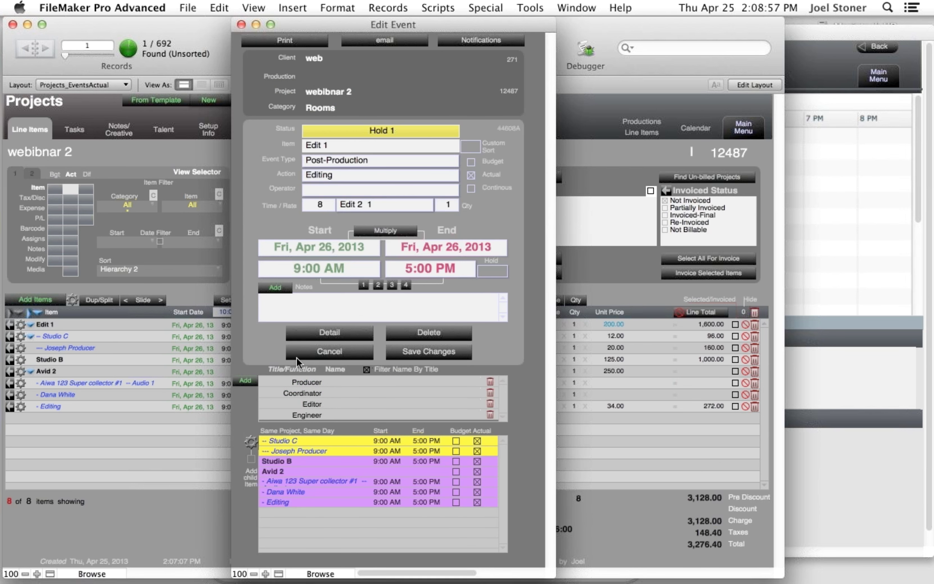
click(424, 271)
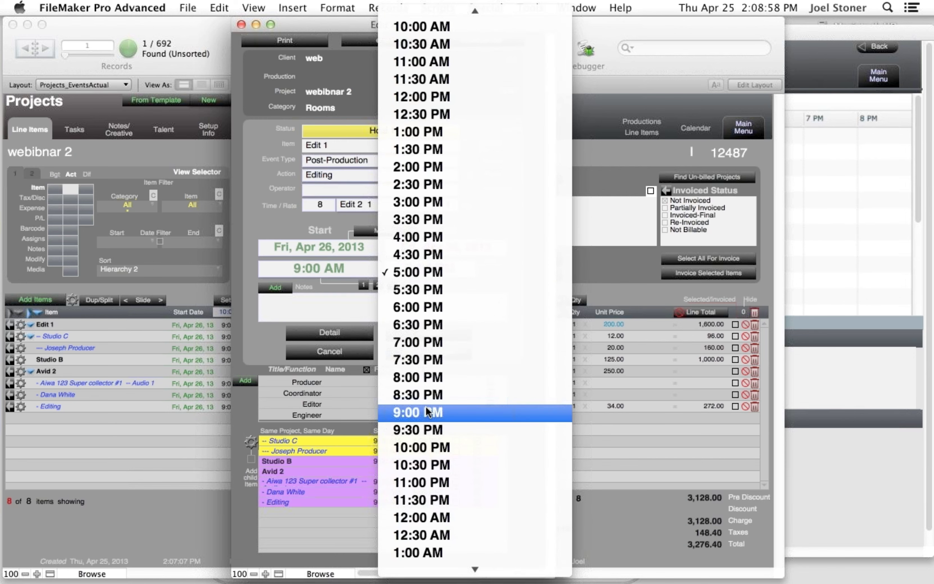
click(429, 412)
click(429, 351)
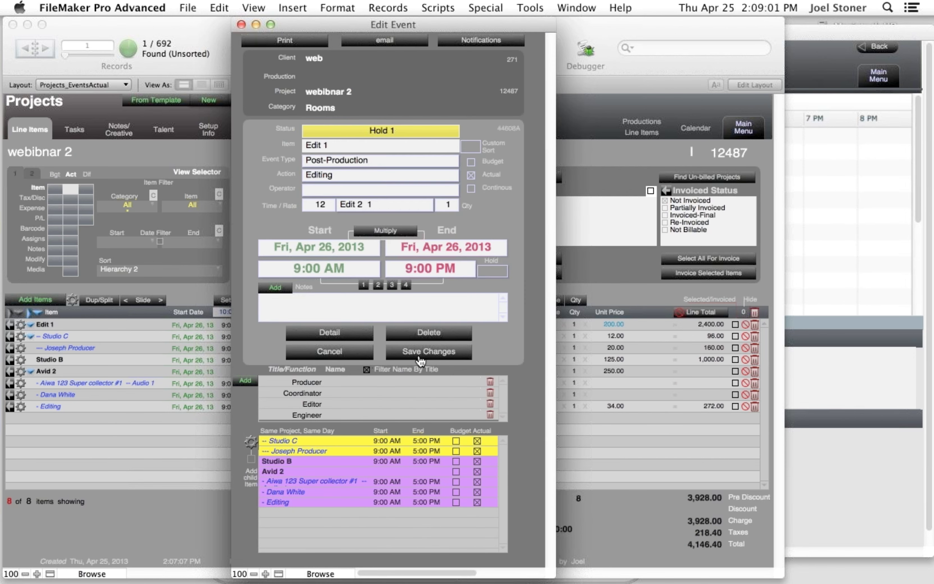
click(497, 332)
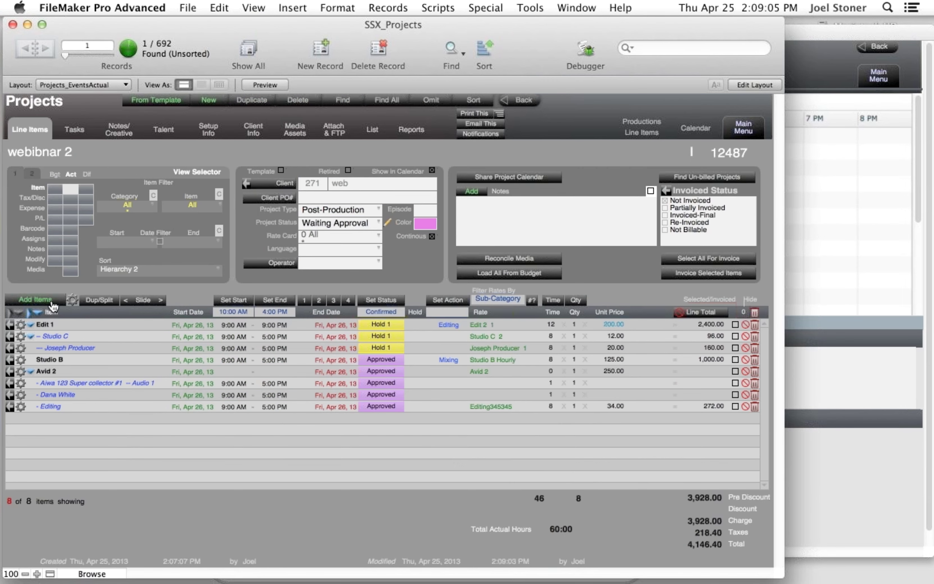
- Add Studio B and Studio D to the actual side for Sat, Apr 27, 2013, and show the item difference view
click(50, 302)
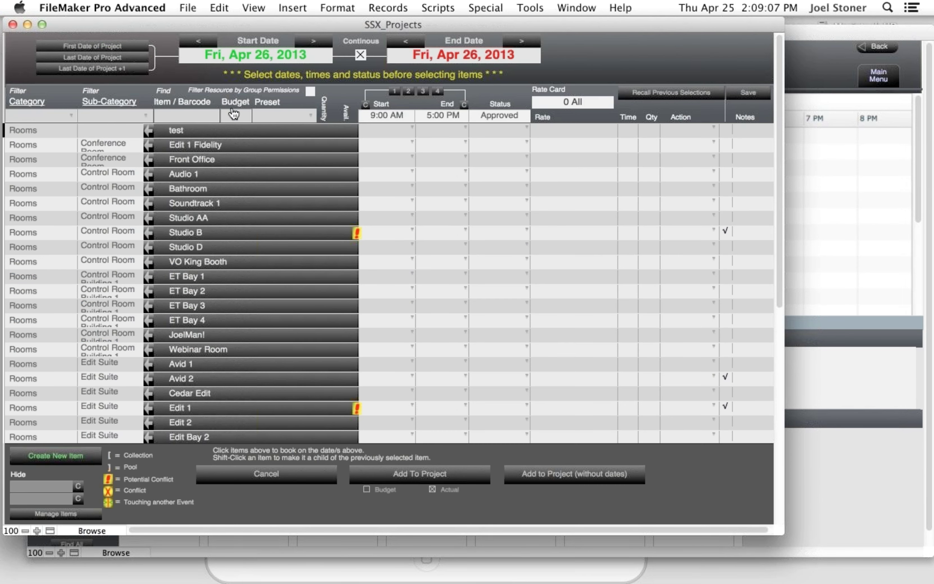
click(303, 45)
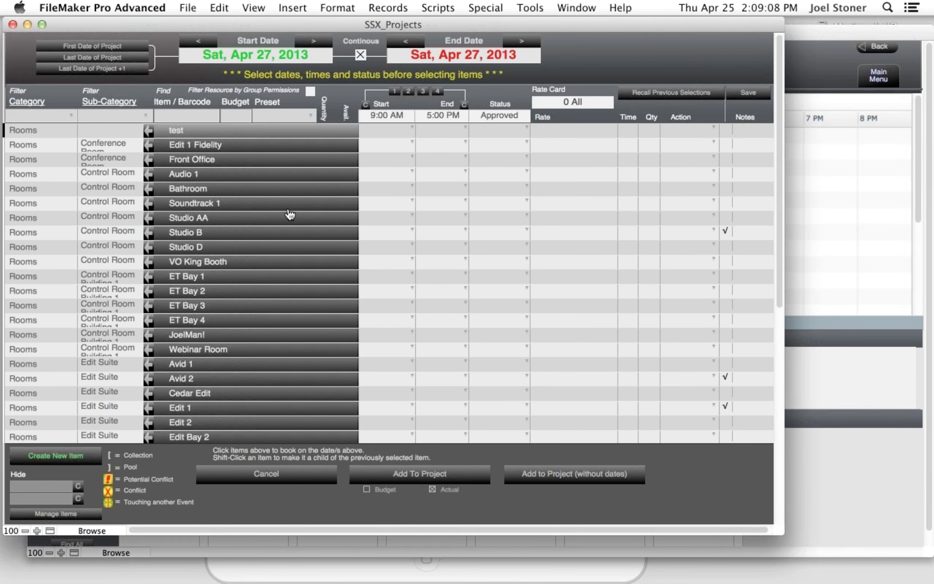
click(271, 253)
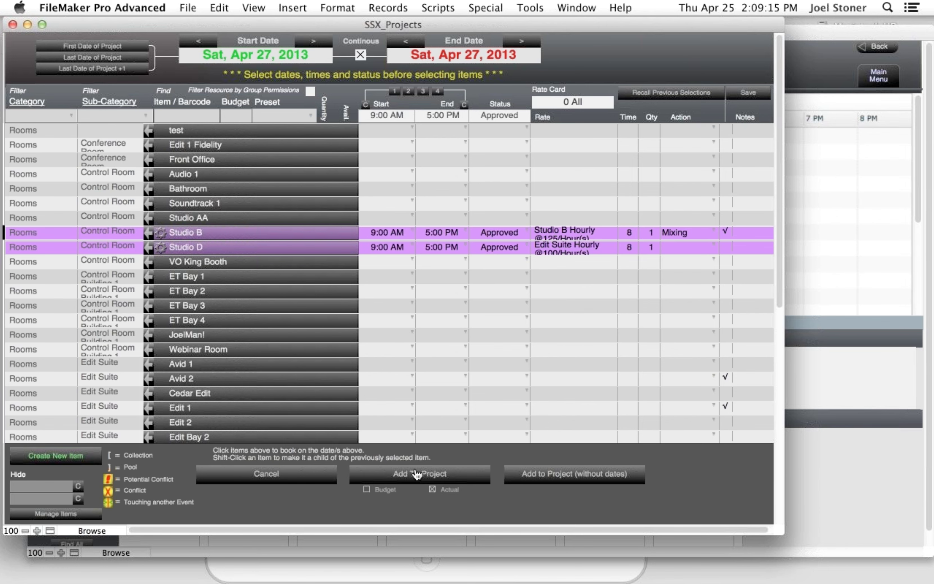
click(424, 477)
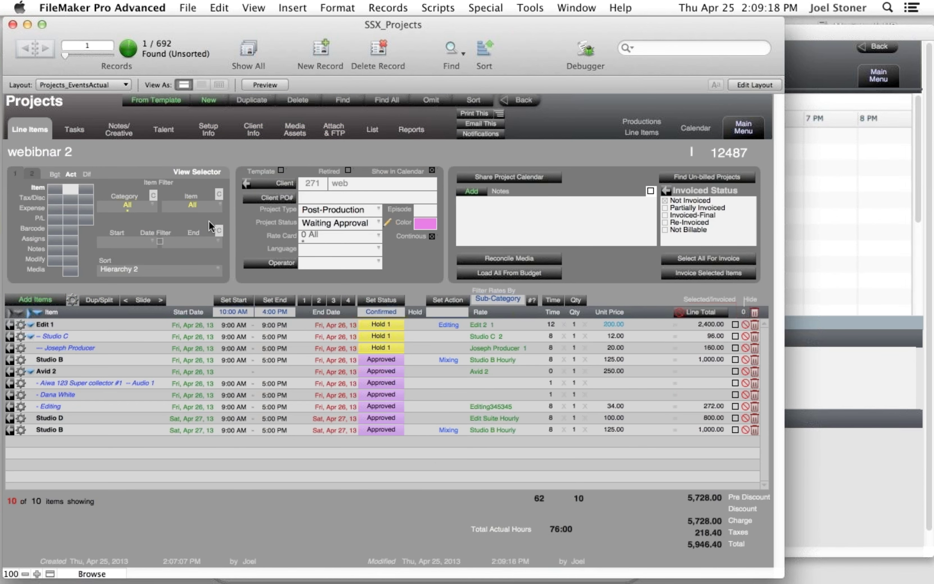
click(89, 189)
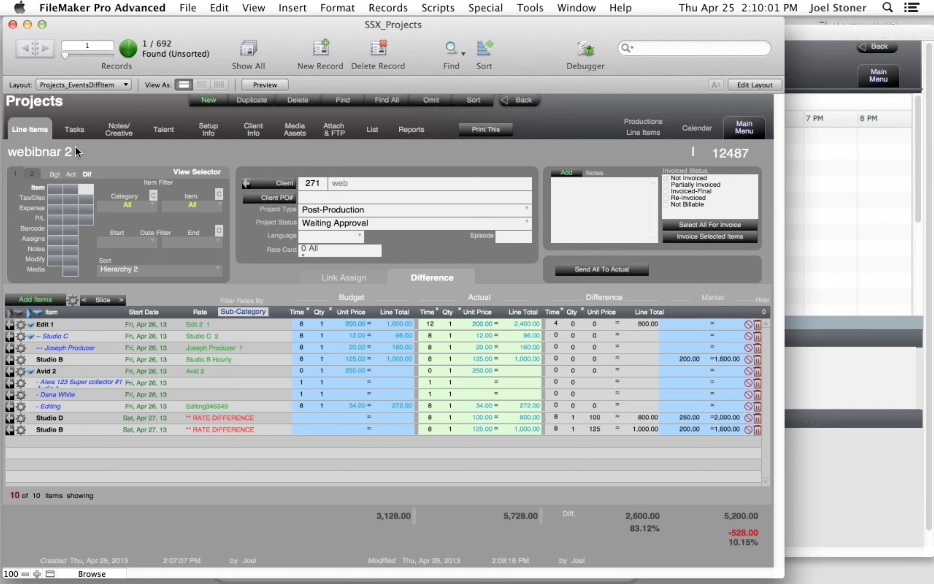
- Enter a project task named srgnsfgnsfgn with due date 4/26/2013 and time 12
click(75, 131)
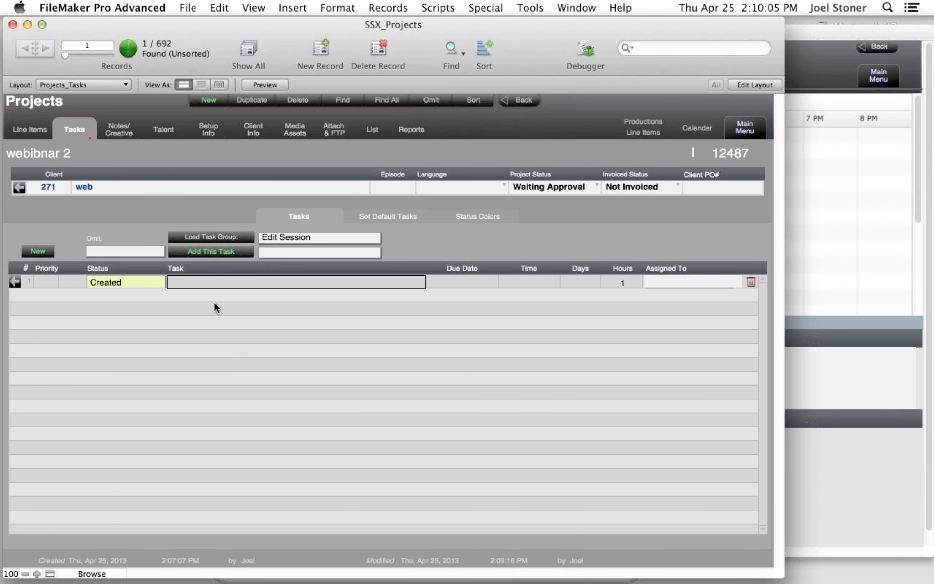
text(srgnsfgnsfgn)
click(465, 281)
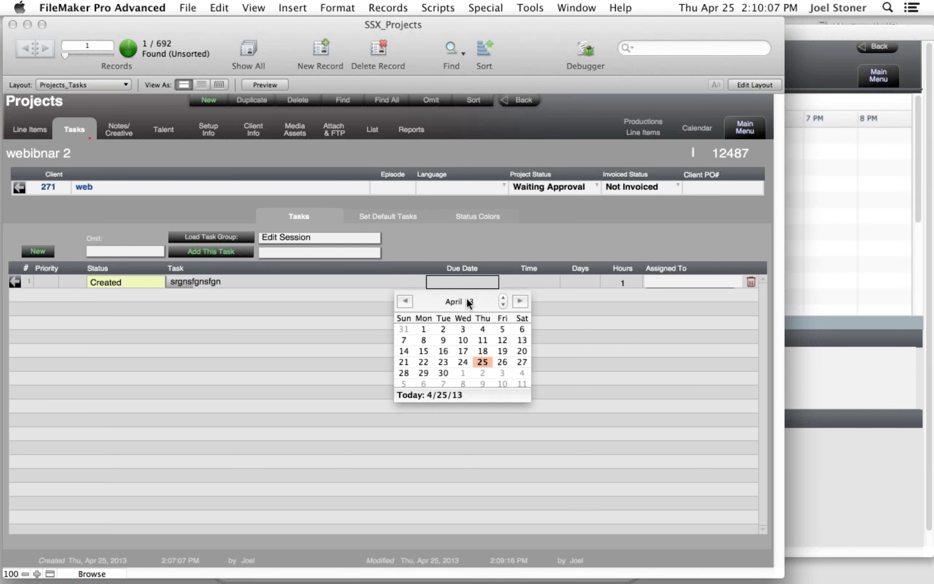
click(503, 362)
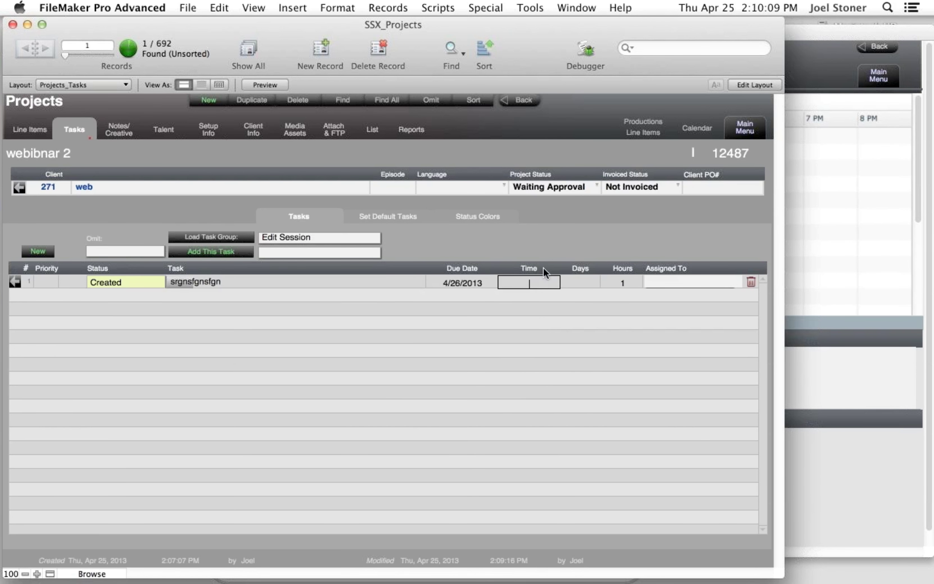
click(554, 256)
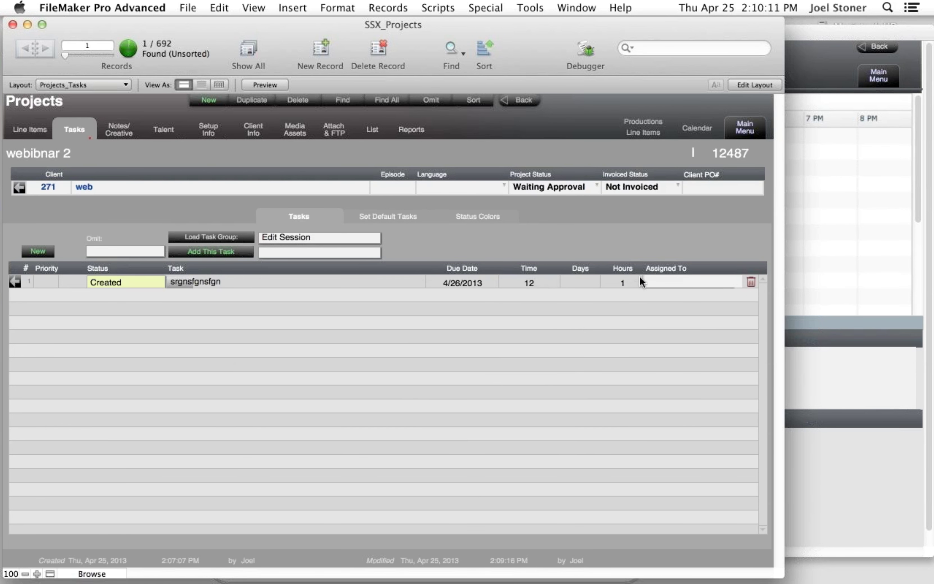
- Assign the srgnsfgnsfgn task to all staff with the AsstEngineer title
click(672, 287)
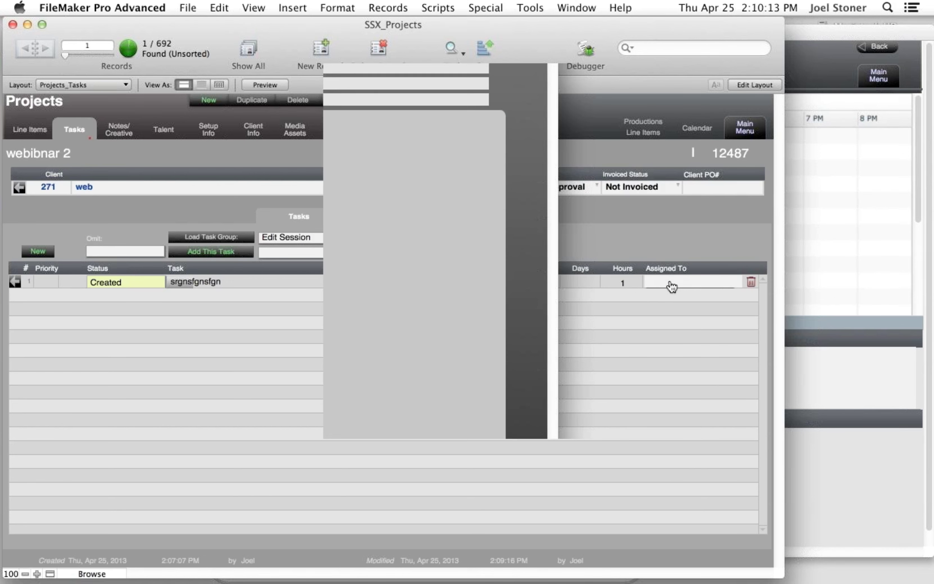
click(397, 64)
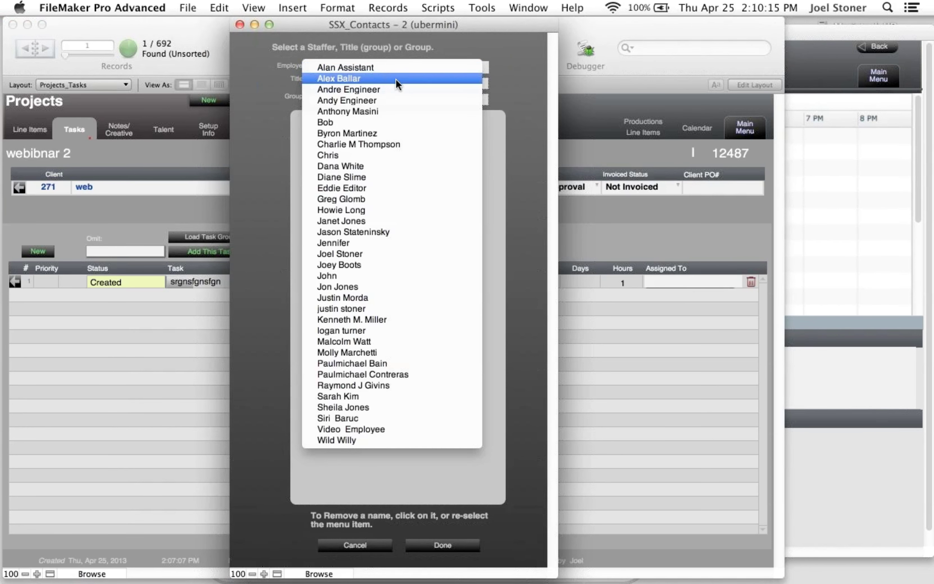
click(395, 79)
click(394, 85)
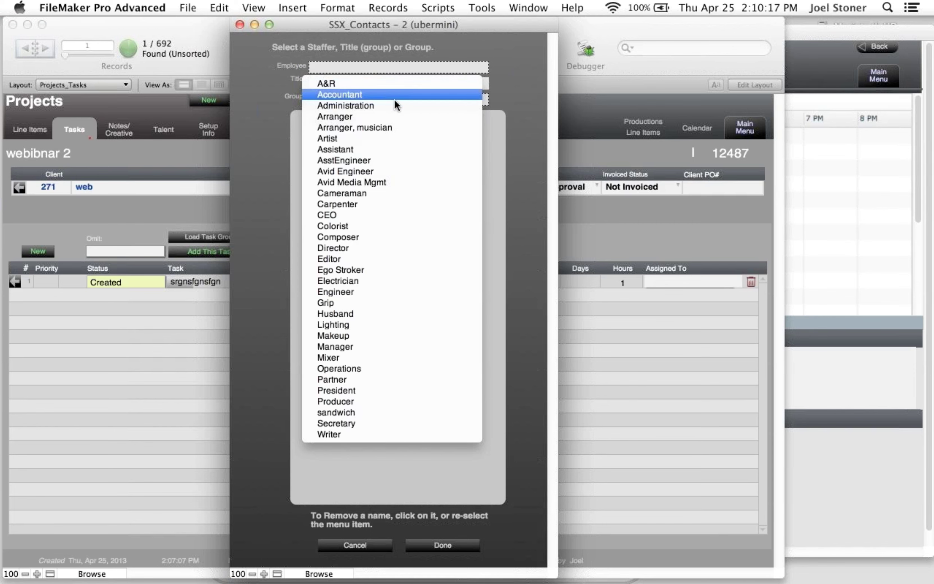
click(390, 159)
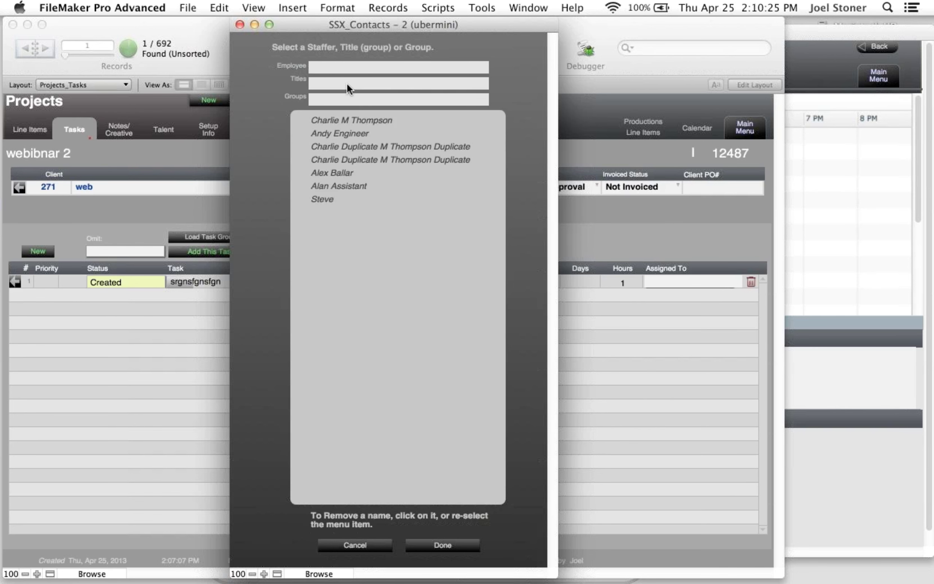
click(349, 96)
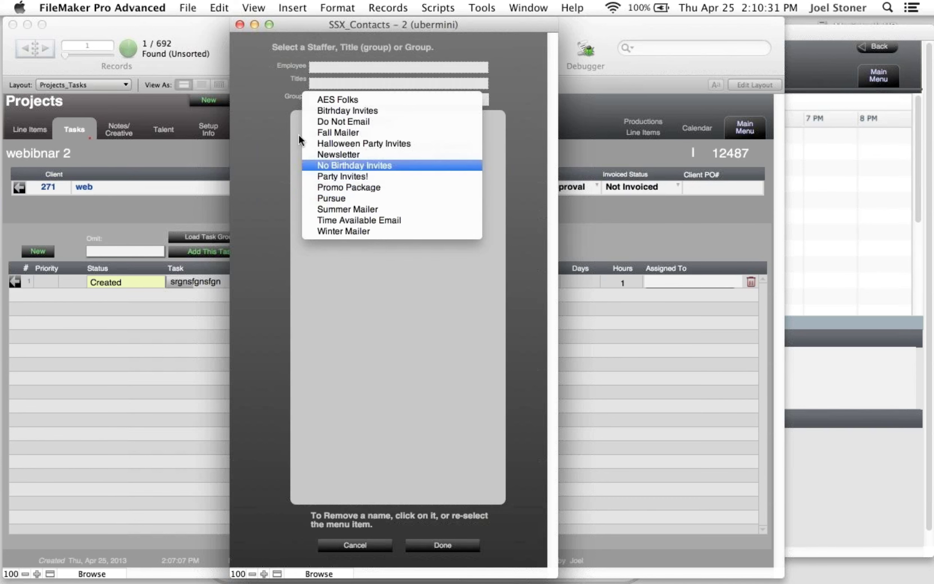
click(253, 127)
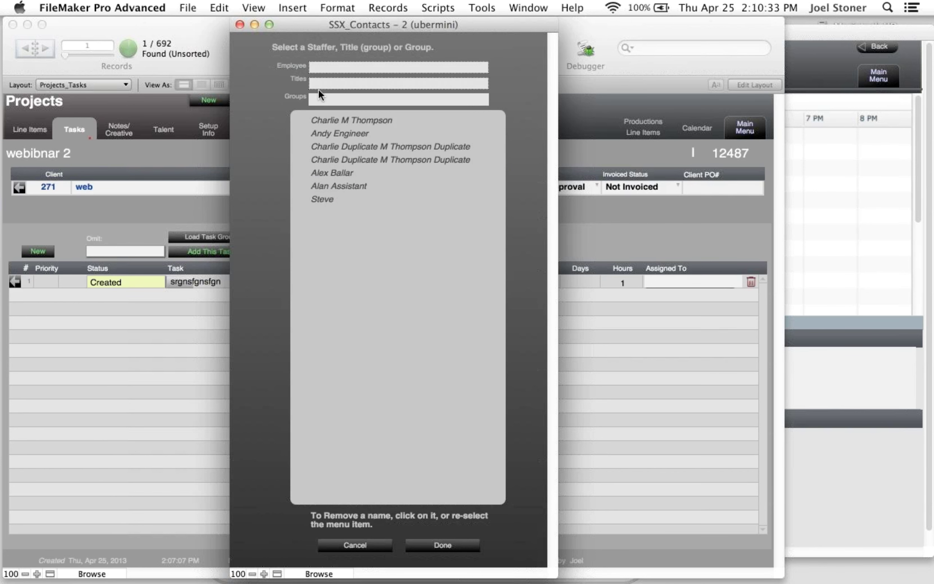
click(444, 544)
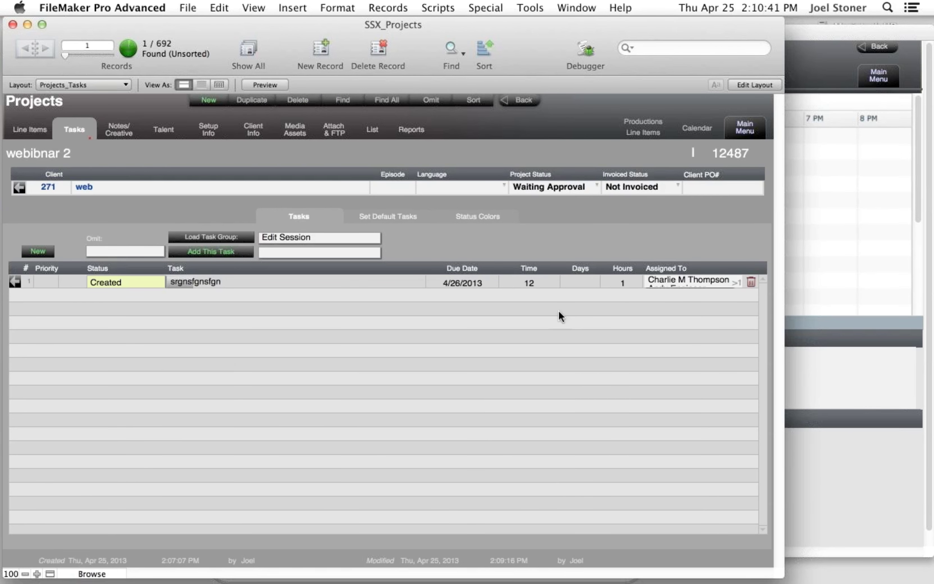
- Check the new task's details under Friday, Apr 26 in the calendar window, move that window aside and return to the project
click(826, 388)
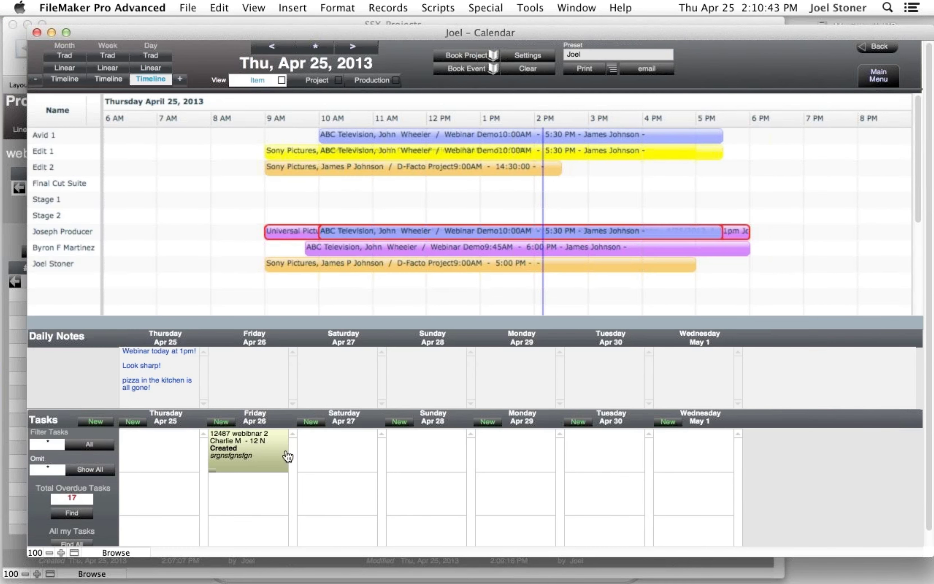
mouse_move(262, 456)
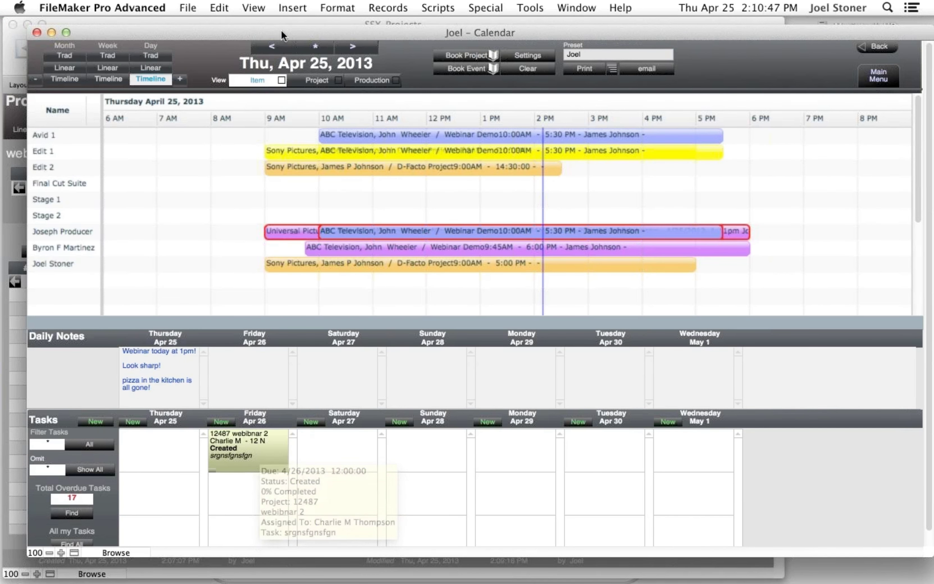
drag(283, 29, 622, 102)
click(216, 406)
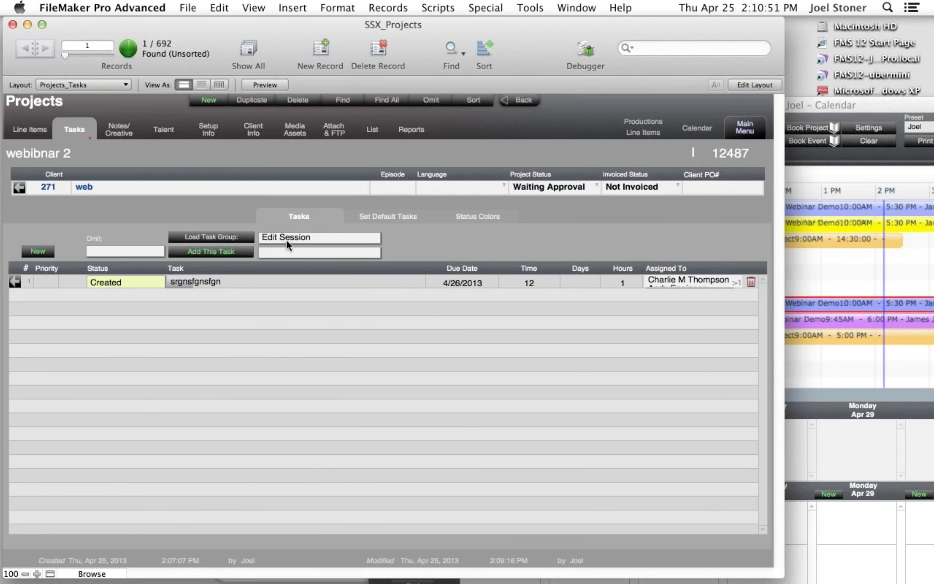
- Review the default tasks of the Edit Session group and load that task group into the project
click(409, 213)
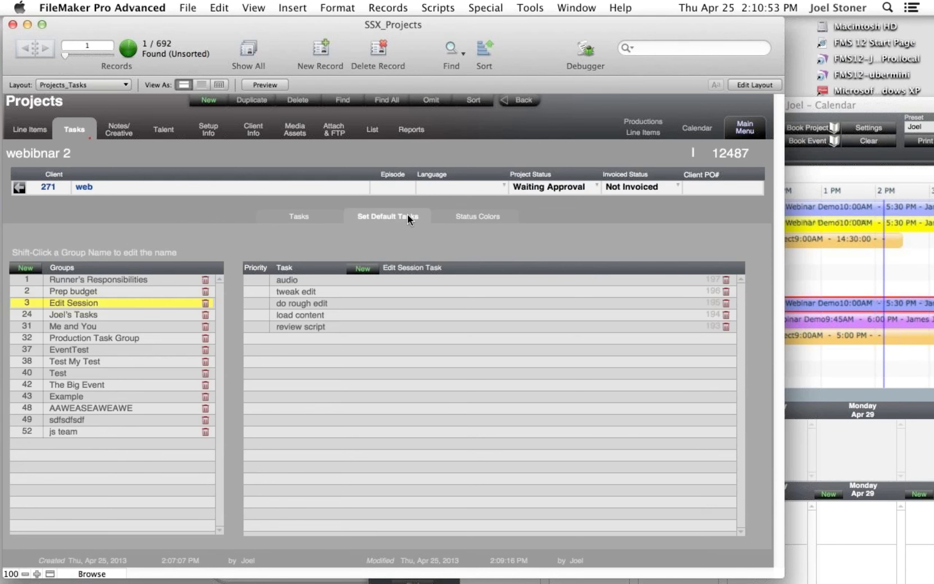
click(299, 214)
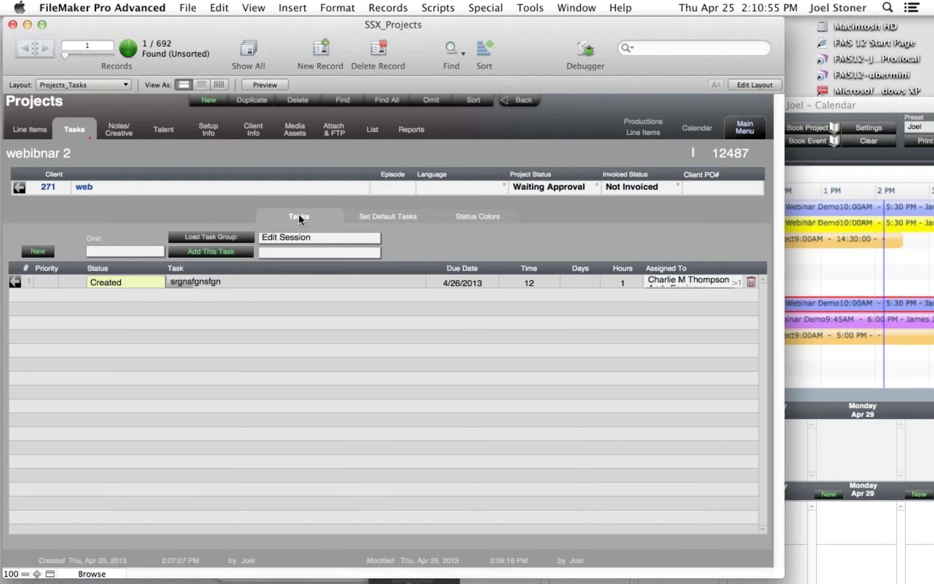
click(295, 239)
click(294, 240)
click(205, 240)
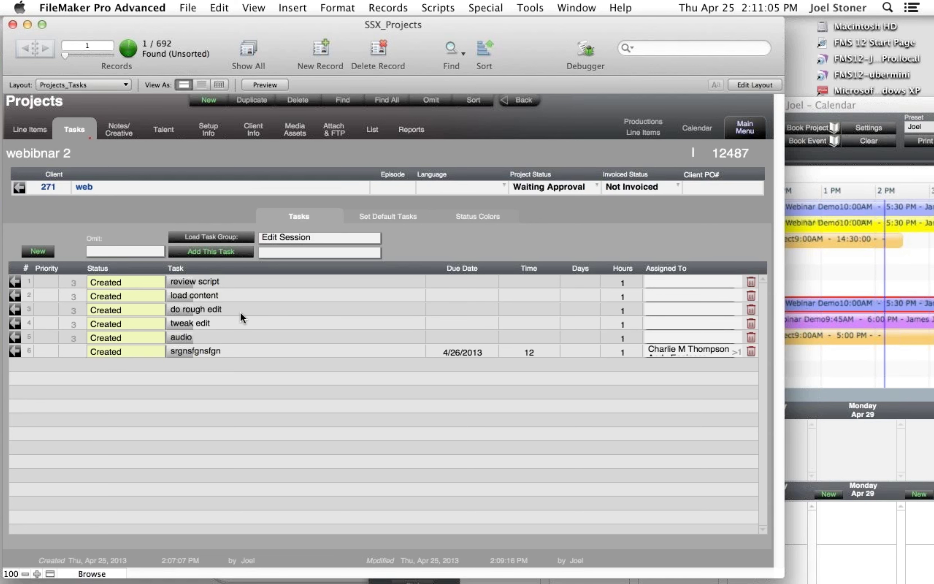
- Set the due date of the review script task to 4/26/2013 and of load content to 4/28/2013
click(462, 282)
click(493, 360)
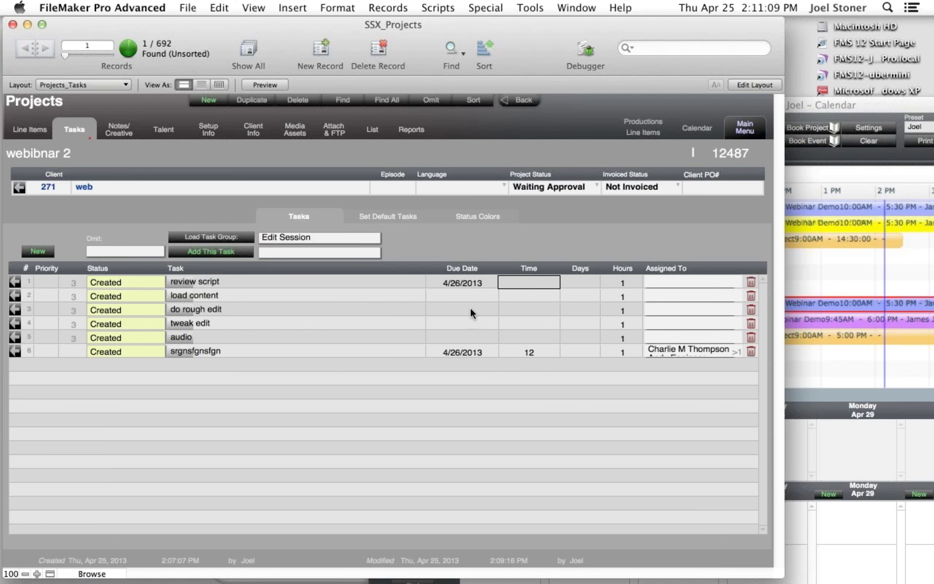
click(465, 296)
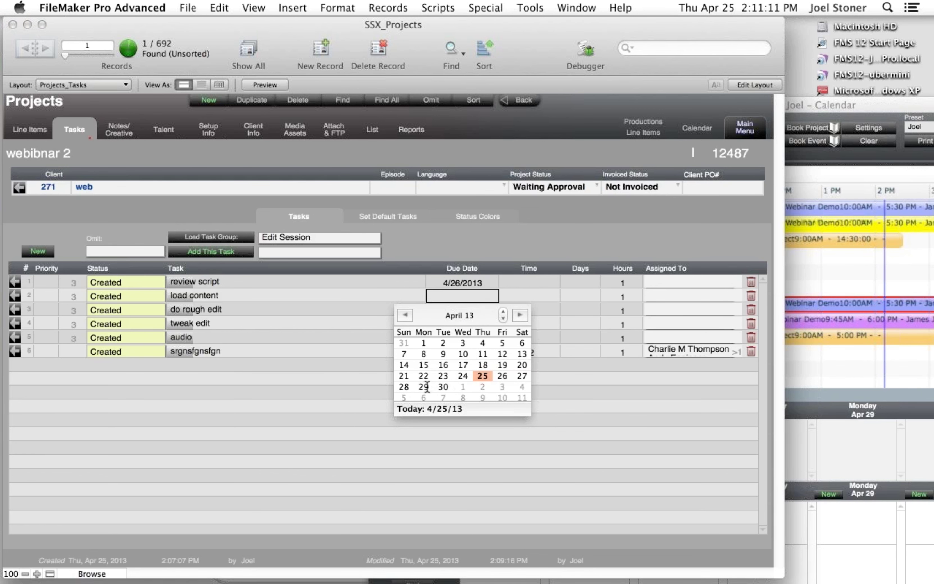
click(404, 386)
key(Tab)
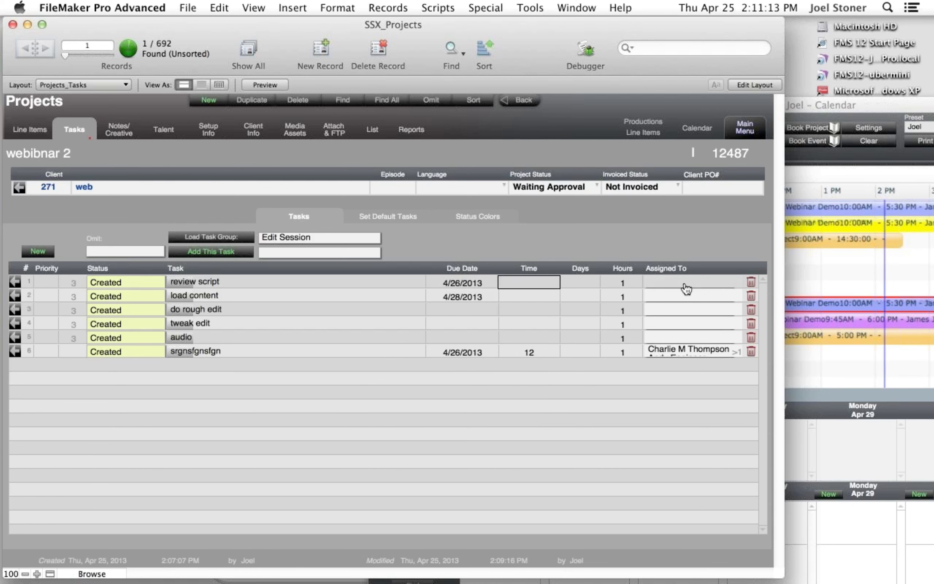
- Assign the review script task to one individual employee plus all staff with the Composer title
click(687, 286)
click(360, 65)
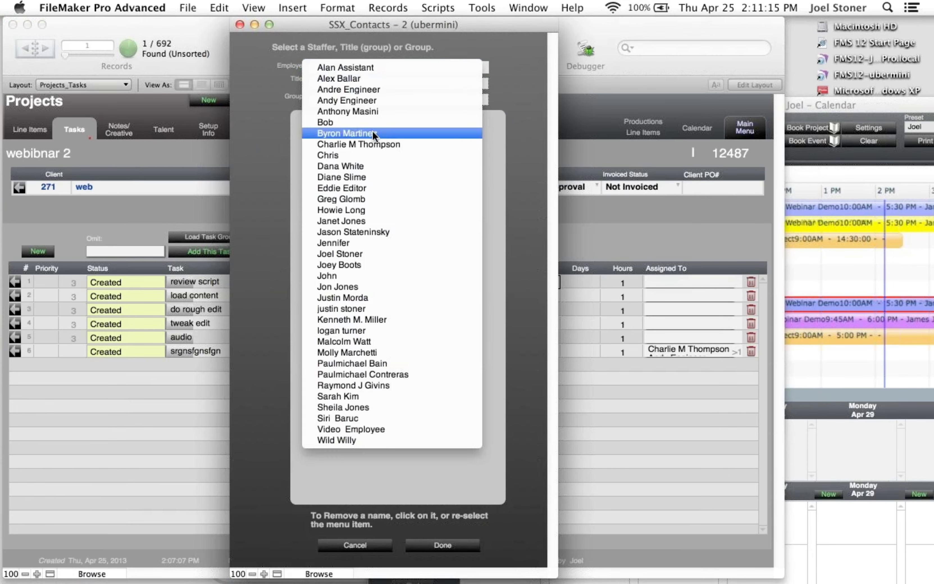
click(370, 139)
click(360, 87)
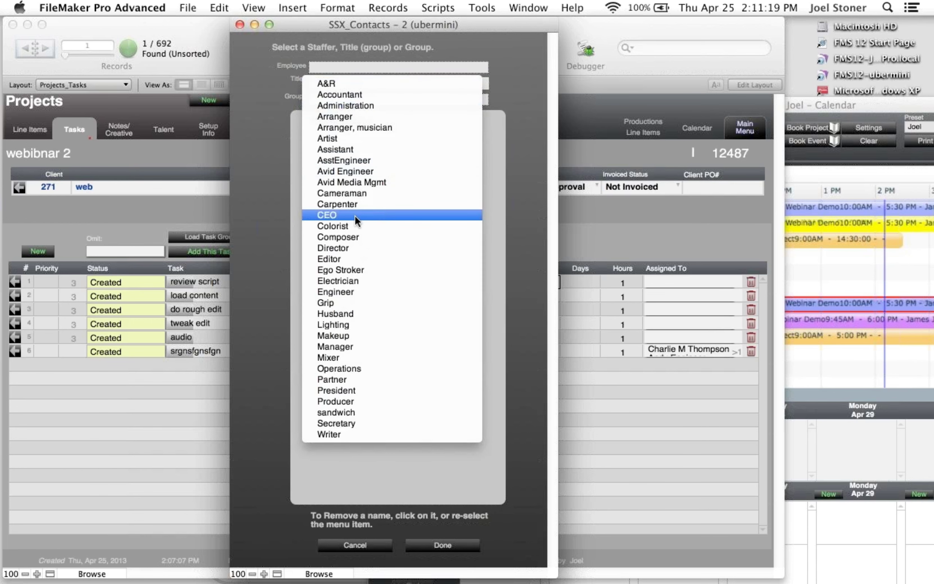
click(358, 237)
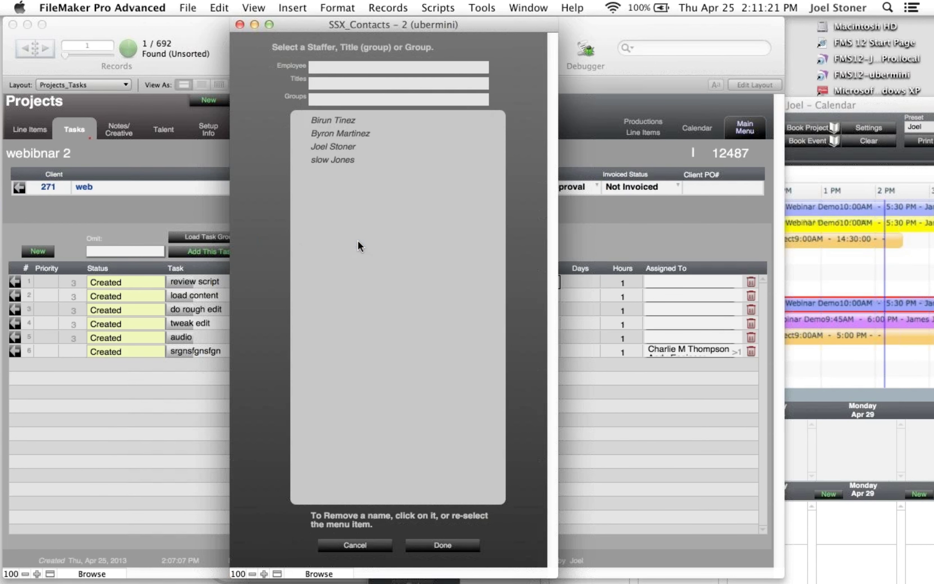
click(459, 549)
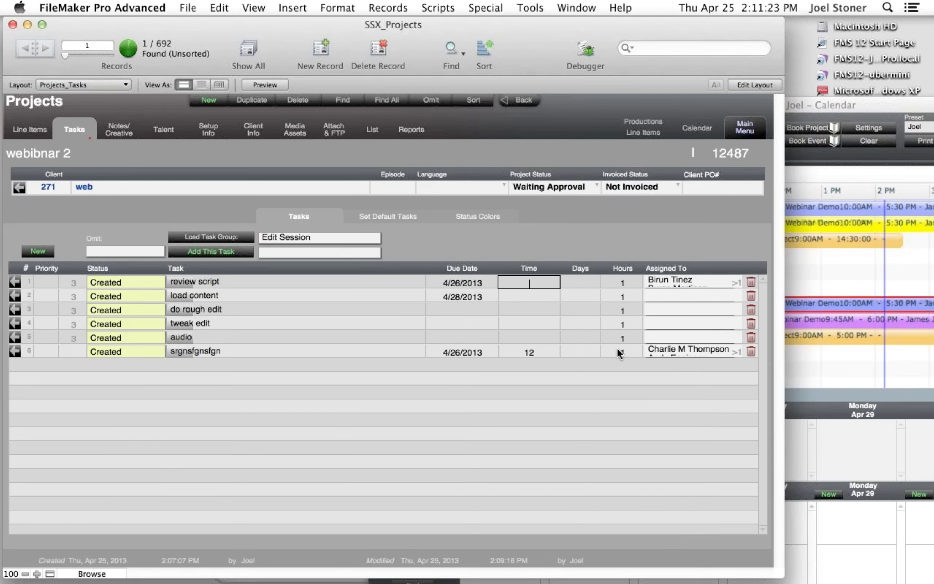
- Commit the task changes, check the dated tasks in the calendar window and return to the project
click(621, 246)
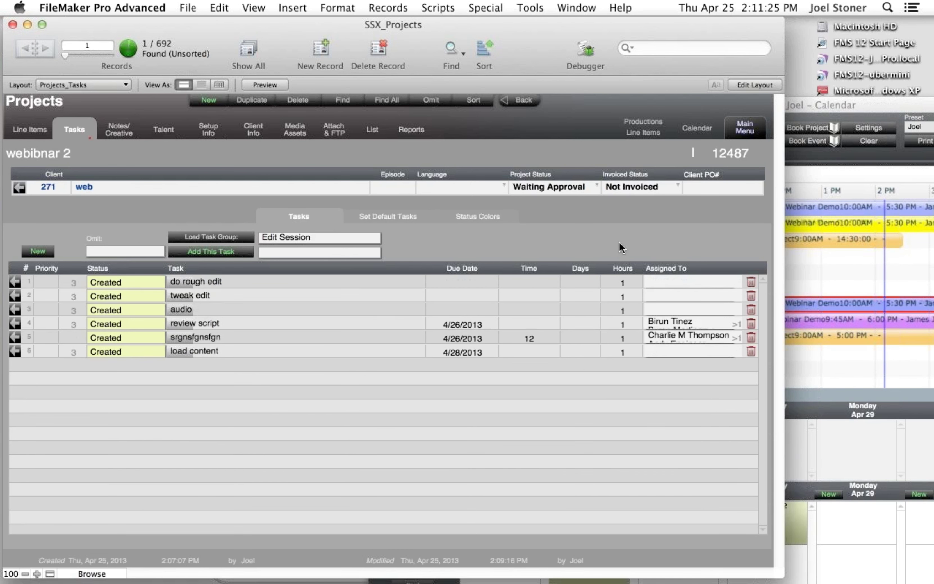
click(837, 274)
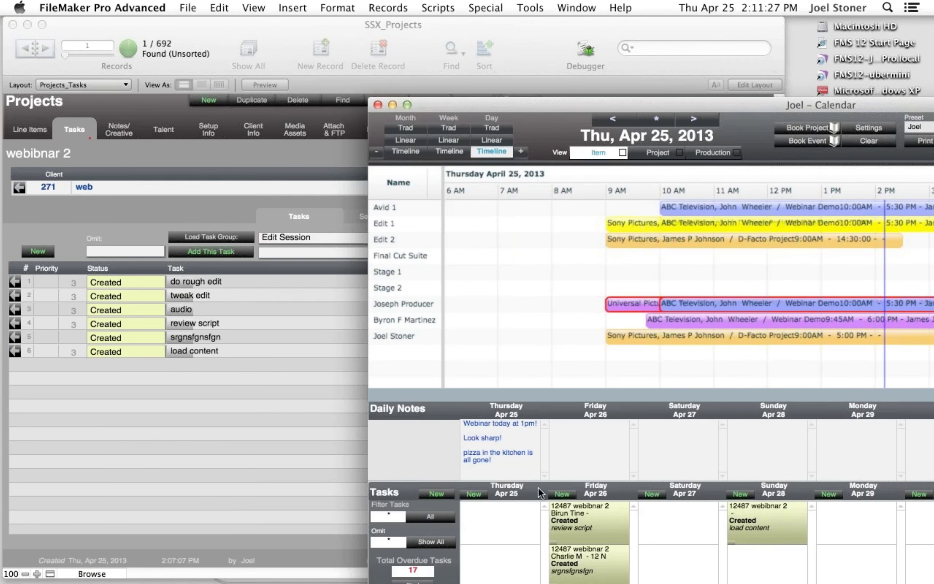
click(244, 410)
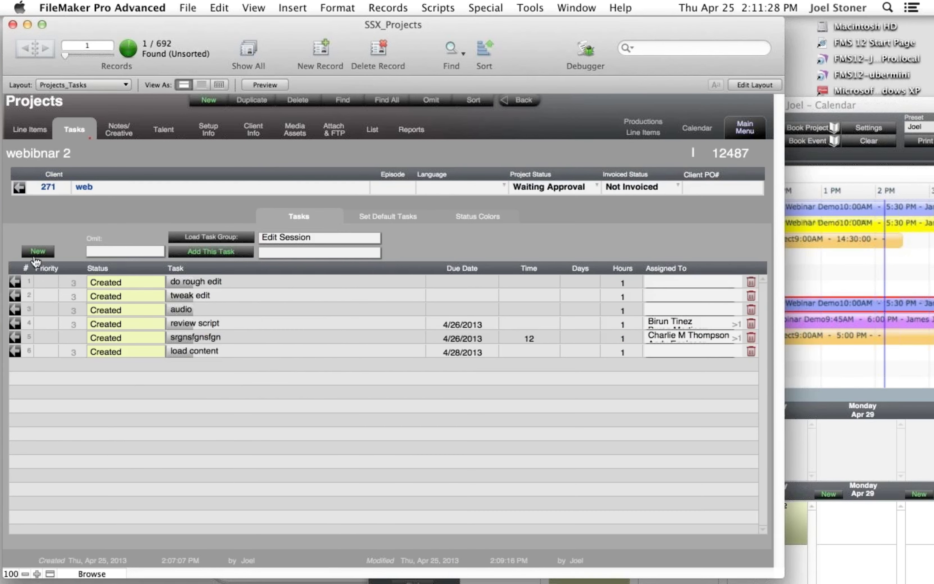
- Add an SMS notification for a staff member to the do rough edit task and return to the project's task list
click(15, 285)
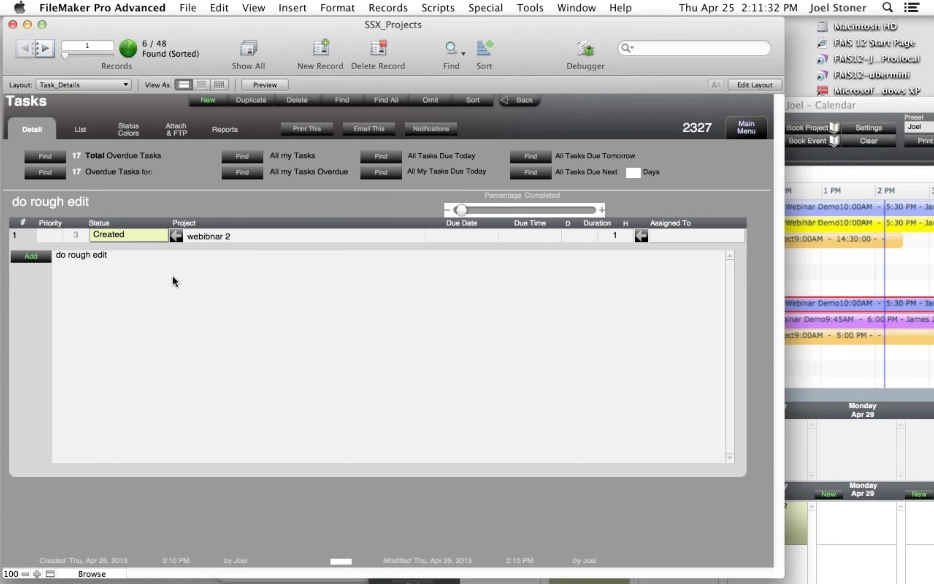
click(428, 131)
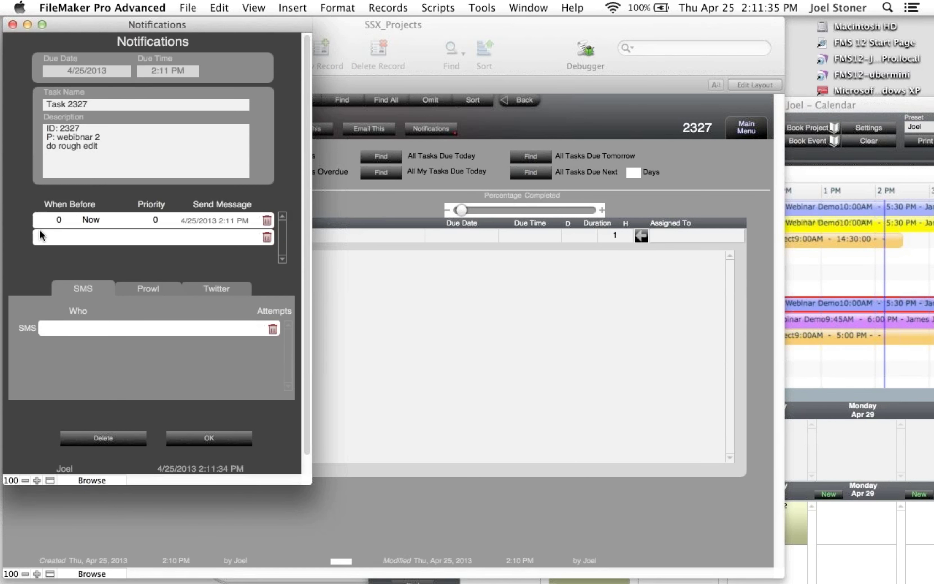
click(58, 327)
click(85, 327)
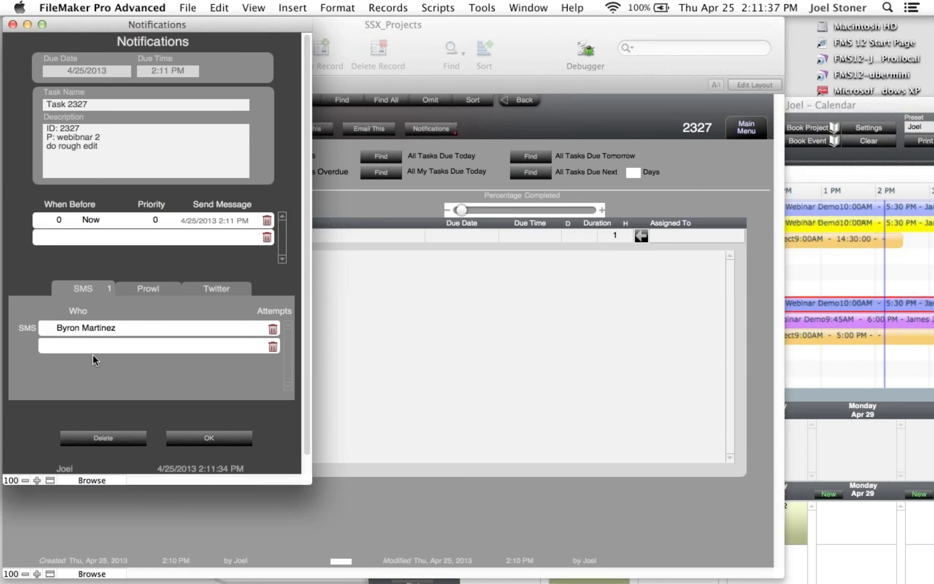
click(210, 447)
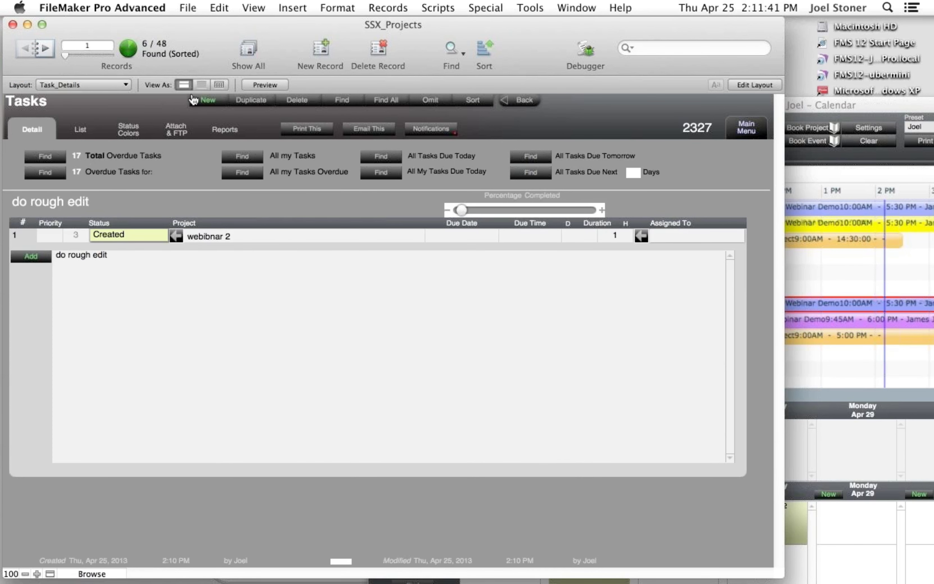
click(531, 103)
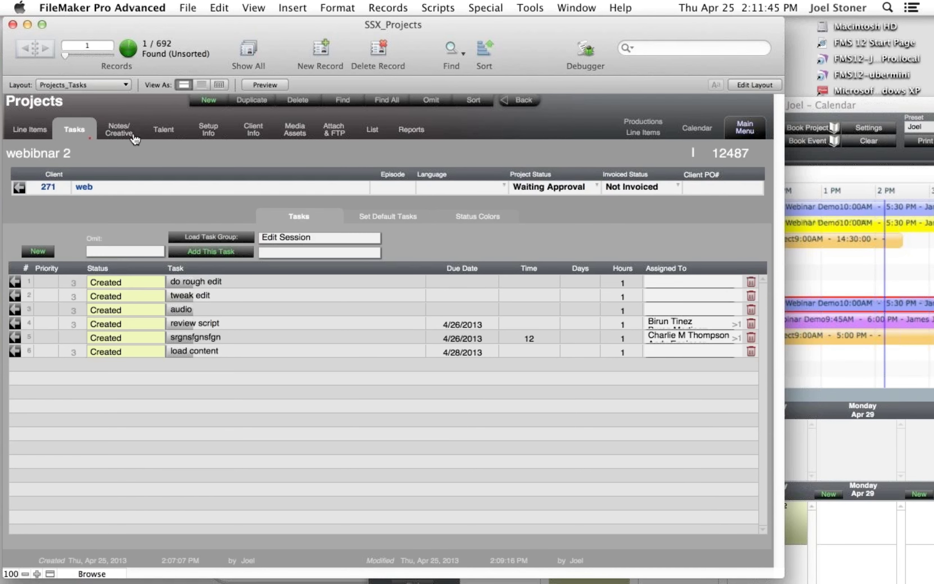
- Add a date-stamped entry reading "cgjfghm dgjmdgjmdhjfhj" to the project's notes
click(118, 129)
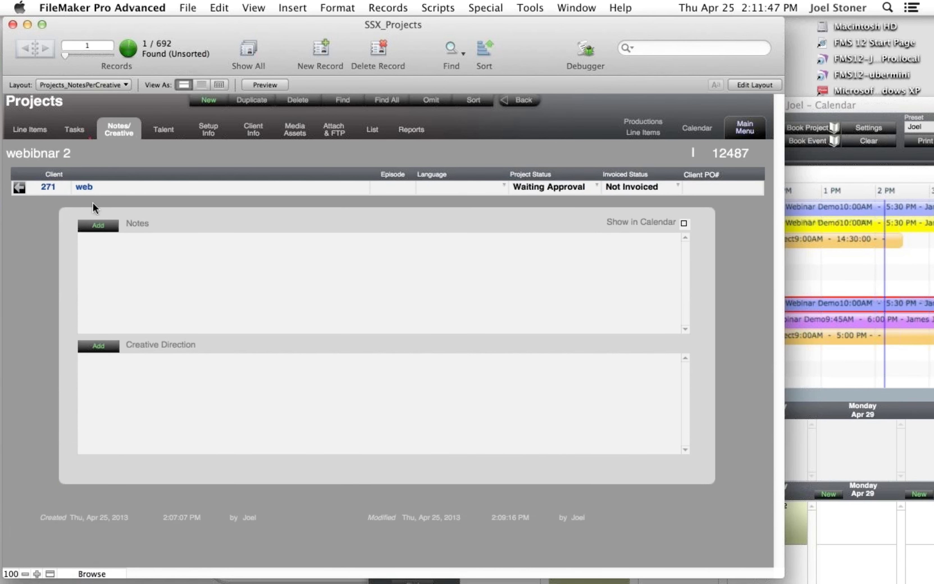
click(98, 225)
text(cgjf)
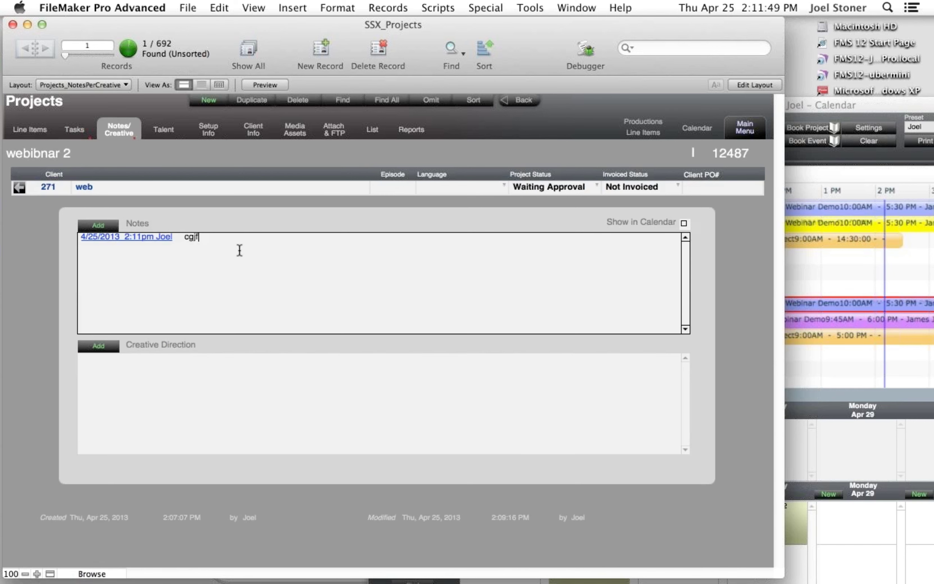
text(ghm dgjmdgjmdhjfhj)
click(280, 212)
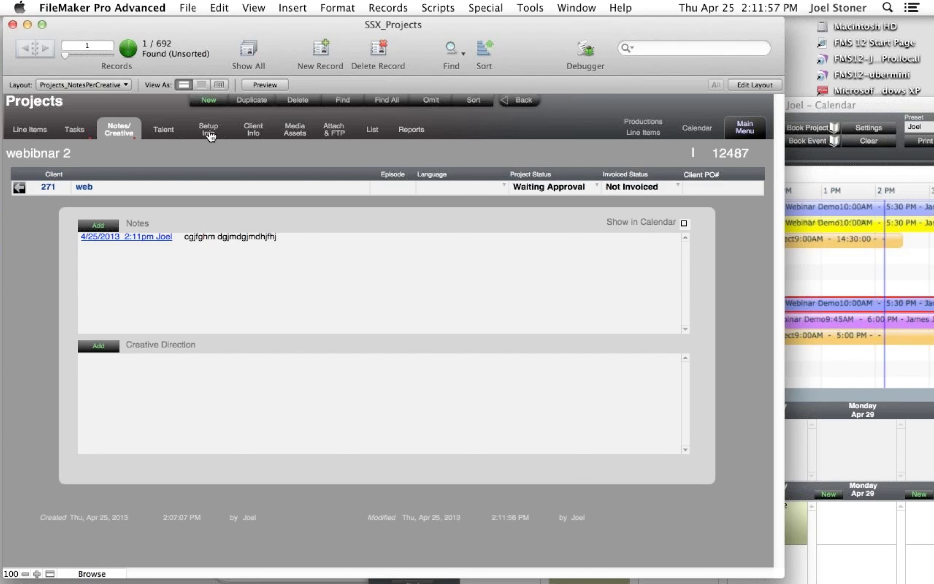
- Add a blank talent entry to the project and view the project's general setup information
click(163, 129)
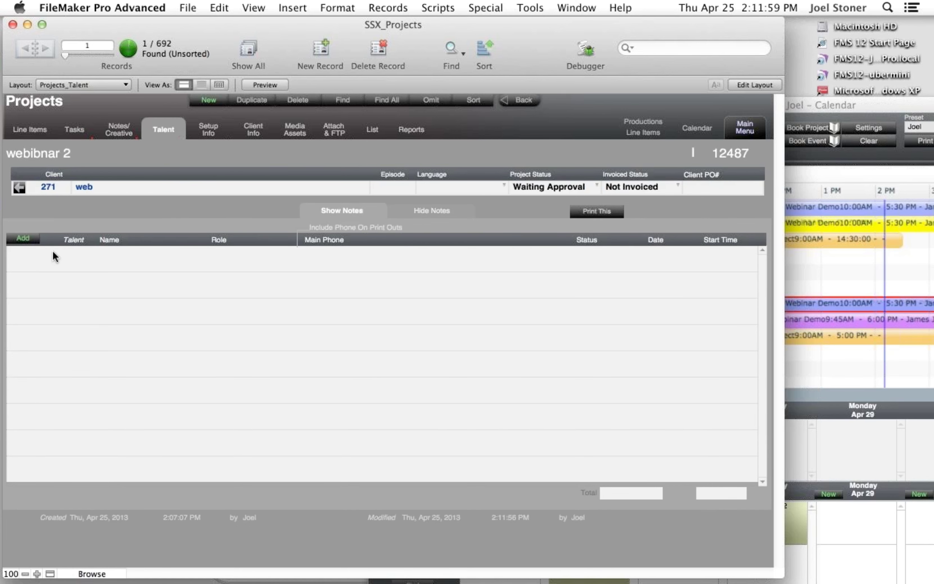
click(41, 250)
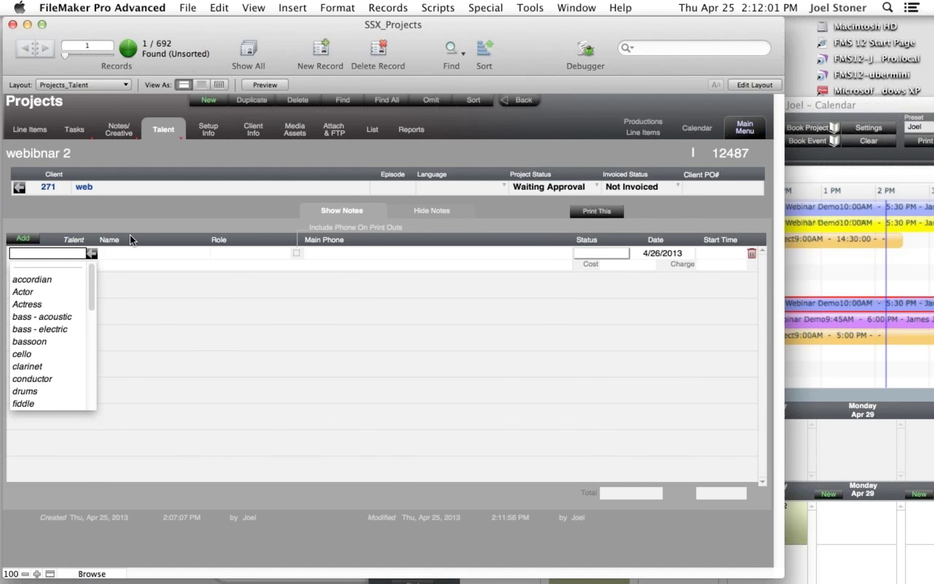
click(206, 133)
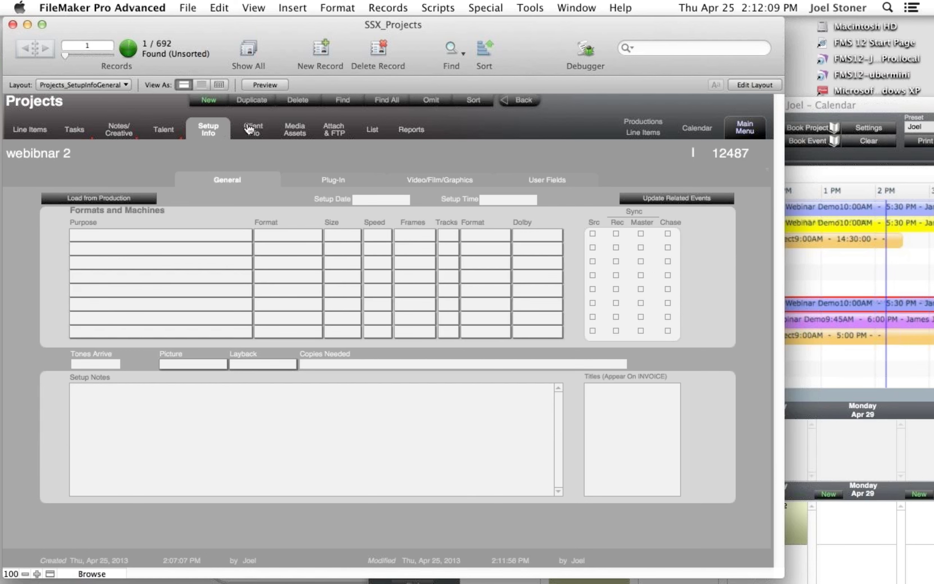
- Create two new library media assets related to the project, titled R1 and R2
click(294, 135)
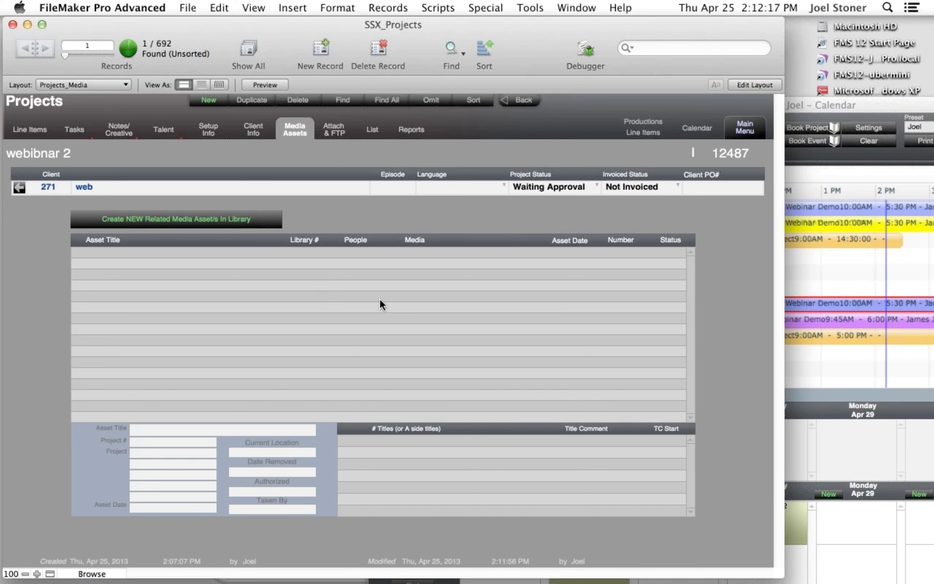
click(246, 222)
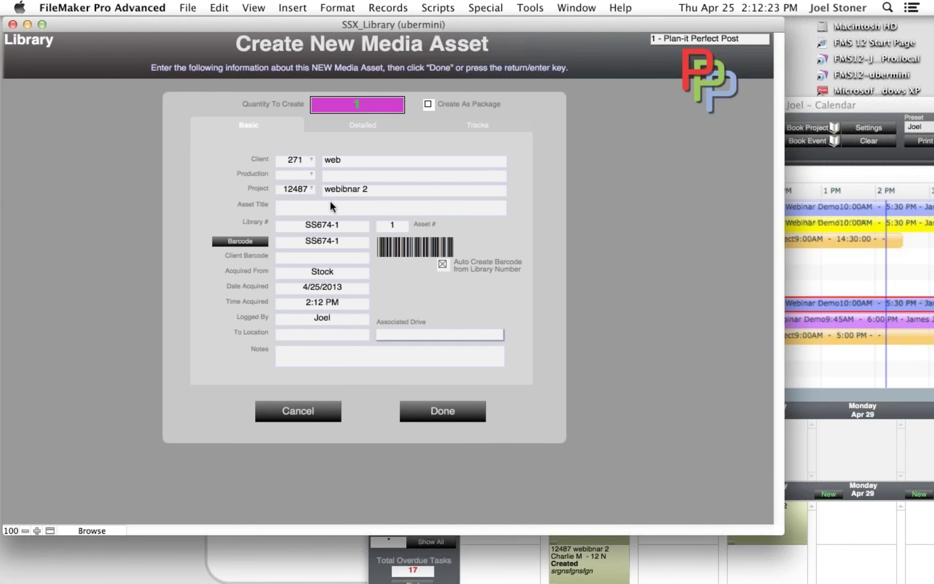
text(2)
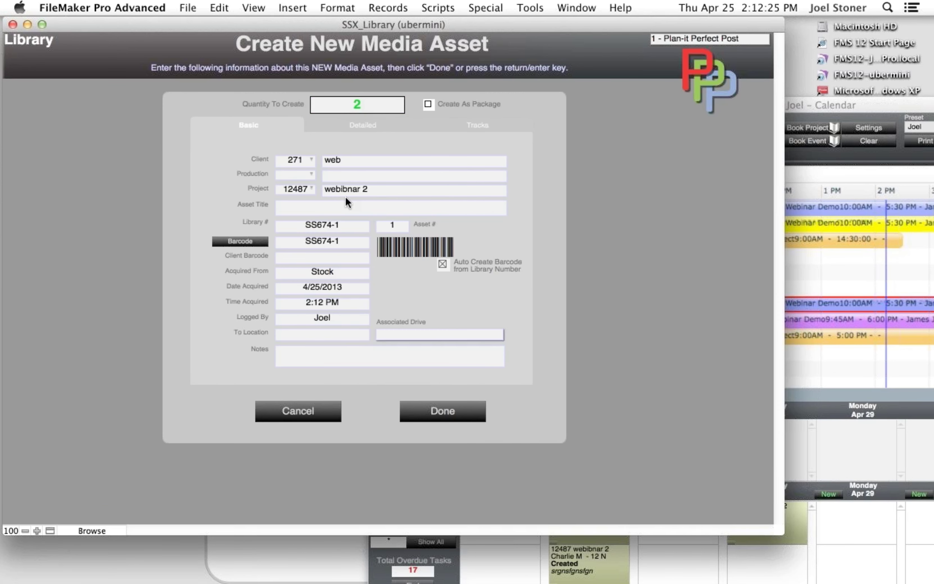
click(343, 206)
text(R1)
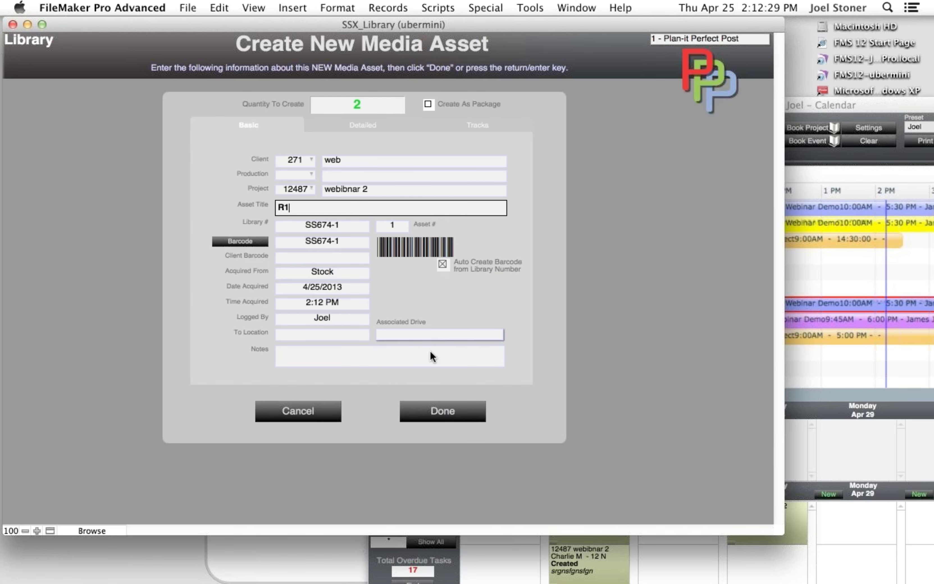
click(461, 425)
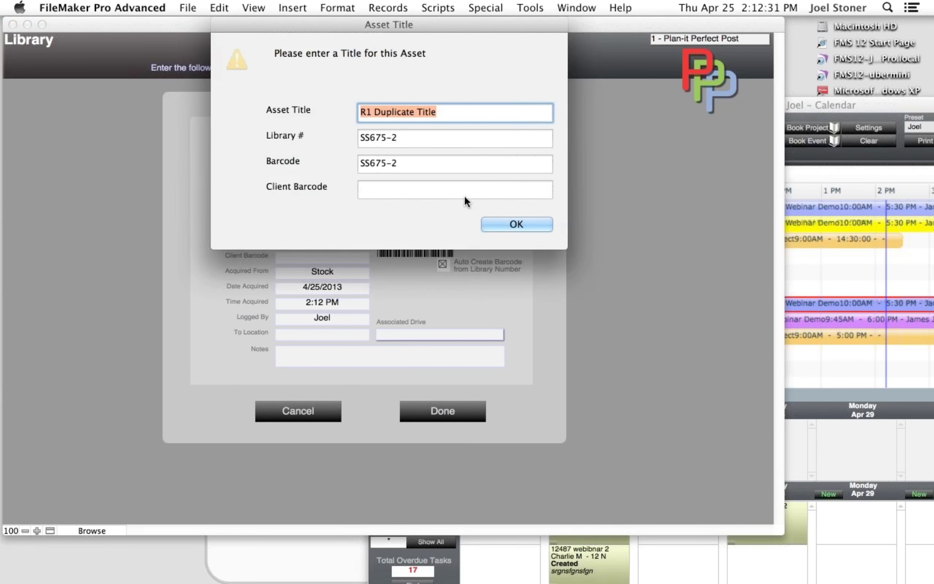
text(R2)
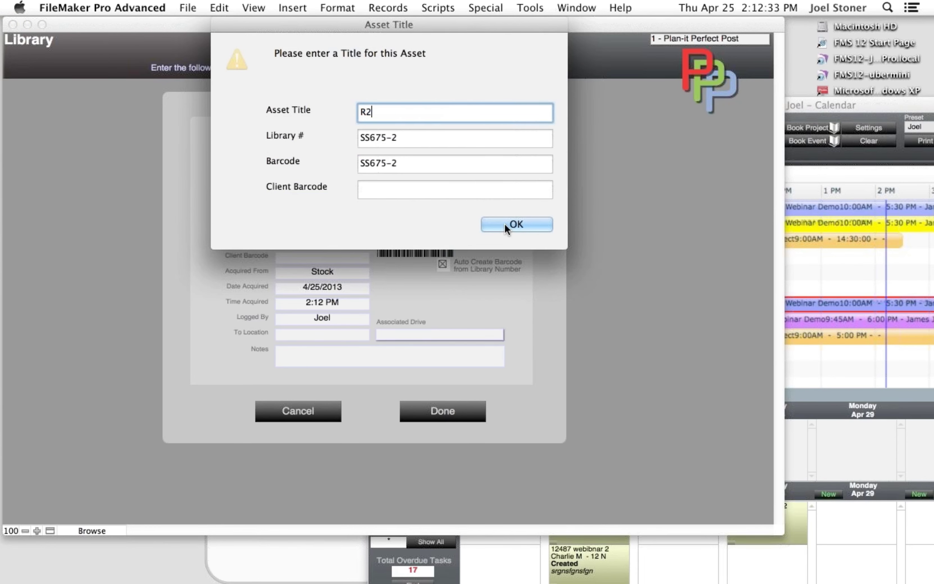
click(516, 224)
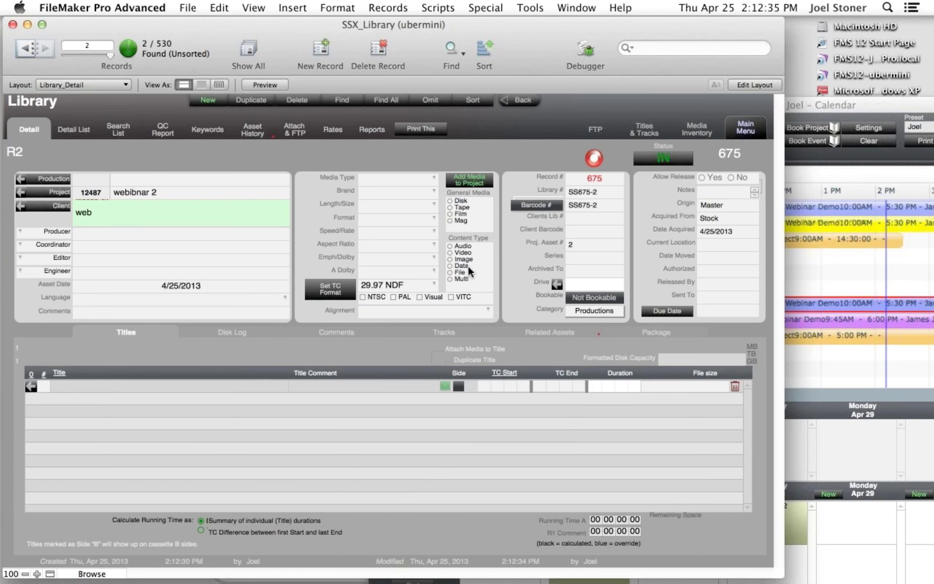
- Add the titles sdfgsdf, ukfyguk, yuoiliylo and yioyio; to the R2 asset
click(110, 388)
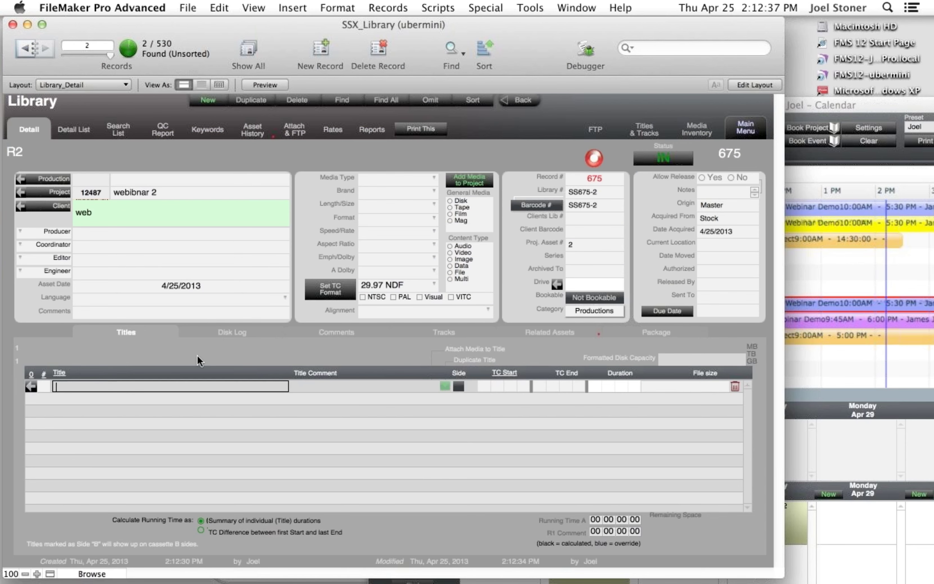
text(sdfgsdf)
key(Return)
click(82, 396)
text(ukfyguk)
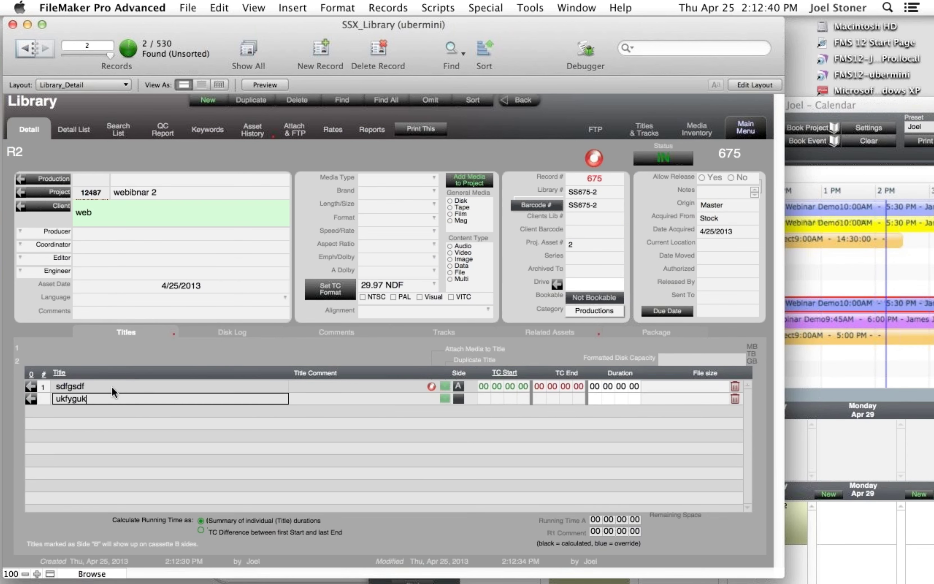
key(Return)
click(98, 409)
text(yuoiliylo)
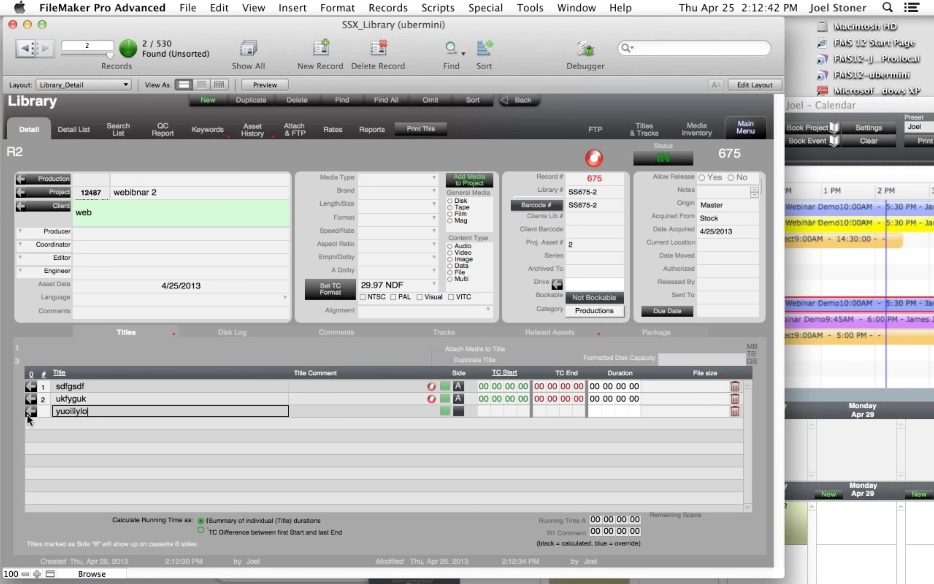
key(Return)
click(63, 422)
text(yioyio;)
key(Return)
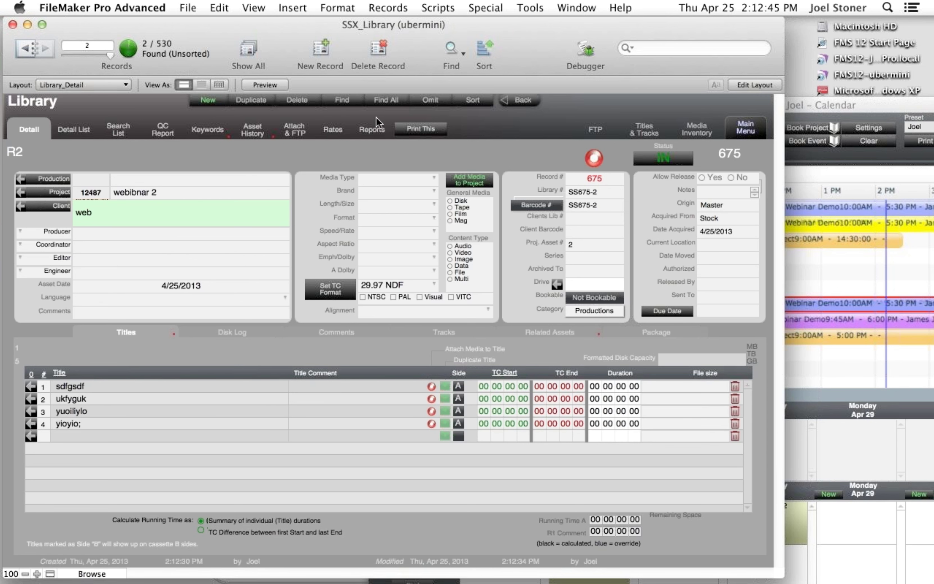
- Preview the CD front insert for the R2 asset and cancel without printing
click(374, 130)
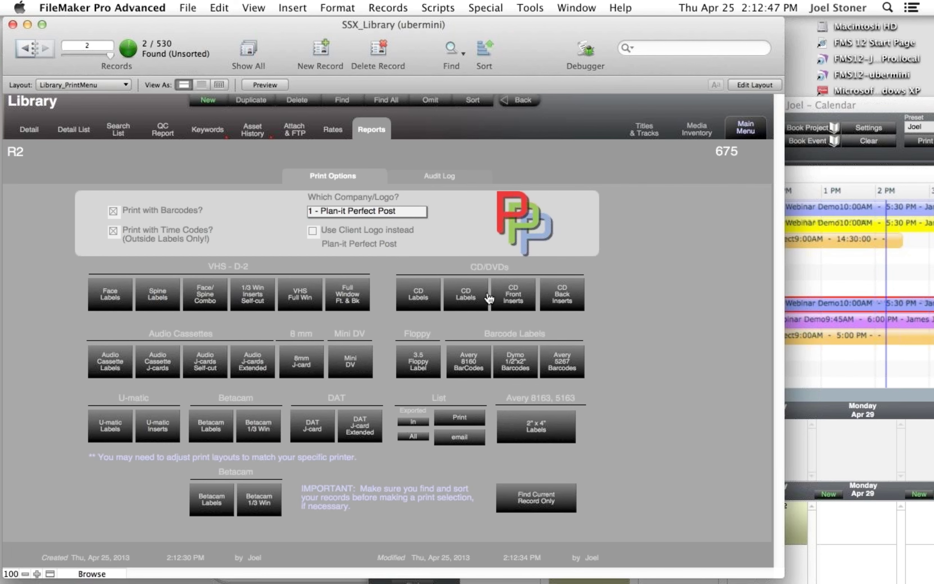
click(504, 296)
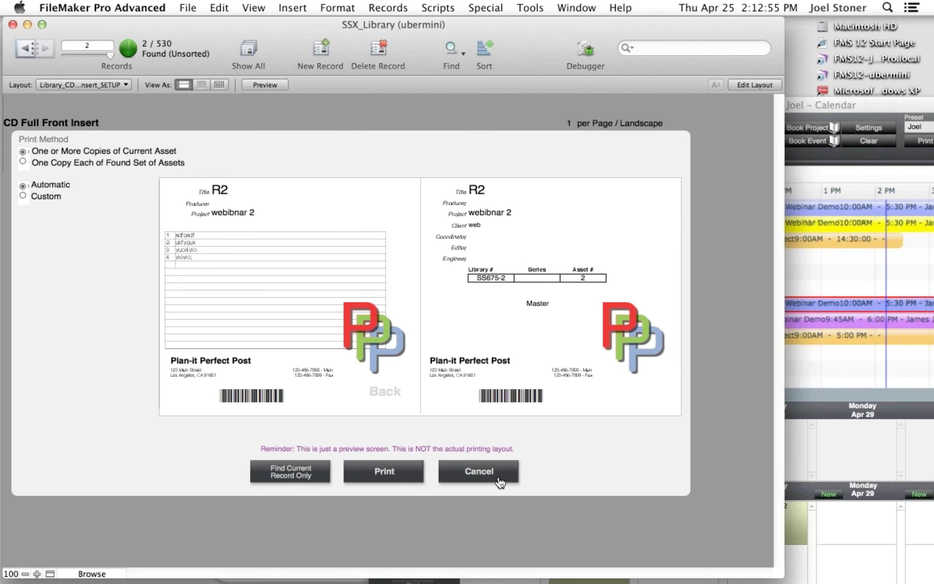
click(494, 481)
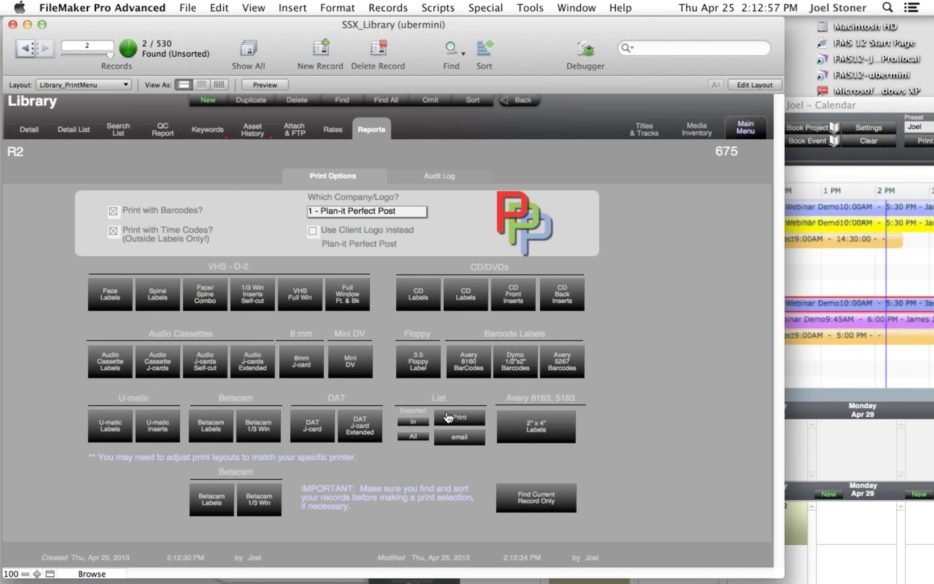
- Log the Introducing_Final_Cut_Pro folder from DemoFiles in the R2 asset's disk log, capturing Timecode Begin and GPS metadata
click(23, 130)
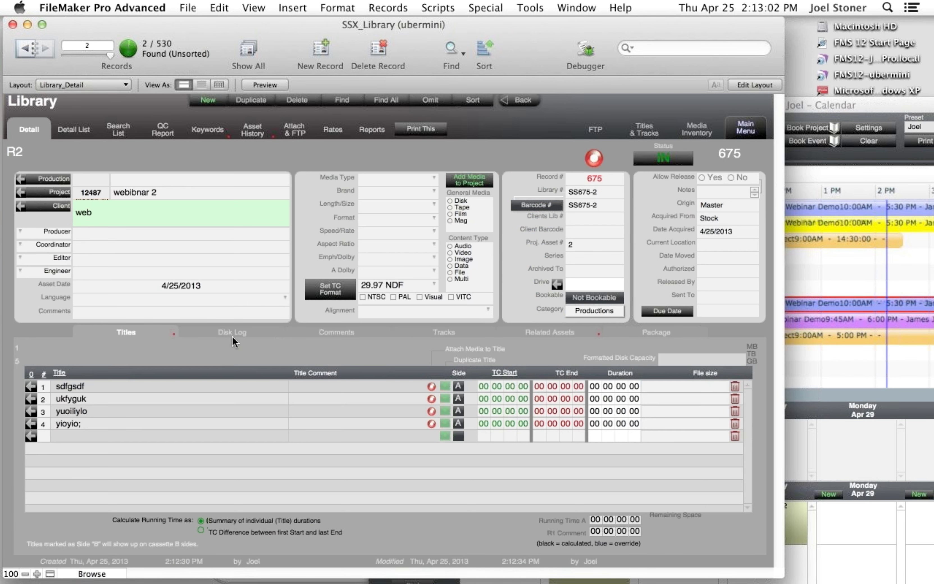
click(234, 339)
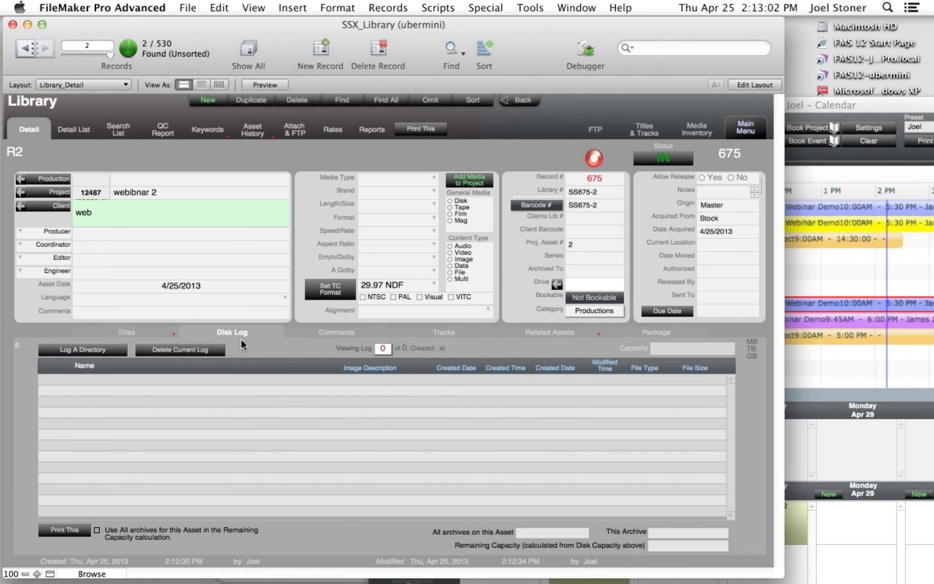
click(107, 350)
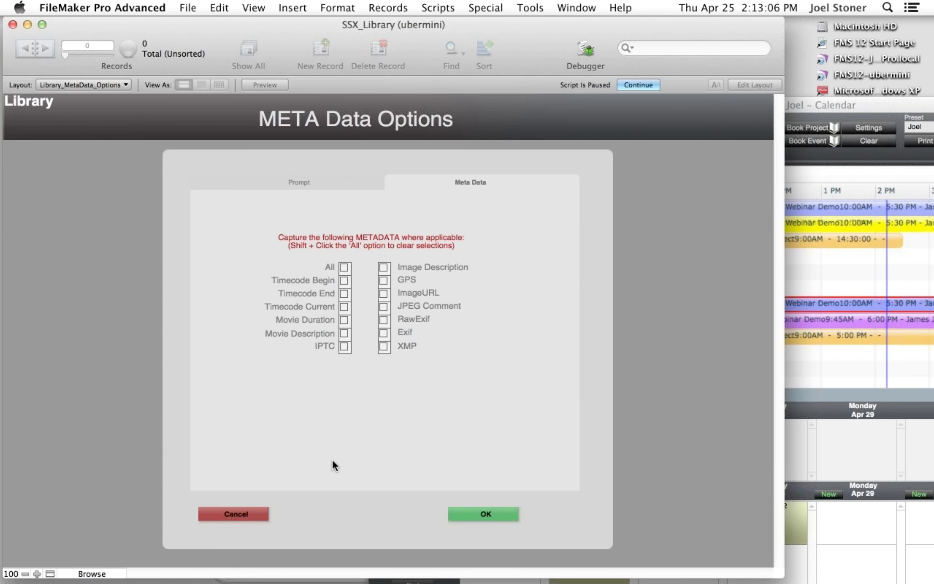
click(345, 281)
click(384, 279)
click(490, 516)
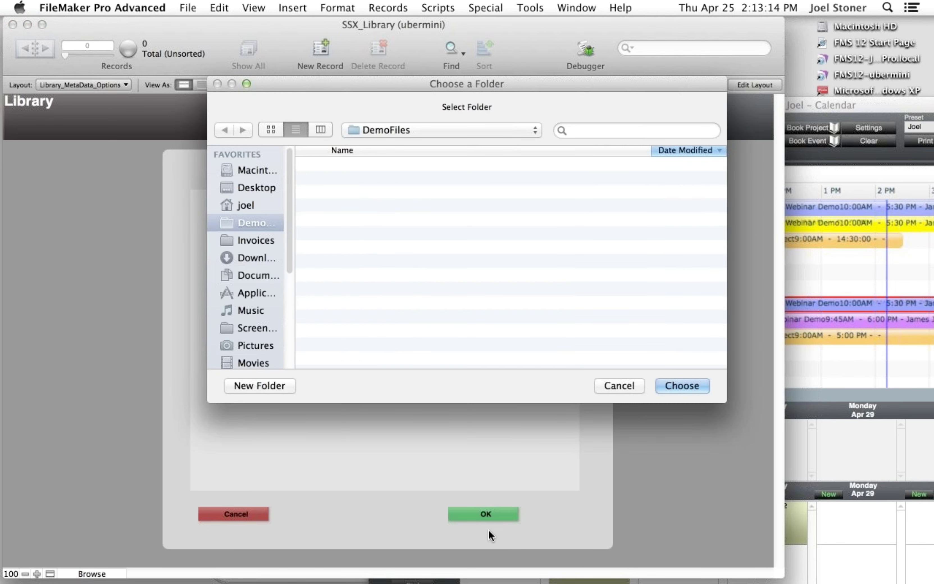
scroll(384, 295, down, 10)
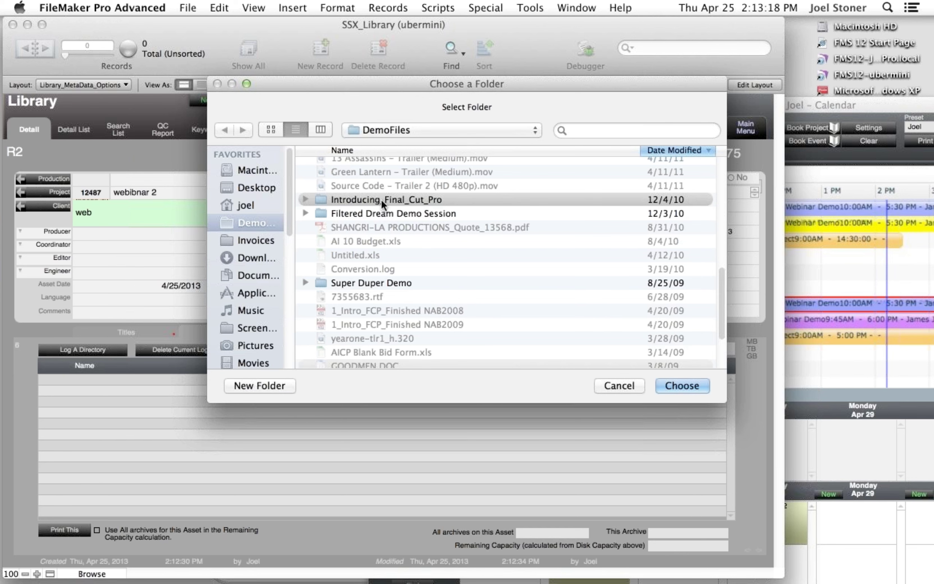
click(381, 199)
click(675, 385)
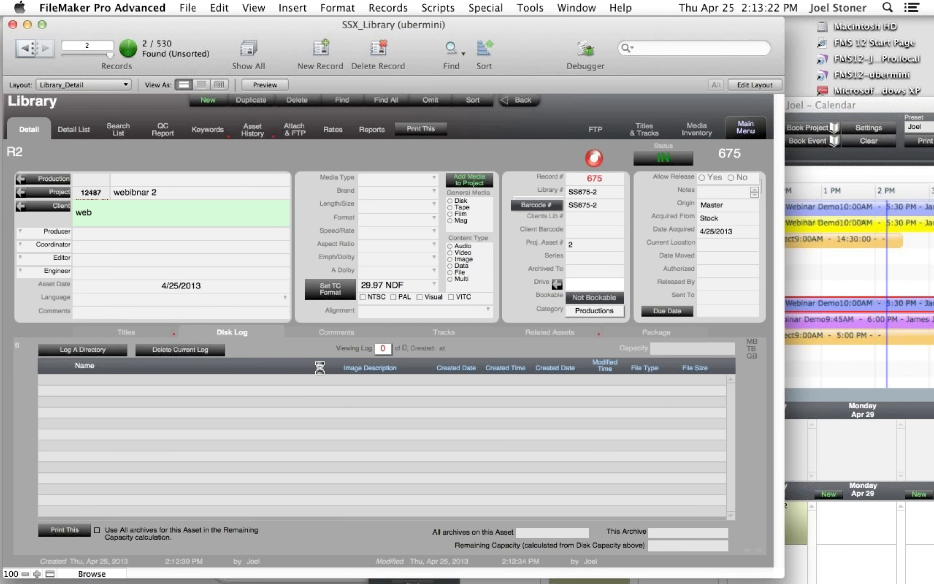
- Look through the logged Introducing_Final_Cut_Pro files and switch the log's Image Description column to Timecode Begin
scroll(203, 436, down, 10)
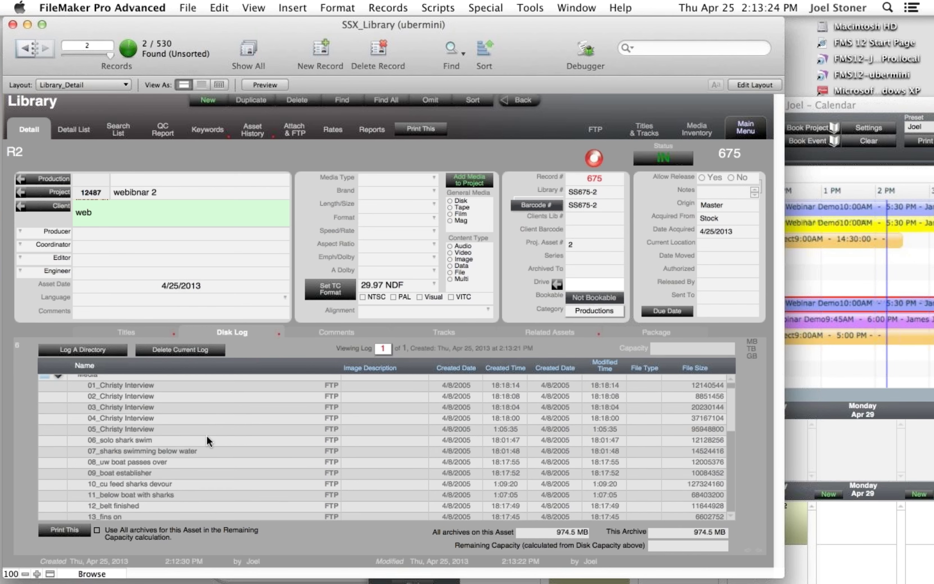
scroll(221, 439, up, 12)
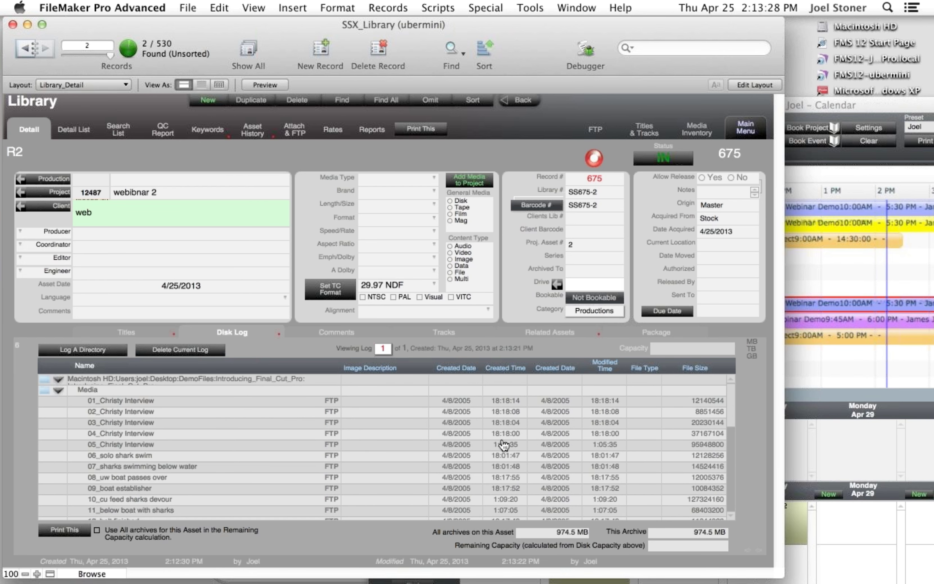
click(387, 365)
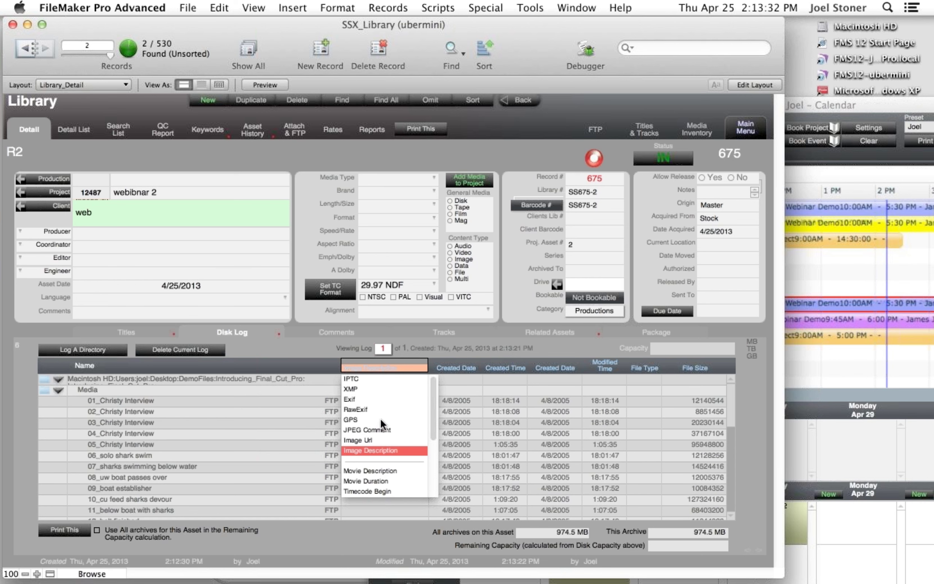
scroll(381, 418, down, 3)
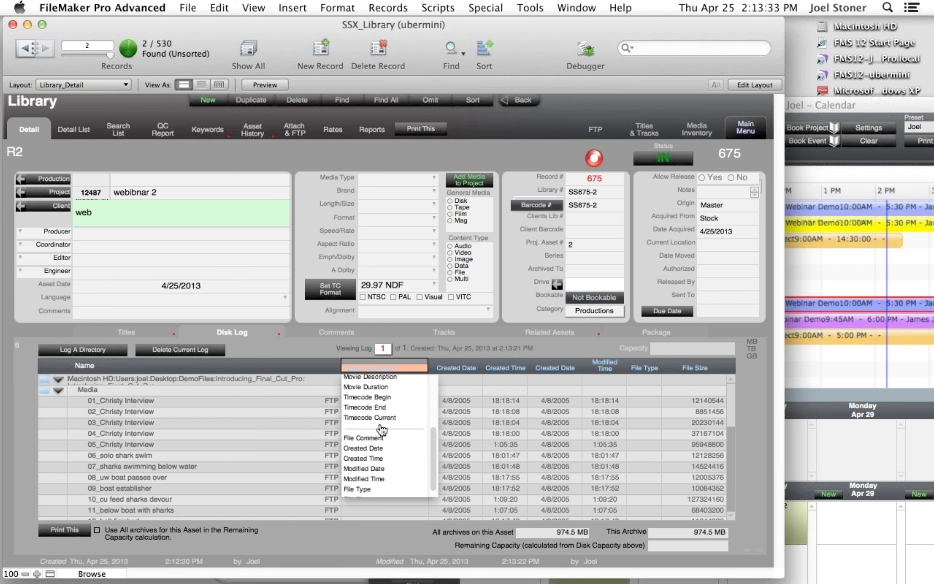
click(369, 397)
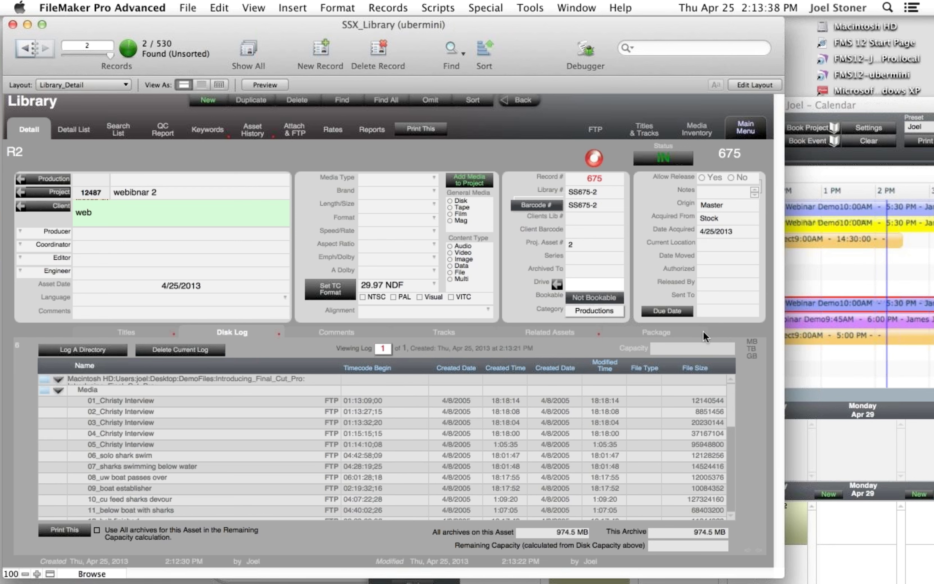
- Launch the logged clip 06_solo shark swim, play it in QuickTime Player and close it
click(130, 455)
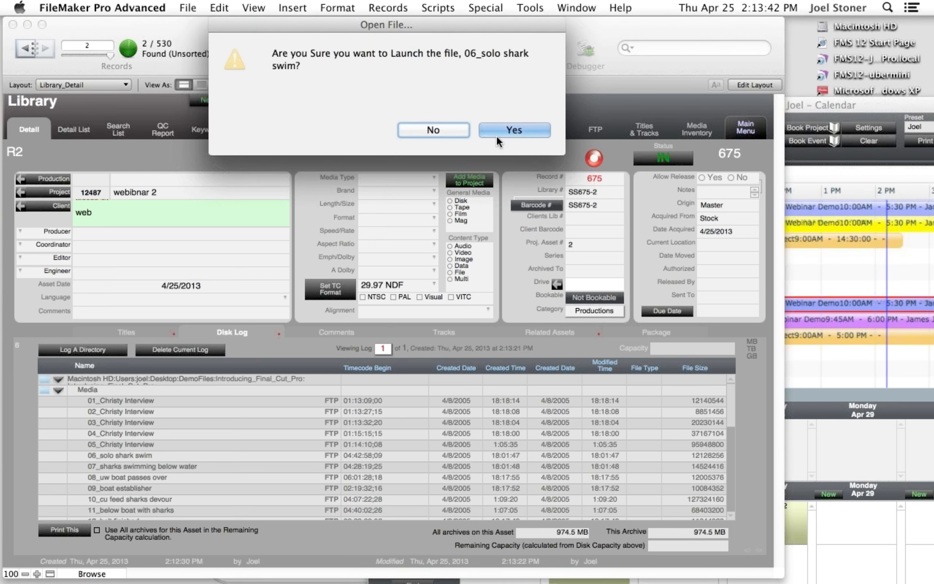
click(497, 135)
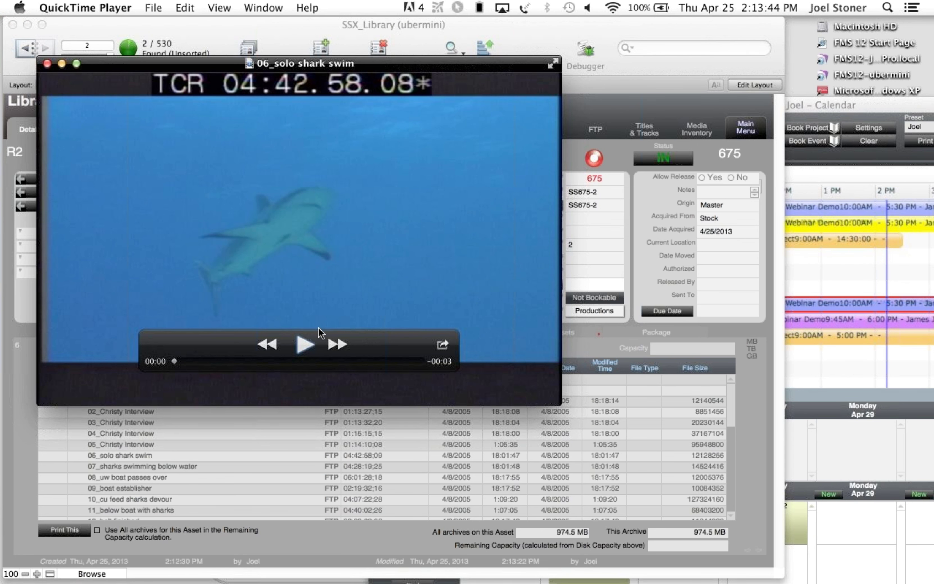
click(313, 336)
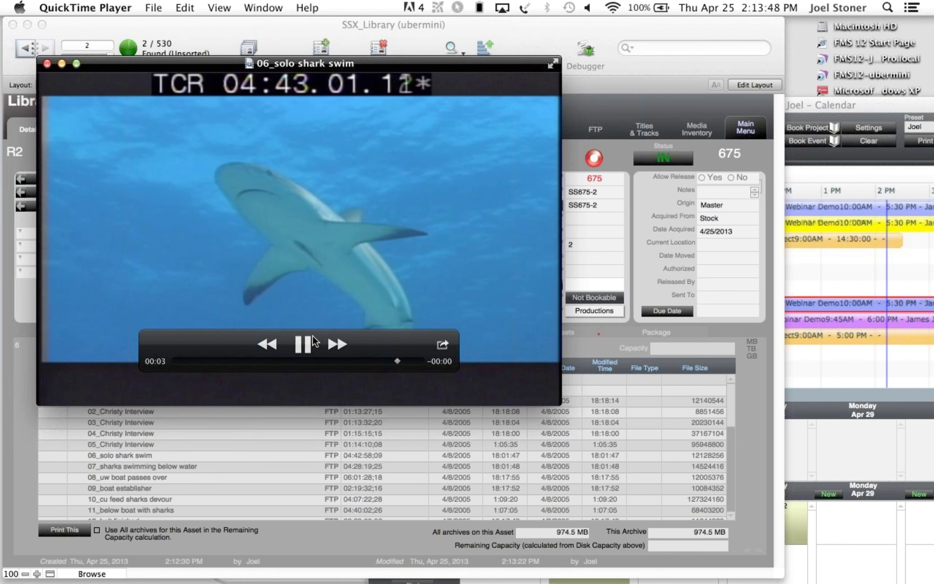
click(47, 63)
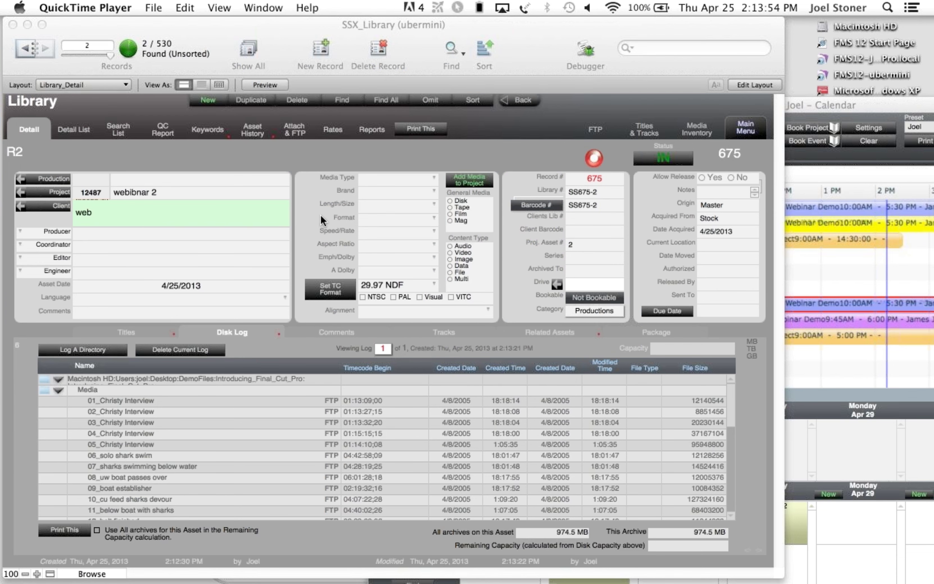
- Attach the desktop file Whats New in SSX export.mp4 to the R2 asset, moving the calendar window out of the way
click(288, 124)
click(308, 133)
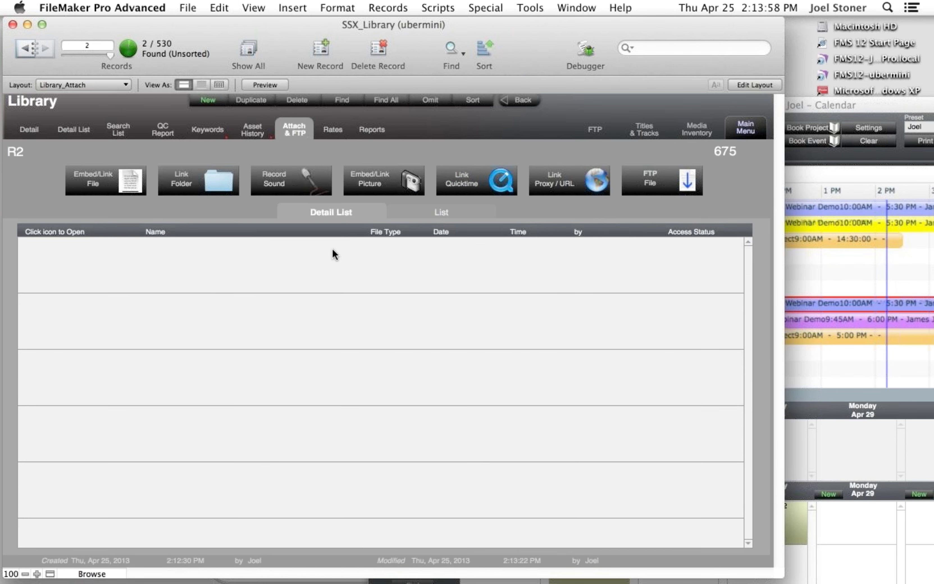
click(807, 99)
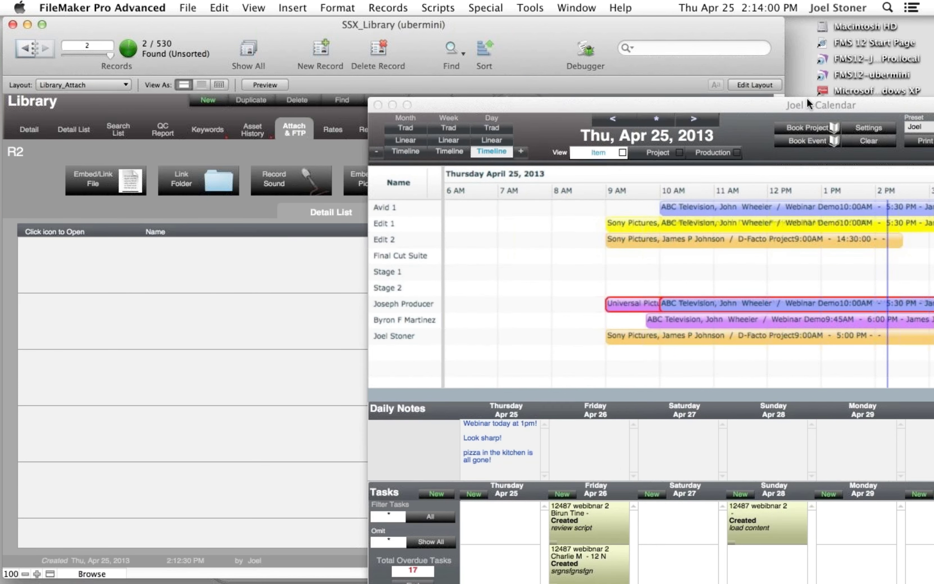
drag(815, 103, 901, 398)
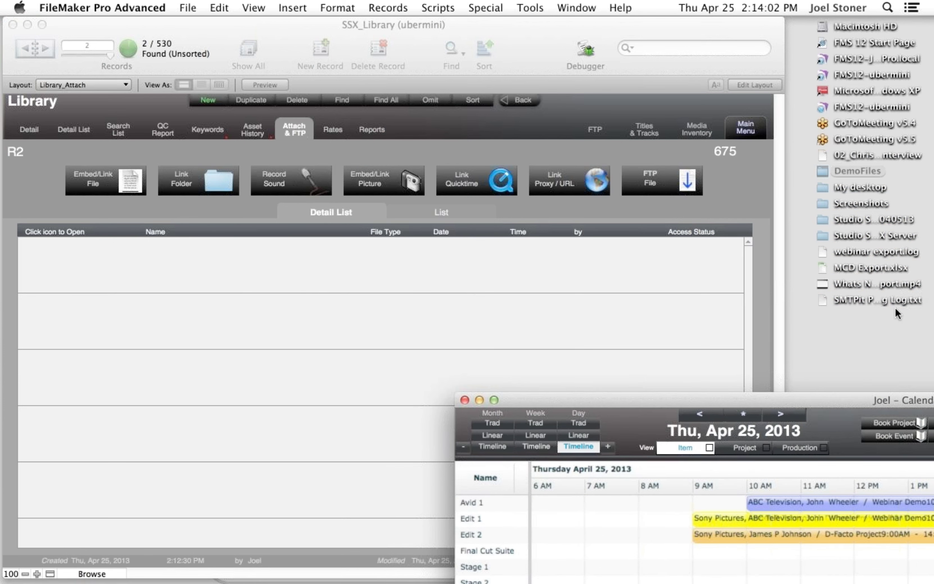
click(830, 296)
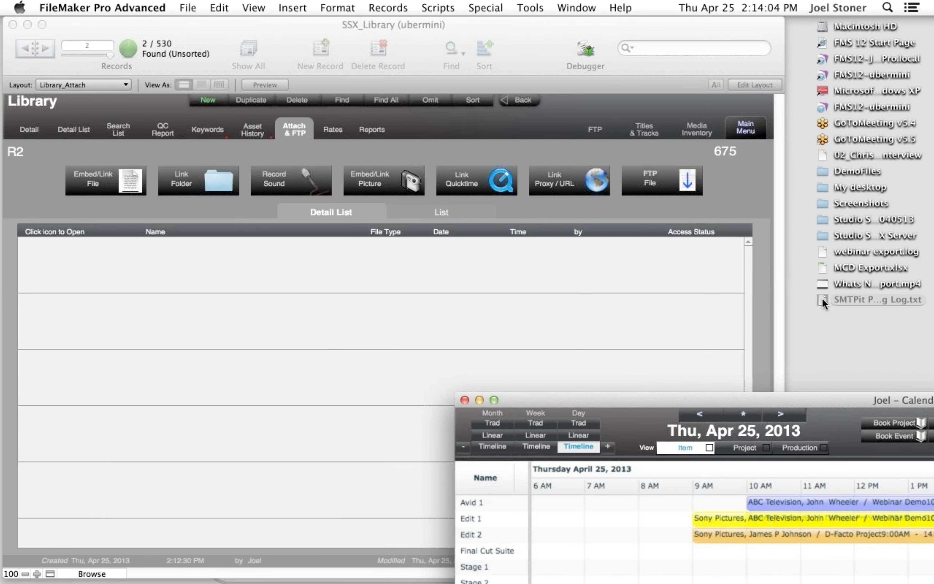
drag(823, 285, 232, 264)
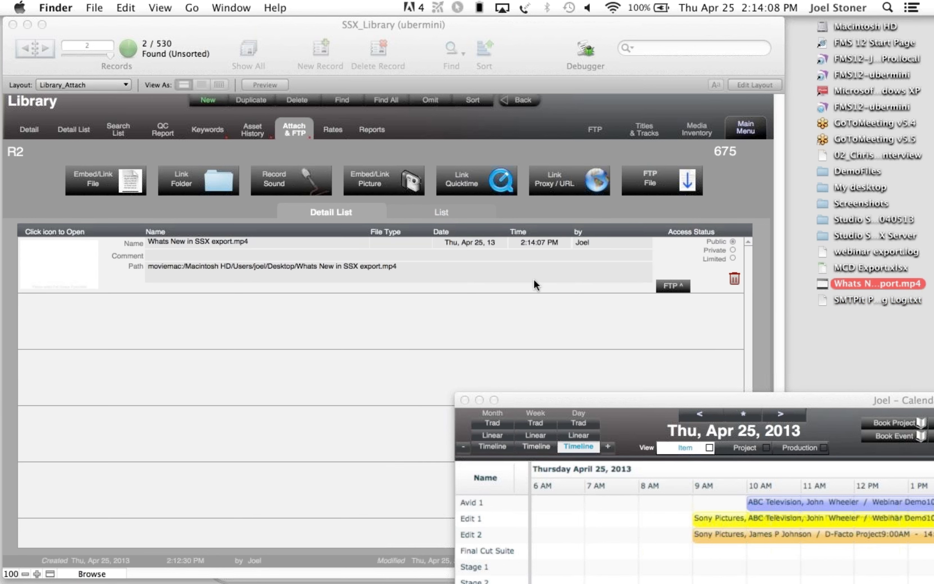
click(670, 291)
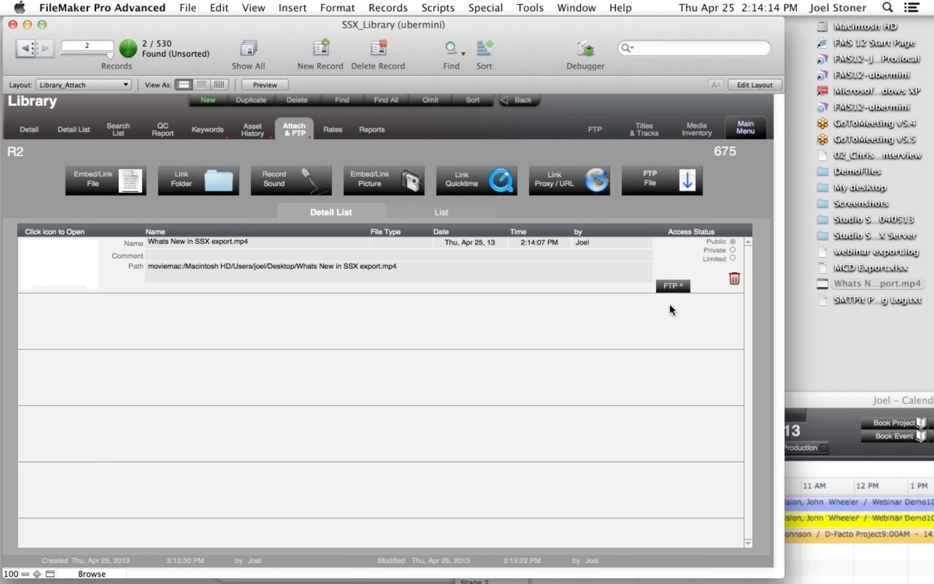
- Return from the R2 asset to the webibnar 2 project and select all its line items for invoicing
click(33, 132)
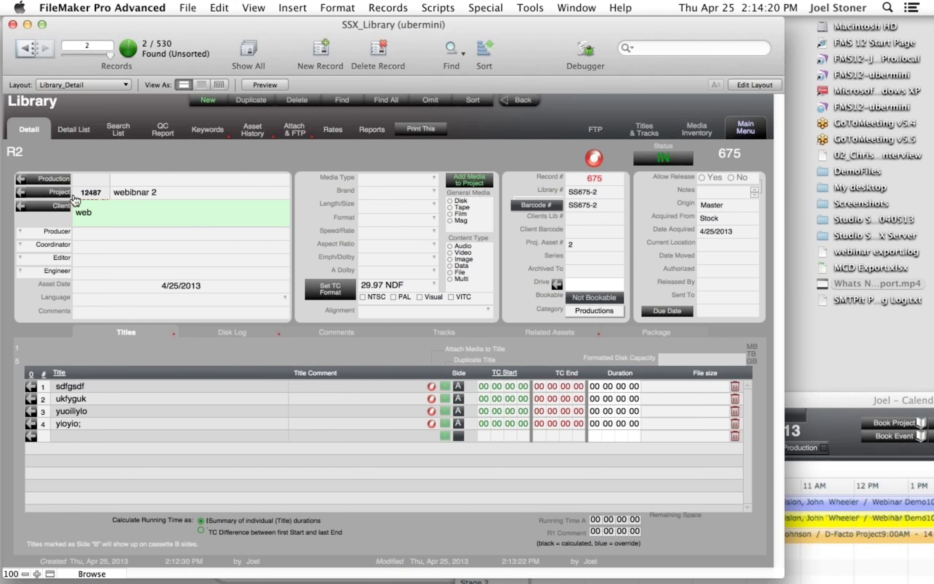
click(50, 193)
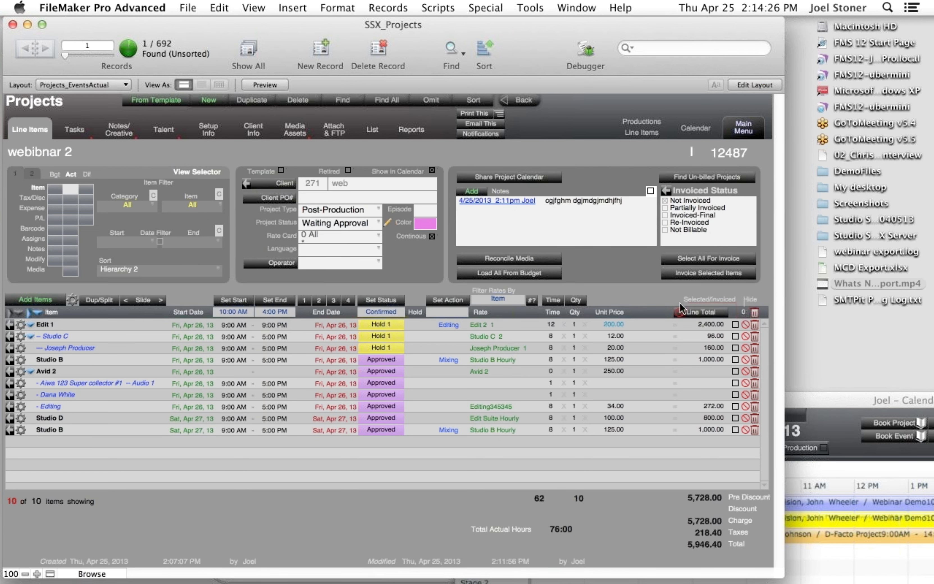
click(701, 258)
click(736, 383)
click(736, 395)
- Set the Editing line item's unit price to 20 and create a final invoice from all the project's line items
click(736, 407)
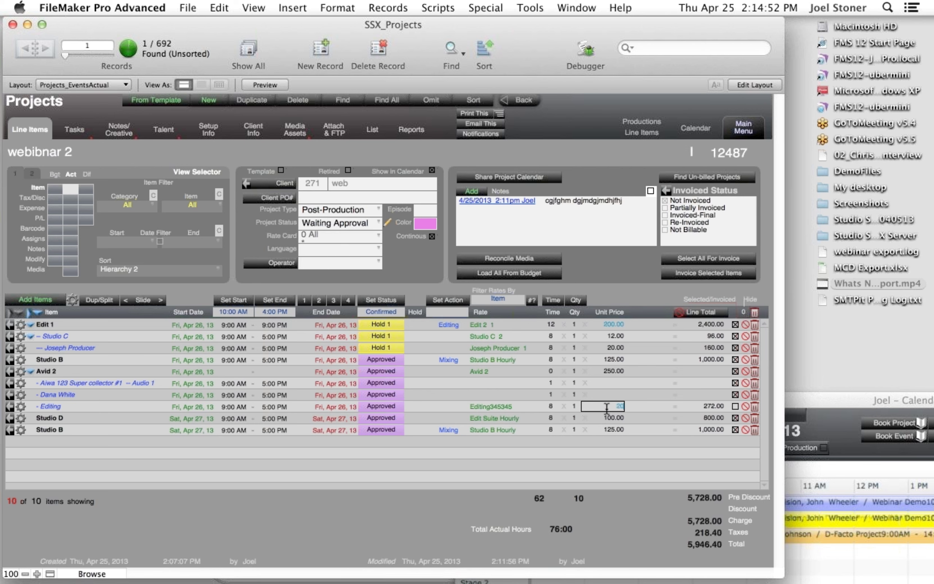
key(Return)
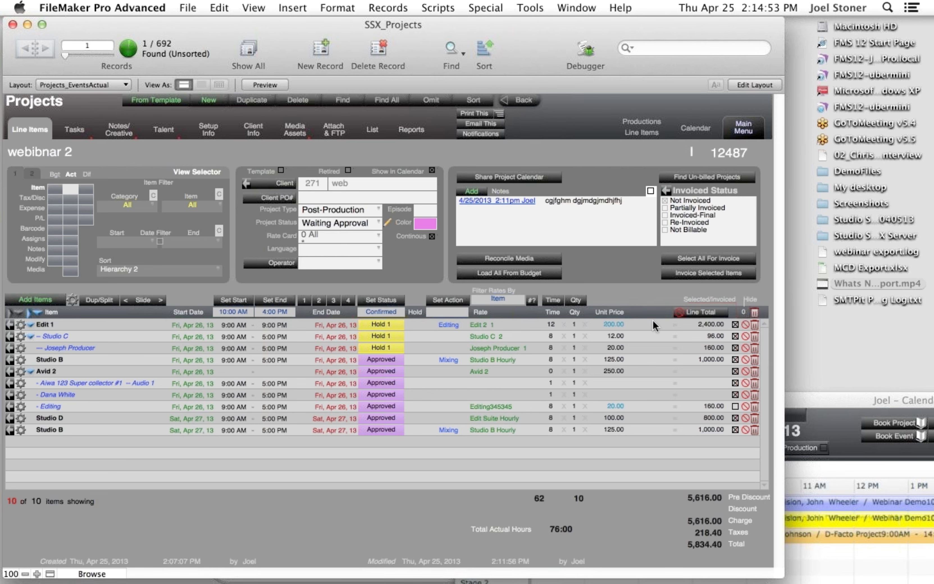
click(736, 407)
click(710, 276)
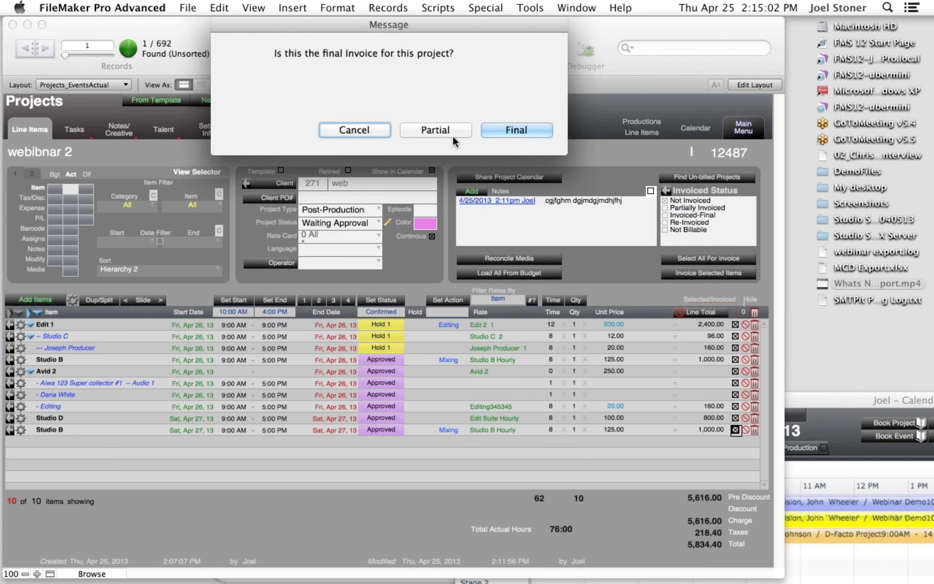
click(505, 132)
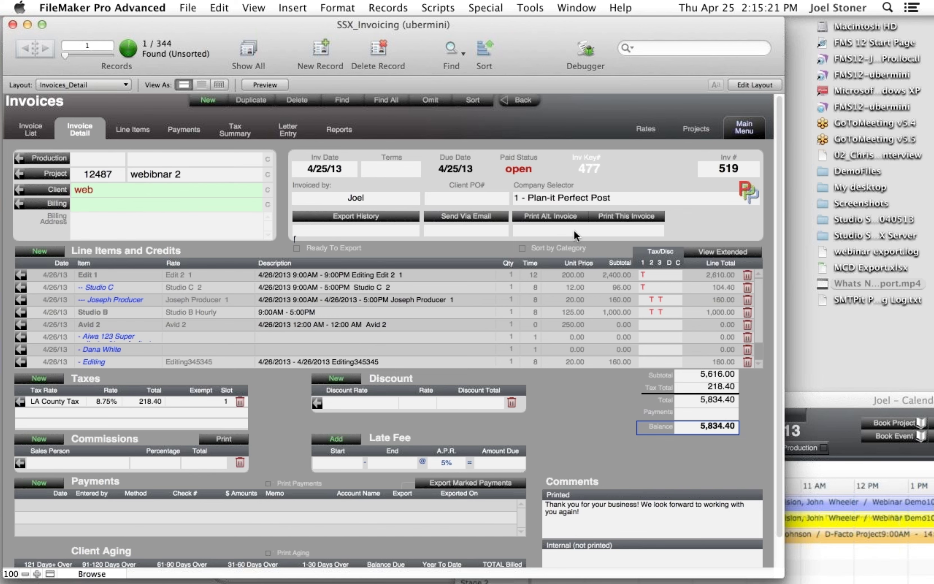
- Preview the webibnar 2 invoice for printing on US Letter paper and return to the invoice detail without printing
click(617, 218)
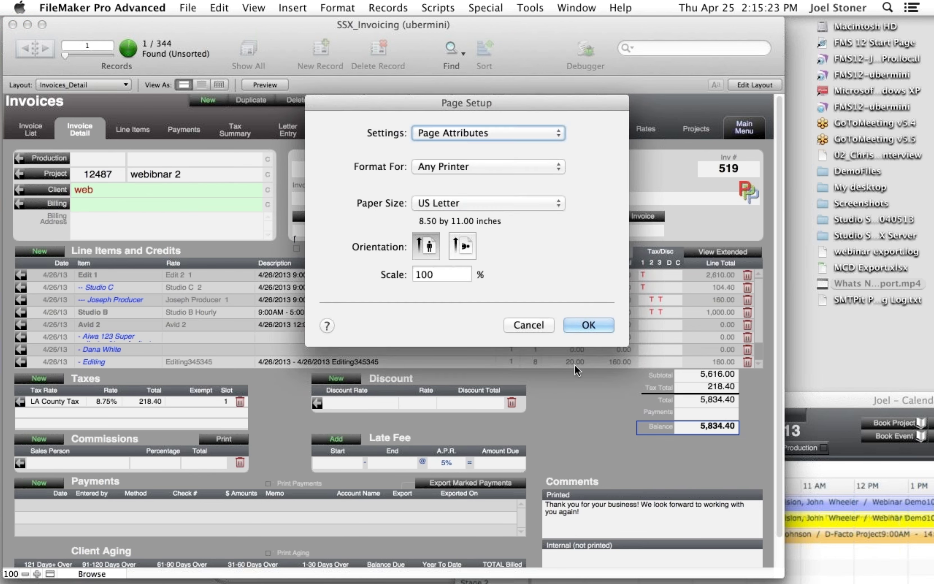
click(574, 326)
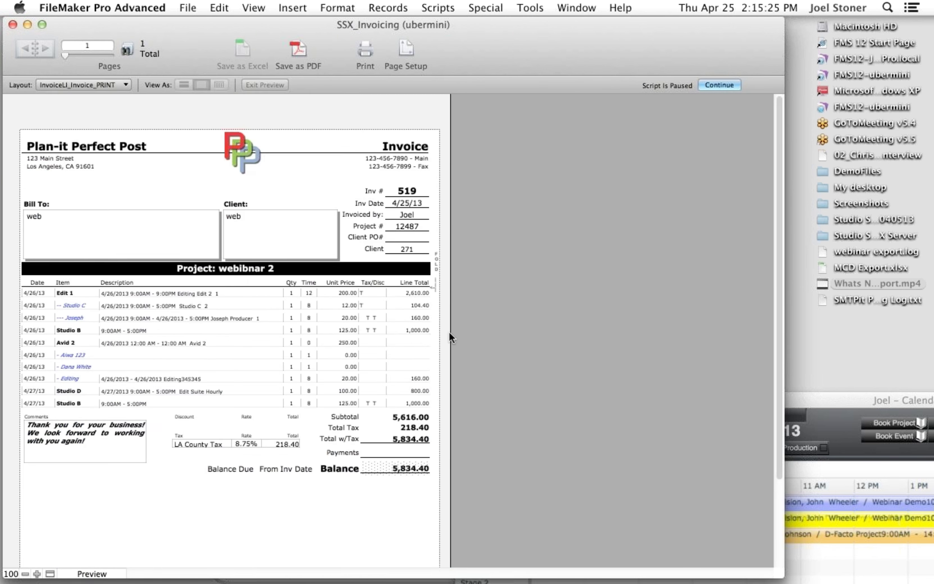
scroll(449, 331, down, 3)
scroll(382, 133, up, 3)
click(735, 85)
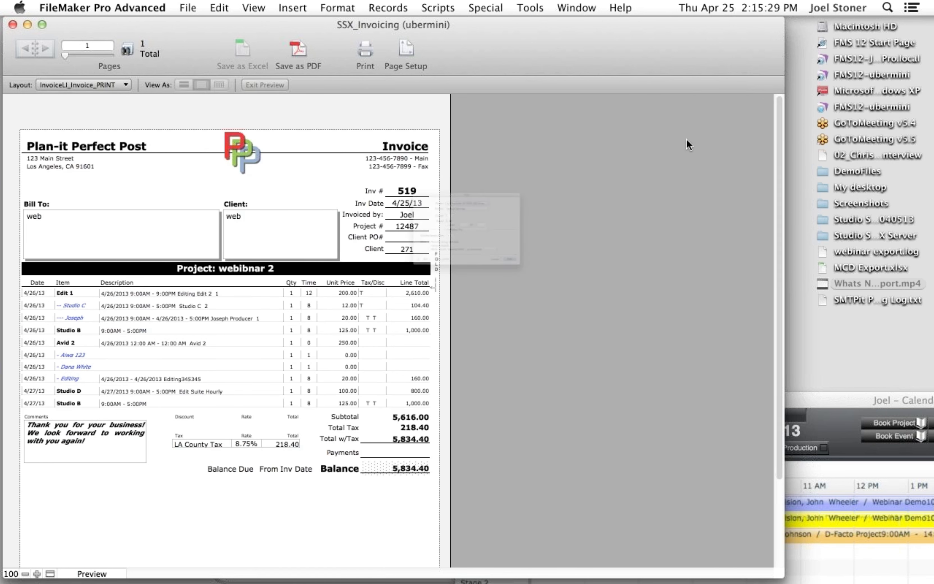
click(581, 353)
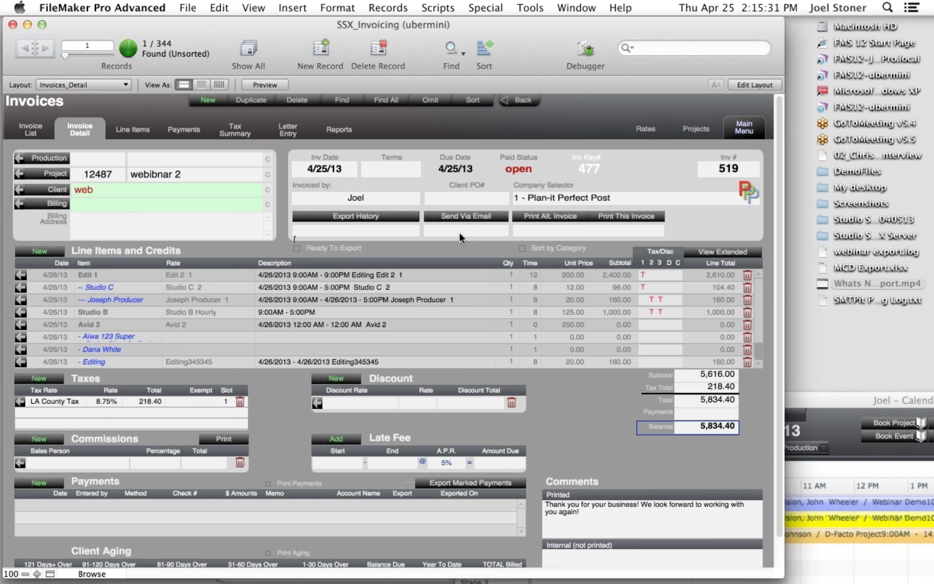
- Open the contact record of the client web from the invoice
click(436, 220)
click(349, 223)
click(54, 190)
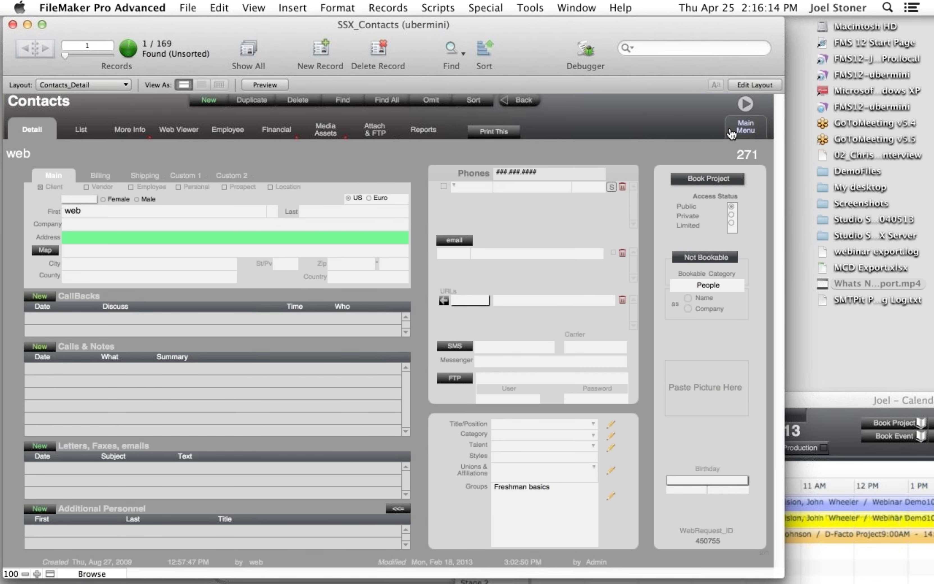
- Return to the webibnar 2 project's line items and open its linked client record
click(746, 127)
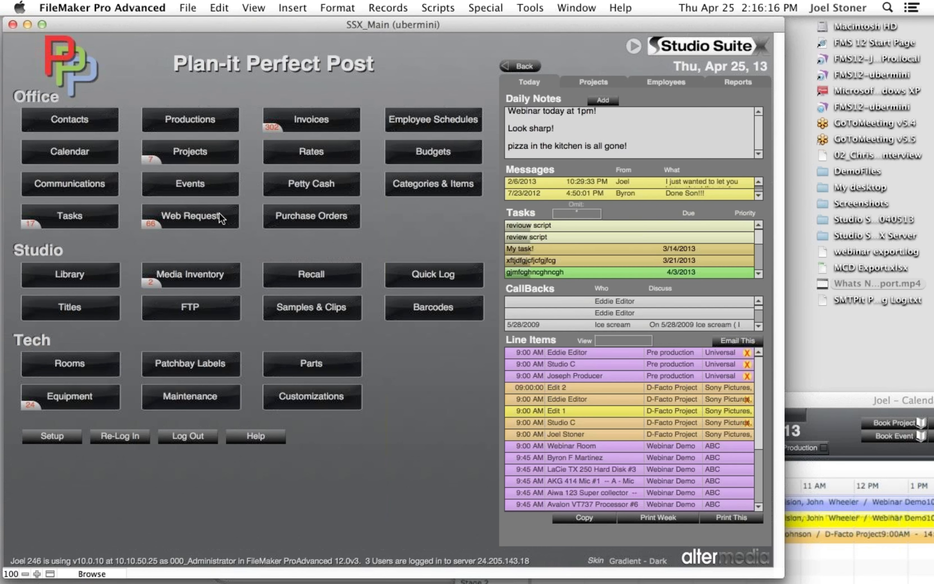
click(213, 161)
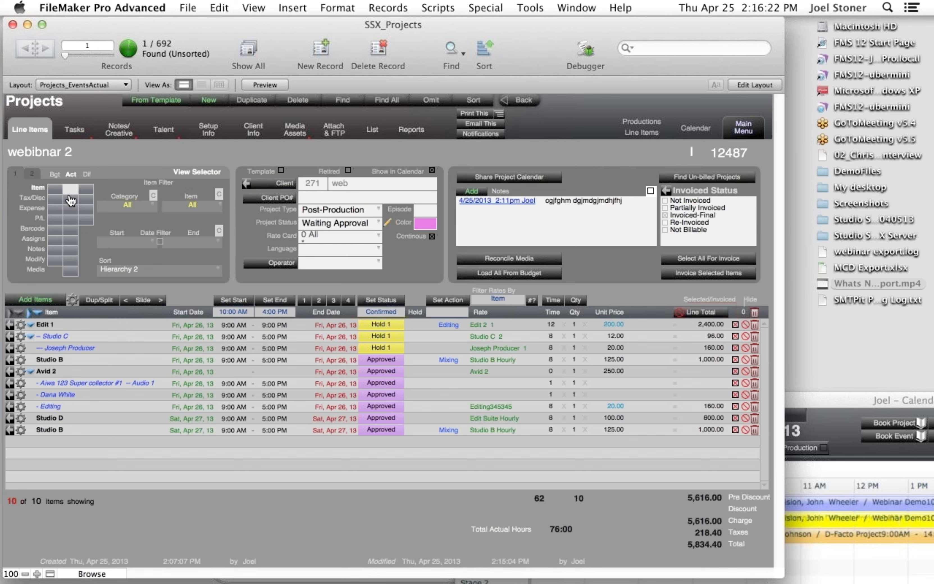
click(288, 184)
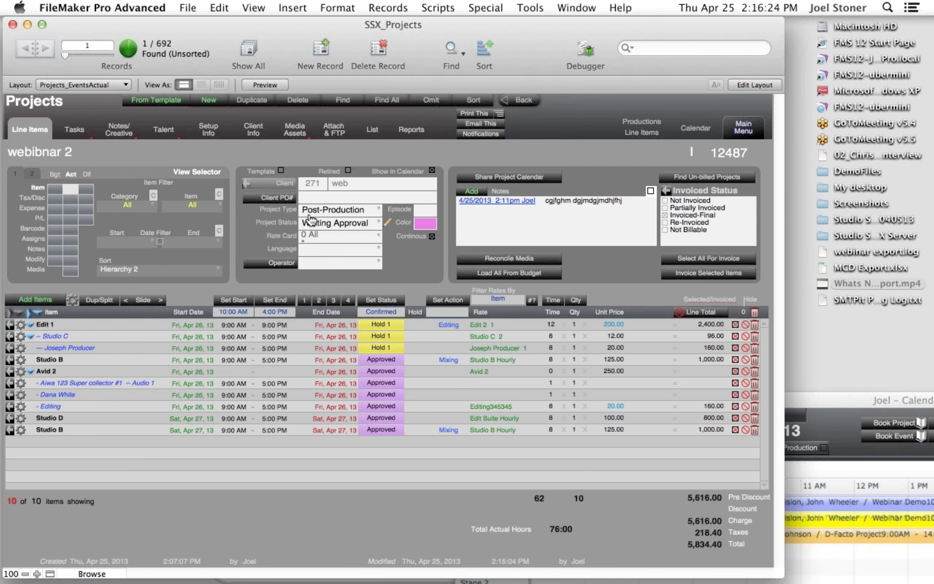
- Review the client's project history in the additional contact info, open the listed webibnar 2 project and return to the contact
click(118, 132)
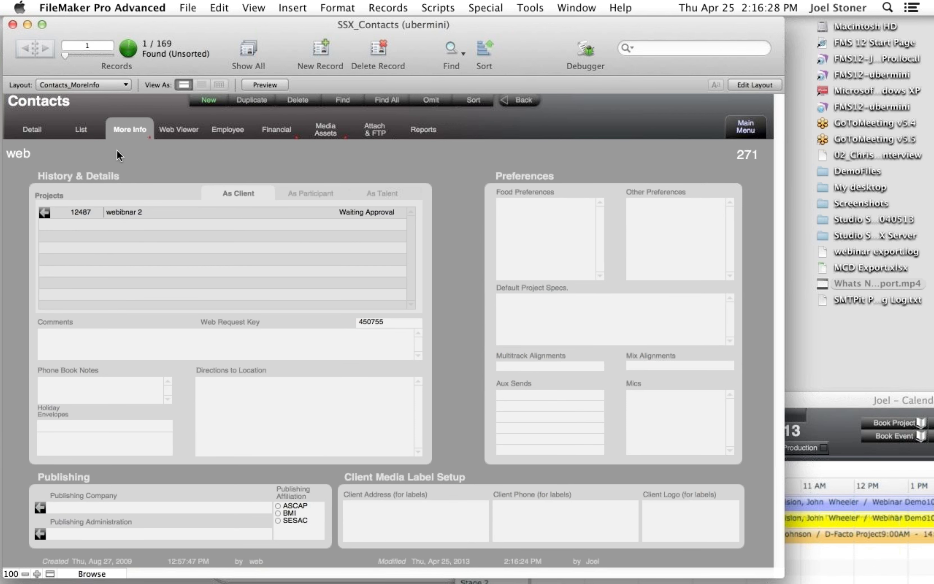
click(45, 212)
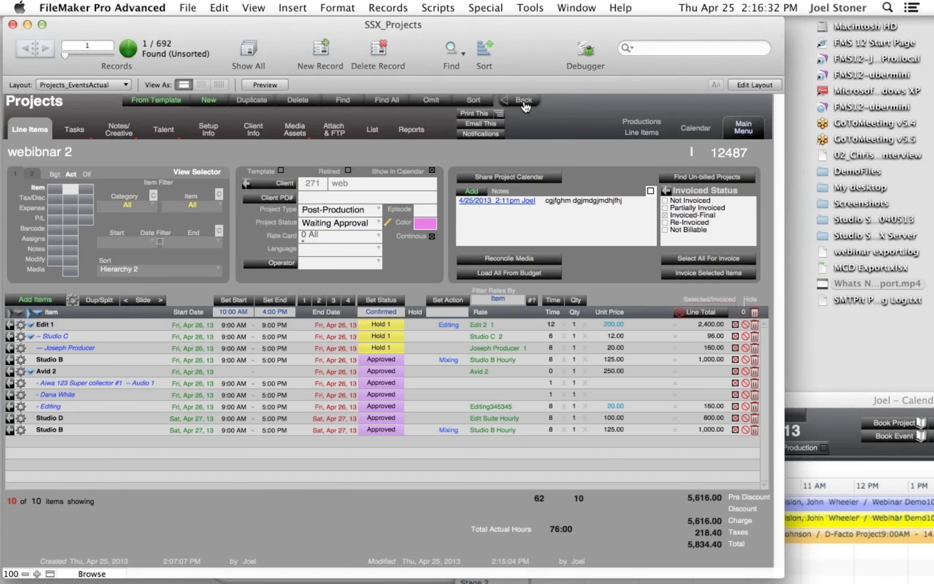
click(524, 103)
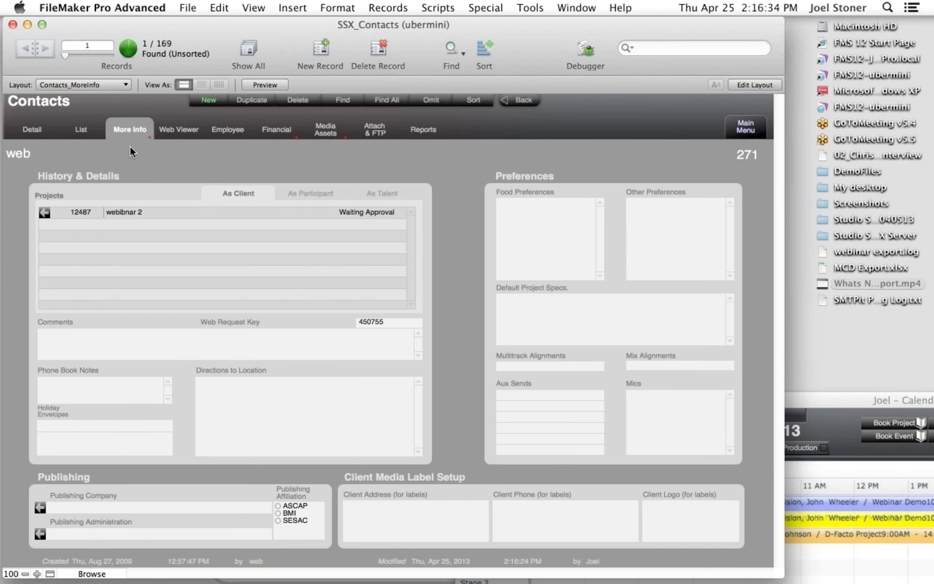
- Review the client's financial information, open the listed webibnar 2 invoice and return to the contact
click(282, 131)
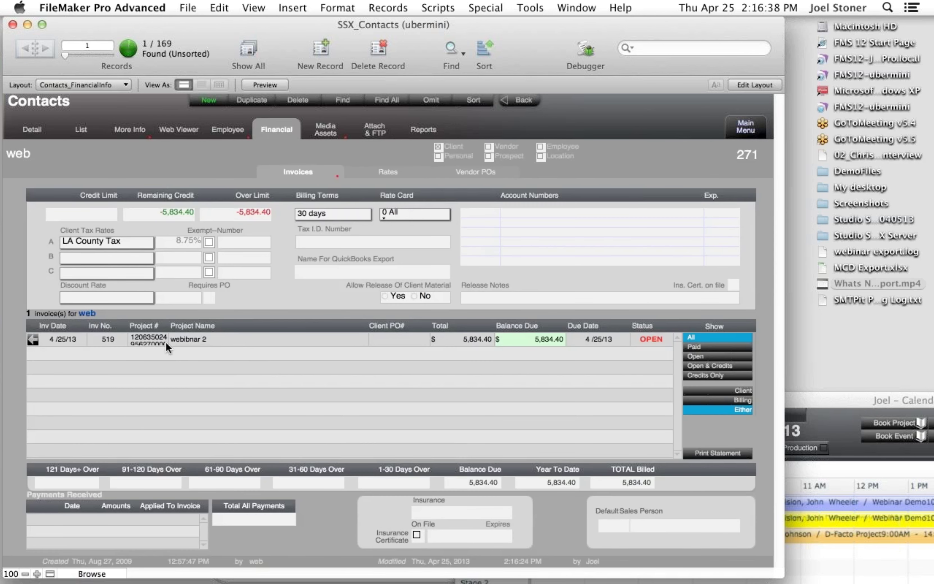
click(33, 342)
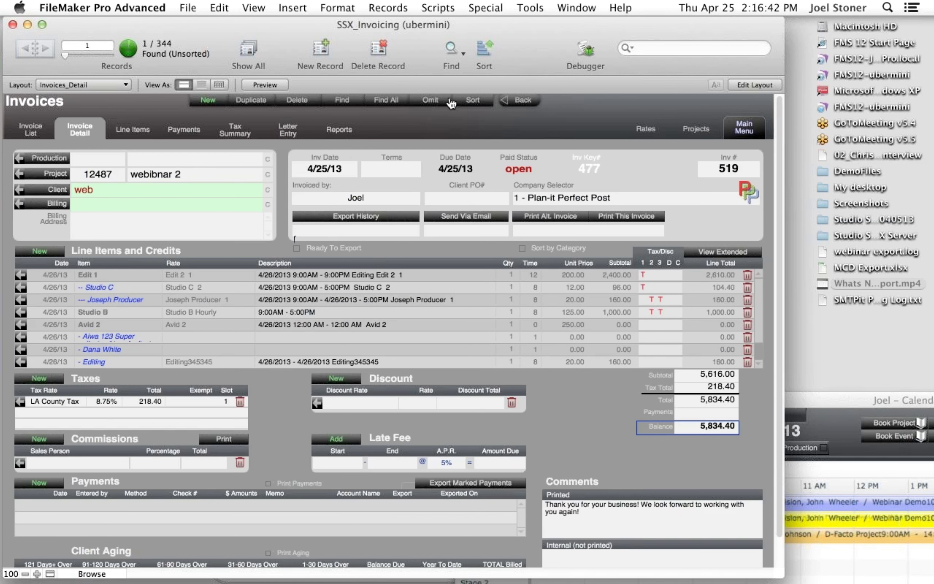
click(507, 101)
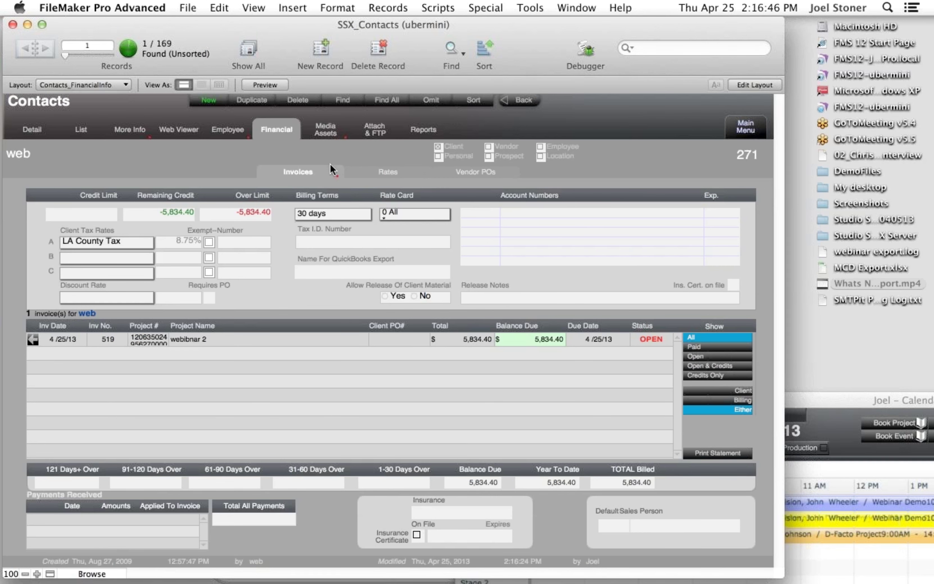
- View the client's media assets, open the R2 library record and follow its link to the webibnar 2 project
click(327, 131)
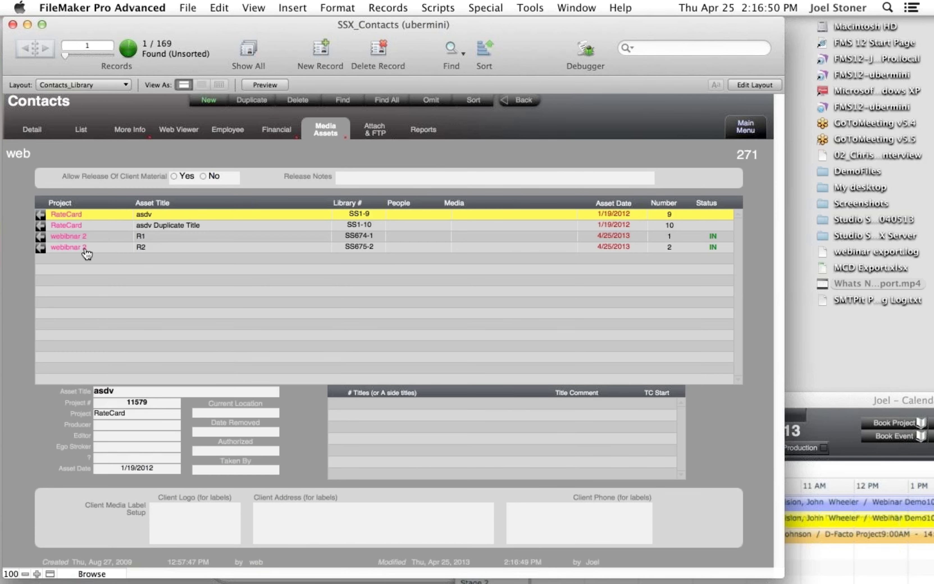
click(42, 247)
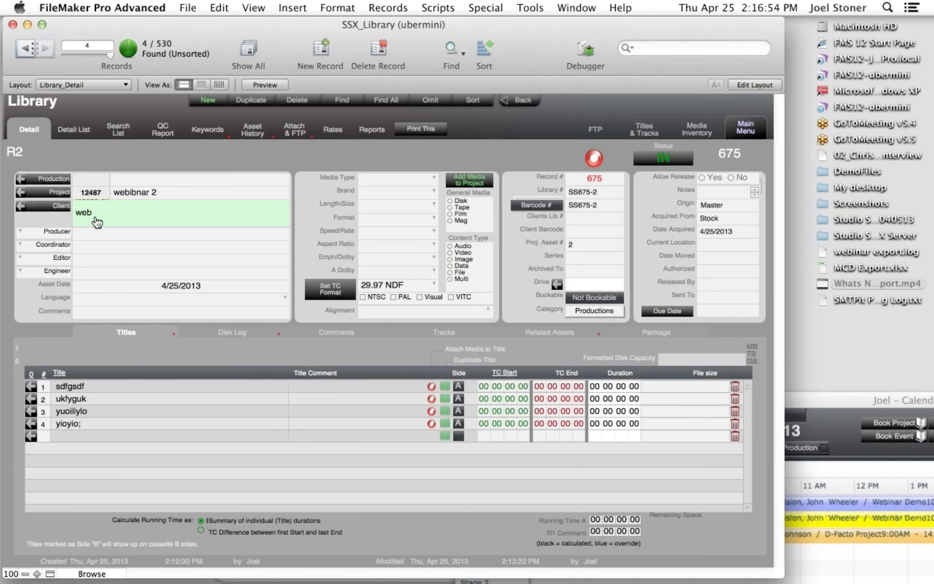
click(62, 193)
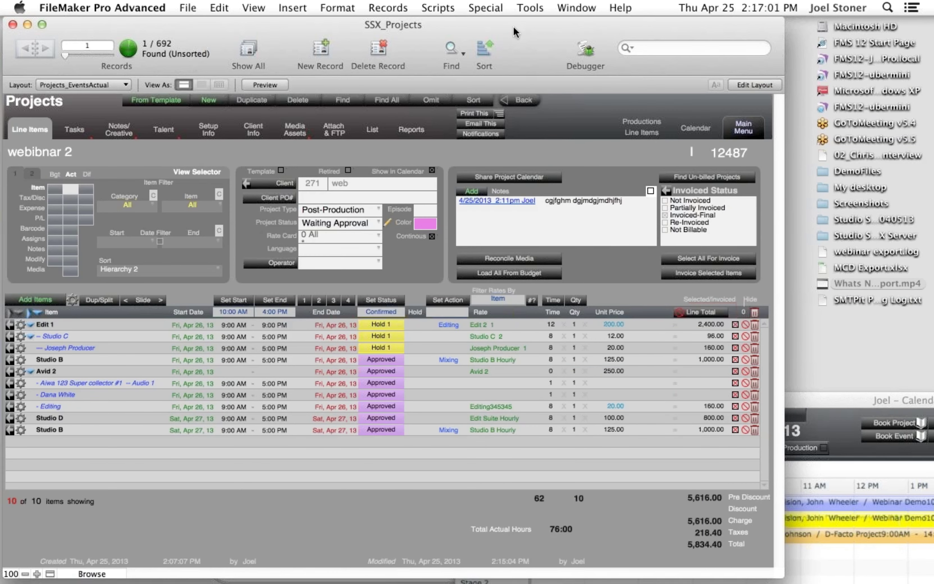
- Hide FileMaker Pro and bring the mirrored iPad in Reflector into view to look at the mobile Projects layout
key(super+h)
click(477, 55)
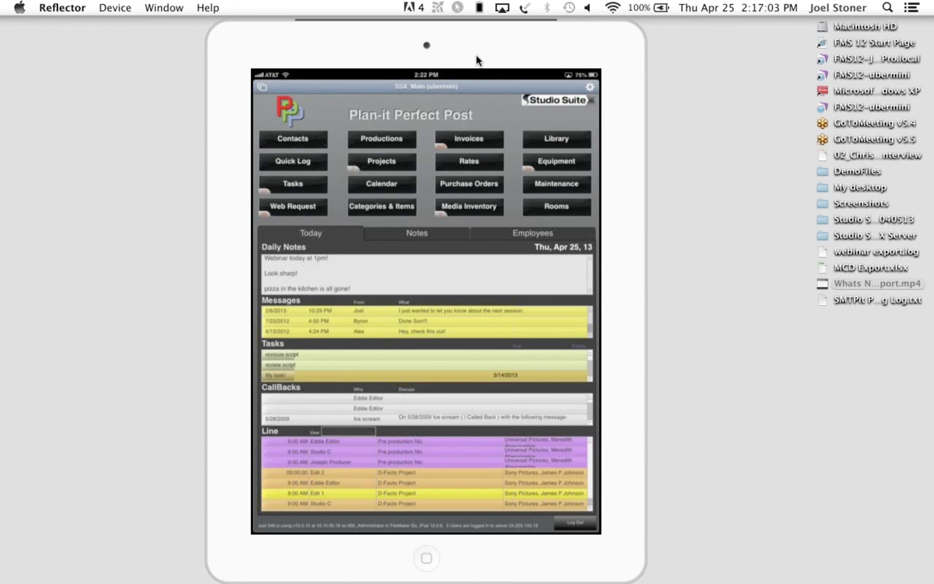
mouse_move(477, 56)
mouse_down()
mouse_move(476, 65)
mouse_move(477, 55)
mouse_up()
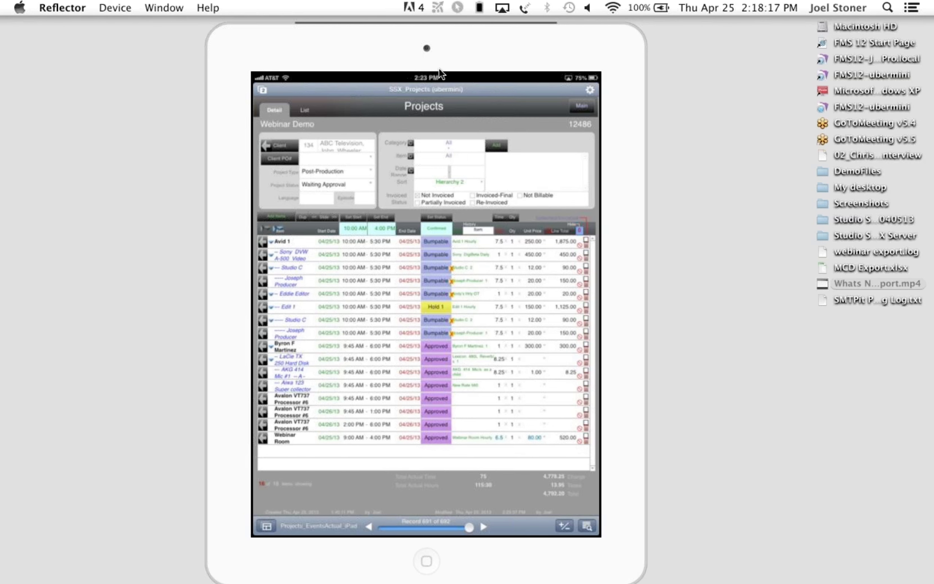
- Switch back to FileMaker Pro, show all project records and review the line items of the Webinar Demo project
key(super+Tab)
key(super+Tab)
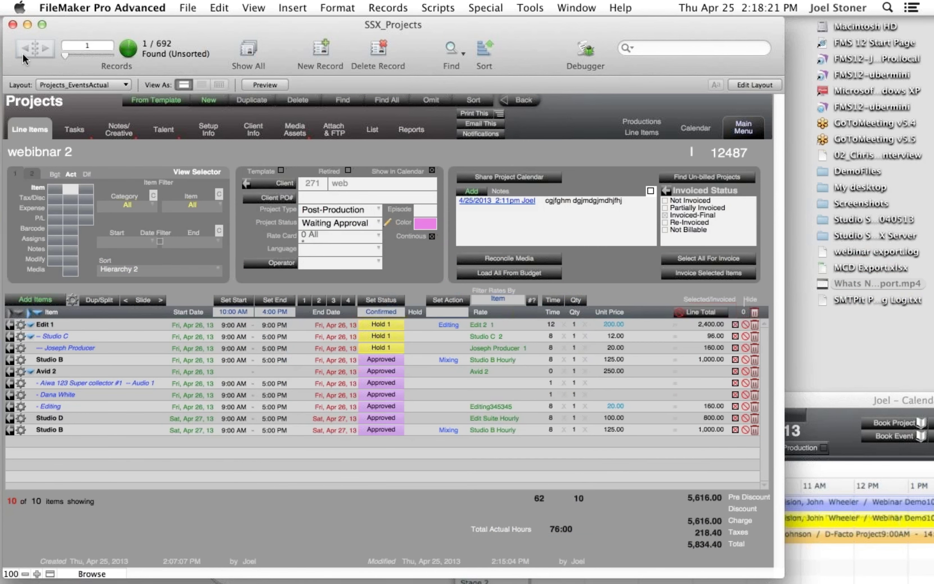
key(super+j)
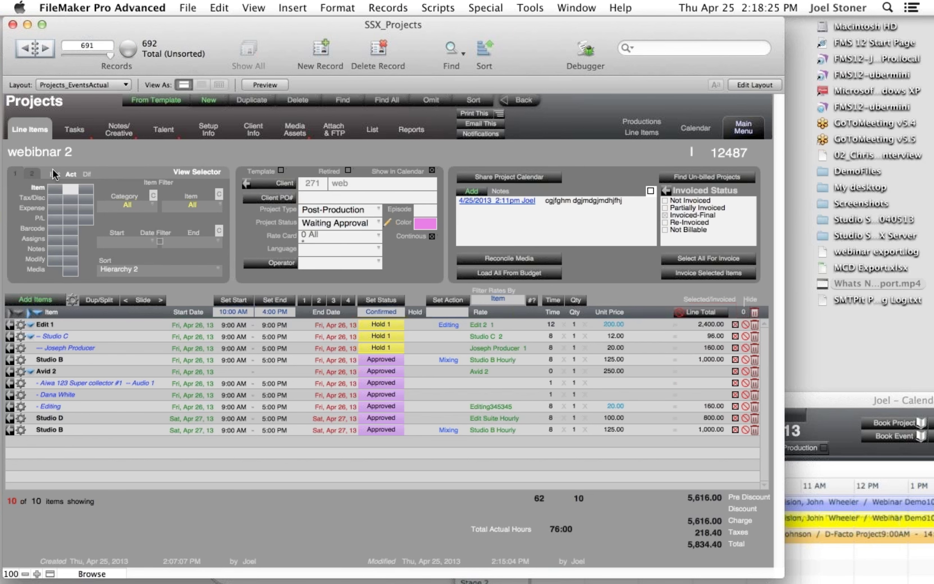
scroll(159, 442, down, 1)
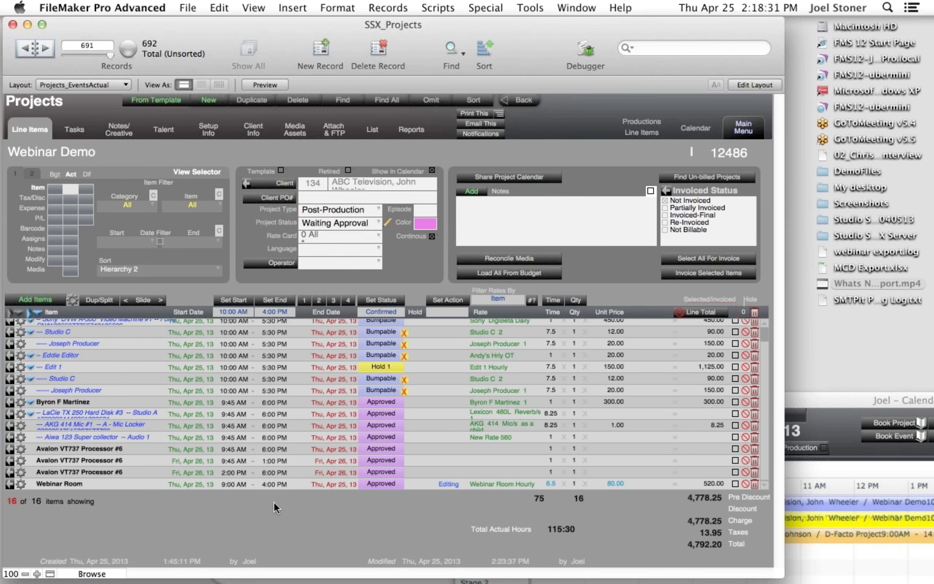
- Check the mirrored iPad in Reflector once more, return to FileMaker Pro and hide it
key(super+Tab)
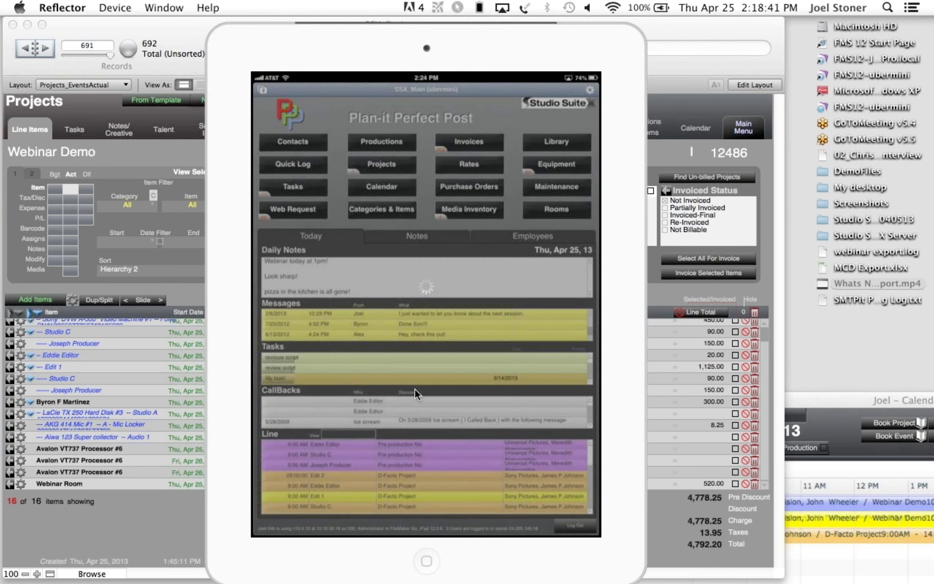
key(super+Tab)
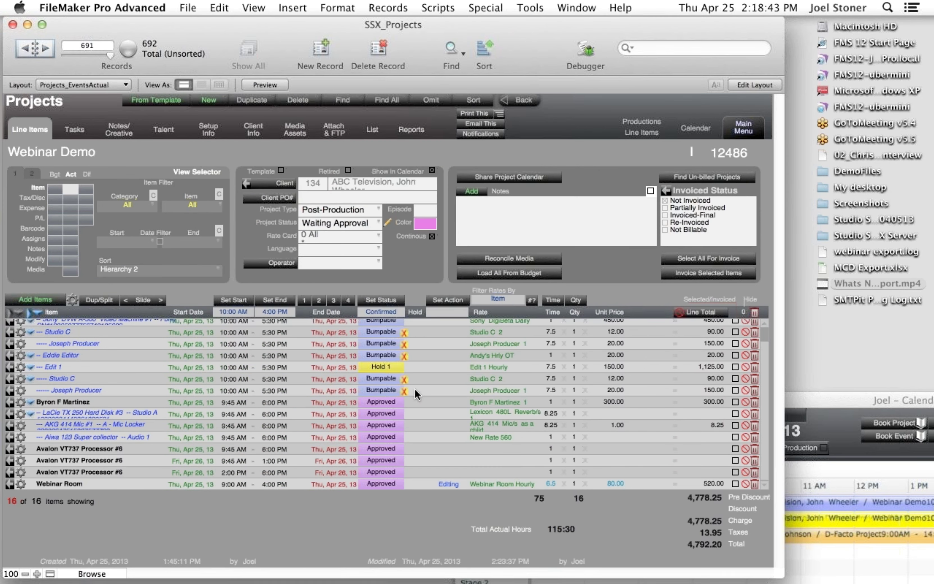
key(super+h)
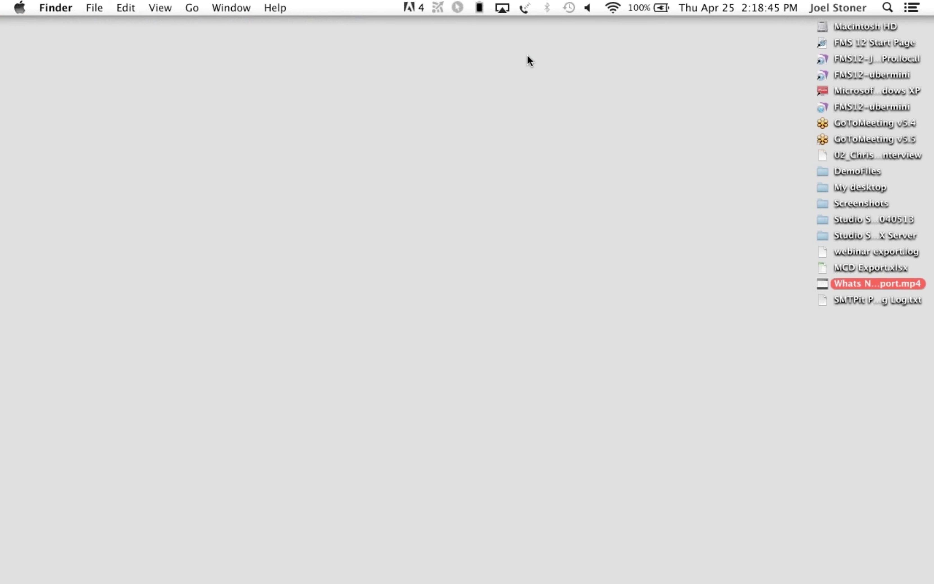
- Switch to Chrome and bring up the Studio Suite X web modules page
key(super+Tab)
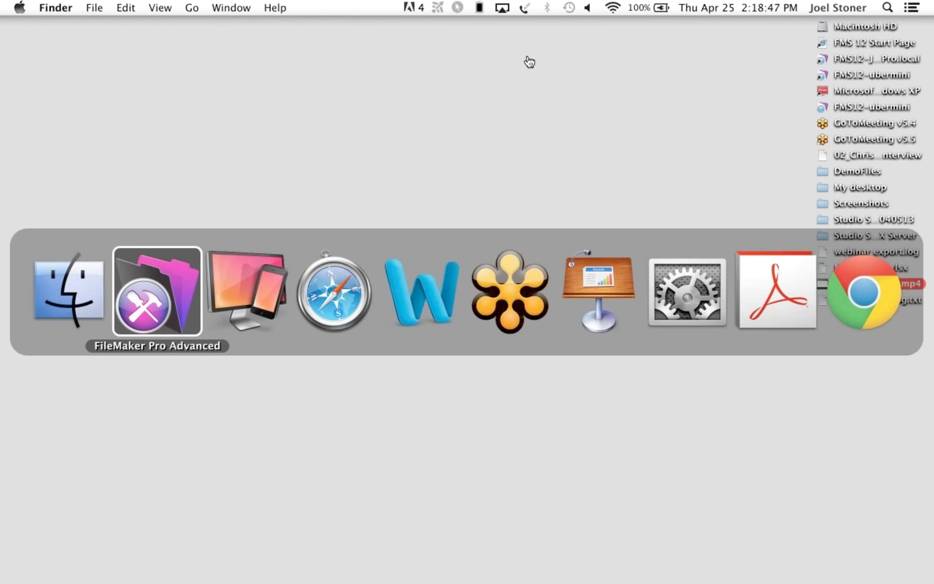
key(super+Tab)
key(super+Tab)
key(super+Tab)
key(super+Tab)
key(super+Tab)
key(super+Tab)
key(super+Tab)
key(super+Tab)
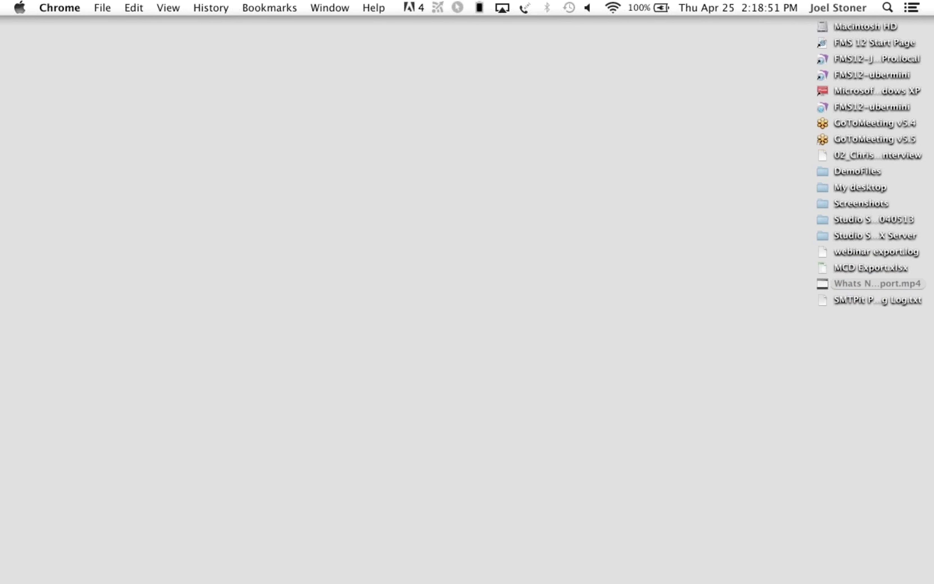
drag(749, 0, 580, 26)
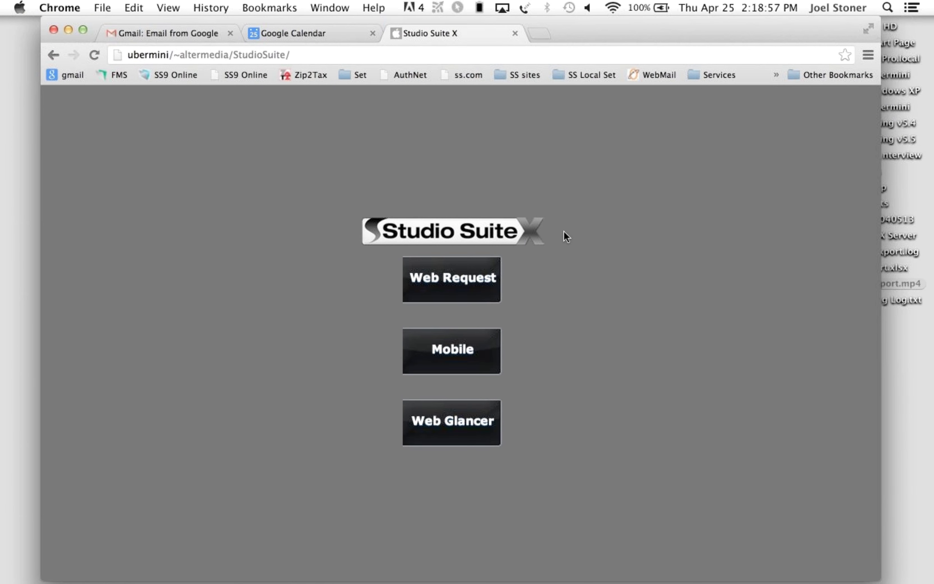
- Open the Web Request form and choose the Equipment category with the Digidesign HD DAW #1 item for the first requested item
click(468, 288)
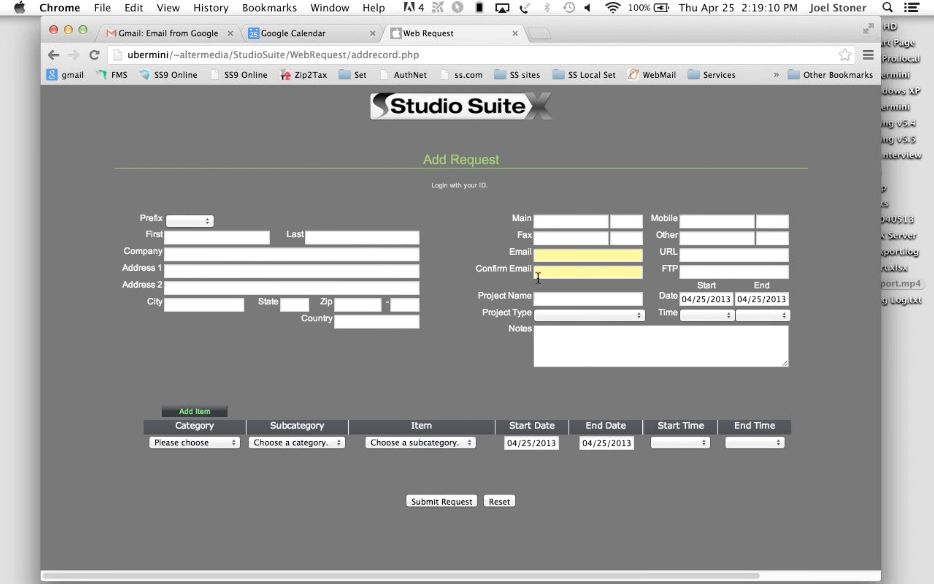
click(210, 445)
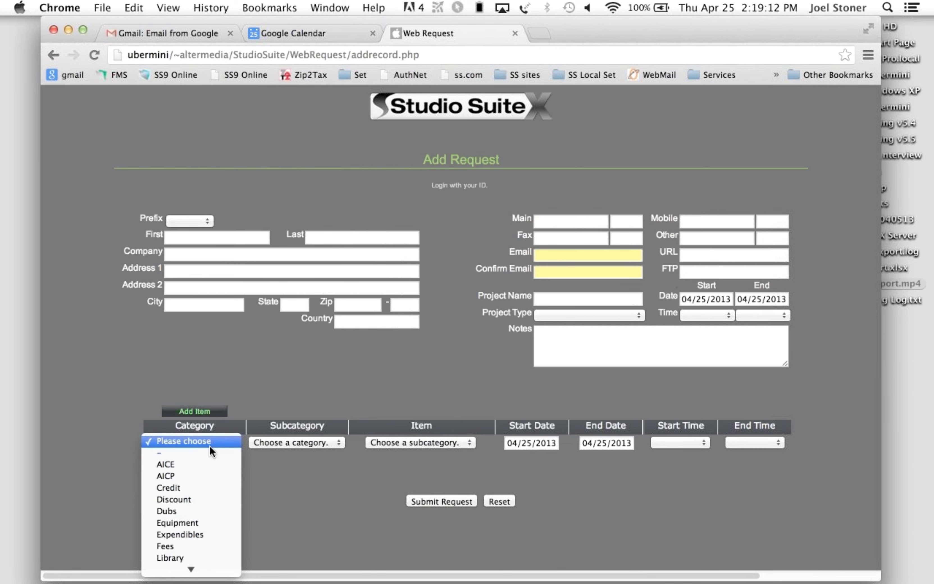
click(213, 523)
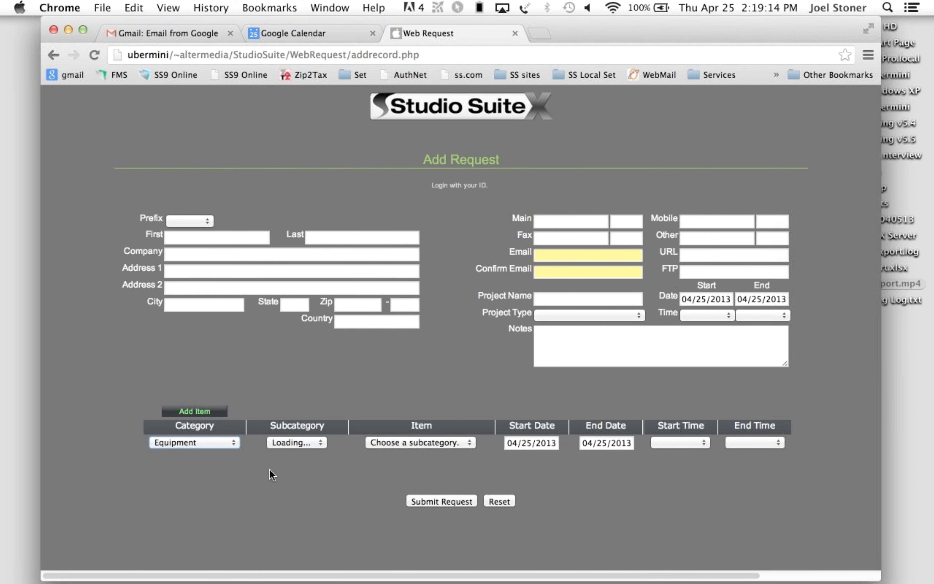
click(300, 443)
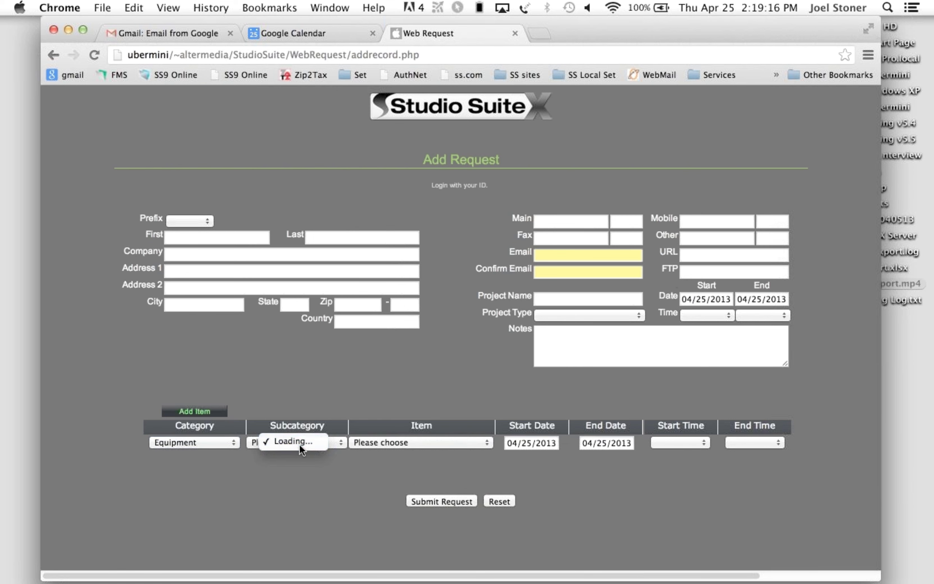
click(415, 440)
click(417, 450)
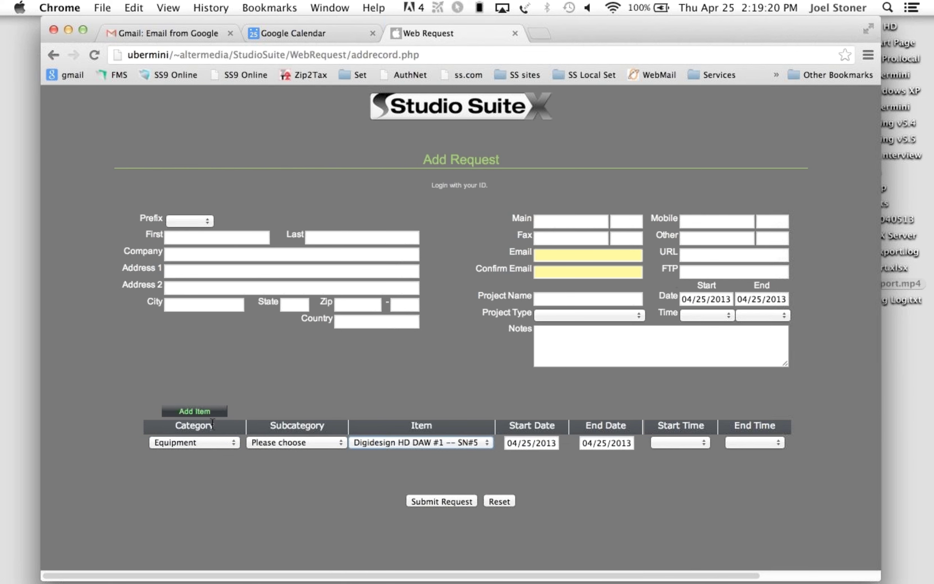
- Add a second item row to the request with the Rooms category and the Edit 1 item
click(209, 412)
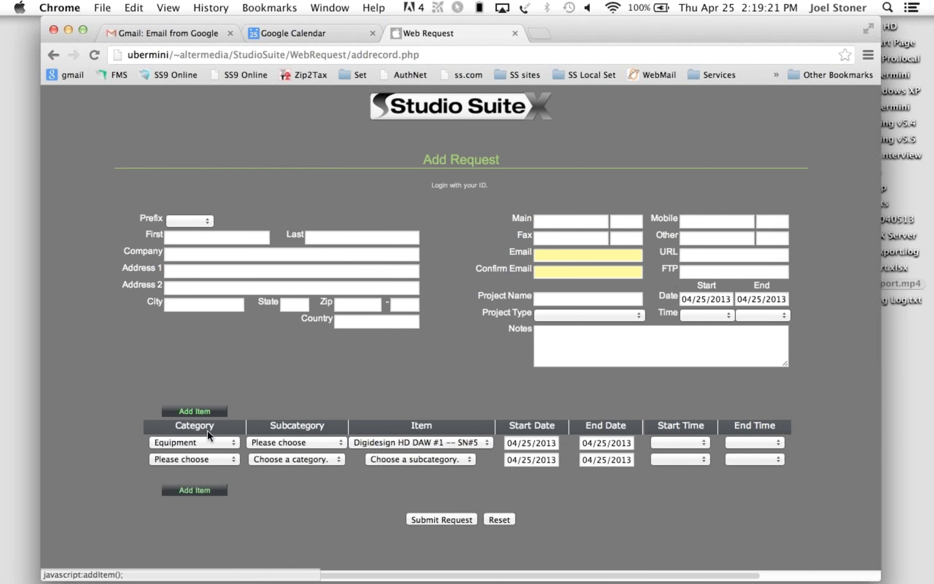
click(218, 460)
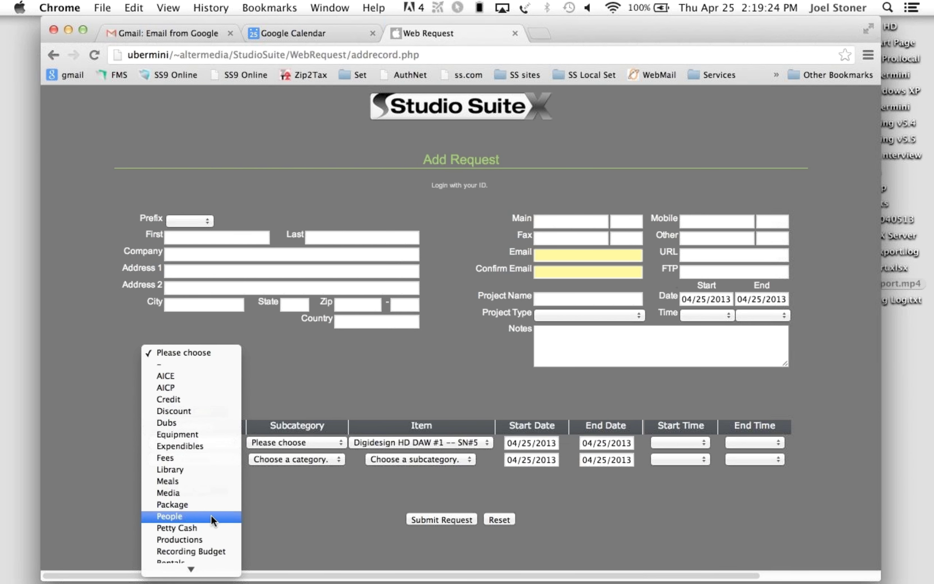
click(228, 520)
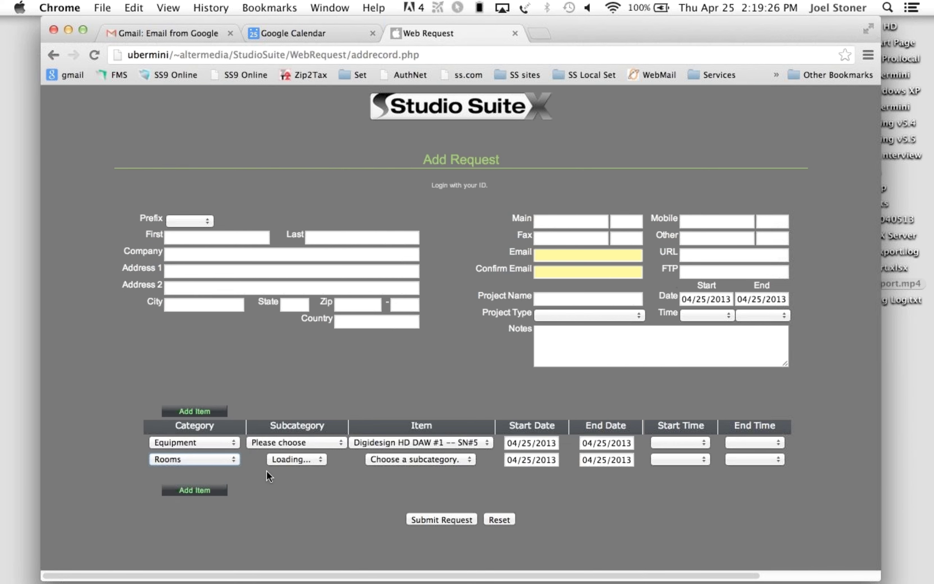
click(382, 456)
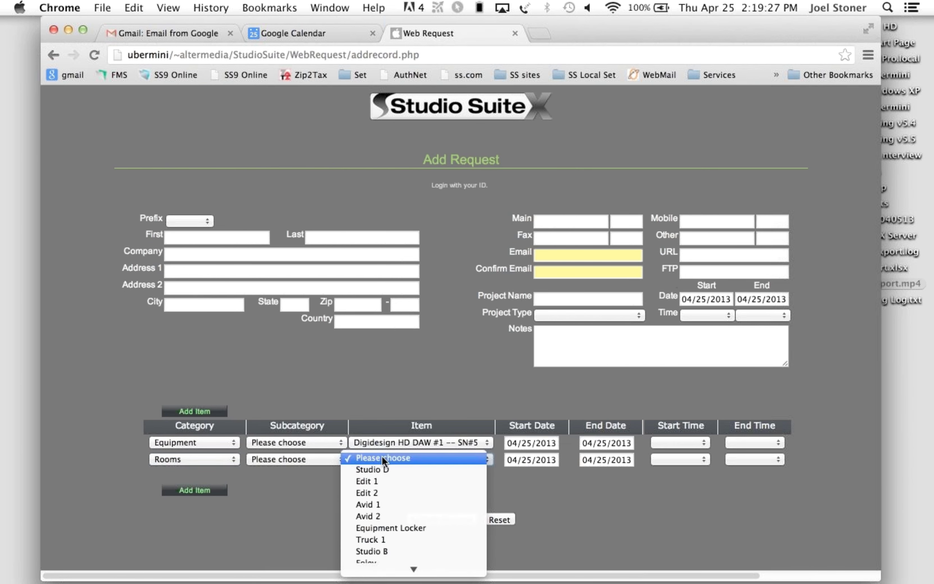
click(386, 477)
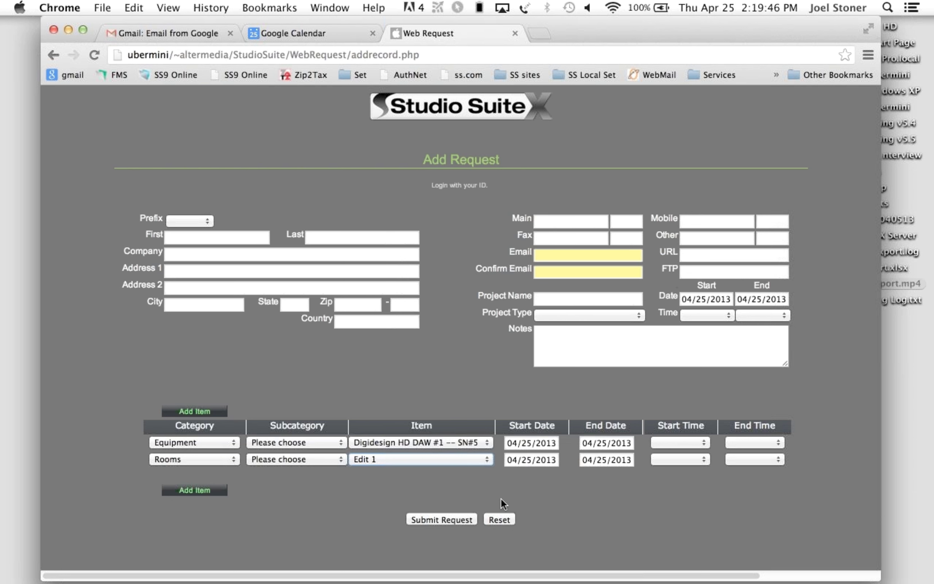
- Leave the request form without submitting it and log in to Web Glancer with the prefilled credentials
click(429, 121)
click(59, 59)
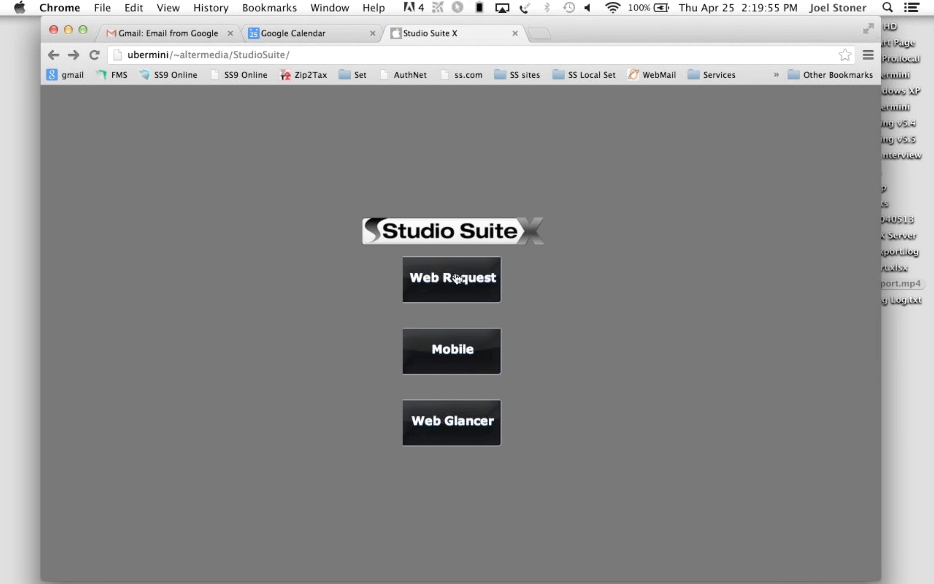
click(471, 419)
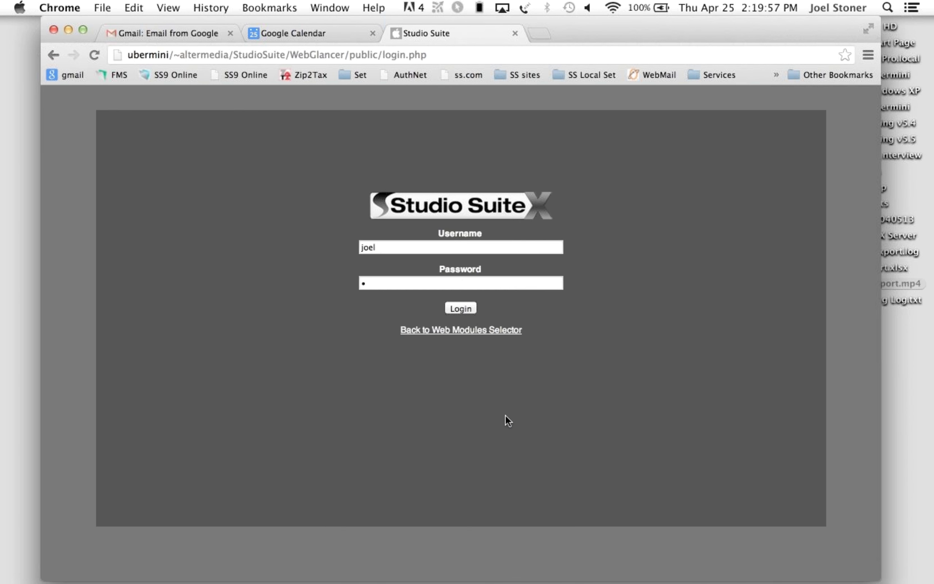
click(464, 308)
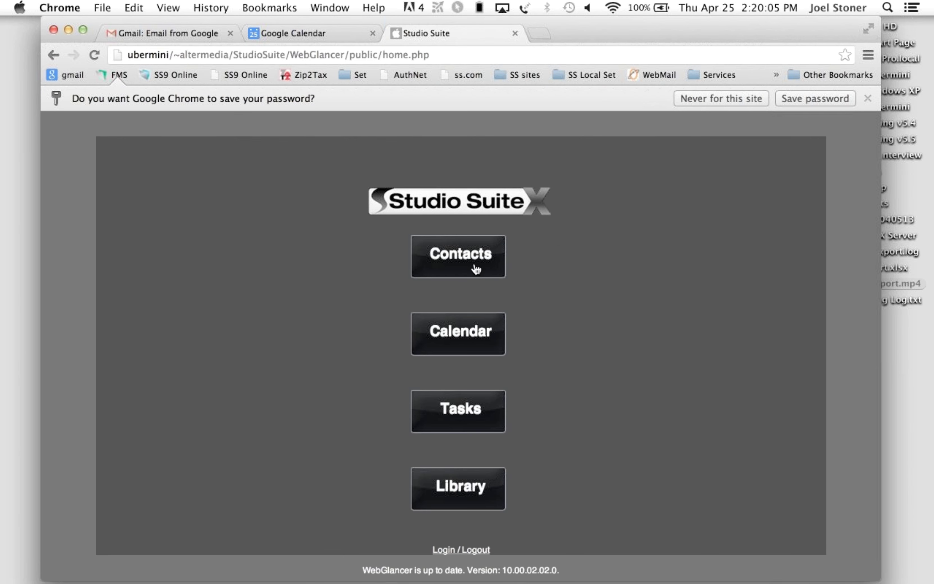
- Search the Web Glancer contacts for "sony"
click(474, 265)
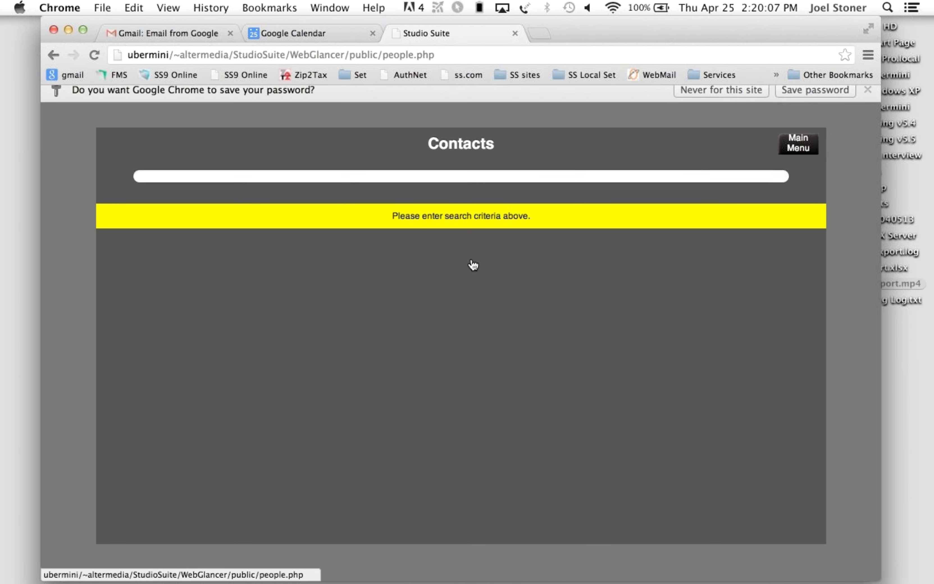
click(330, 160)
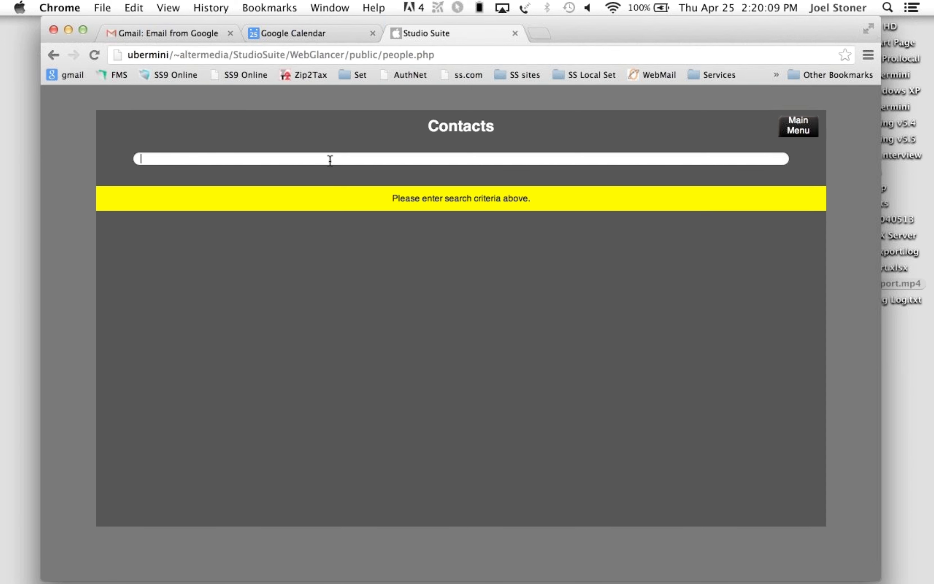
text(sony)
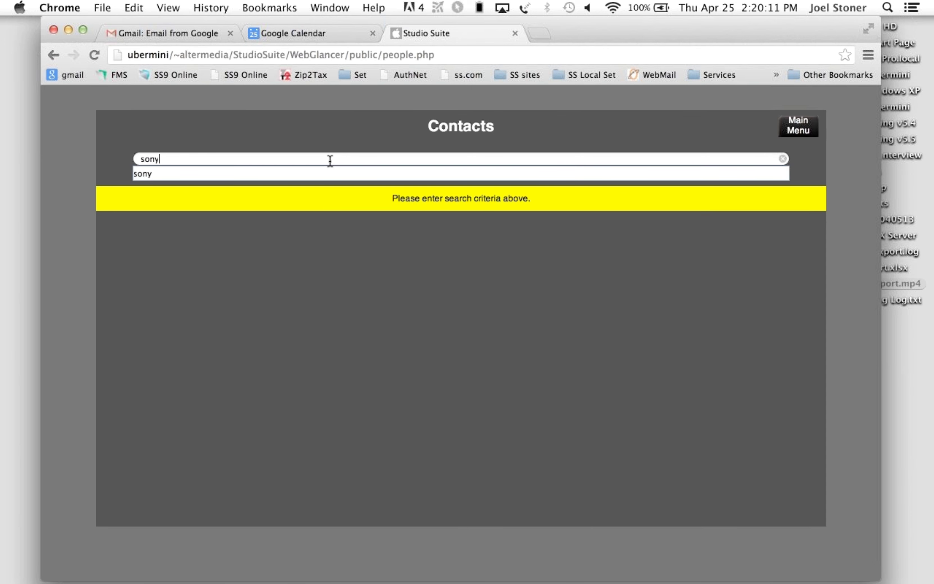
key(Return)
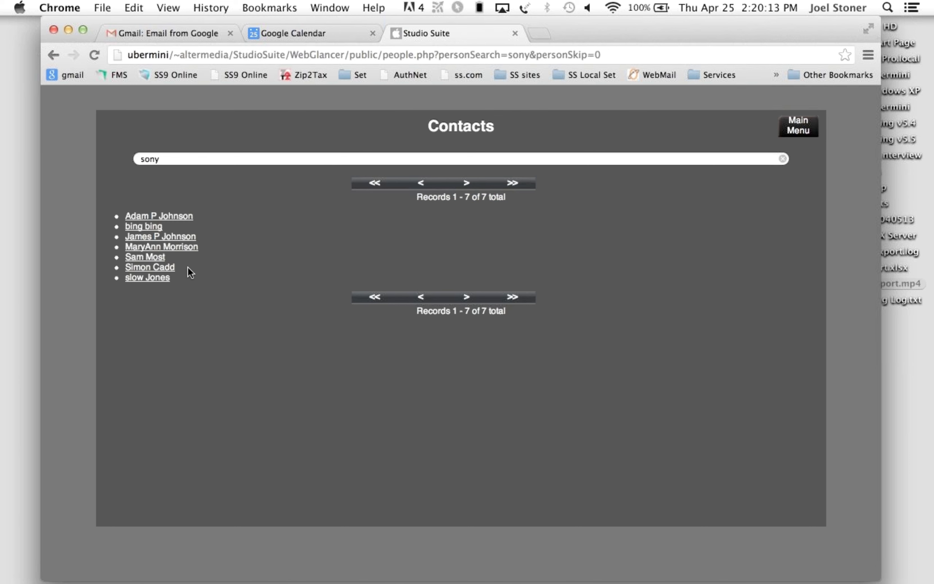
- View a matching Sony Pictures contact's record and return to the Web Glancer main menu
click(166, 277)
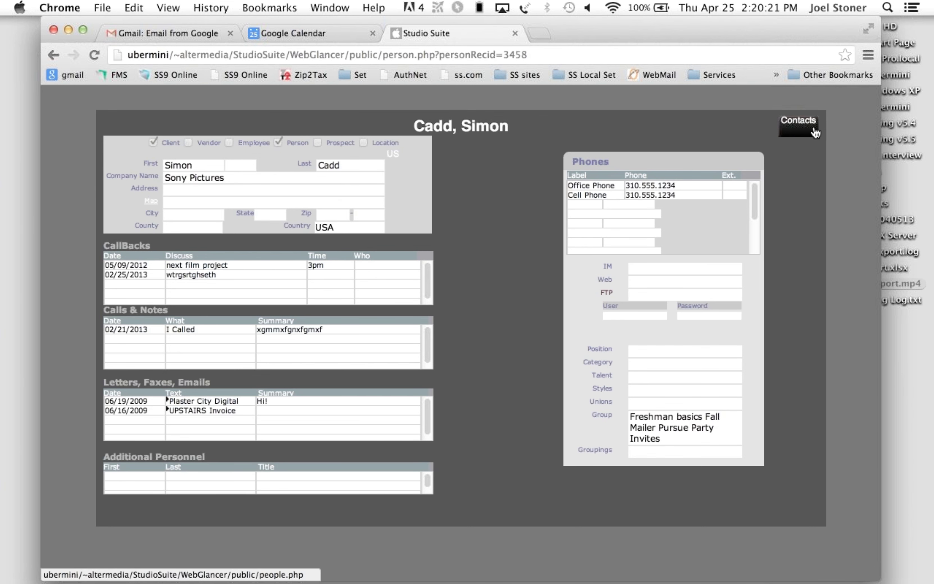
click(801, 131)
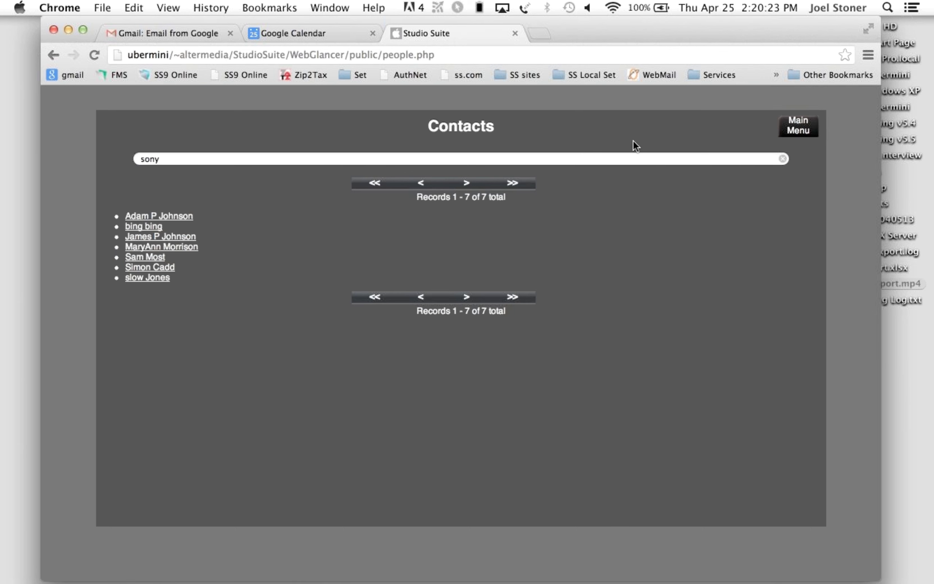
click(791, 128)
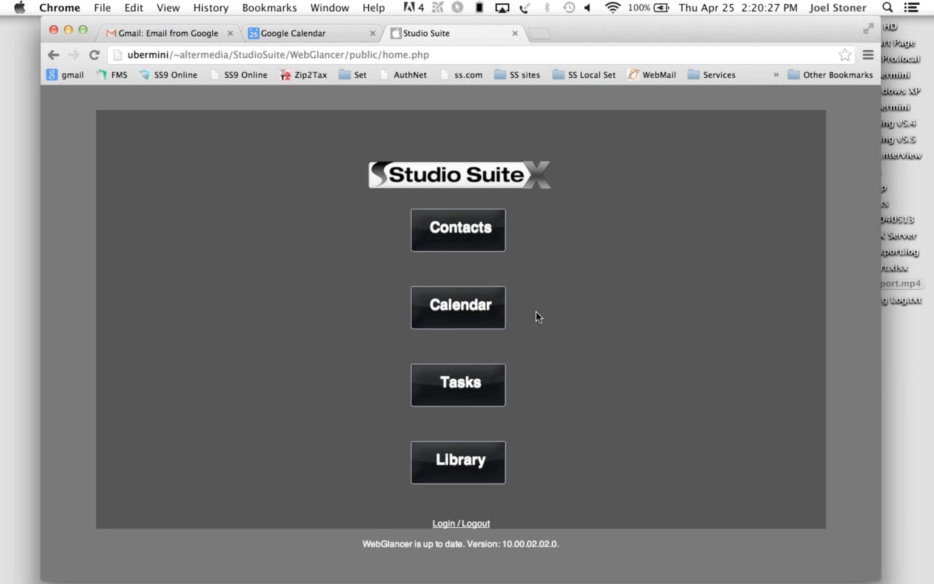
- Look through the Web Glancer calendar for the week of Apr 21 - Apr 27, 2013, and return to the main menu
click(474, 310)
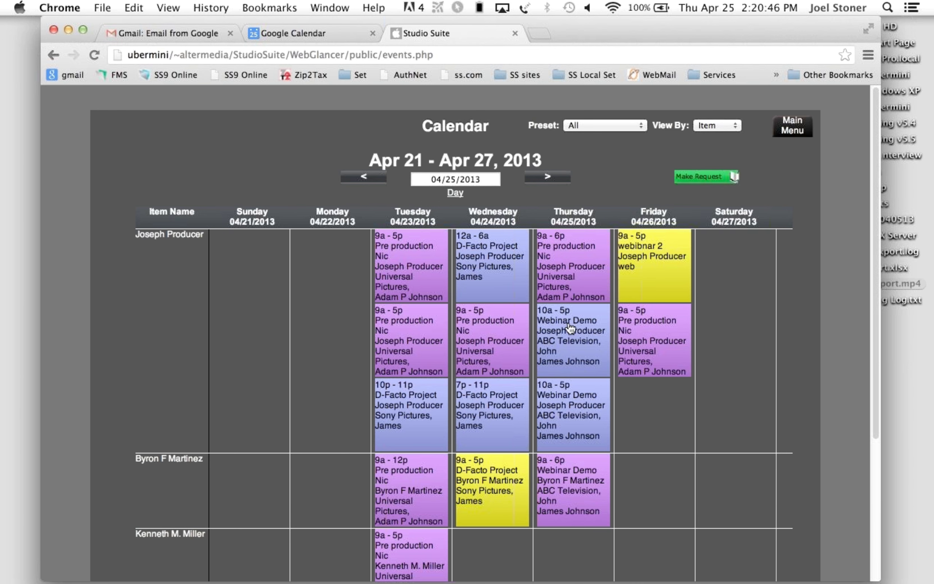
scroll(581, 373, down, 5)
scroll(583, 374, up, 5)
click(794, 131)
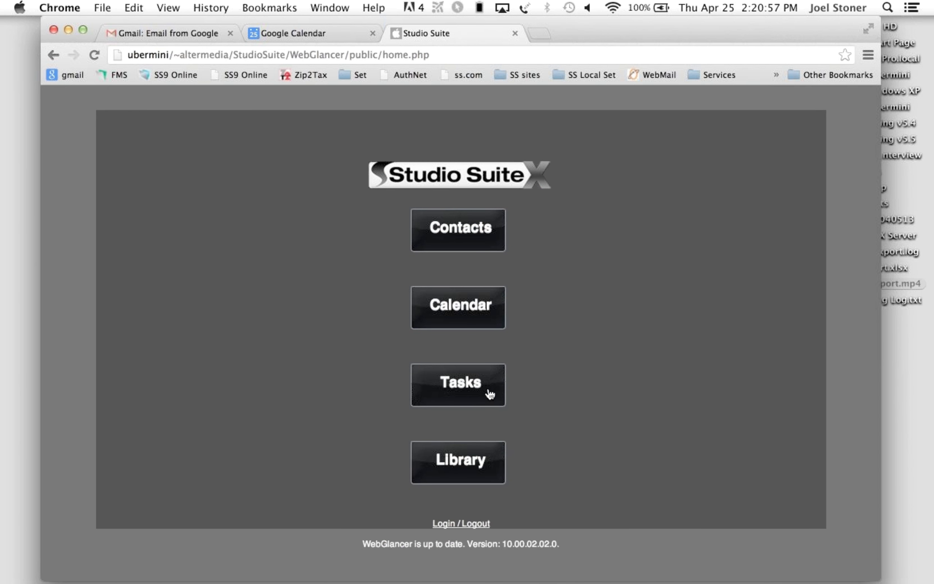
- Check the Web Glancer tasks for 04/25/2013 and the following day, and leave Web Glancer for the web modules page
click(471, 398)
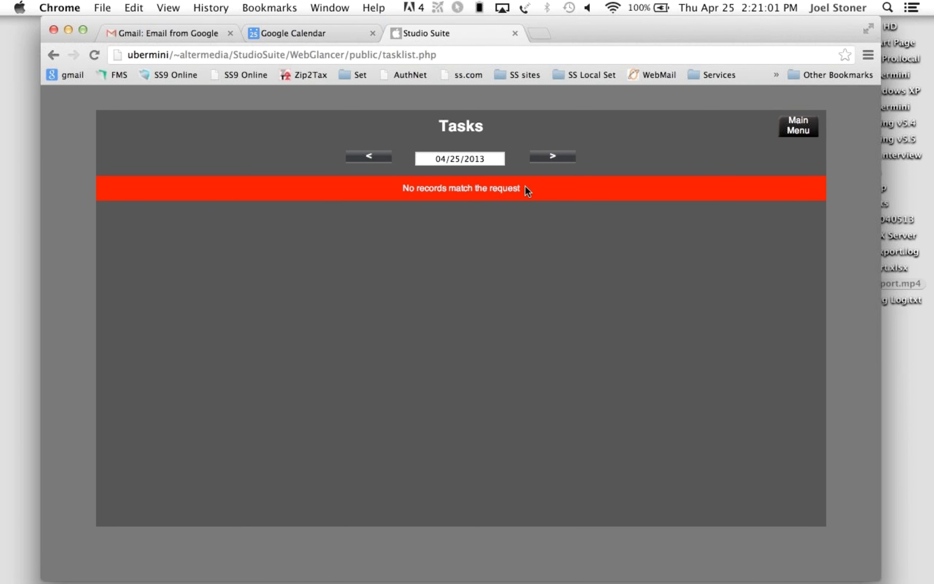
click(543, 158)
click(794, 129)
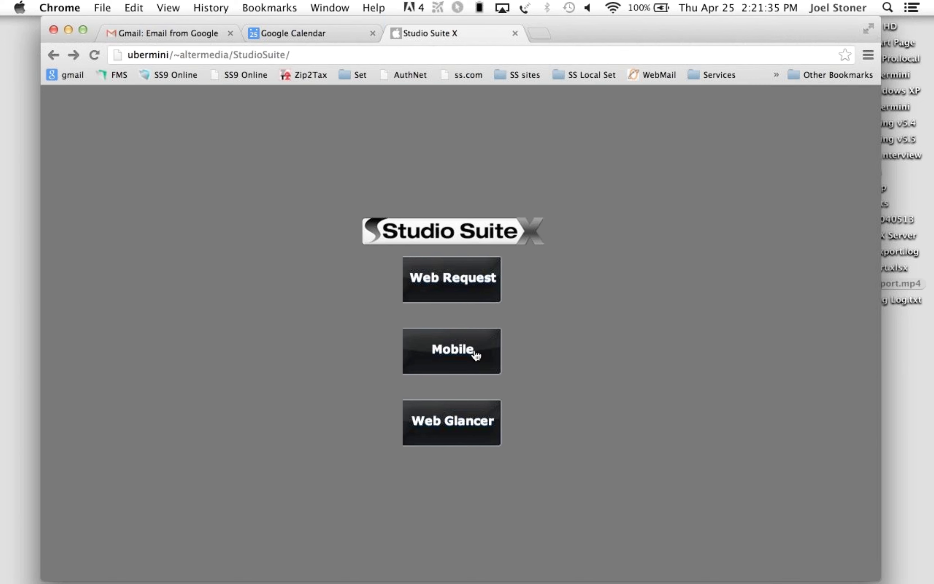
- Log in to the Mobile module with the prefilled credentials and shrink the browser window to about phone size
click(476, 354)
click(465, 278)
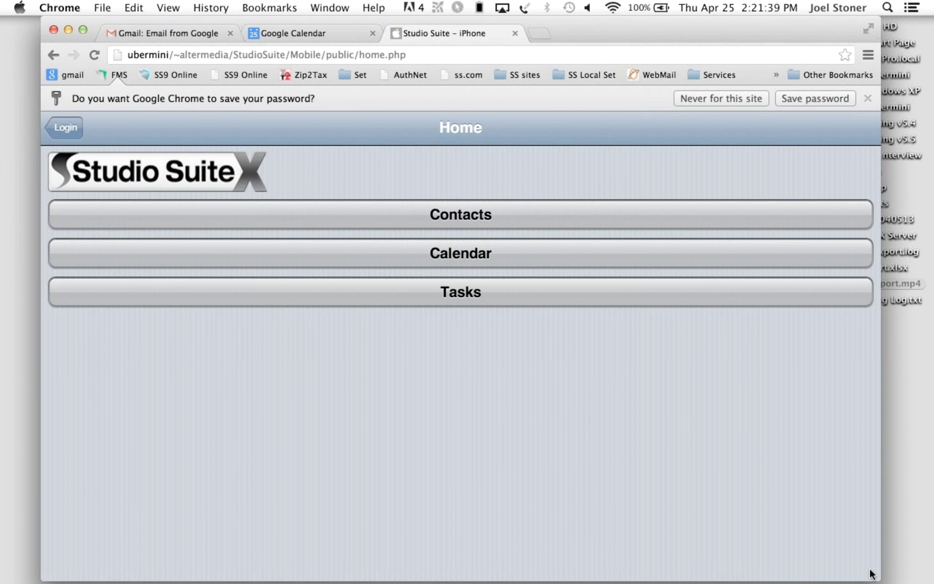
drag(870, 572, 123, 384)
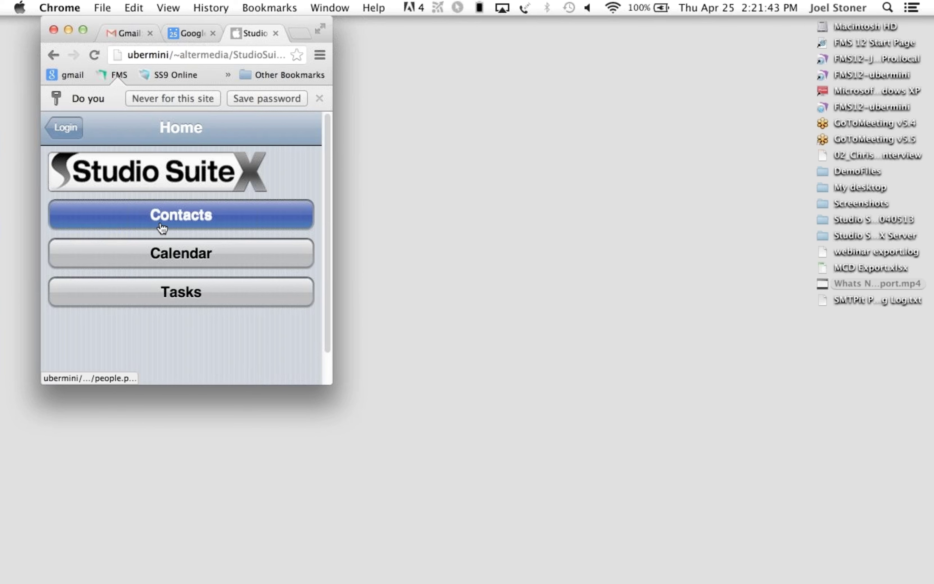
- Open the mobile calendar and look through the events listed for 04/25/2013
click(164, 253)
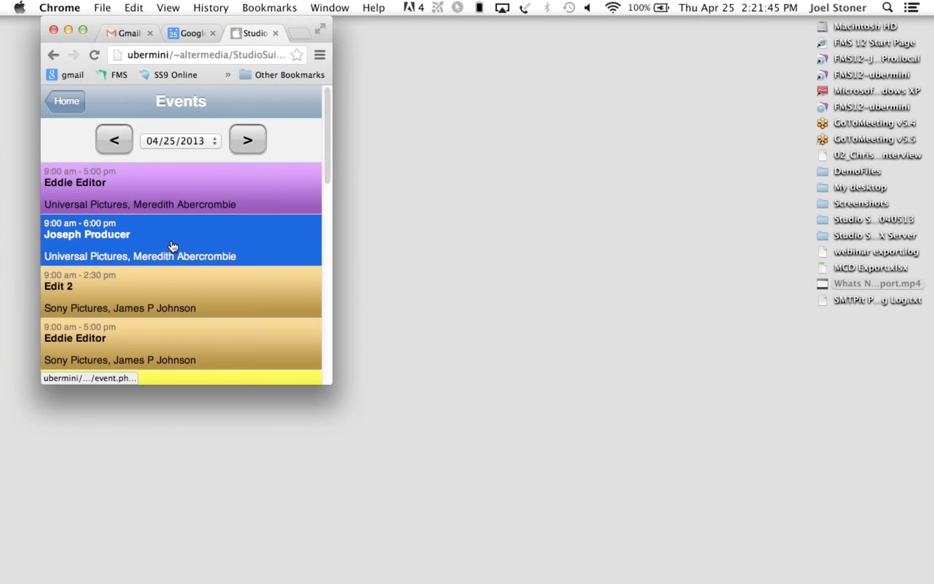
scroll(182, 245, down, 5)
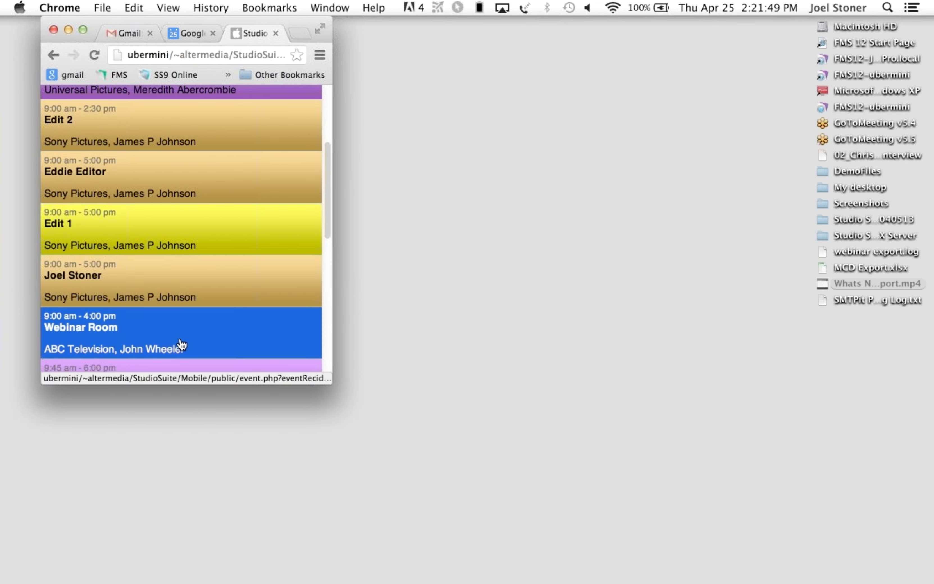
scroll(179, 342, down, 1)
scroll(179, 339, down, 5)
scroll(176, 278, up, 3)
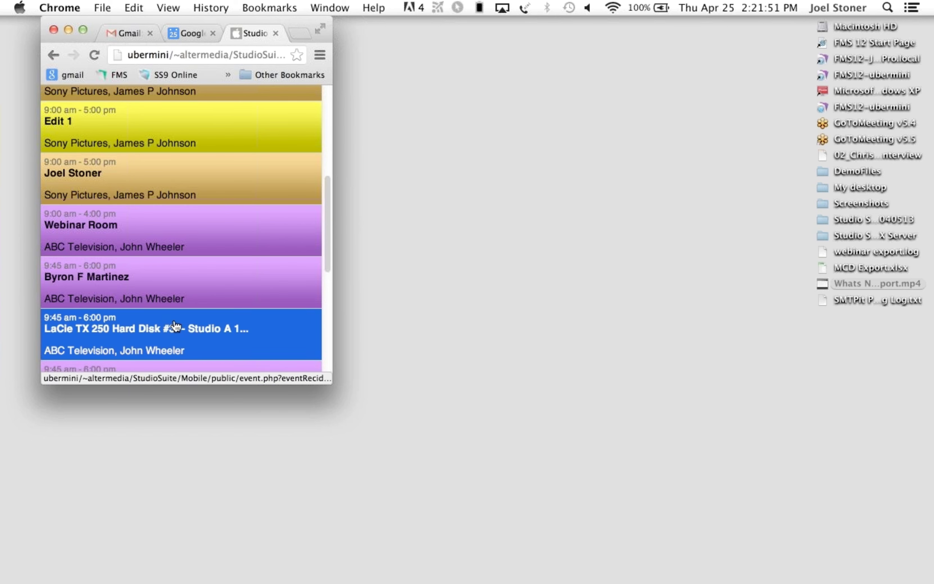
scroll(137, 245, up, 5)
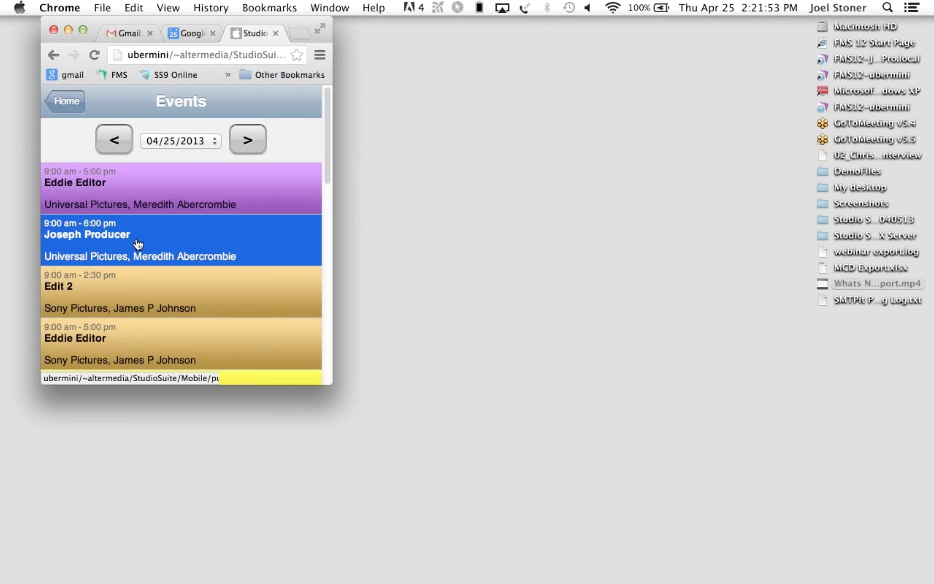
- Show the mobile events for 04/26/2013, view the details of the second Avid 2 event, and return to the list
click(235, 143)
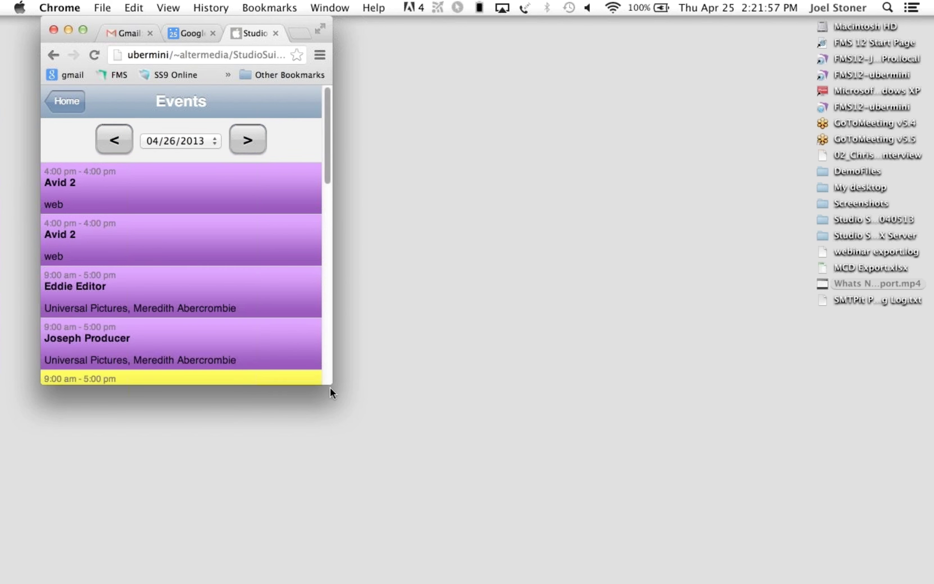
click(204, 252)
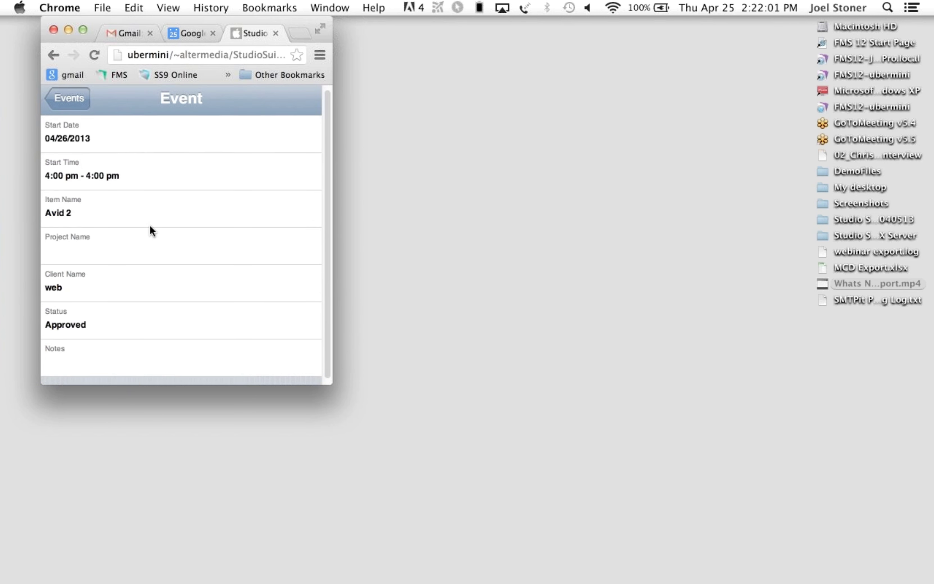
click(58, 105)
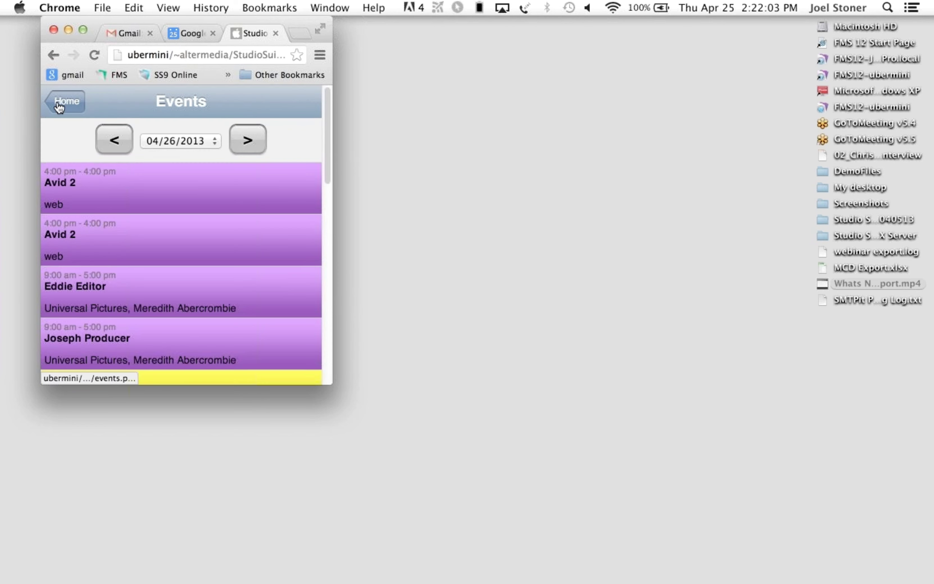
- Enlarge the browser window and, in Google Calendar's day view of Thursday 4/25, shorten the 10 am Edit 1 event to end at 2 pm
drag(326, 382, 859, 543)
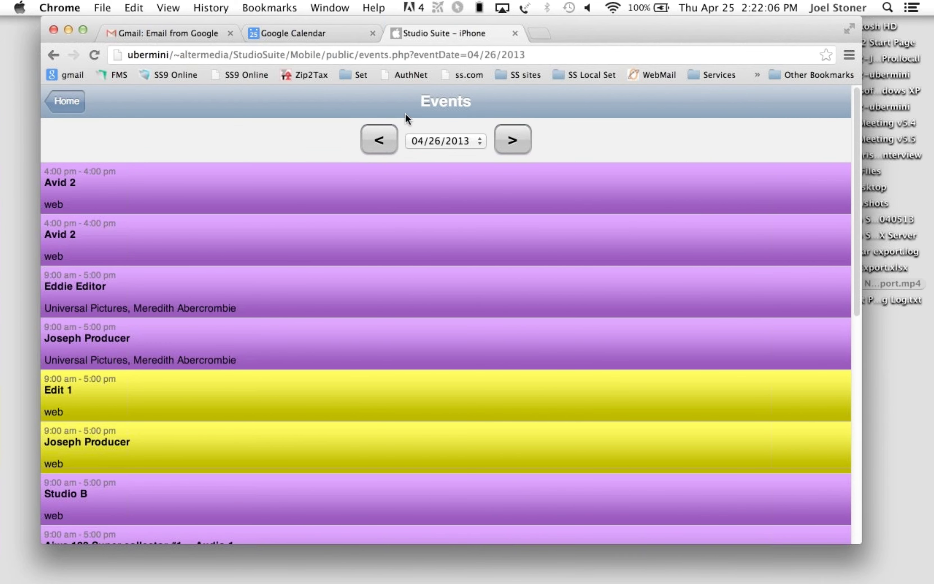
click(338, 29)
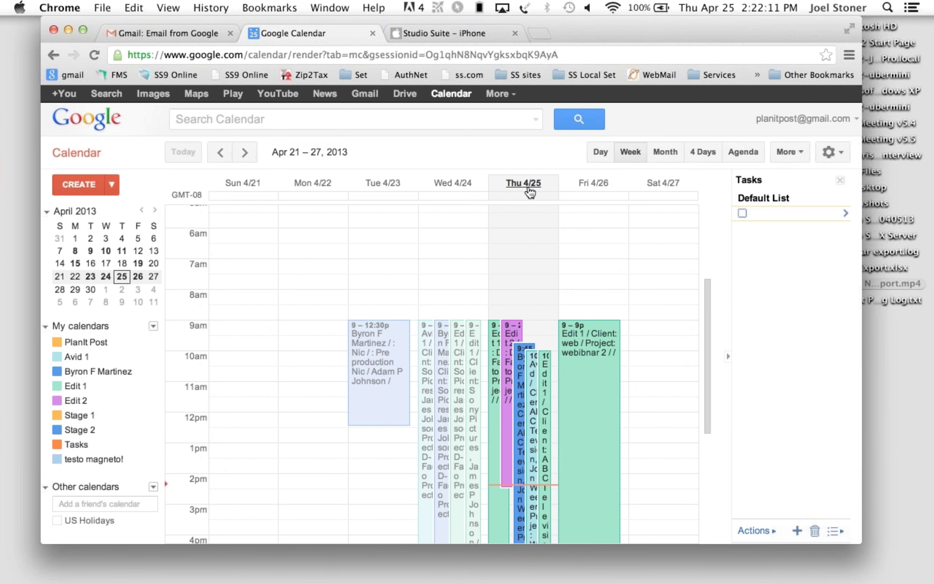
click(530, 192)
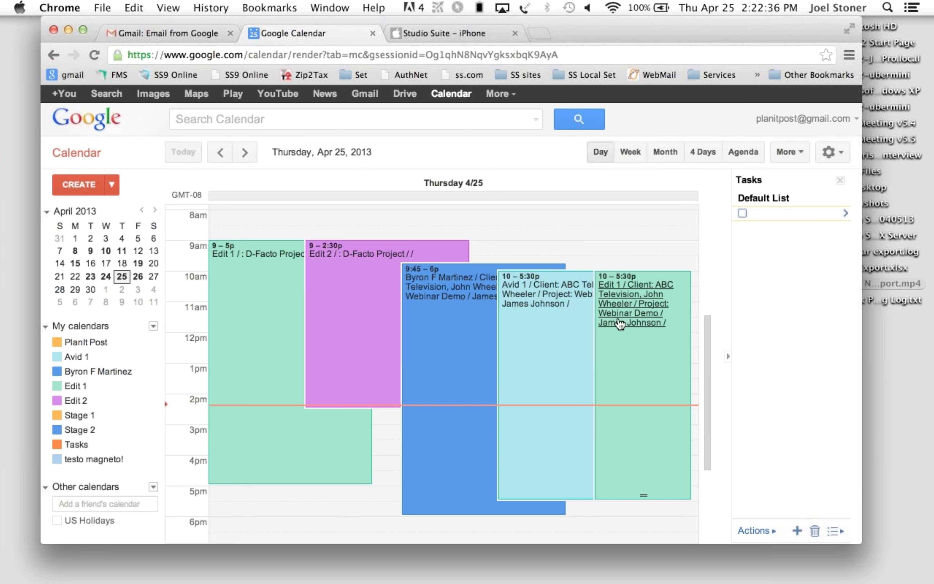
drag(644, 495, 655, 389)
drag(655, 386, 653, 383)
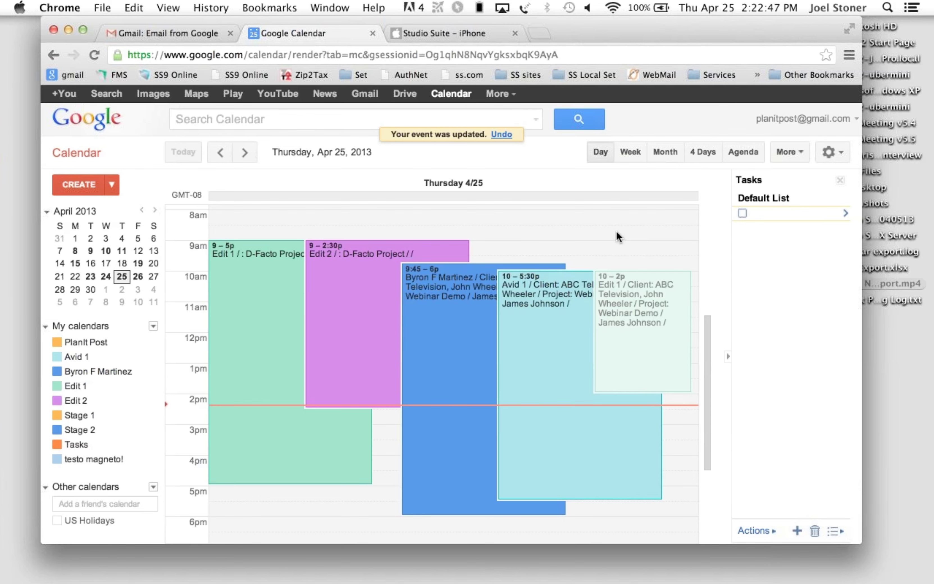
- Switch to FileMaker Pro and compare the Webinar Demo project's Edit 1 line item times with the Google Calendar event
key(super+h)
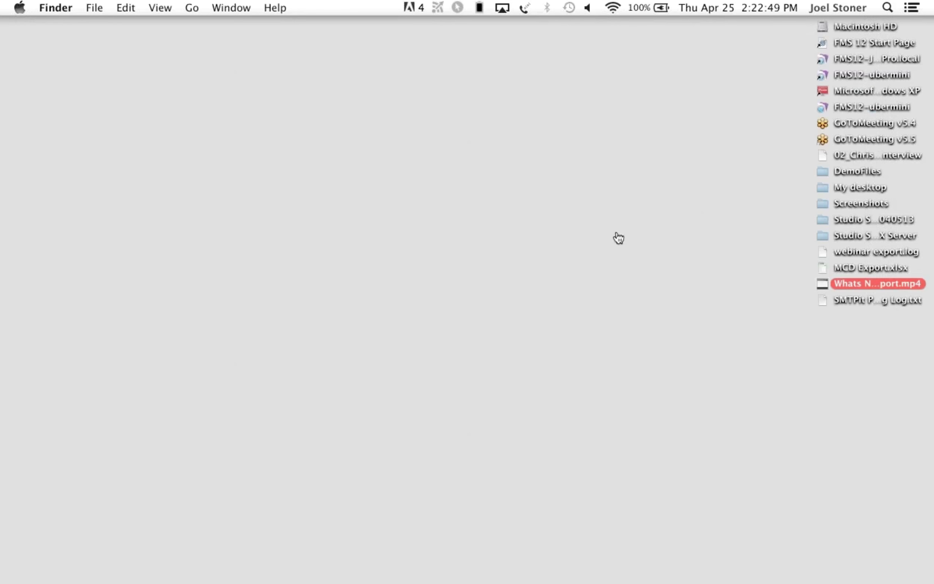
key(super+Tab)
key(super+Tab)
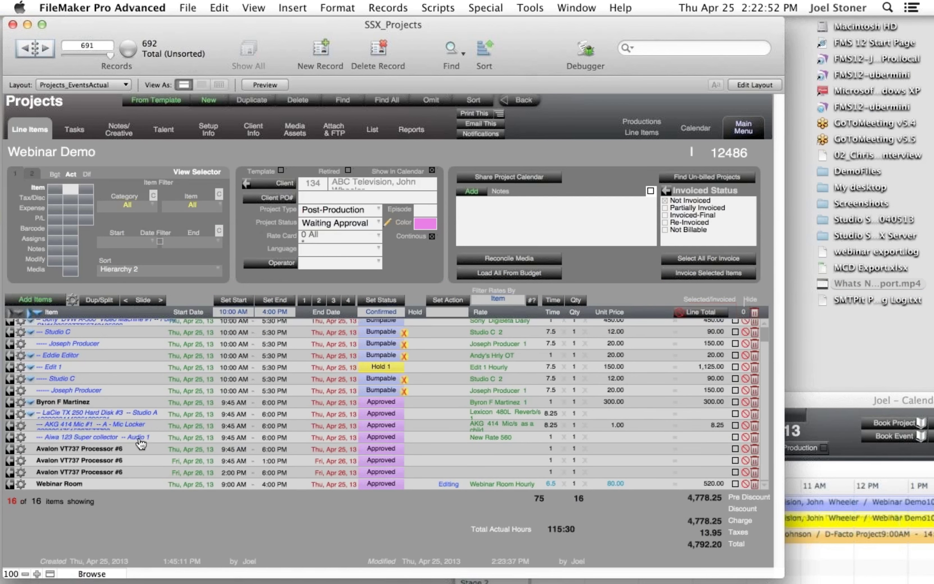
scroll(141, 444, up, 2)
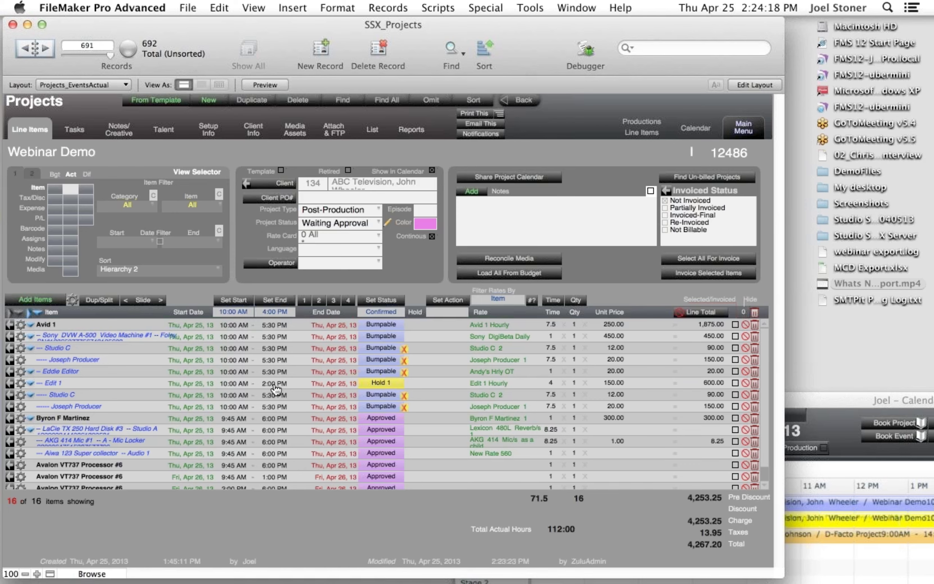
key(super+Tab)
key(super+Tab)
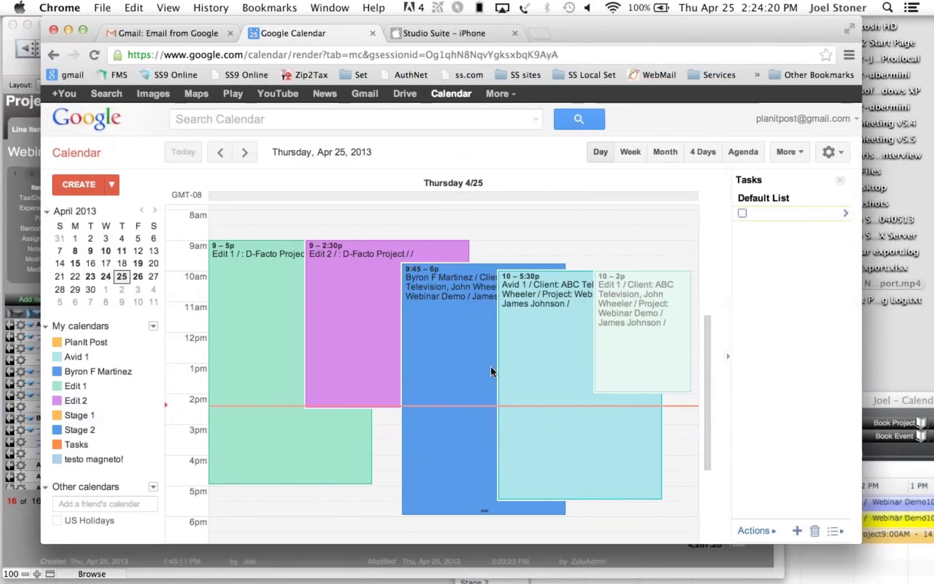
key(super+Tab)
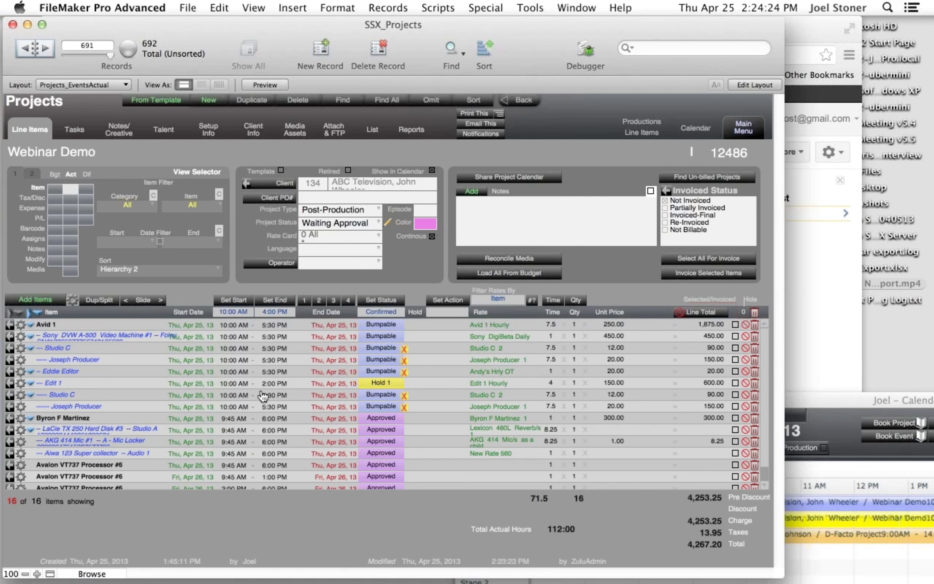
- Set the Edit 1 line item's end time to 12:00 PM and save it without matching the project's other events
click(273, 383)
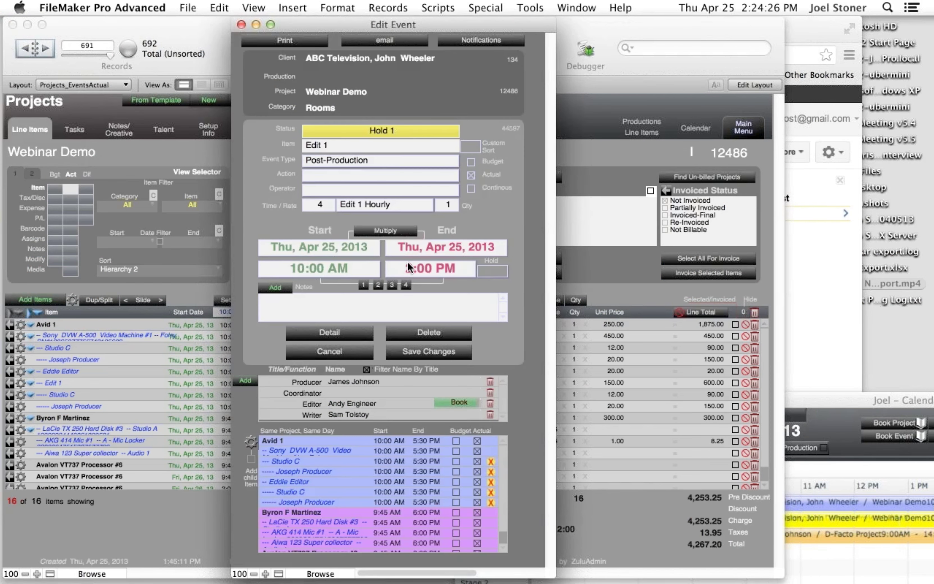
click(408, 263)
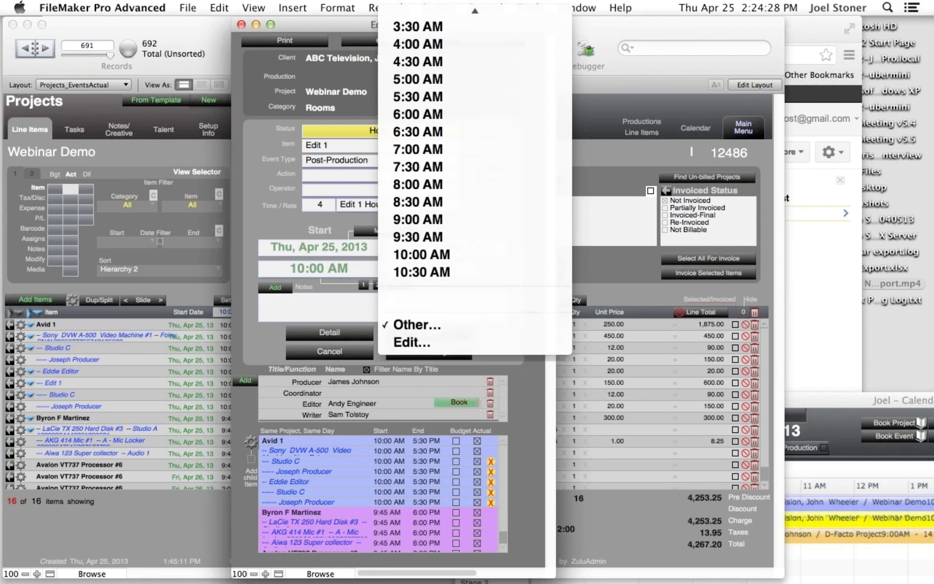
scroll(445, 101, up, 5)
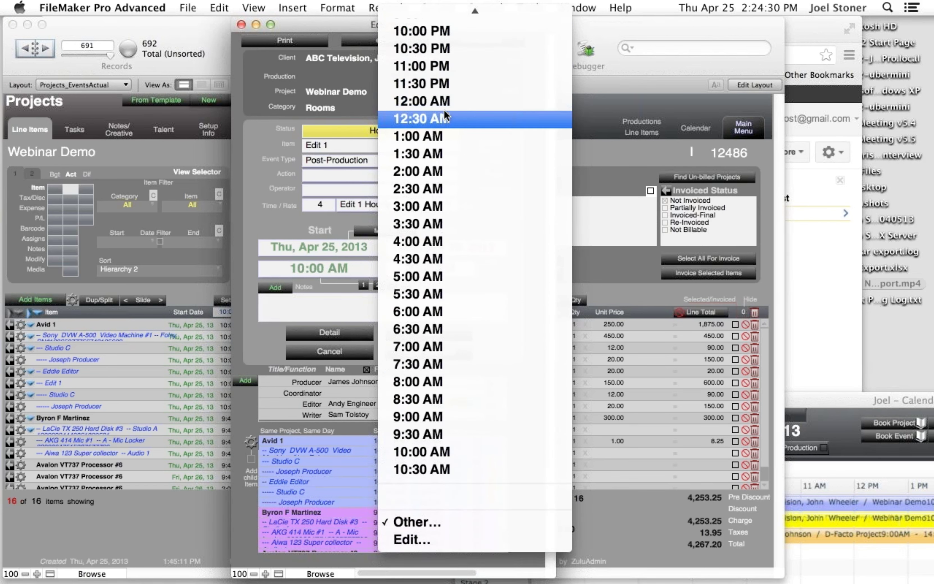
scroll(445, 117, up, 5)
scroll(422, 112, up, 5)
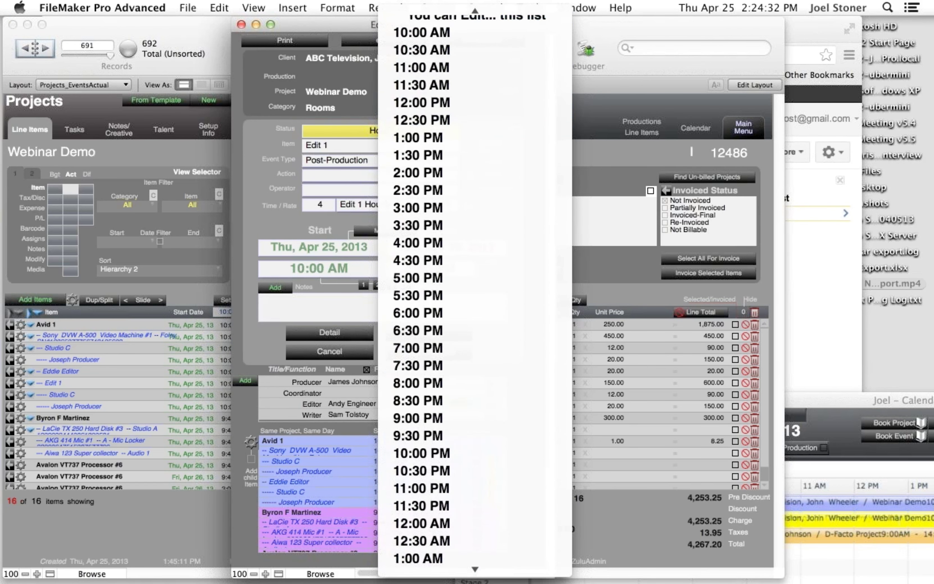
click(422, 103)
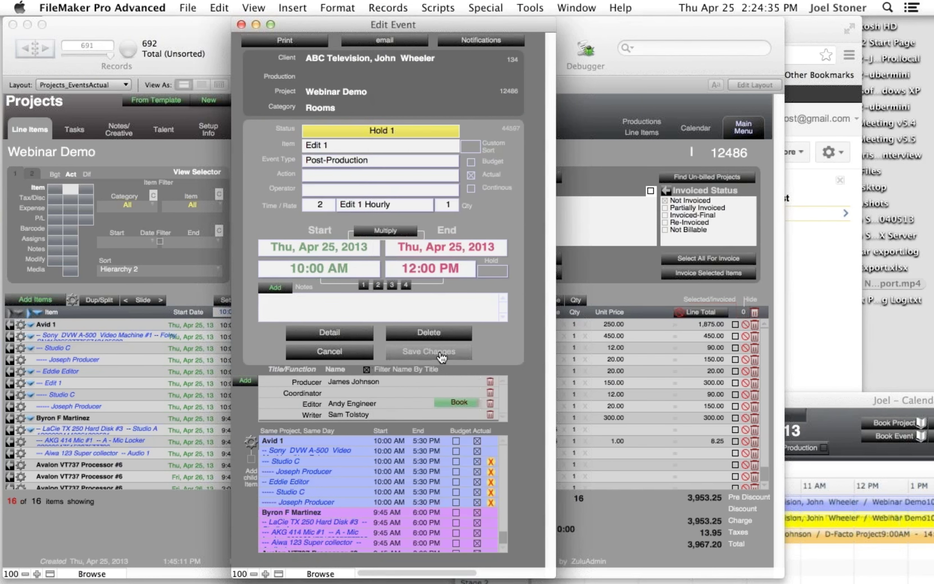
click(438, 357)
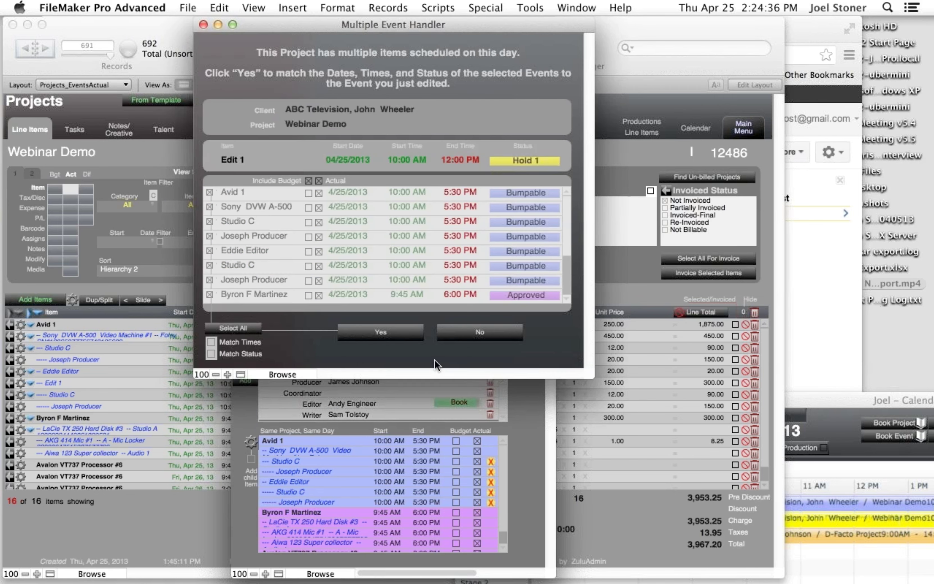
click(498, 329)
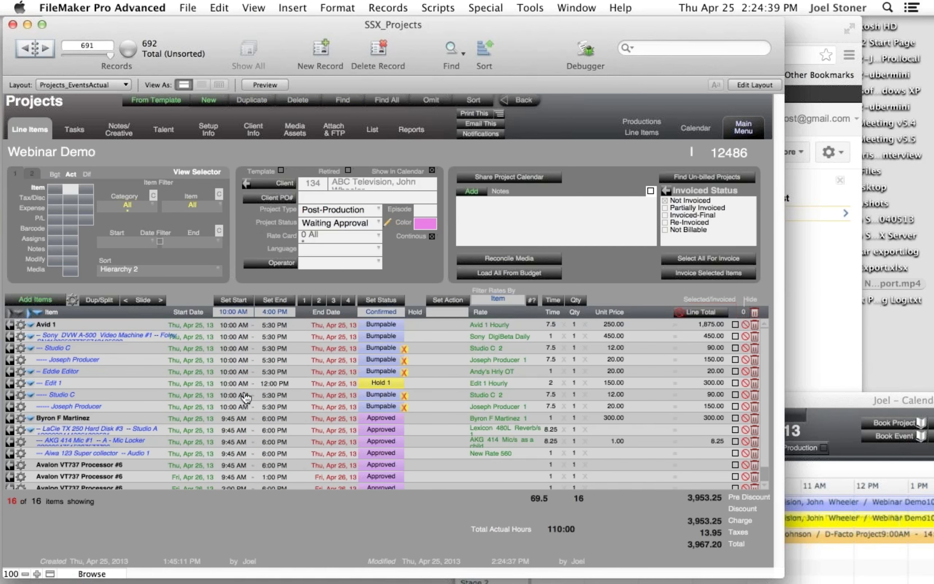
- Switch to Google Calendar in Chrome and refresh Thursday, Apr 25 by paging to the previous day and back
click(816, 32)
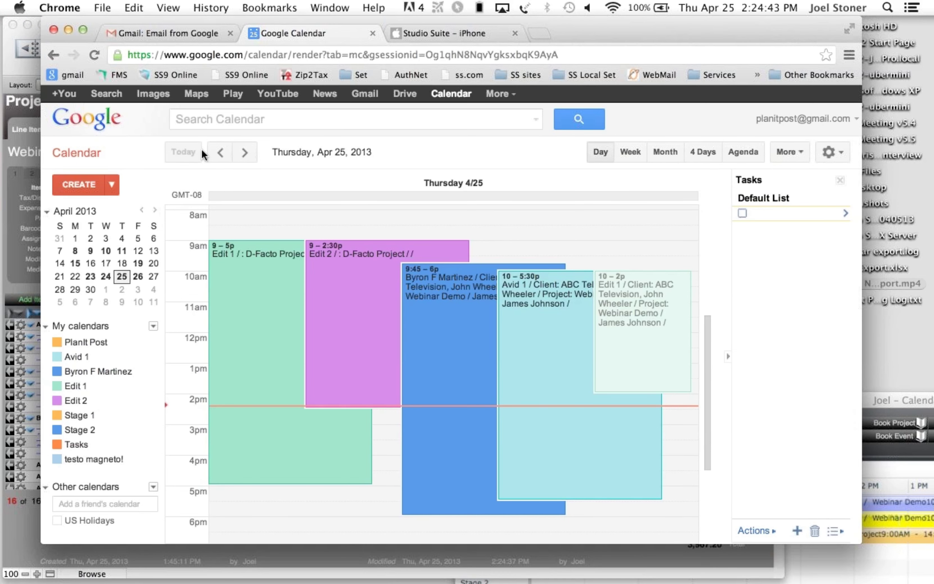
click(221, 152)
click(251, 154)
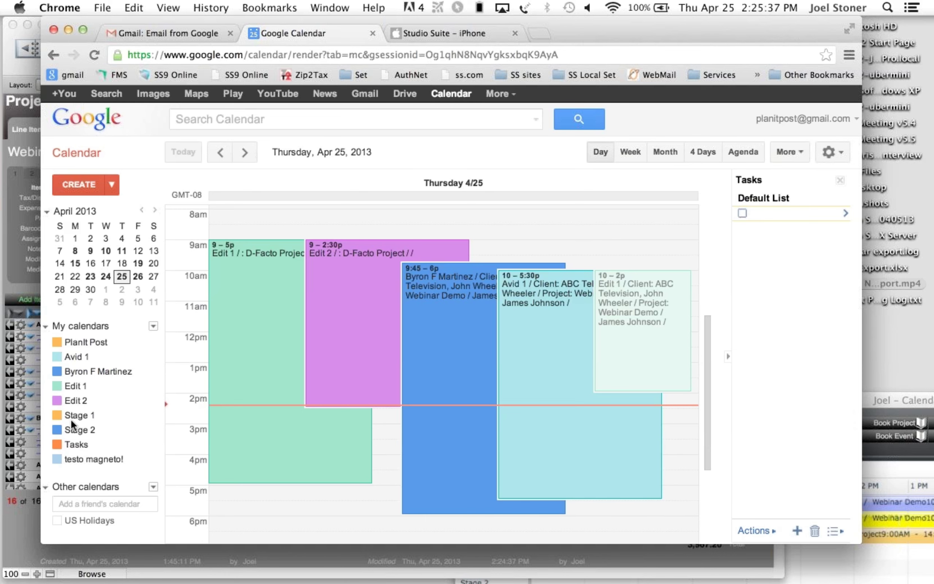
- Hide and reshow the staff member's calendar below Avid 1, and view Wednesday, Apr 24 before returning to Thursday, Apr 25
click(60, 371)
click(61, 374)
click(61, 374)
click(61, 375)
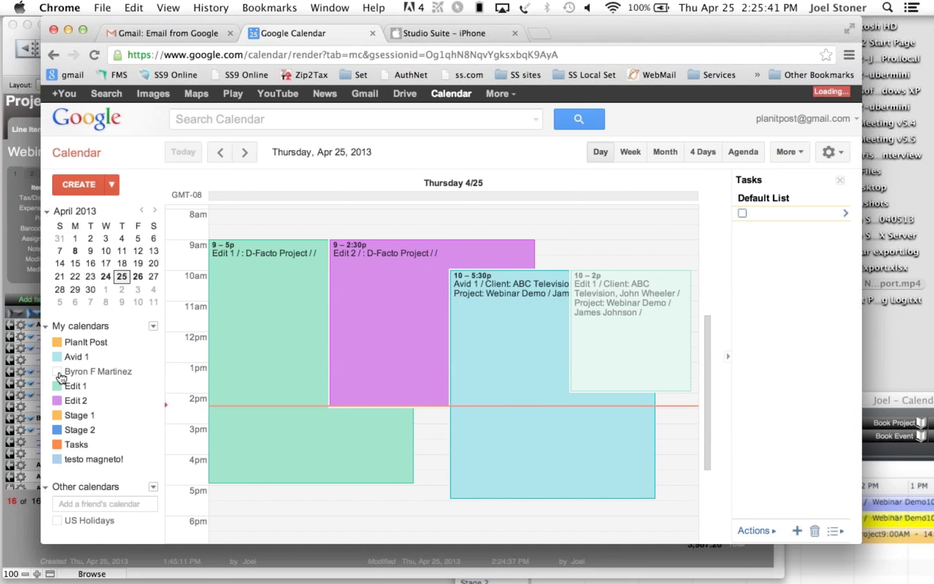
double_click(61, 374)
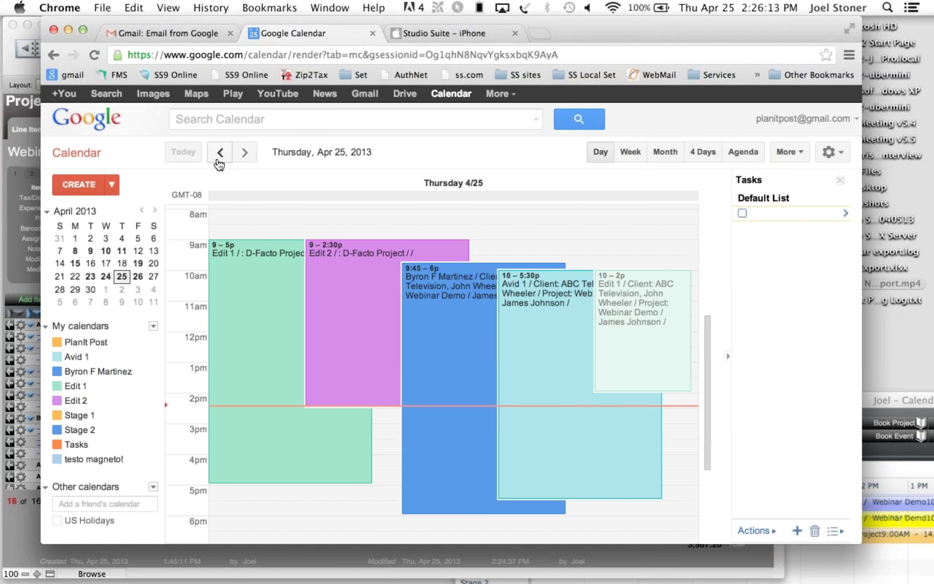
click(219, 159)
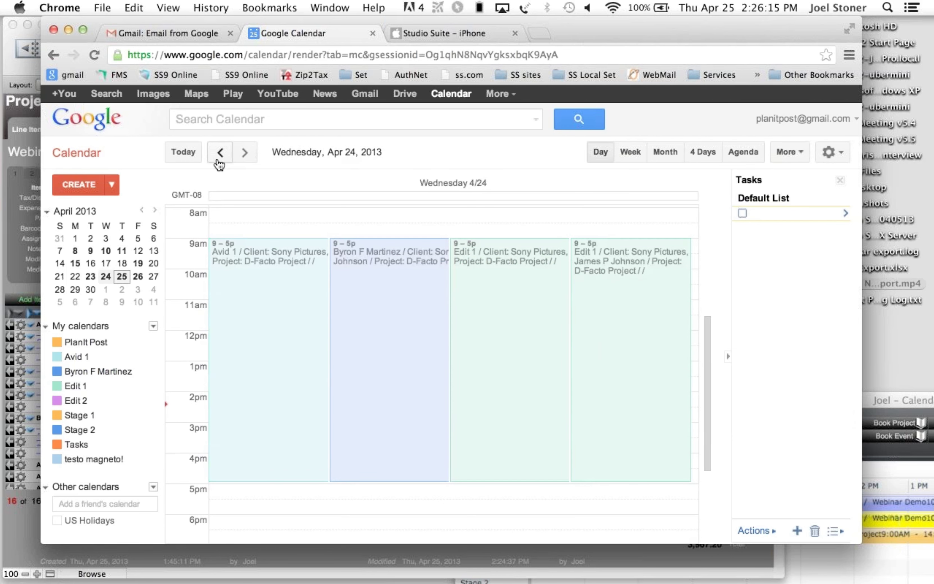
click(245, 156)
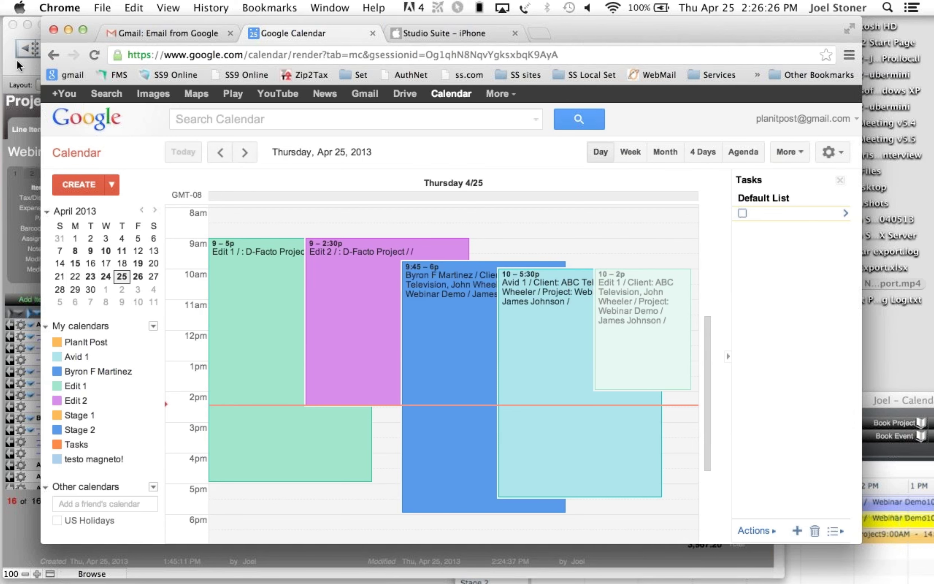
- Switch to the main menu in FileMaker Pro and look through today's Line Items list
click(16, 62)
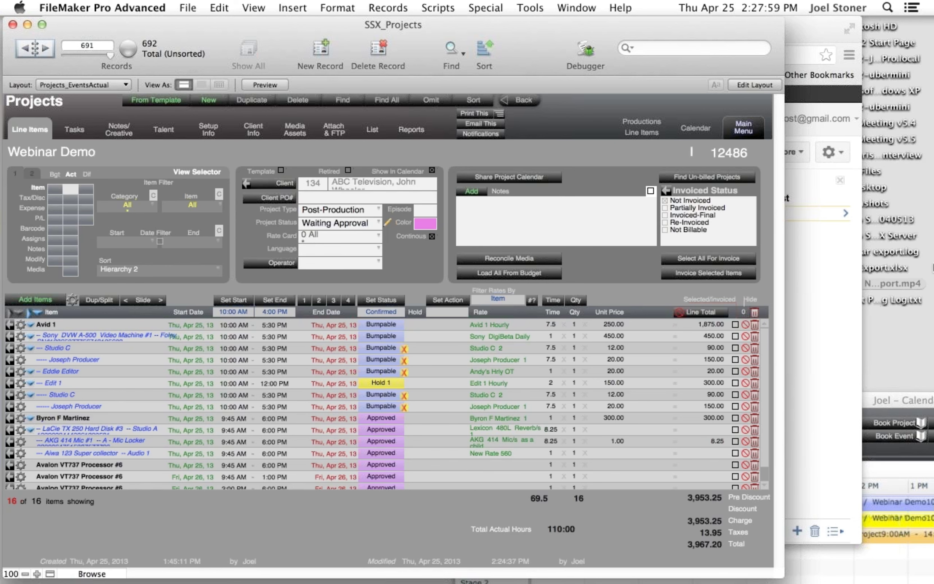
click(740, 130)
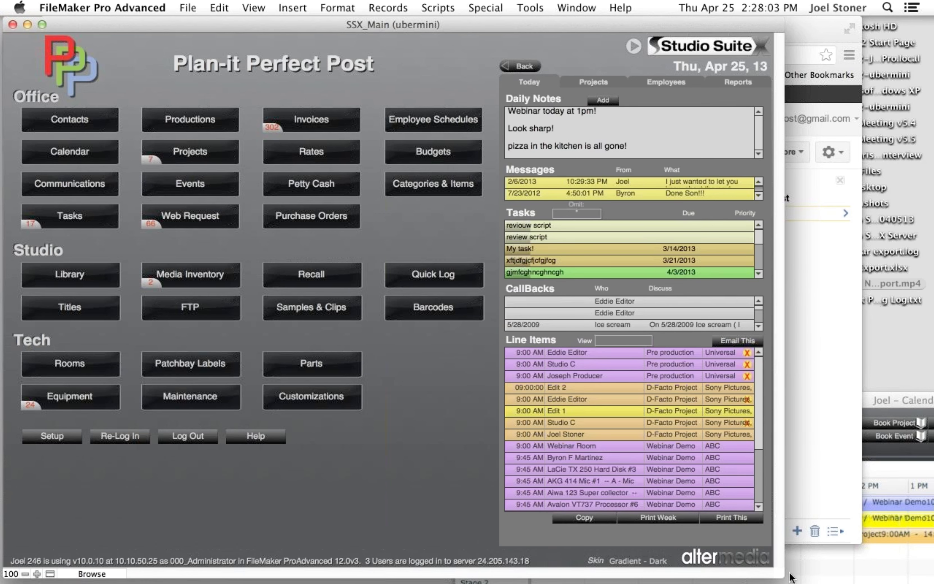
drag(784, 575, 783, 559)
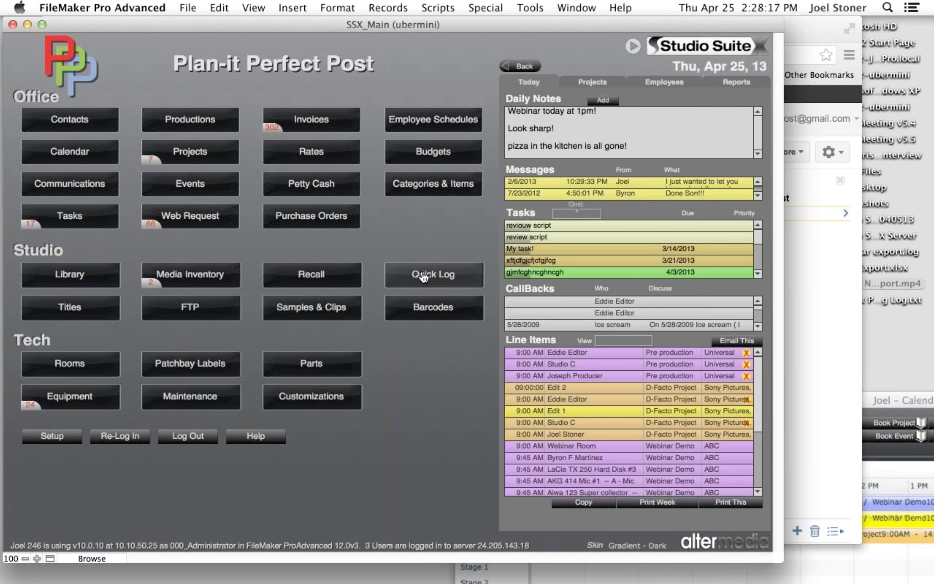
scroll(577, 397, down, 3)
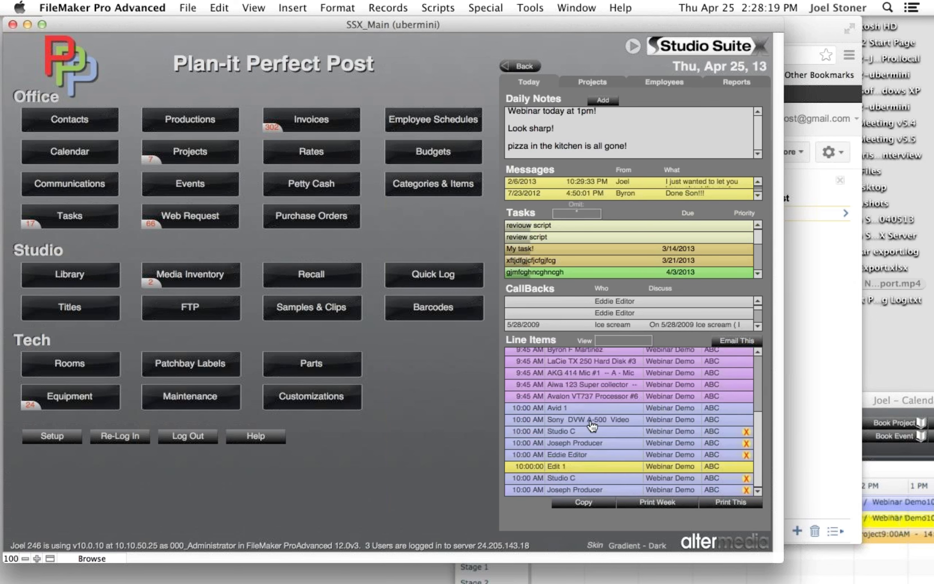
scroll(592, 425, up, 3)
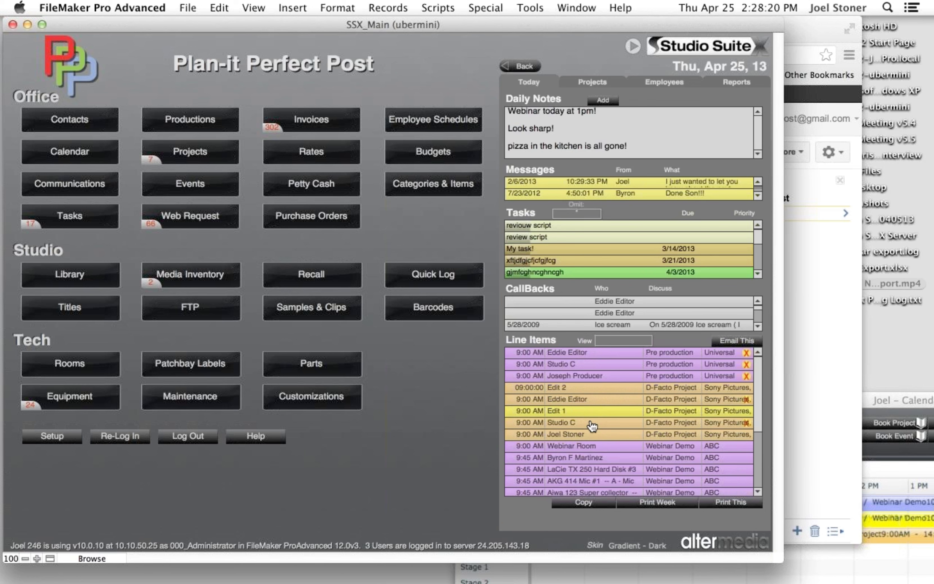
- Start a Quick Log entry for ABC Television's Webinar Demo project, find the employee by first name and select them for booking
click(443, 282)
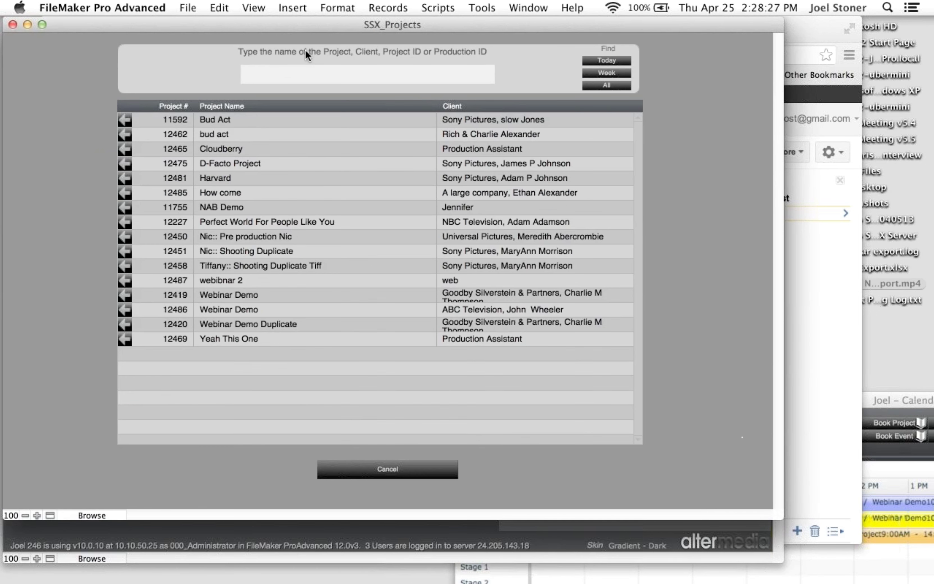
click(350, 241)
click(185, 115)
text(joe)
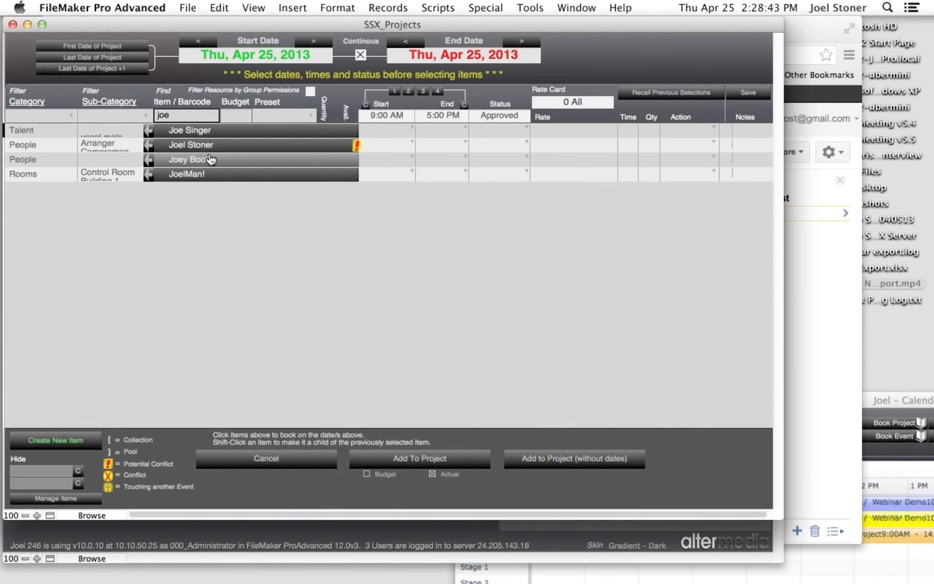
click(214, 149)
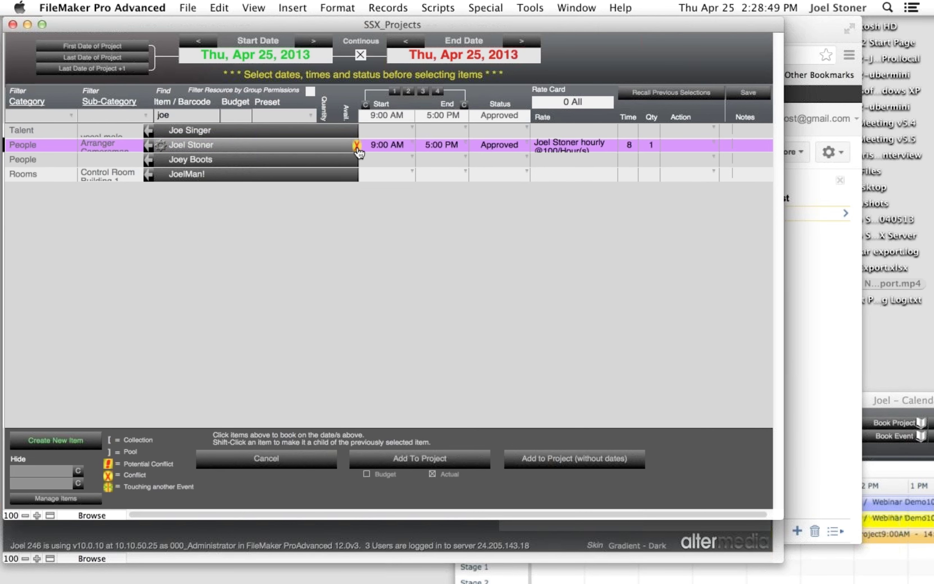
- Set the employee's booking to start at 5:30 PM and end at 6:00 PM
mouse_move(358, 151)
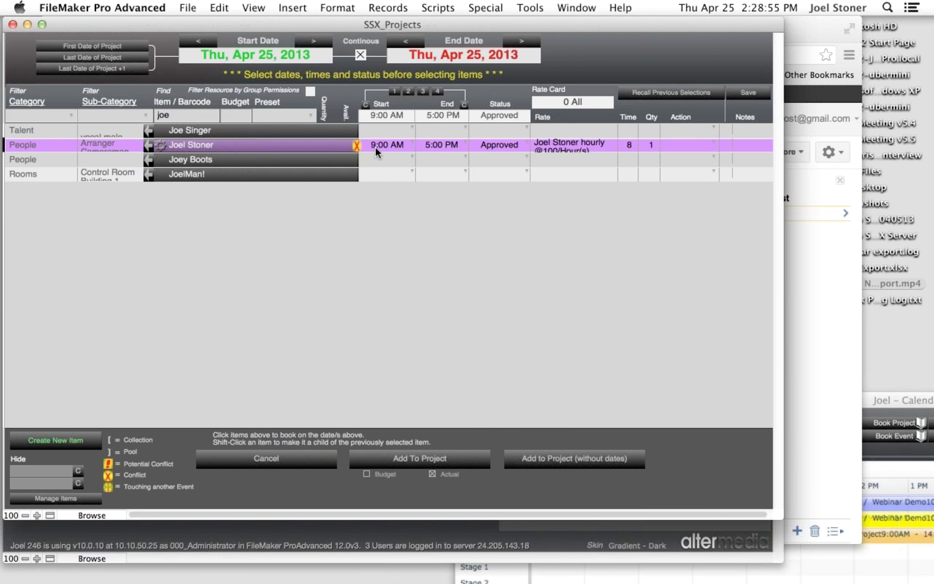
click(375, 147)
scroll(391, 284, down, 5)
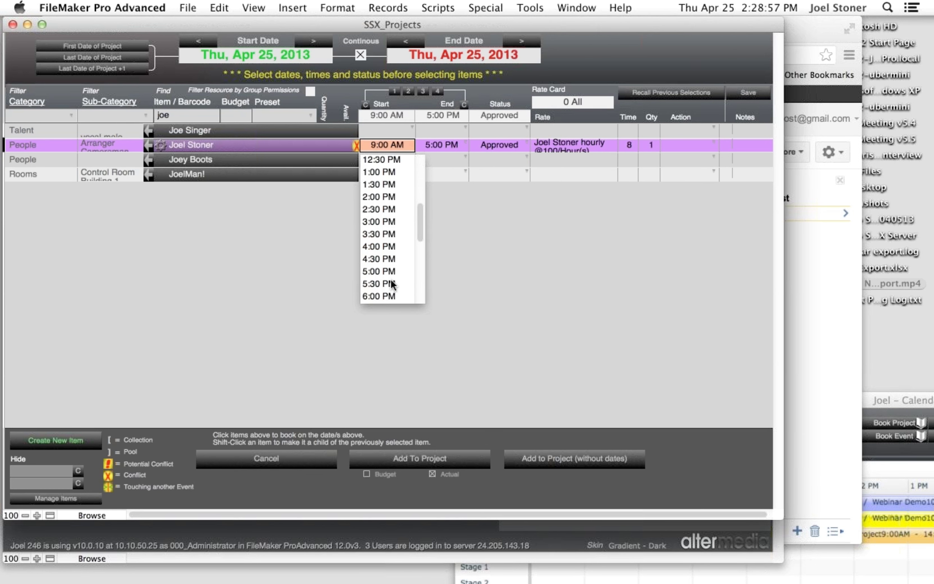
click(391, 284)
key(Tab)
scroll(457, 268, down, 1)
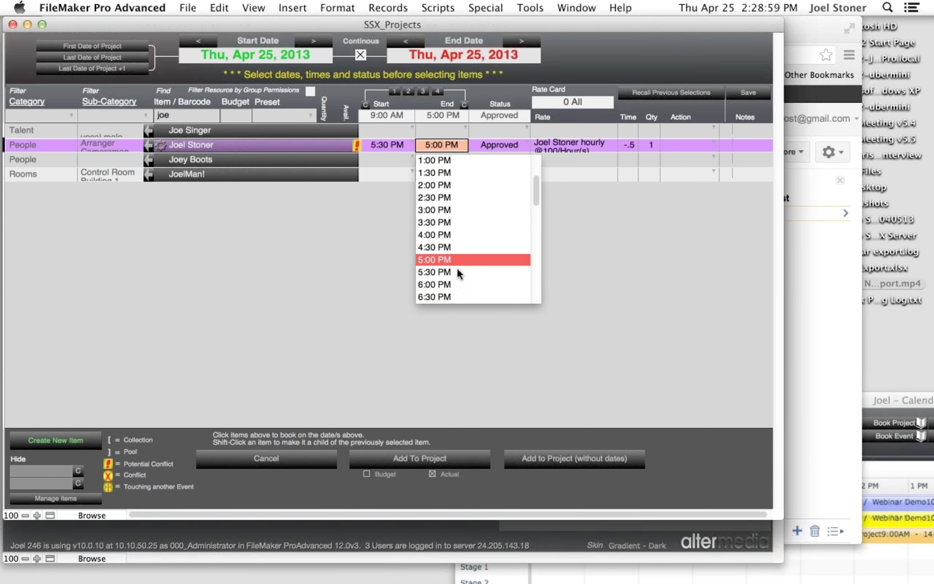
click(450, 280)
key(Tab)
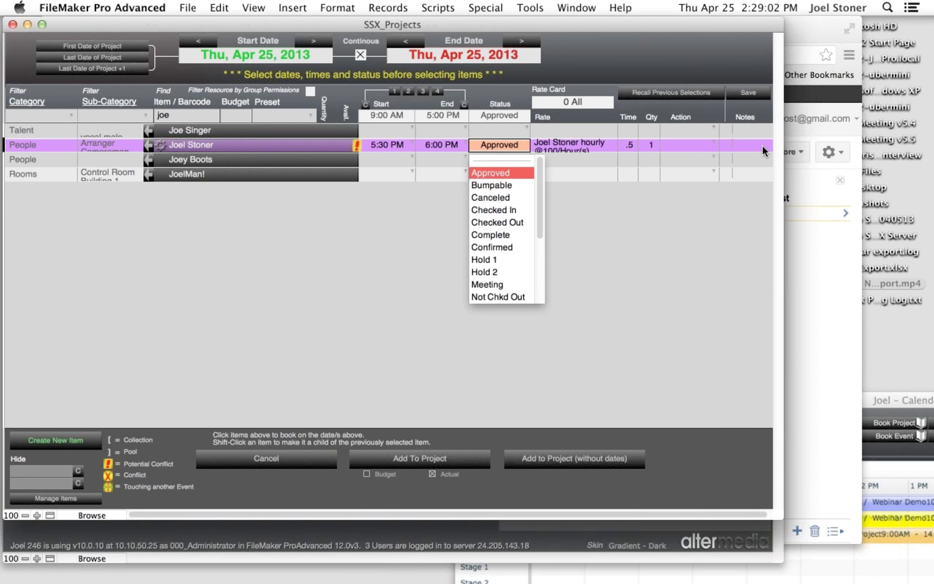
- Enter the note "re-edit per dude in hallway" for the booking and add it to the project
click(755, 146)
text(re)
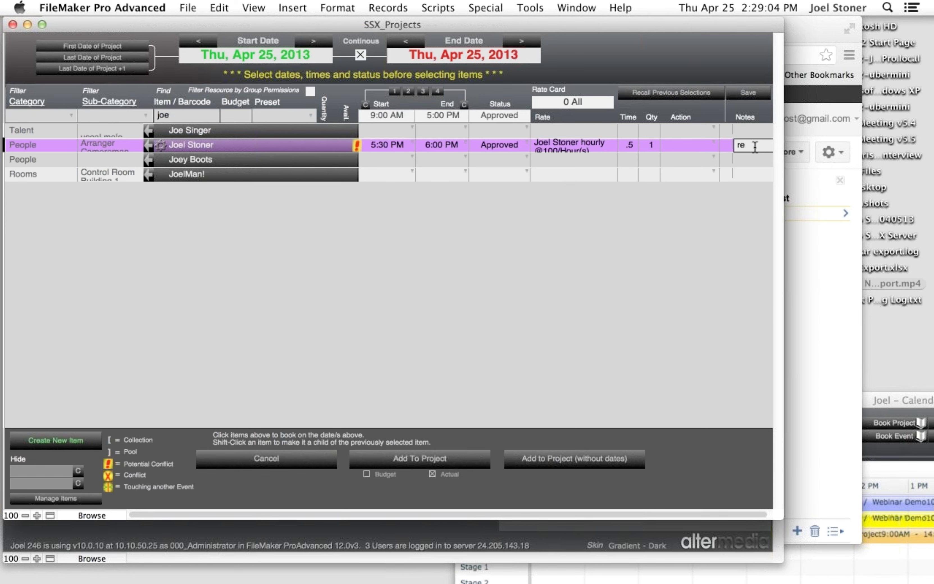
text(-edit per dude in)
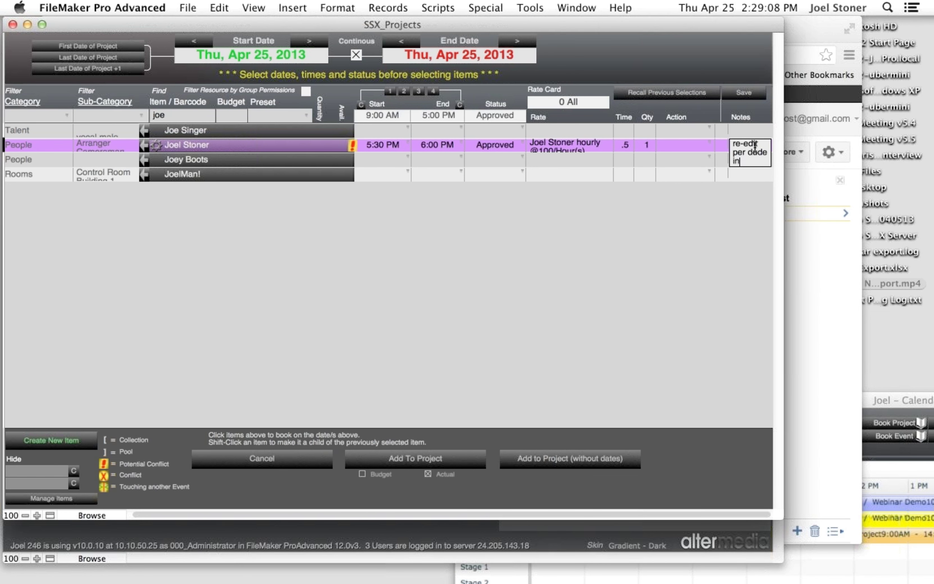
text( hallway)
key(KP_Enter)
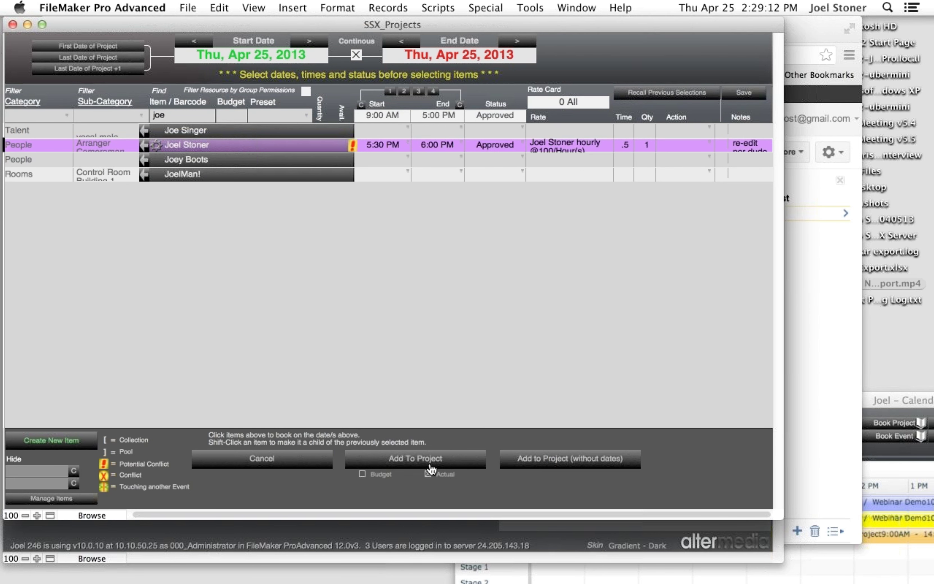
click(431, 463)
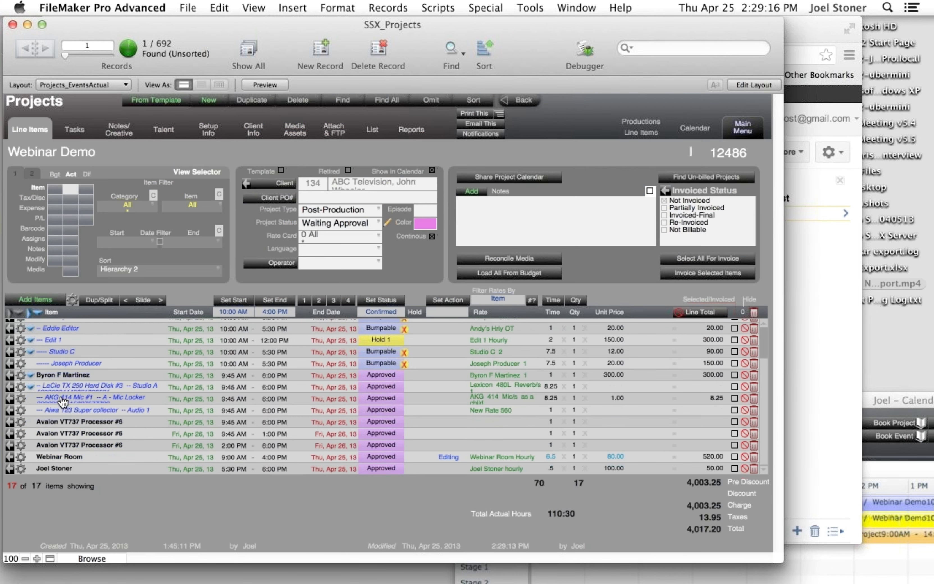
- Change the new 5:30 PM line item's status to Complete and save it without matching the other events
click(390, 471)
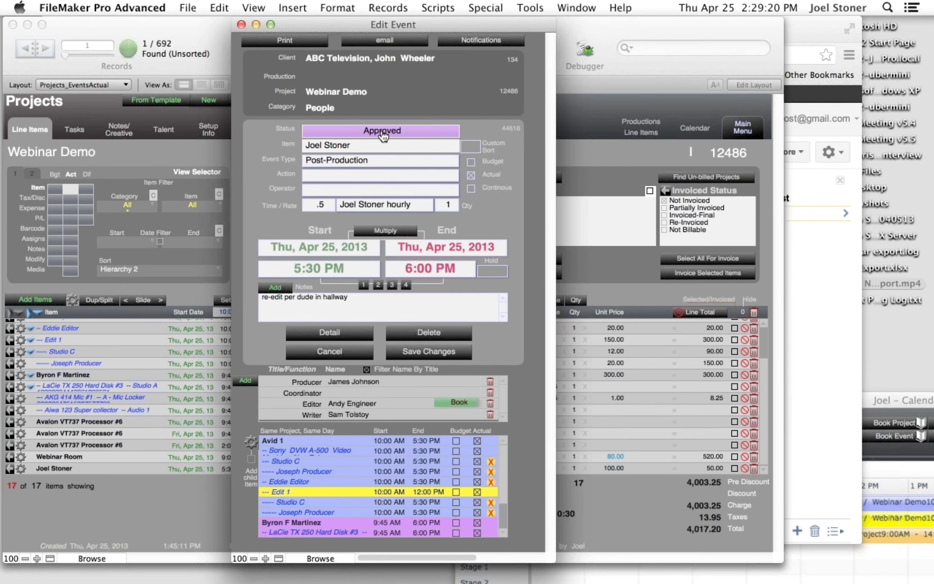
click(386, 131)
click(420, 376)
click(425, 359)
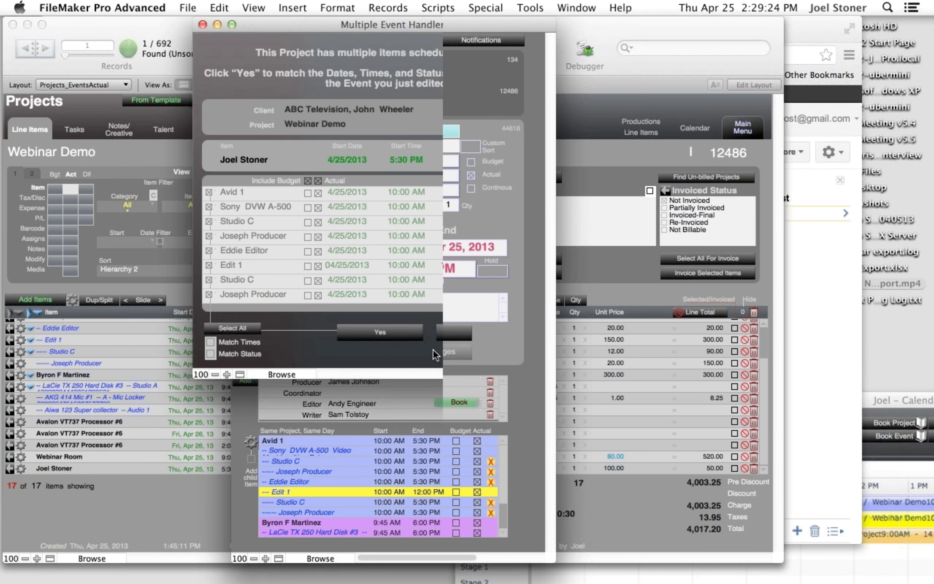
click(478, 332)
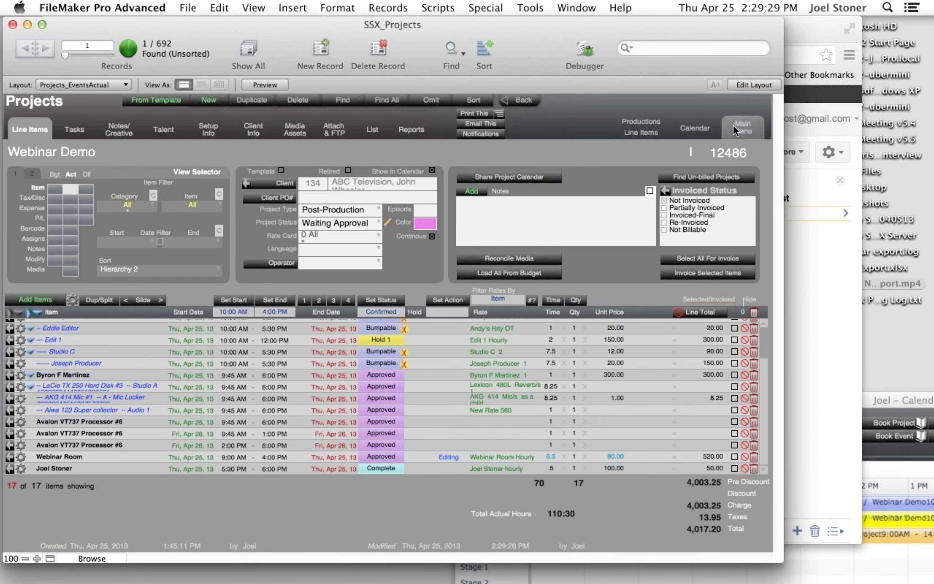
- Check the new 5:30 PM item in the main menu's Line Items list, and open the Barcodes module
click(733, 123)
scroll(620, 432, down, 5)
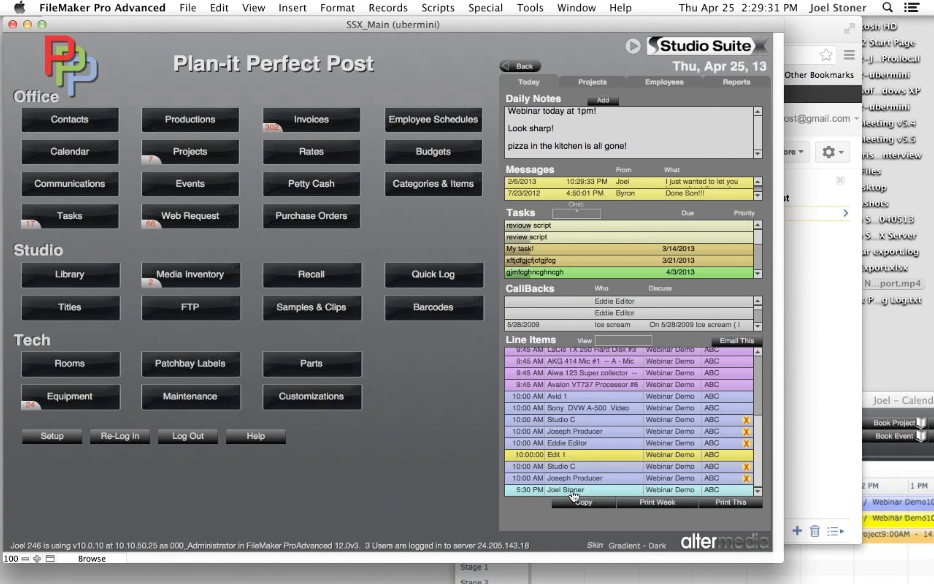
mouse_move(564, 495)
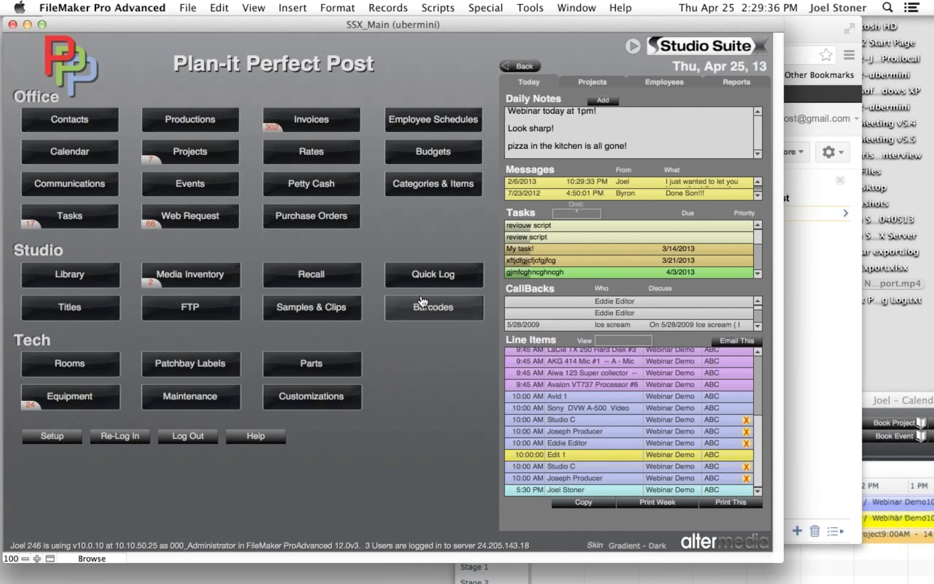
click(432, 305)
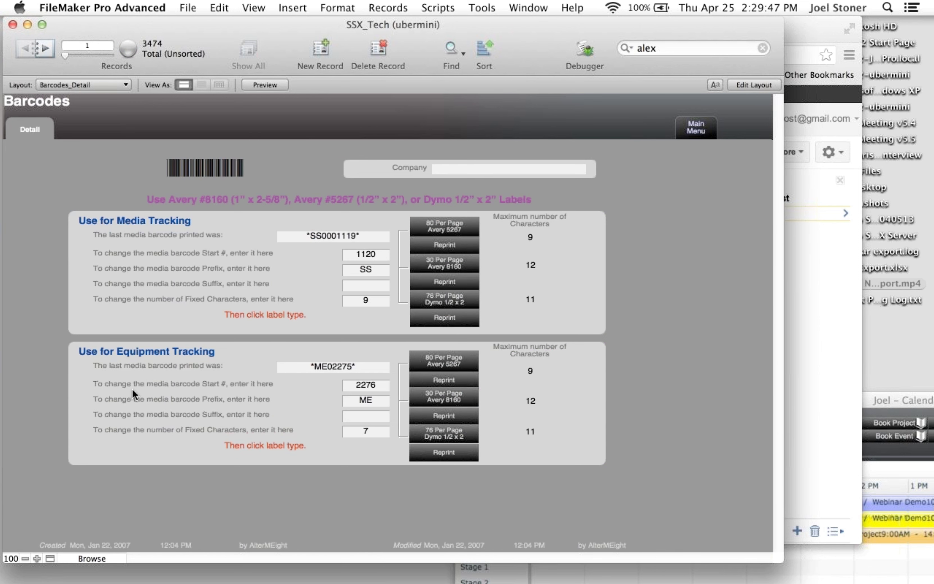
- Open the Employee Schedules module, review the status options in its find filter, and return to the main menu
click(681, 129)
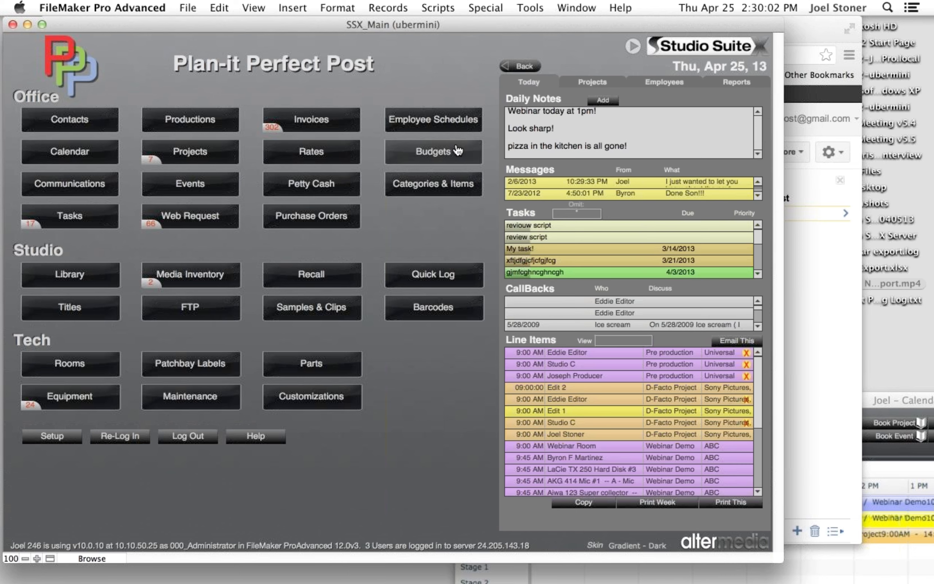
click(448, 127)
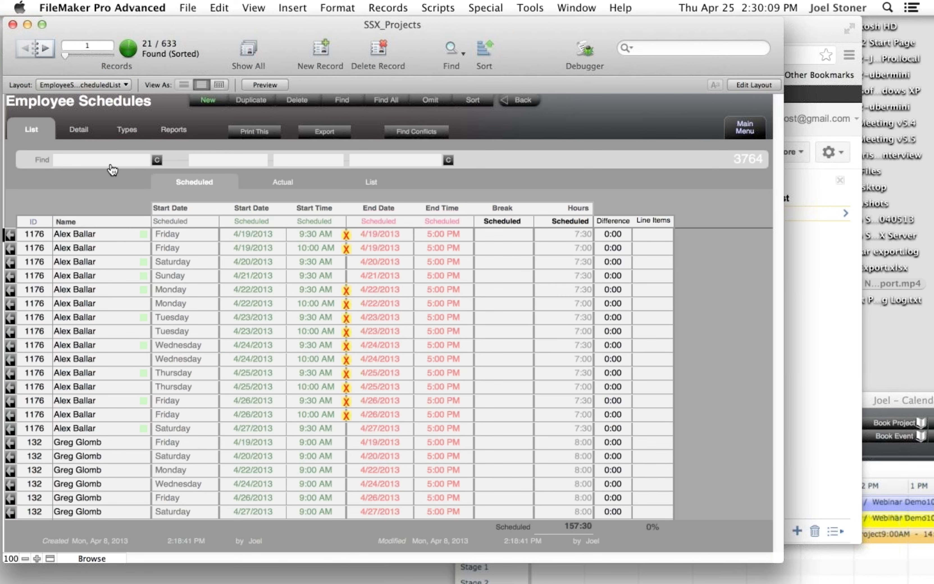
click(371, 162)
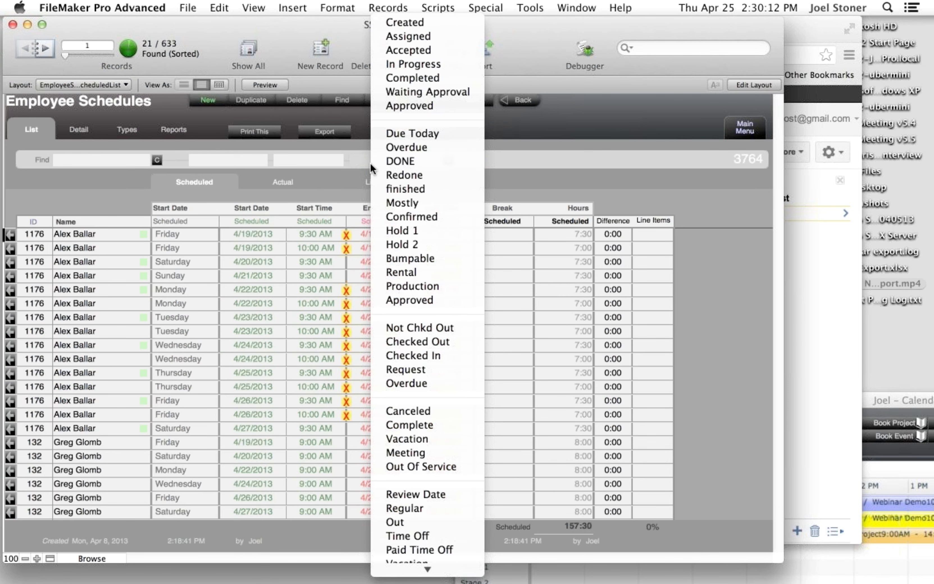
click(662, 194)
click(438, 162)
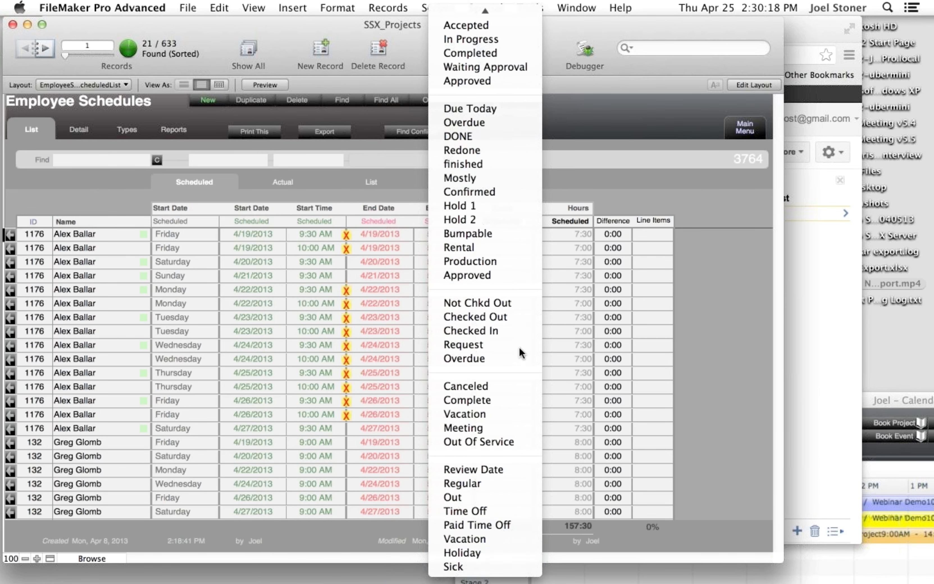
click(662, 189)
click(745, 128)
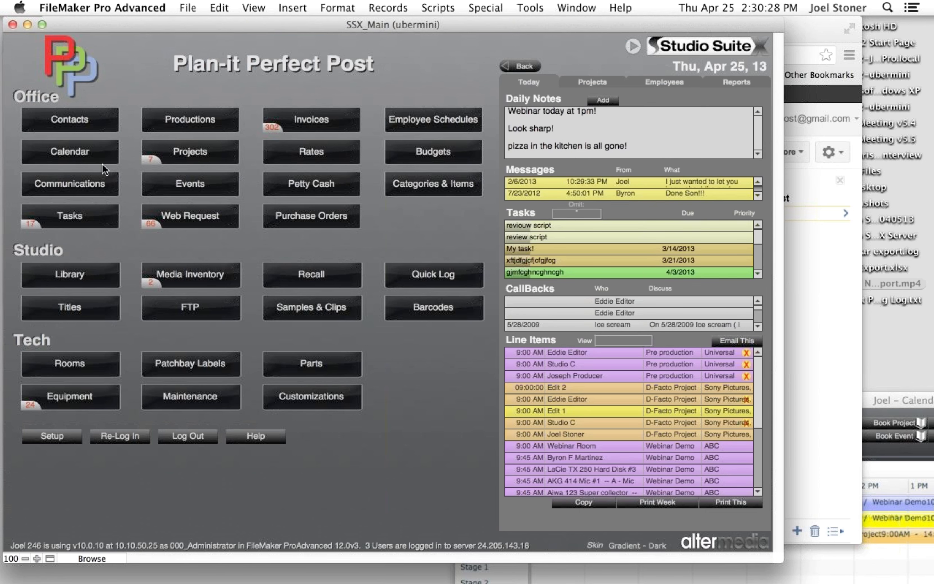
- Open the Web Request module, go back through the records to an earlier request, and try to accept it
click(180, 227)
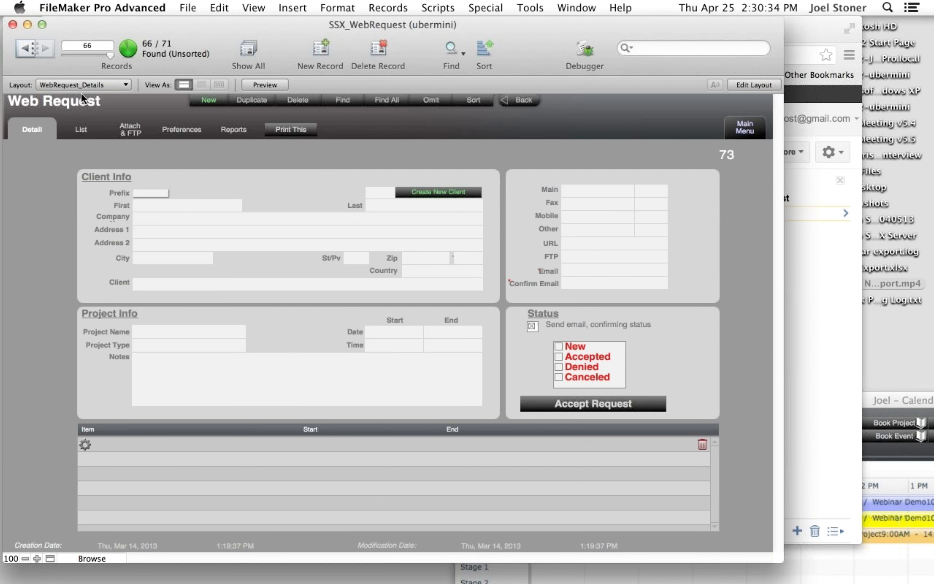
click(19, 46)
click(21, 46)
click(22, 45)
click(21, 45)
click(22, 46)
click(23, 45)
click(23, 45)
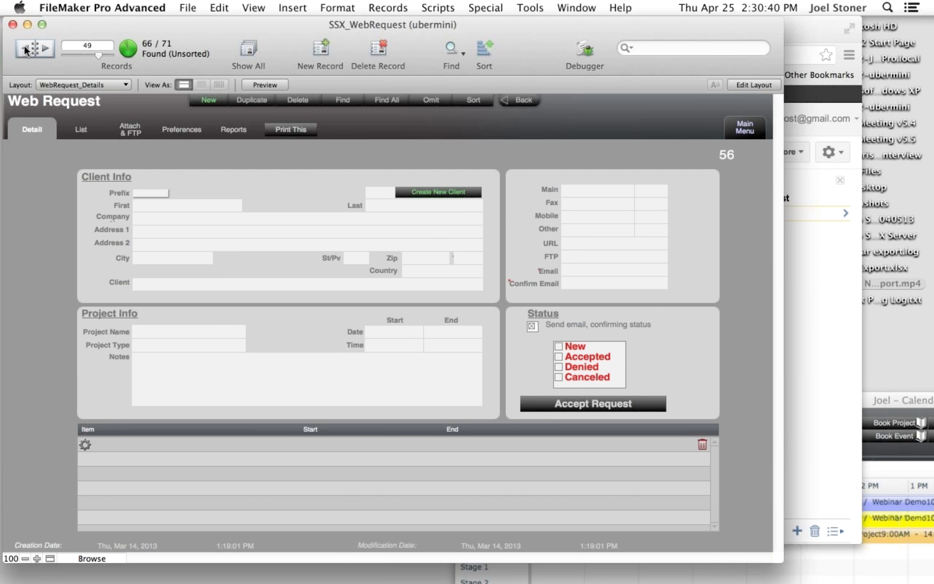
click(24, 45)
drag(96, 57, 65, 54)
click(558, 405)
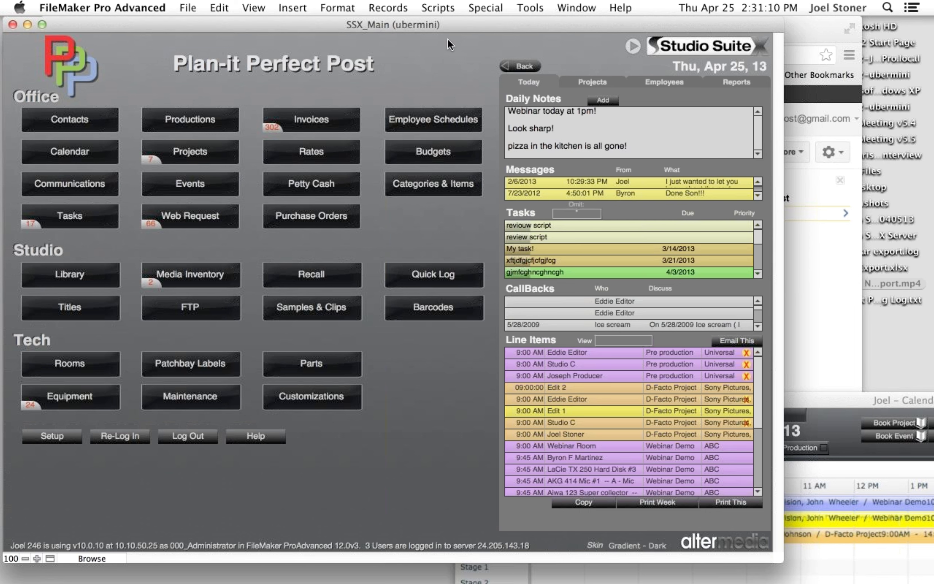
- Check the Contacts list for the web contact and return to the main menu
click(67, 122)
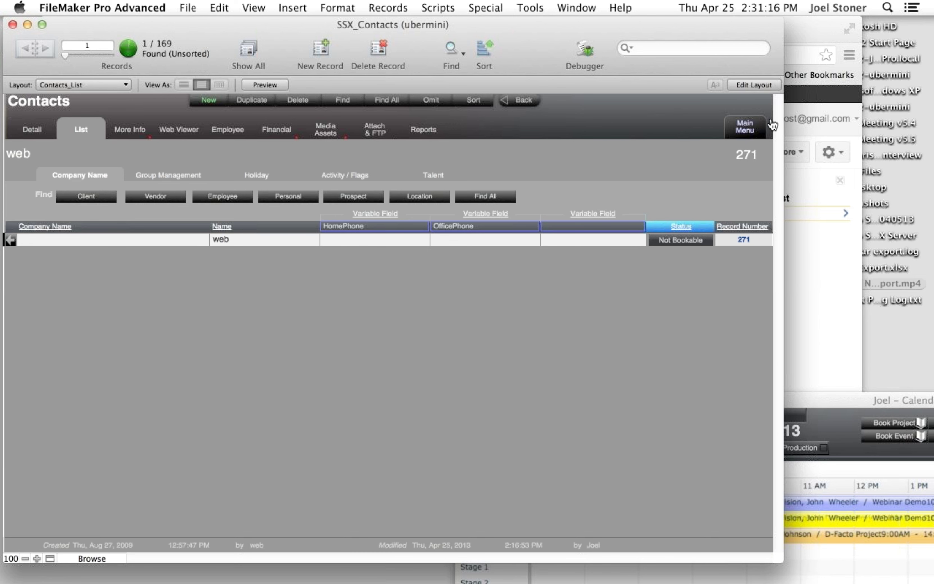
click(744, 127)
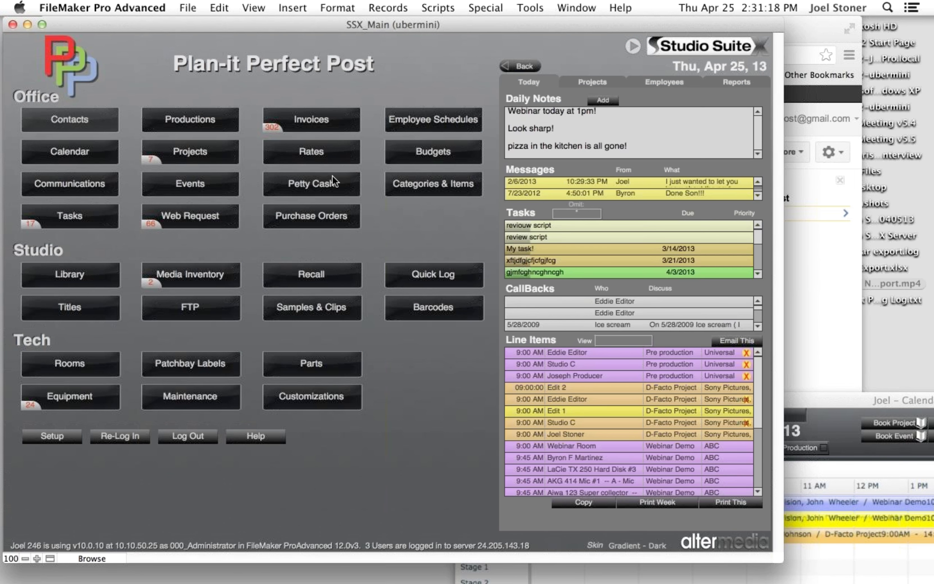